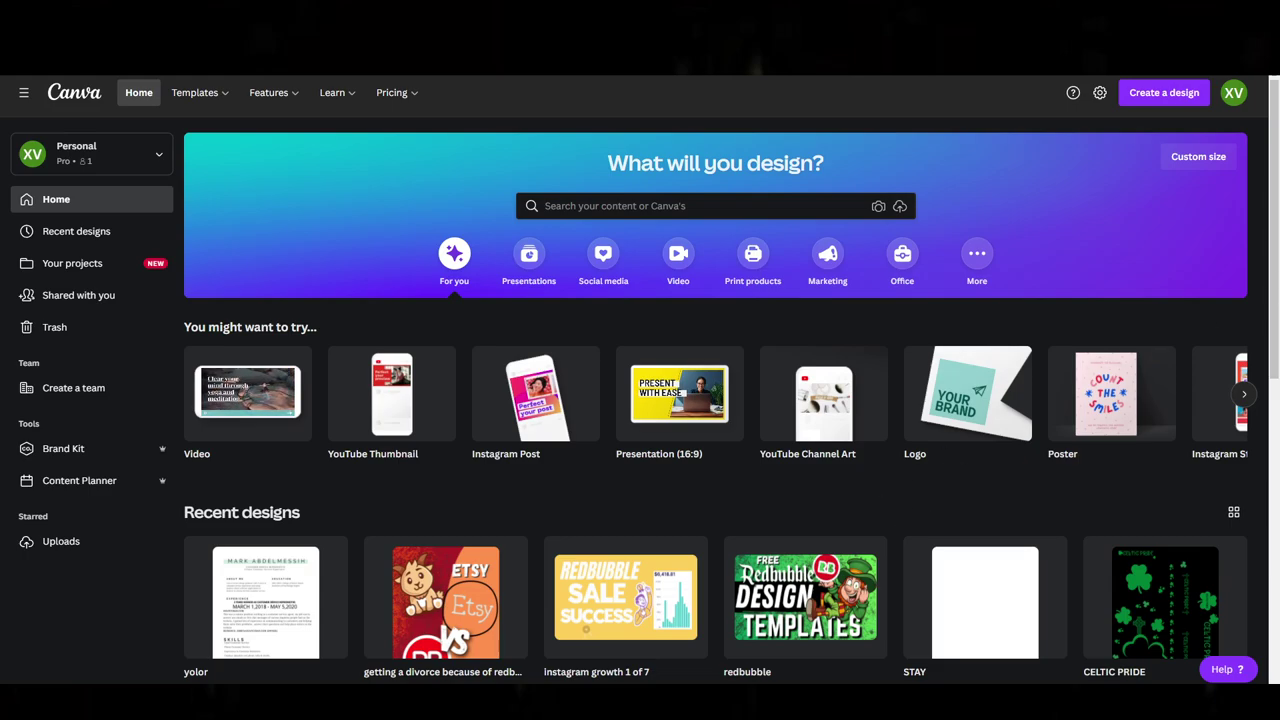
# - Create a new blank design using the recent custom size of 4500 × 5400 px
pyautogui.click(1148, 96)
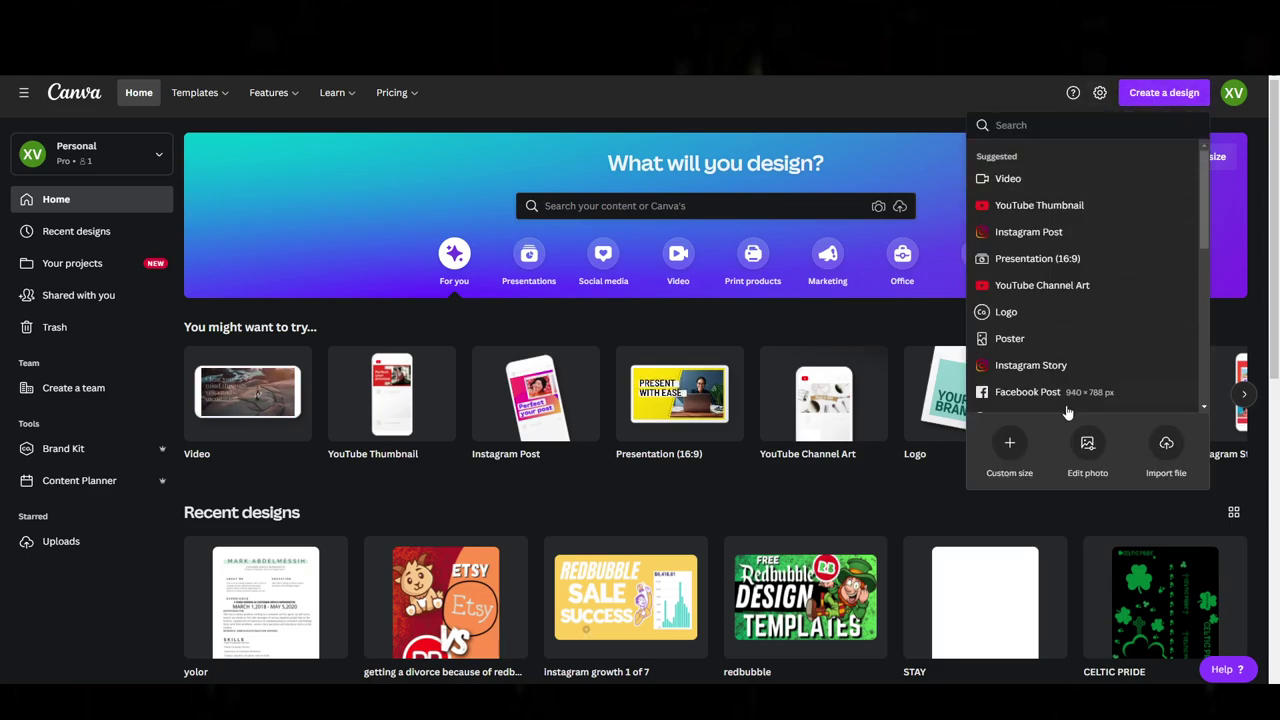
pyautogui.click(1010, 444)
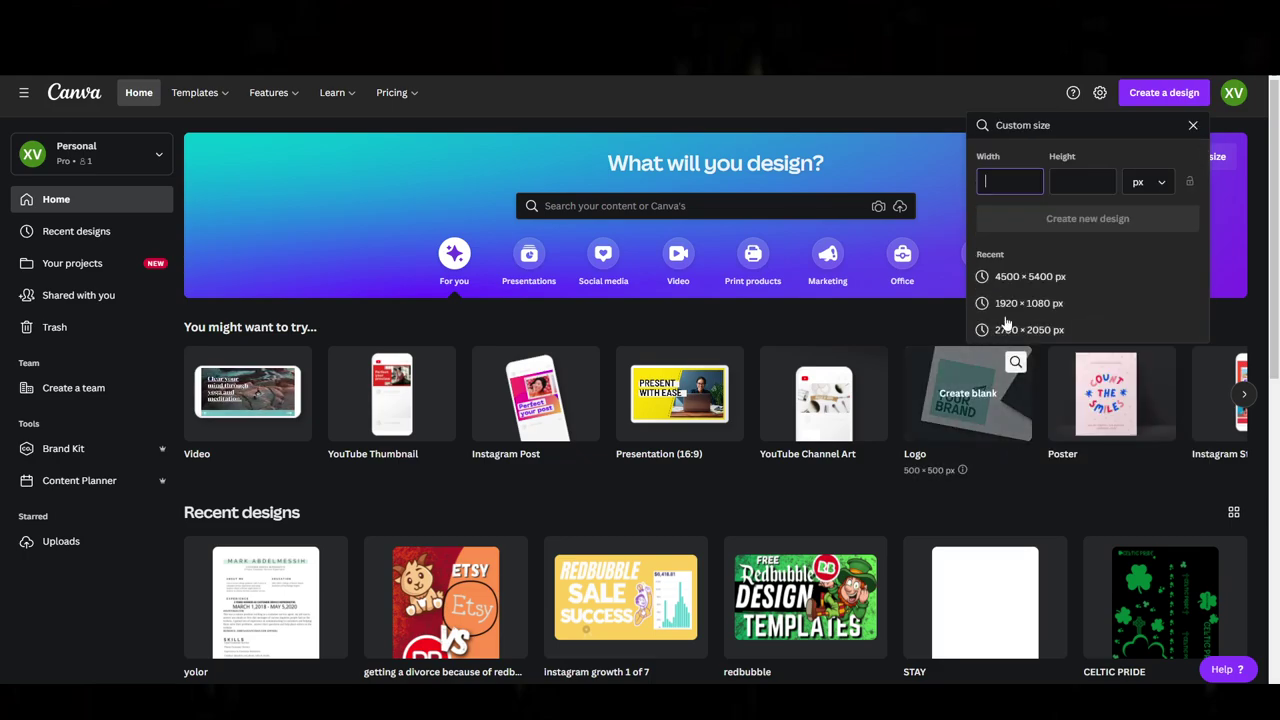
pyautogui.click(1030, 280)
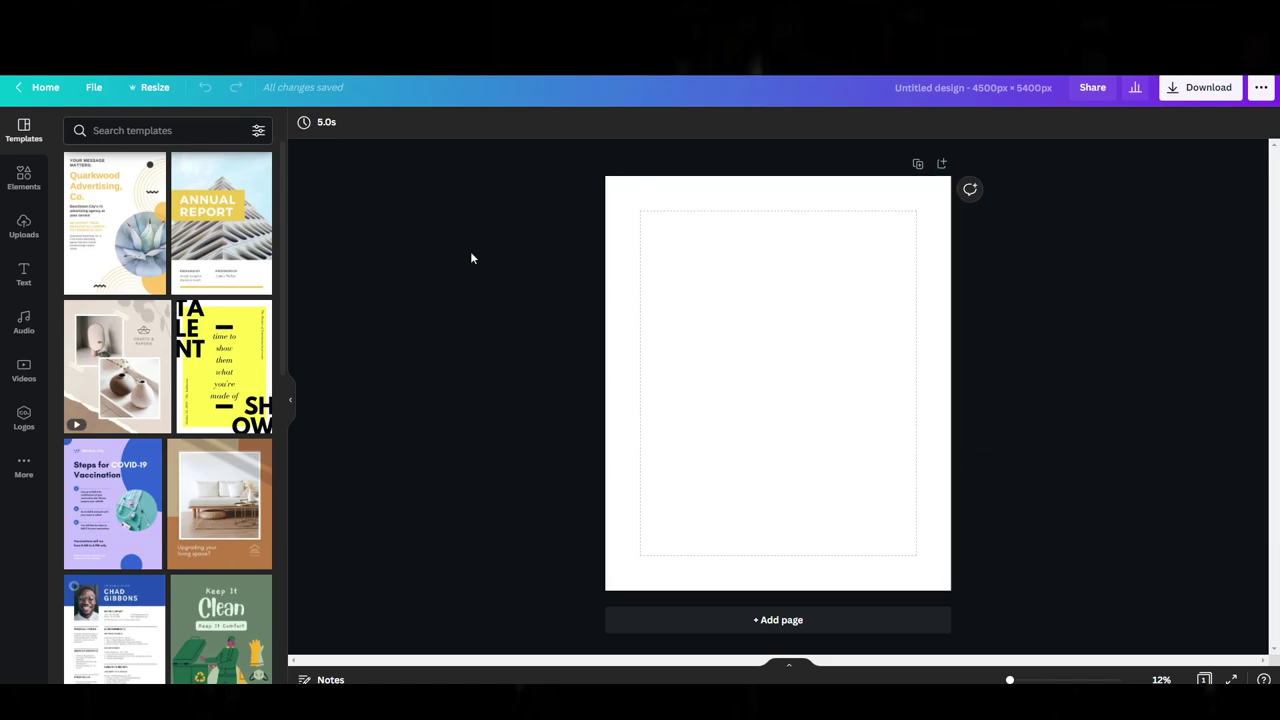
pyautogui.click(94, 87)
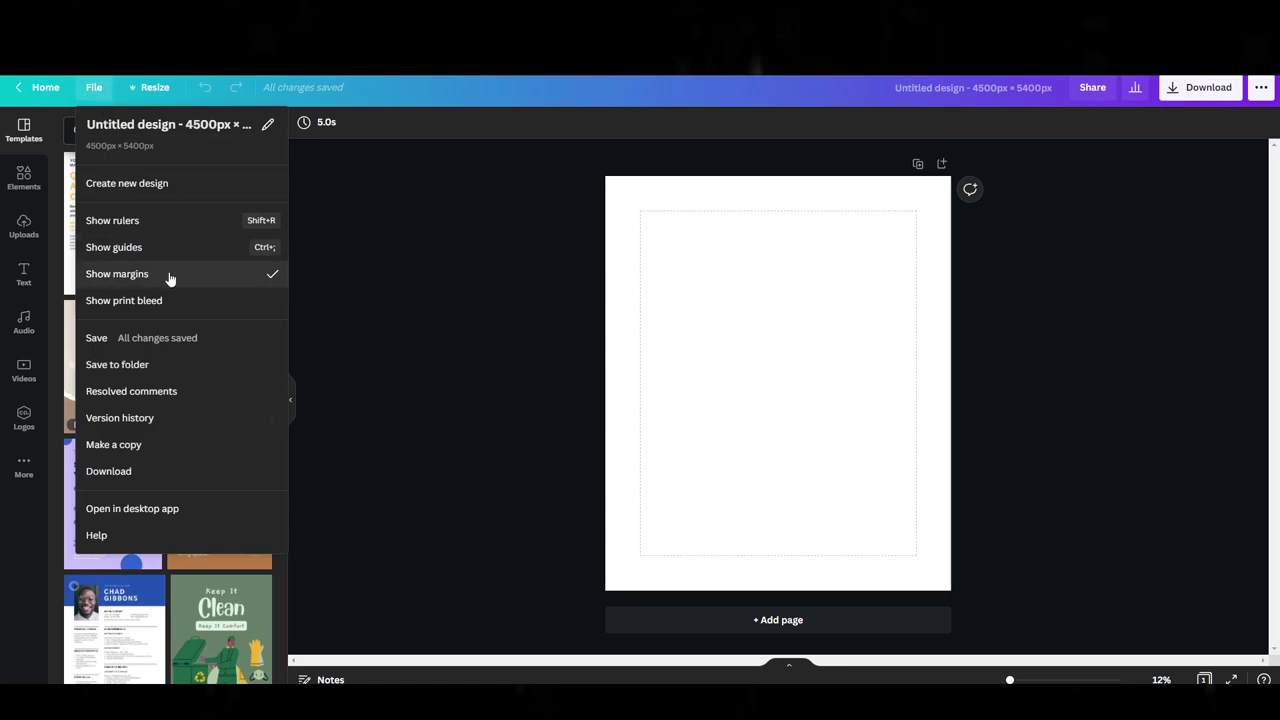
pyautogui.click(746, 249)
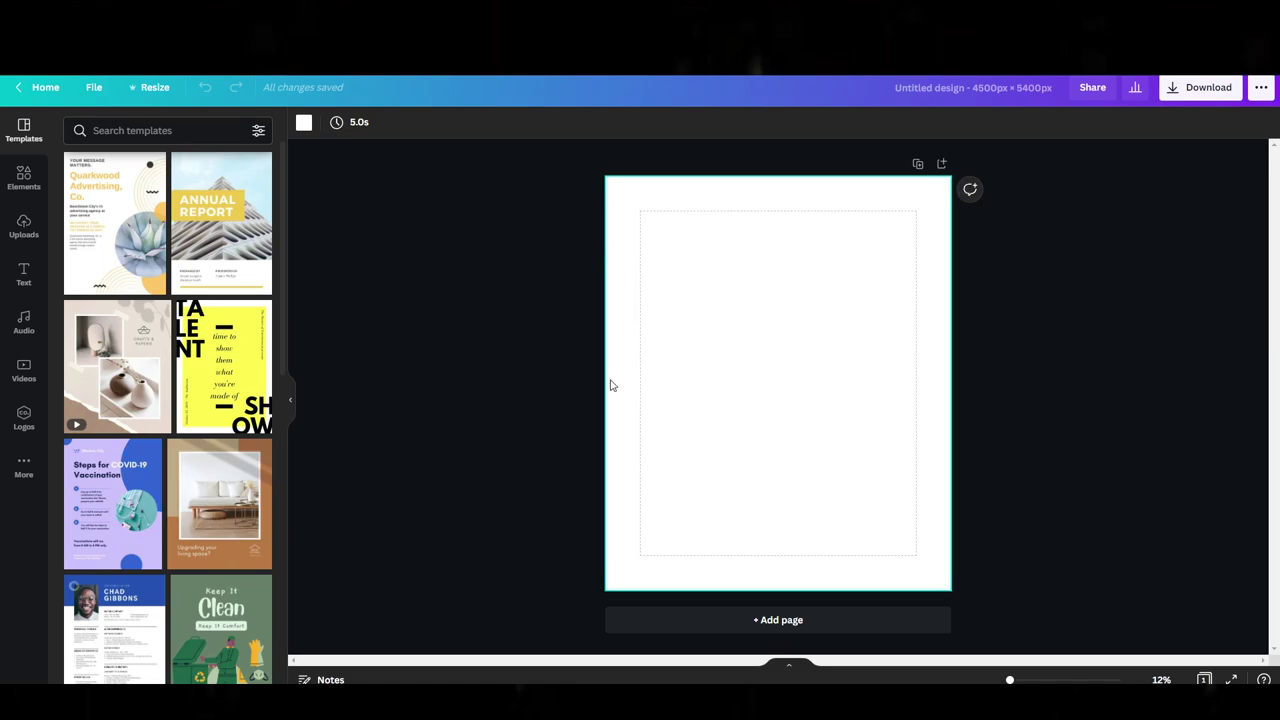
# - Add a default heading text box to the blank page
pyautogui.moveTo(237, 348)
pyautogui.click(23, 274)
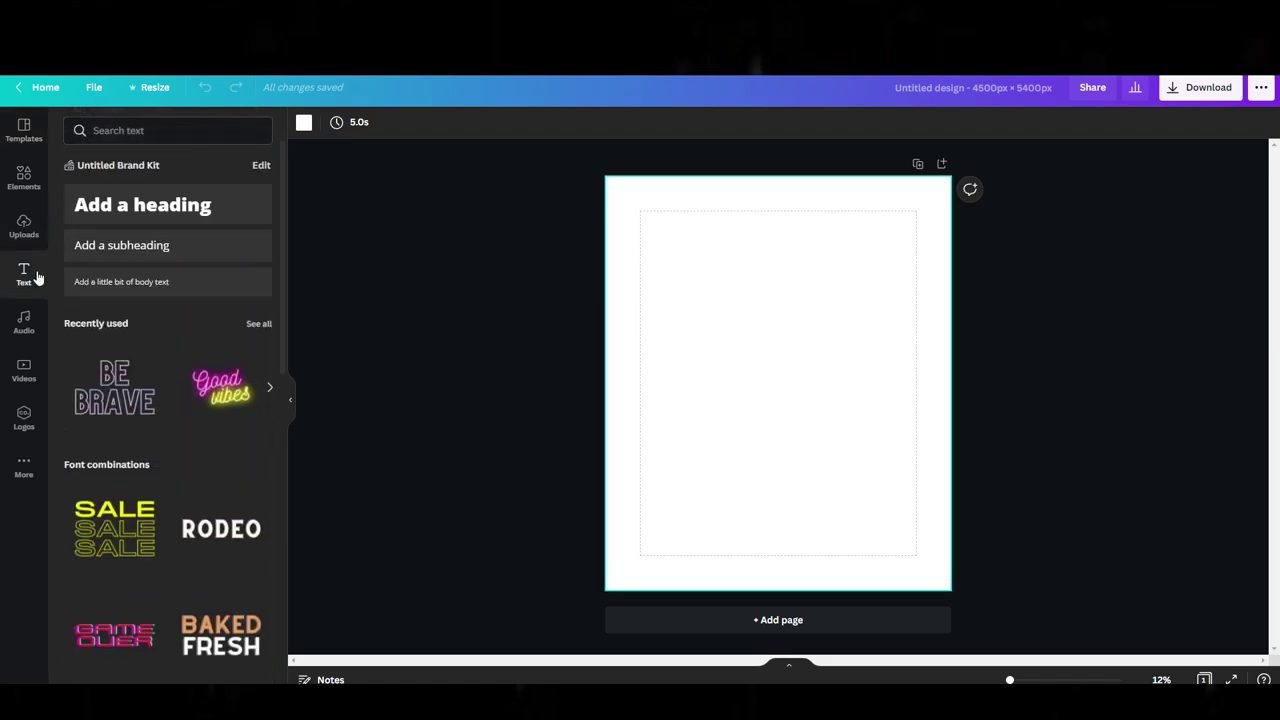
pyautogui.click(142, 204)
pyautogui.click(381, 260)
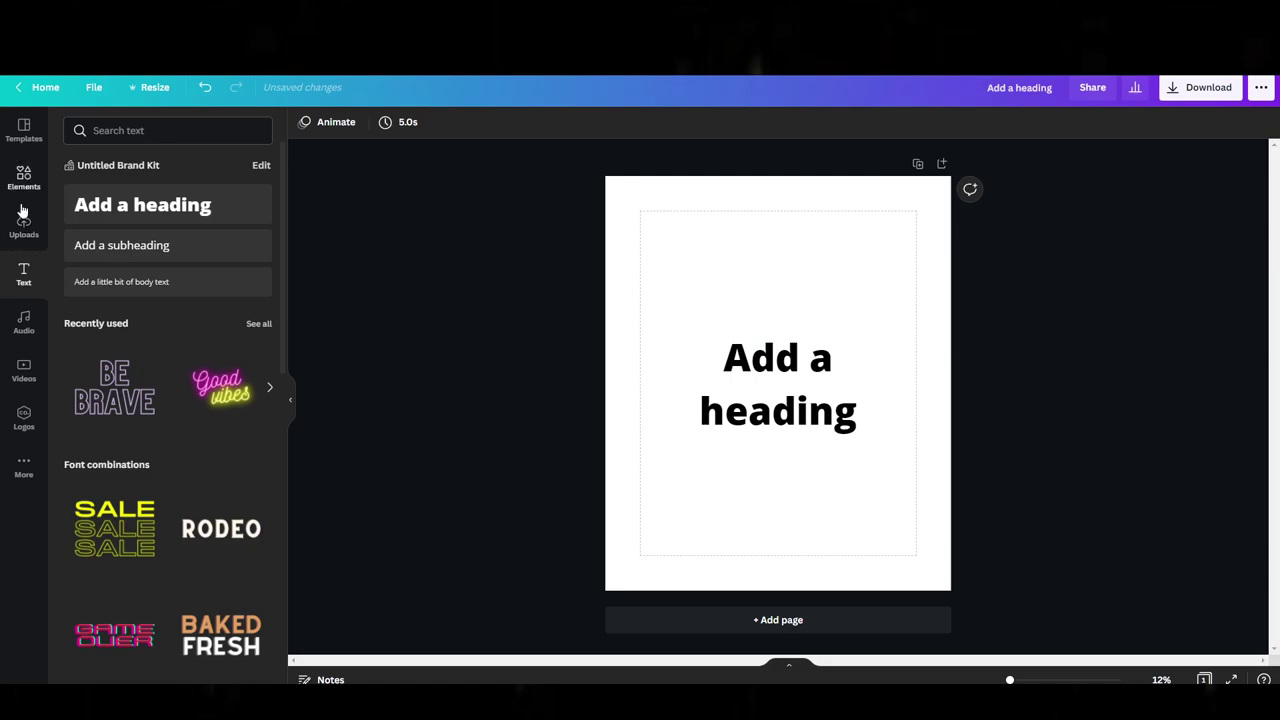
# - Place the uploaded yellow wildcat image on the page and move it down to the page's lower edge
pyautogui.click(23, 226)
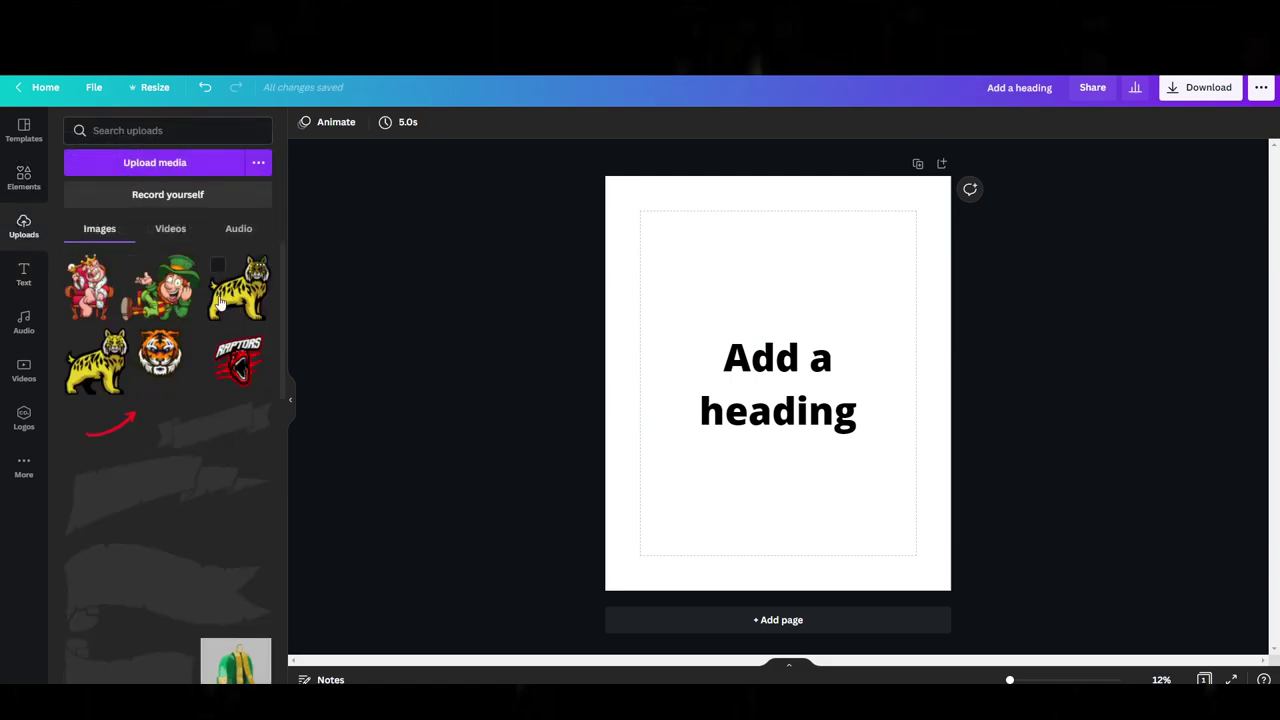
pyautogui.click(221, 303)
pyautogui.moveTo(808, 302); pyautogui.dragTo(805, 400)
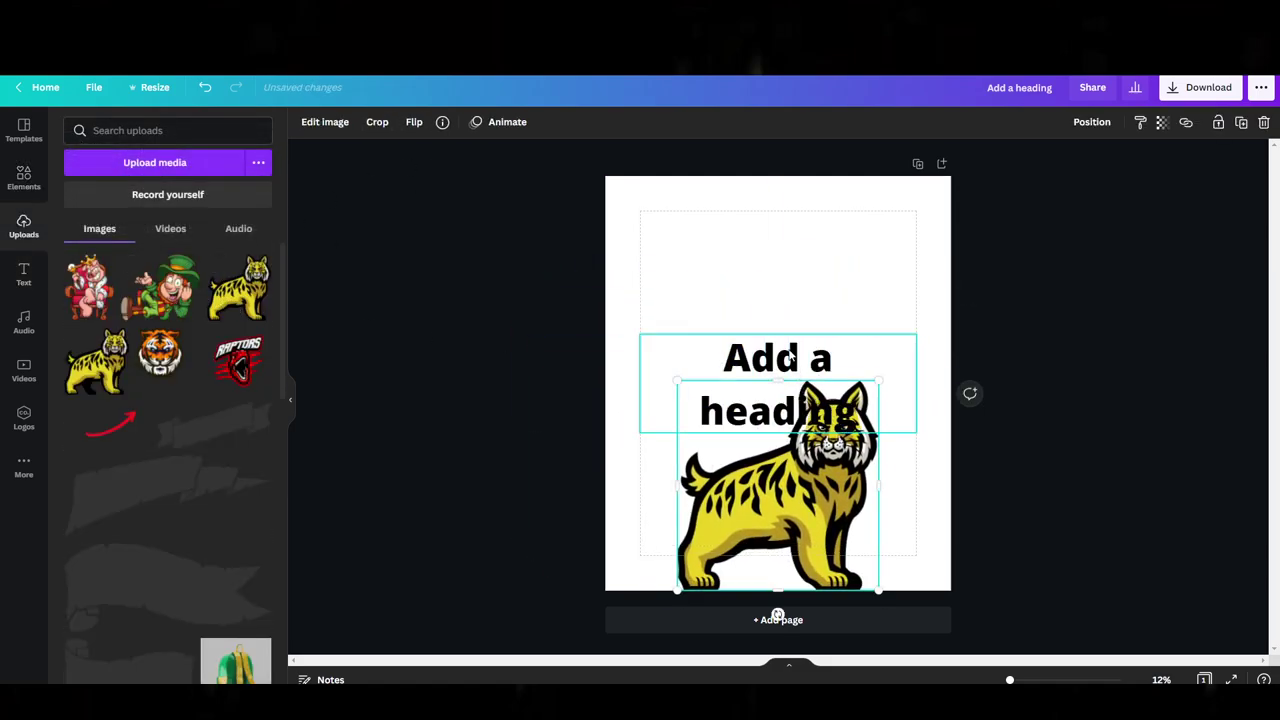
# - Widen the heading to a single line and arrange it centred directly above the wildcat
pyautogui.click(772, 340)
pyautogui.moveTo(778, 348); pyautogui.dragTo(778, 299)
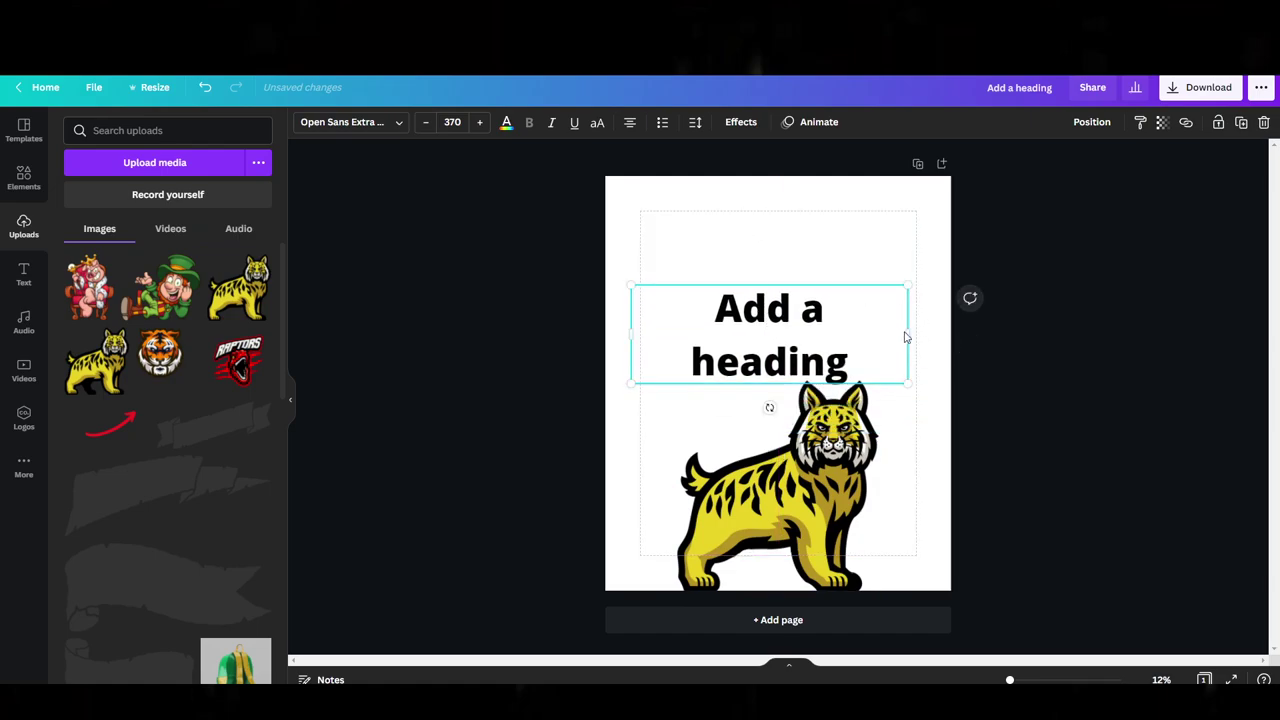
pyautogui.moveTo(903, 334); pyautogui.dragTo(1012, 334)
pyautogui.moveTo(846, 326); pyautogui.dragTo(786, 294)
pyautogui.moveTo(785, 440); pyautogui.dragTo(785, 372)
pyautogui.moveTo(806, 290); pyautogui.dragTo(815, 291)
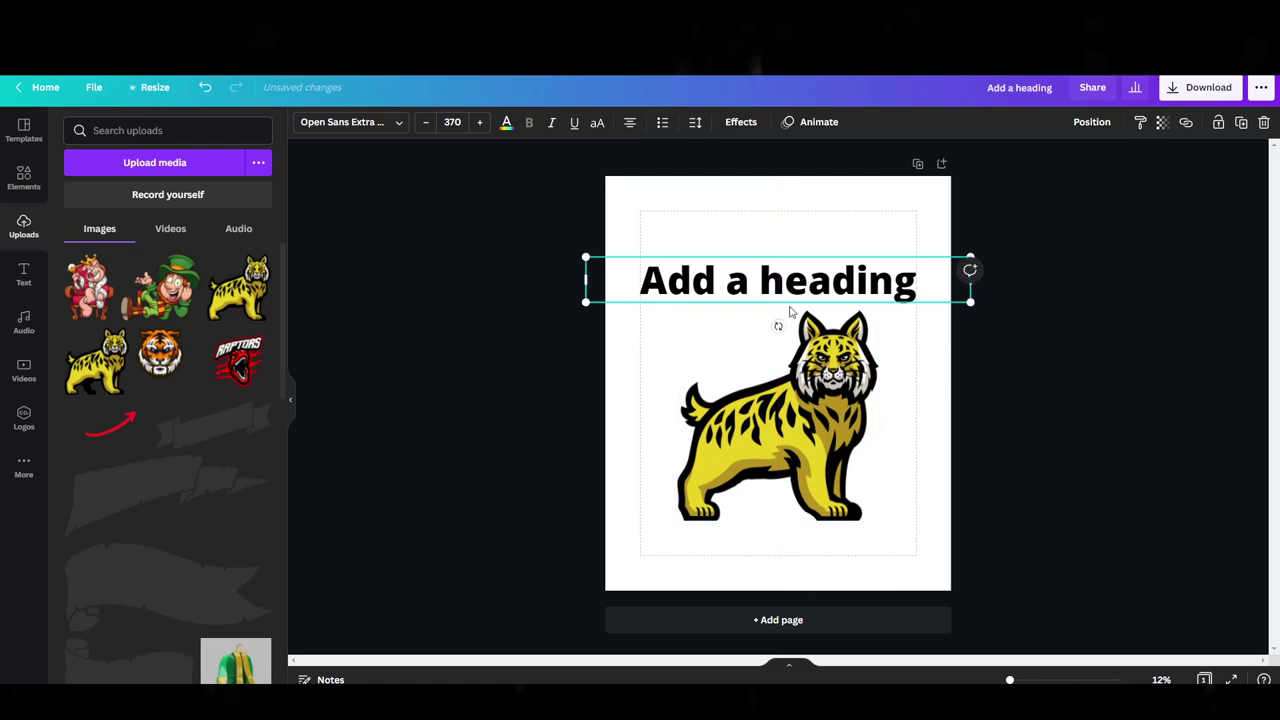
# - Duplicate page 1 and rearrange the copy so the wildcat sits above the centred heading
pyautogui.click(918, 163)
pyautogui.moveTo(778, 440); pyautogui.dragTo(775, 297)
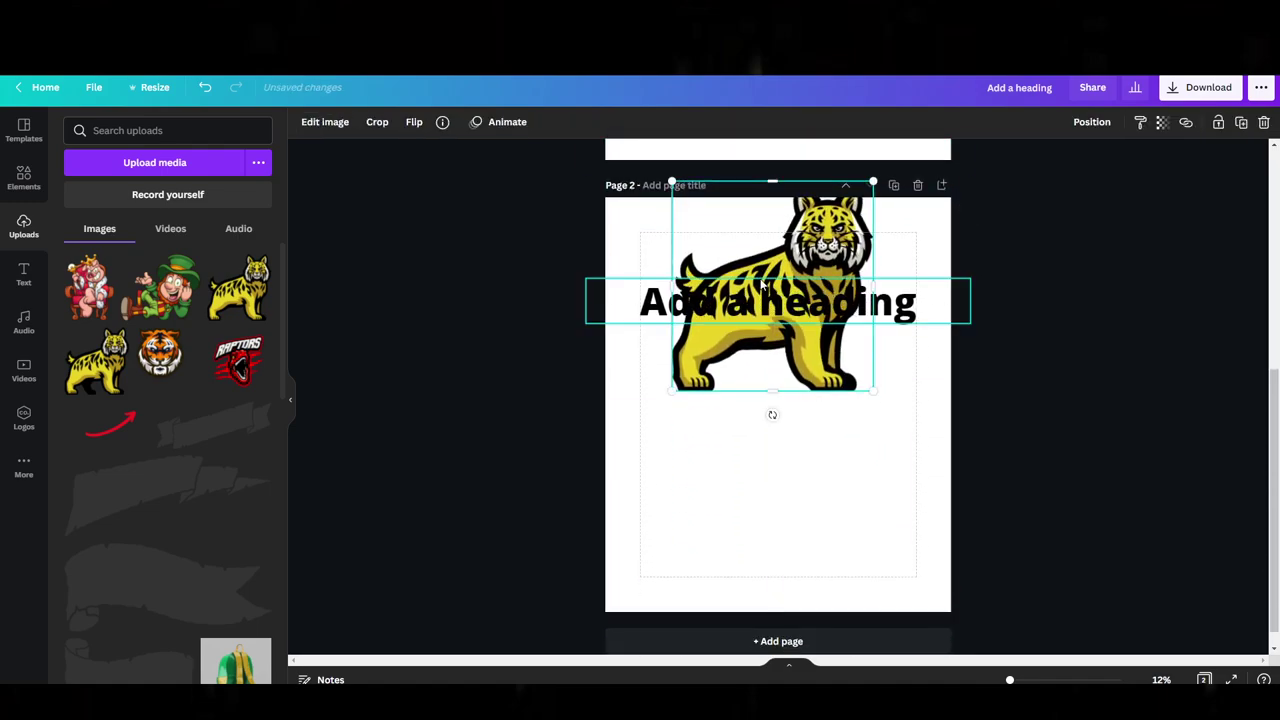
pyautogui.moveTo(673, 286); pyautogui.dragTo(658, 340)
pyautogui.moveTo(780, 301); pyautogui.dragTo(758, 362)
pyautogui.click(760, 300)
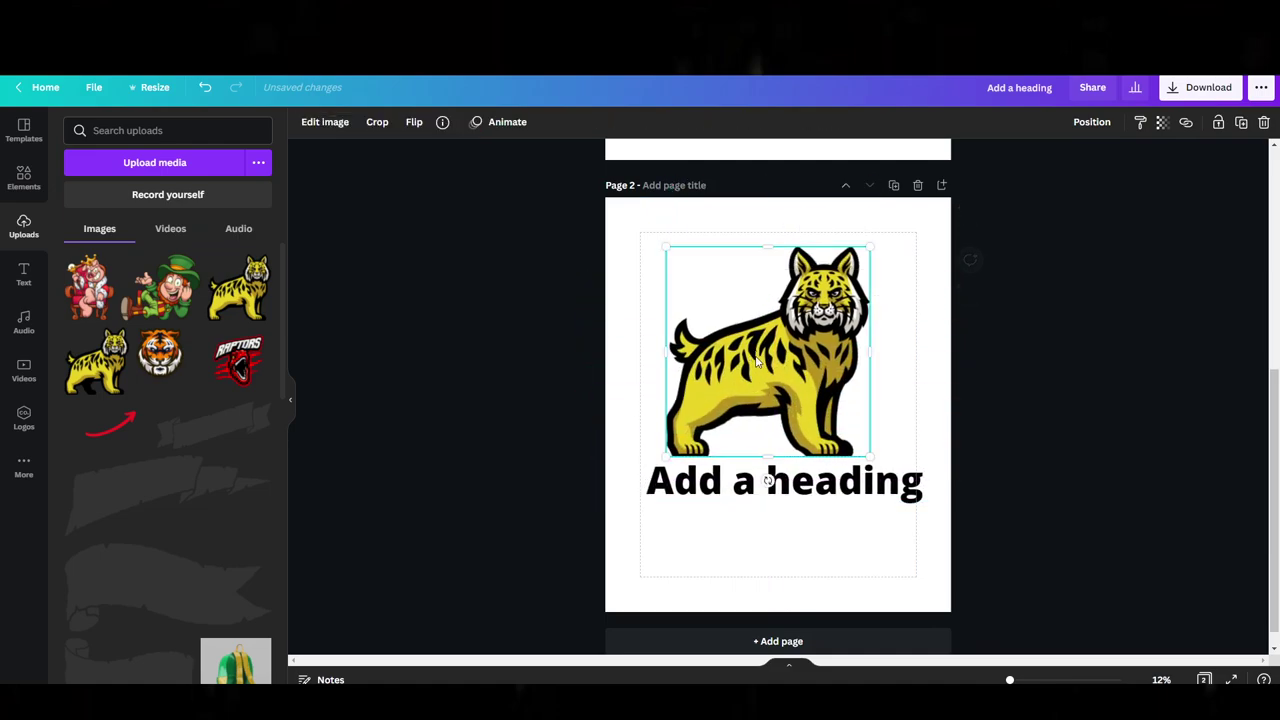
pyautogui.click(1006, 465)
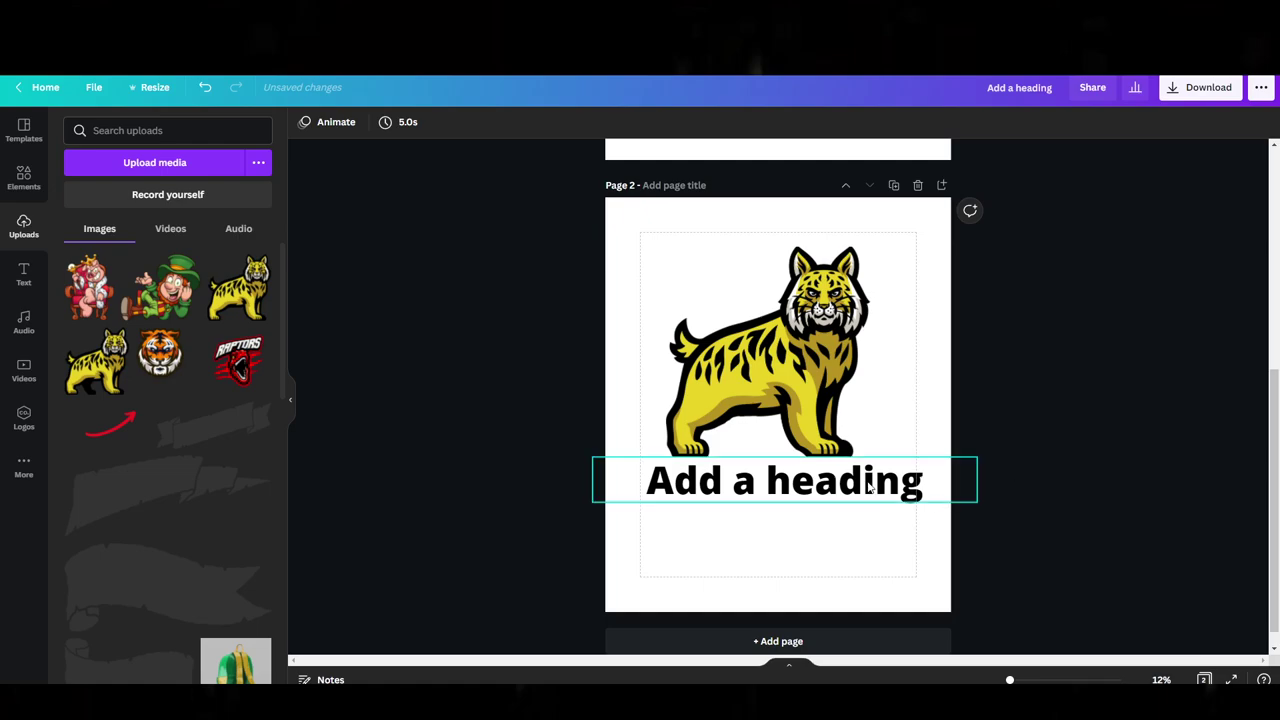
pyautogui.moveTo(863, 482); pyautogui.dragTo(857, 483)
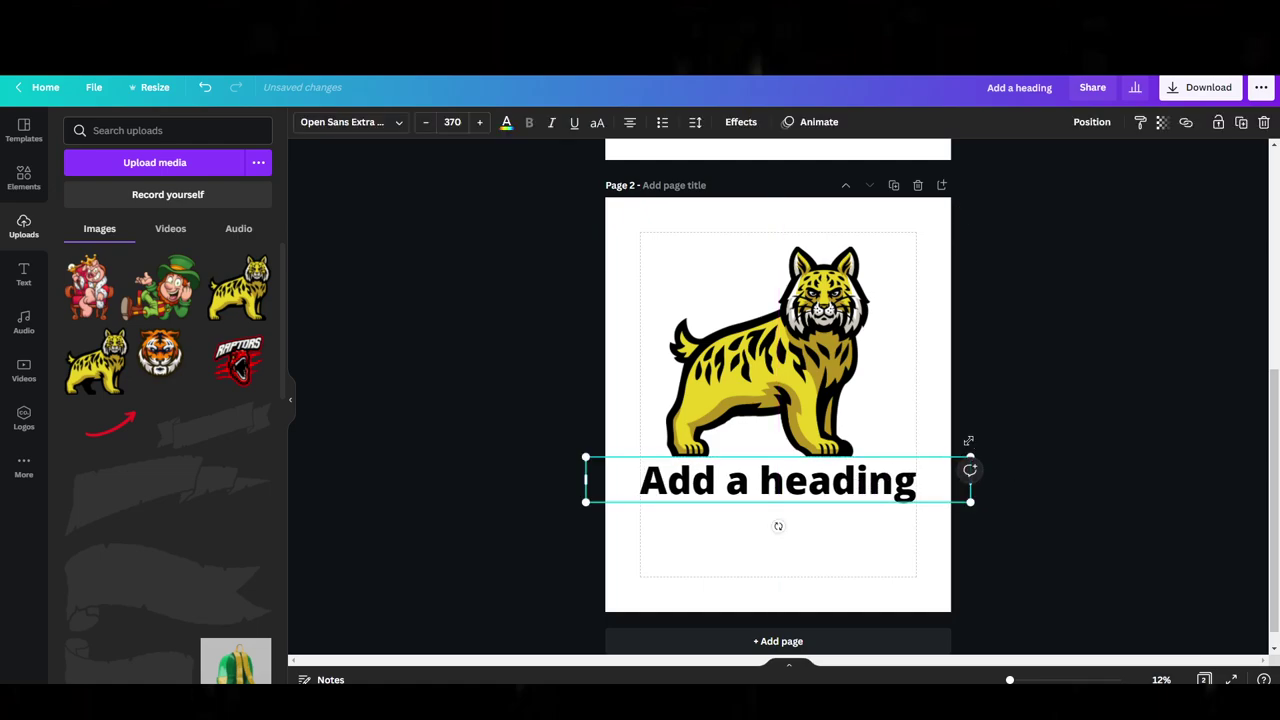
# - Compare the text-above layout on page 1 with the text-below layout on page 2
pyautogui.scroll(5, 720, 260)
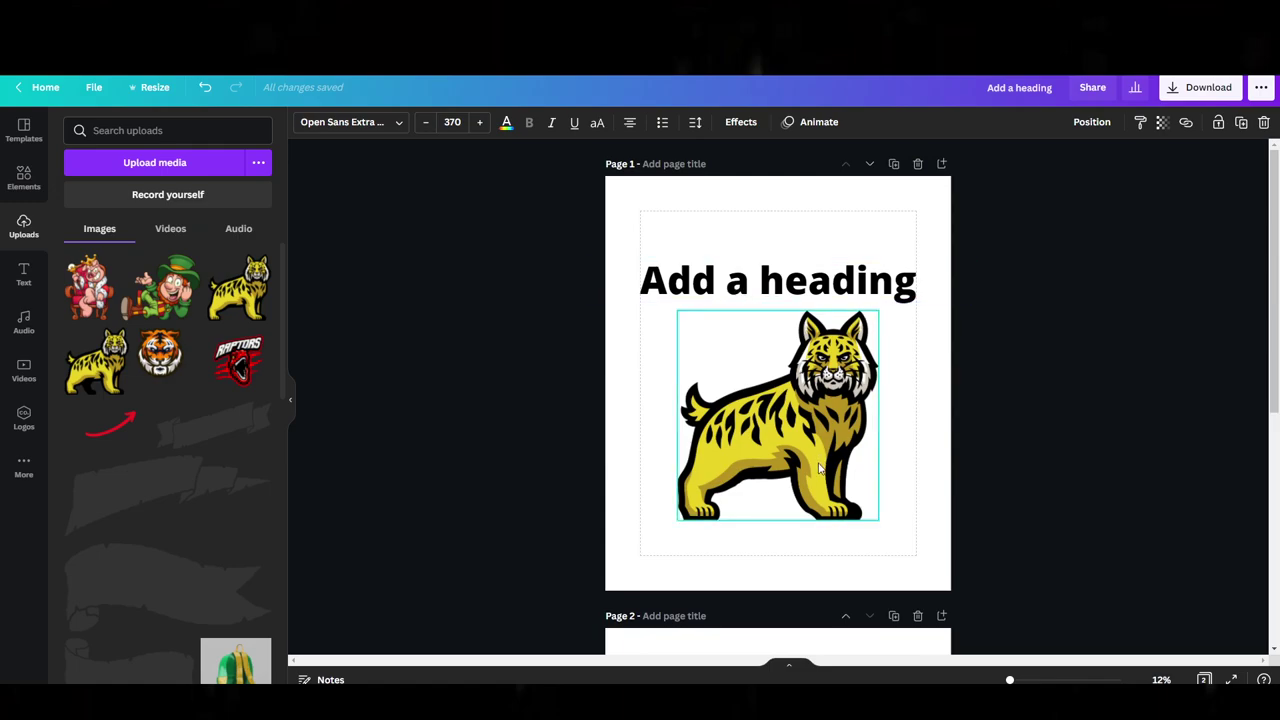
pyautogui.scroll(-5, 800, 370)
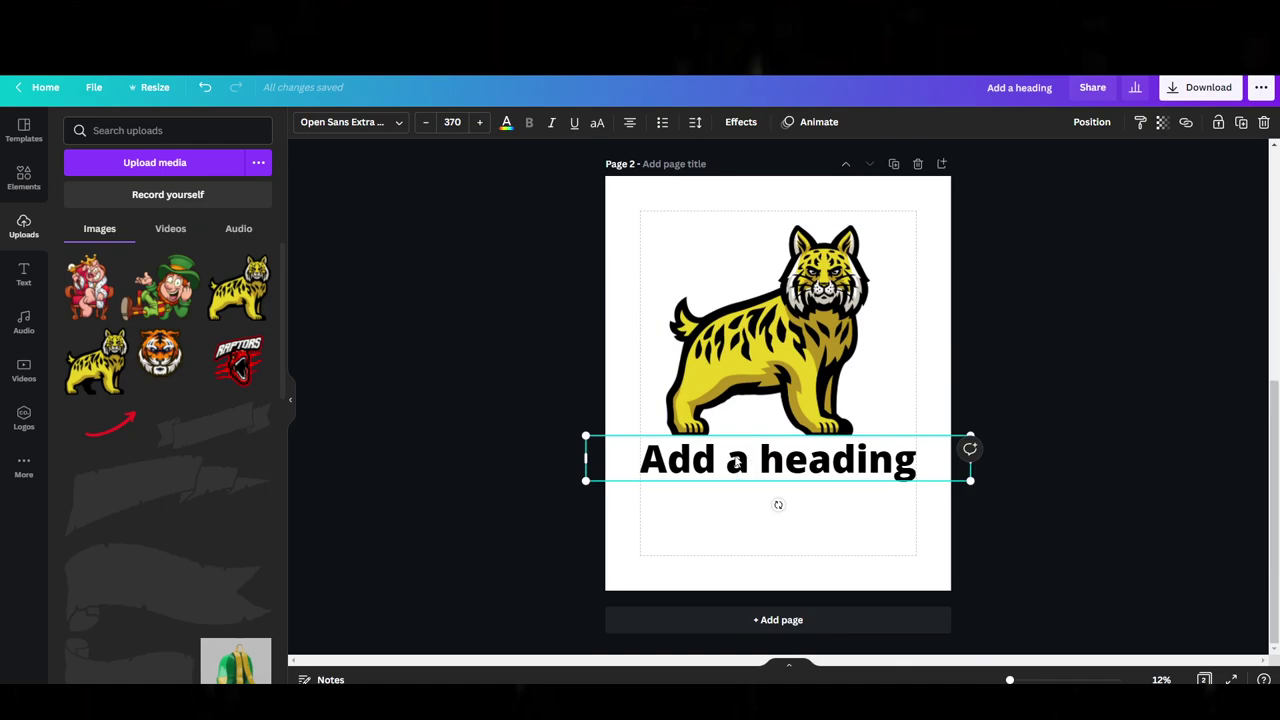
pyautogui.scroll(4, 771, 414)
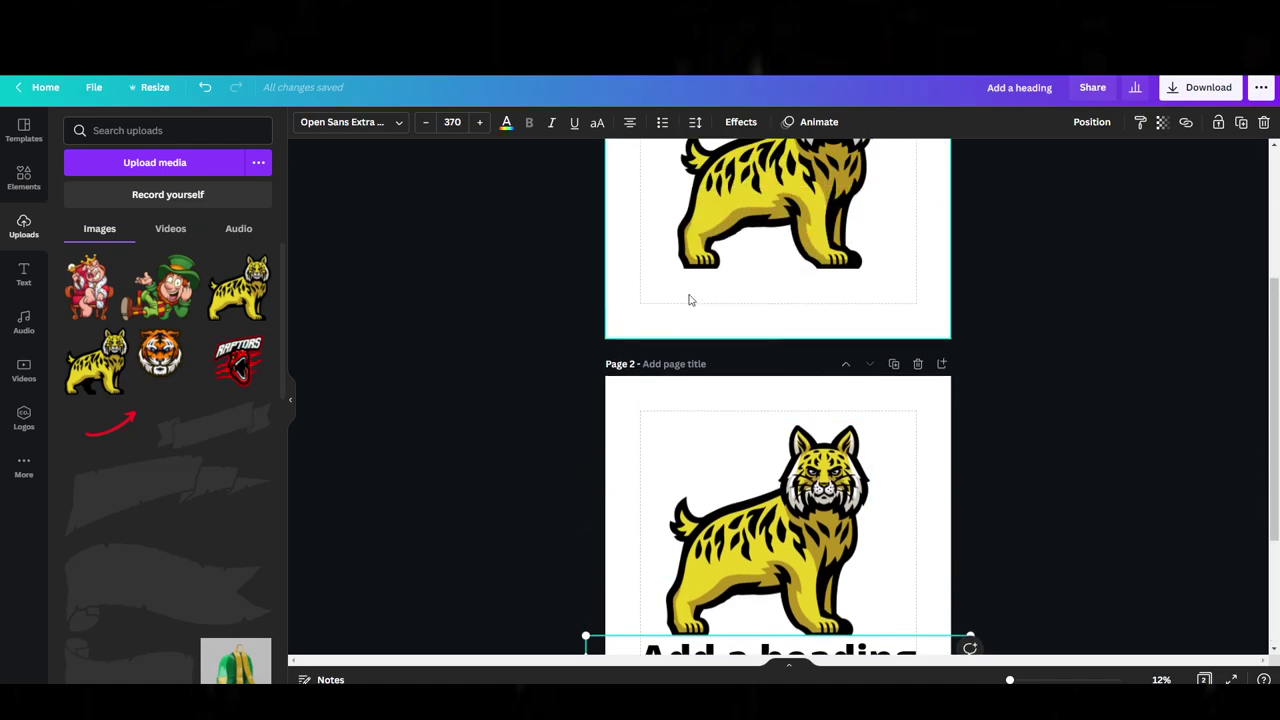
pyautogui.scroll(-3, 840, 474)
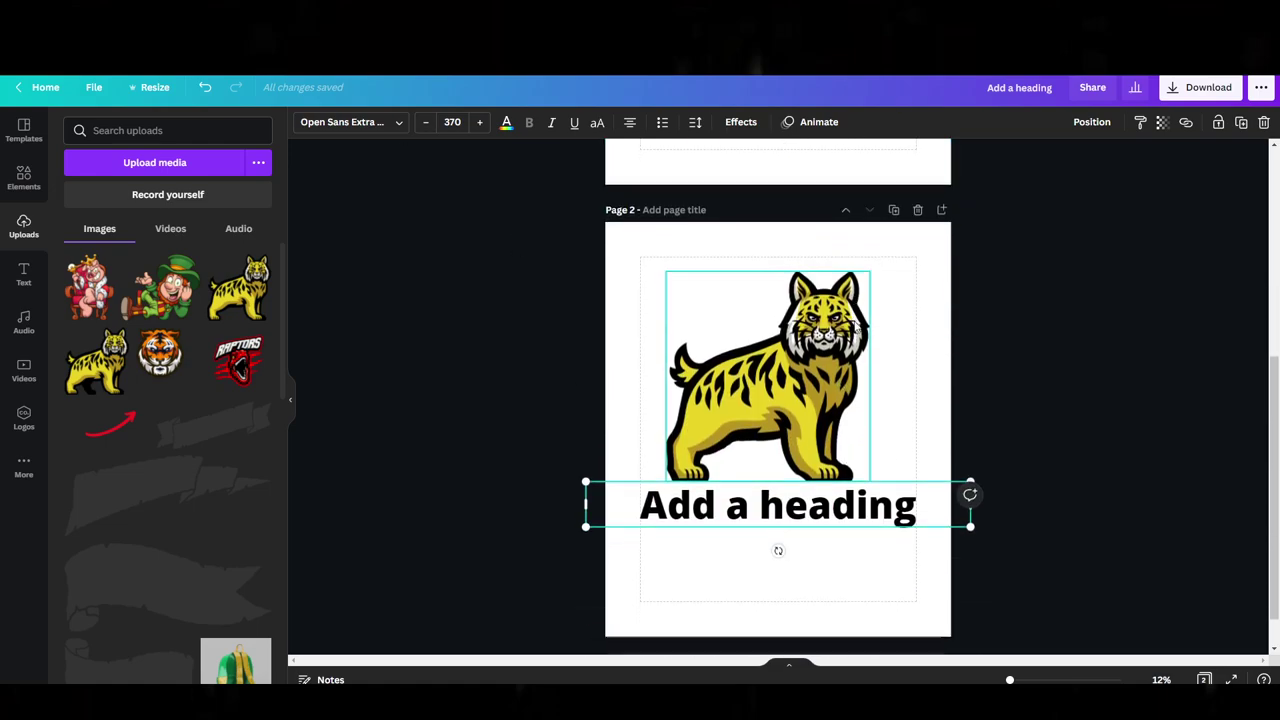
pyautogui.scroll(4, 700, 380)
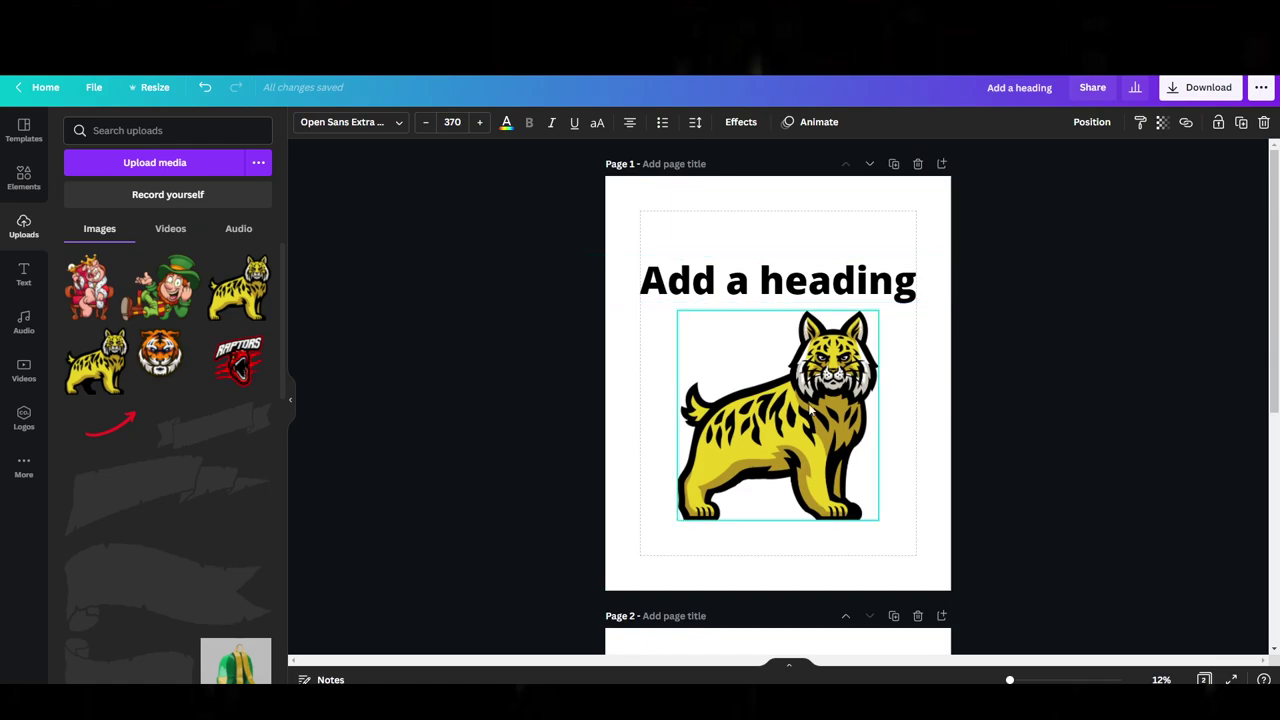
pyautogui.scroll(-2, 746, 466)
pyautogui.scroll(-2, 746, 466)
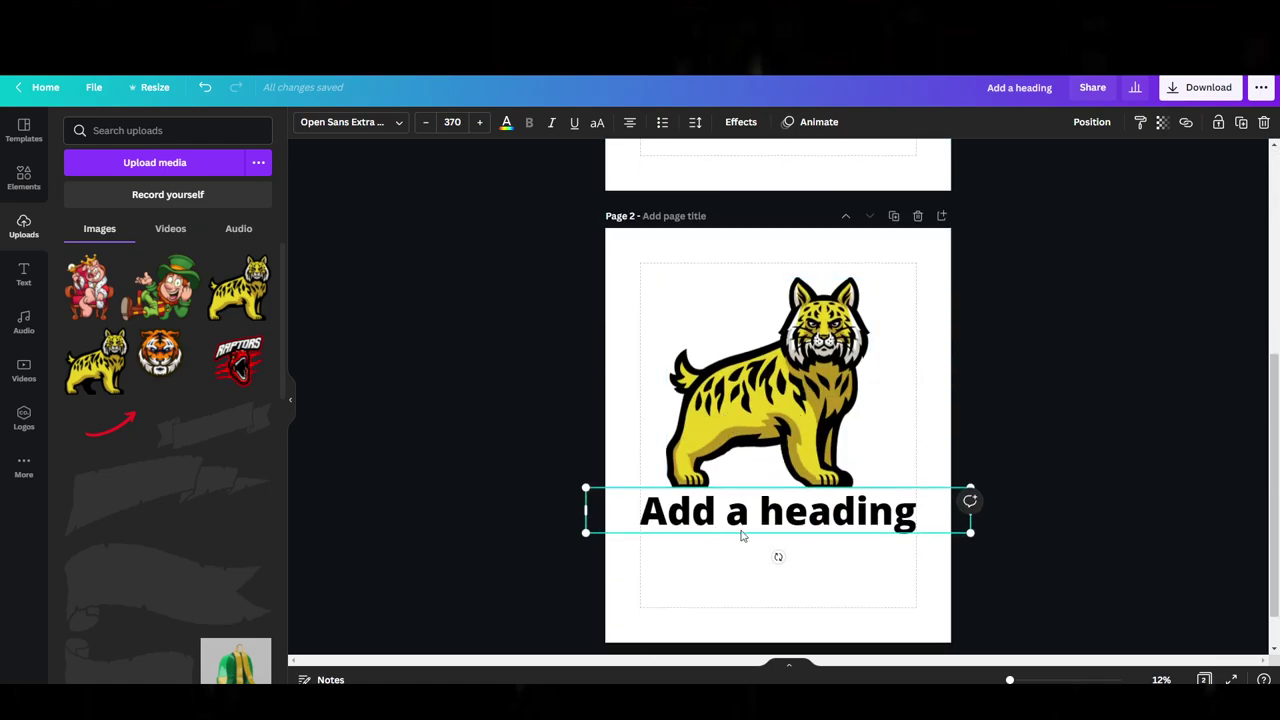
pyautogui.scroll(1, 915, 328)
pyautogui.scroll(-2, 915, 328)
# - Duplicate page 2 and remove the heading from the new page 3, leaving only the wildcat
pyautogui.click(891, 165)
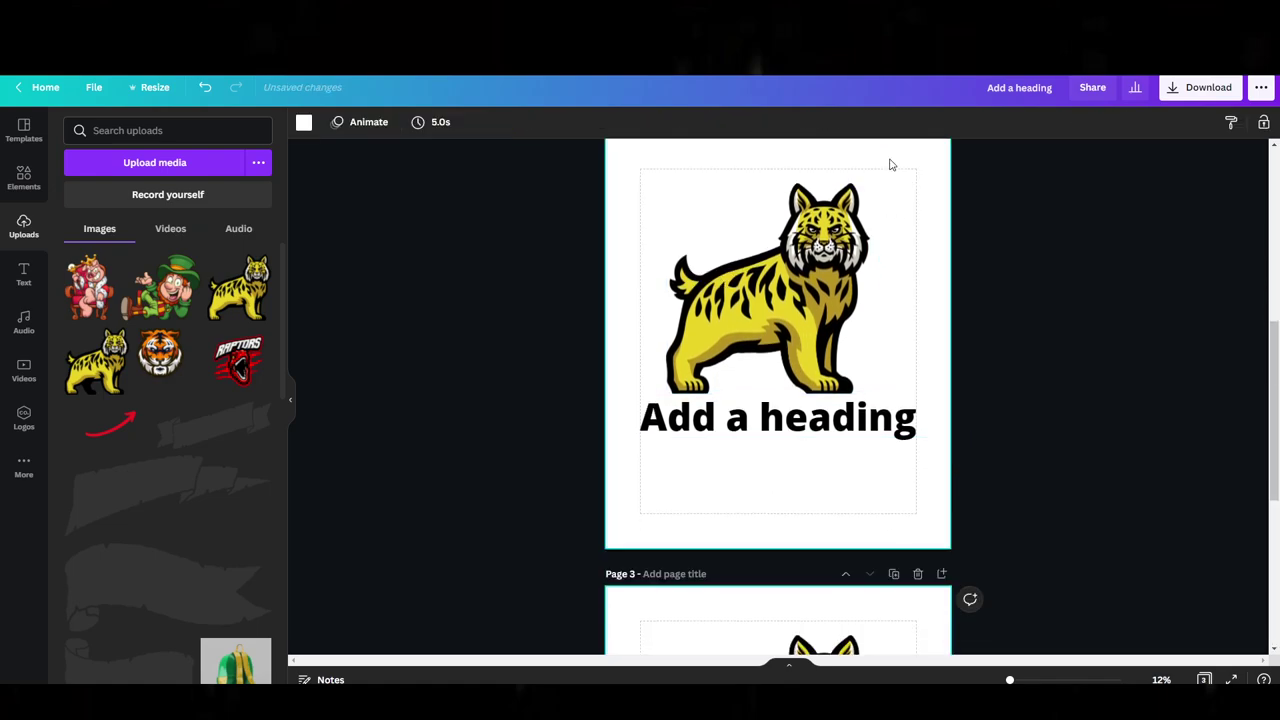
pyautogui.click(833, 502)
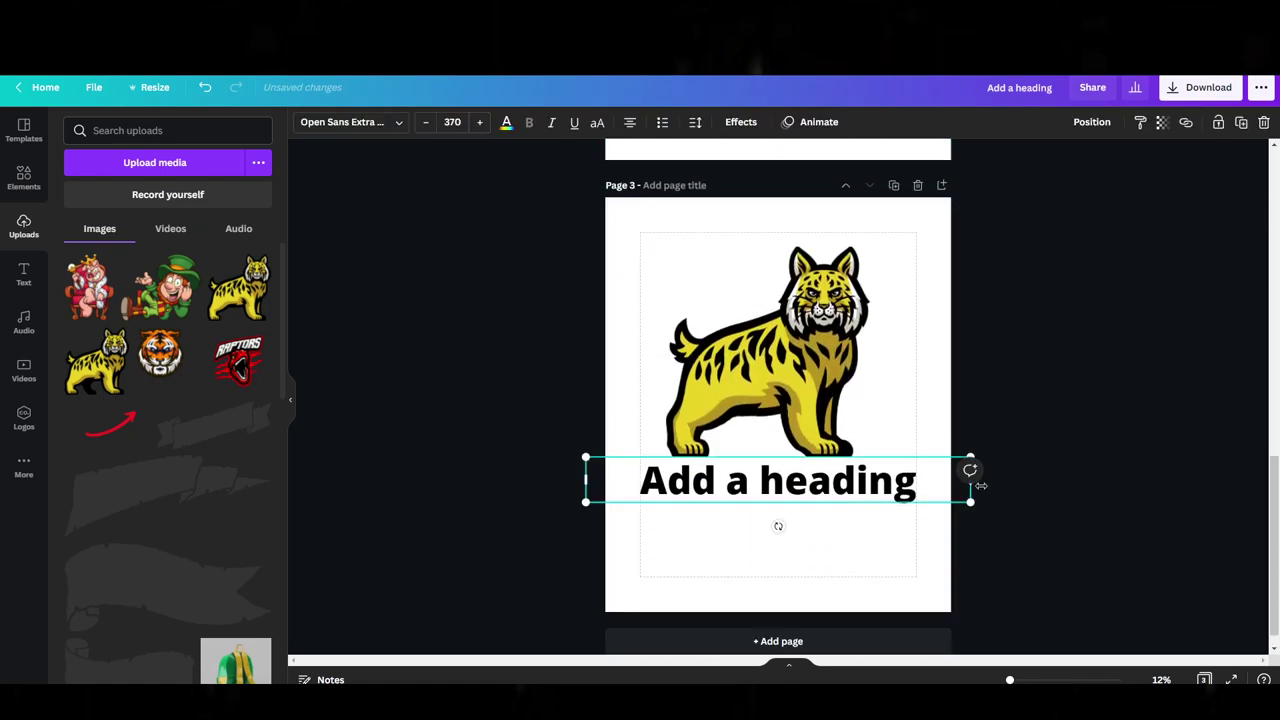
pyautogui.moveTo(970, 481); pyautogui.dragTo(450, 483)
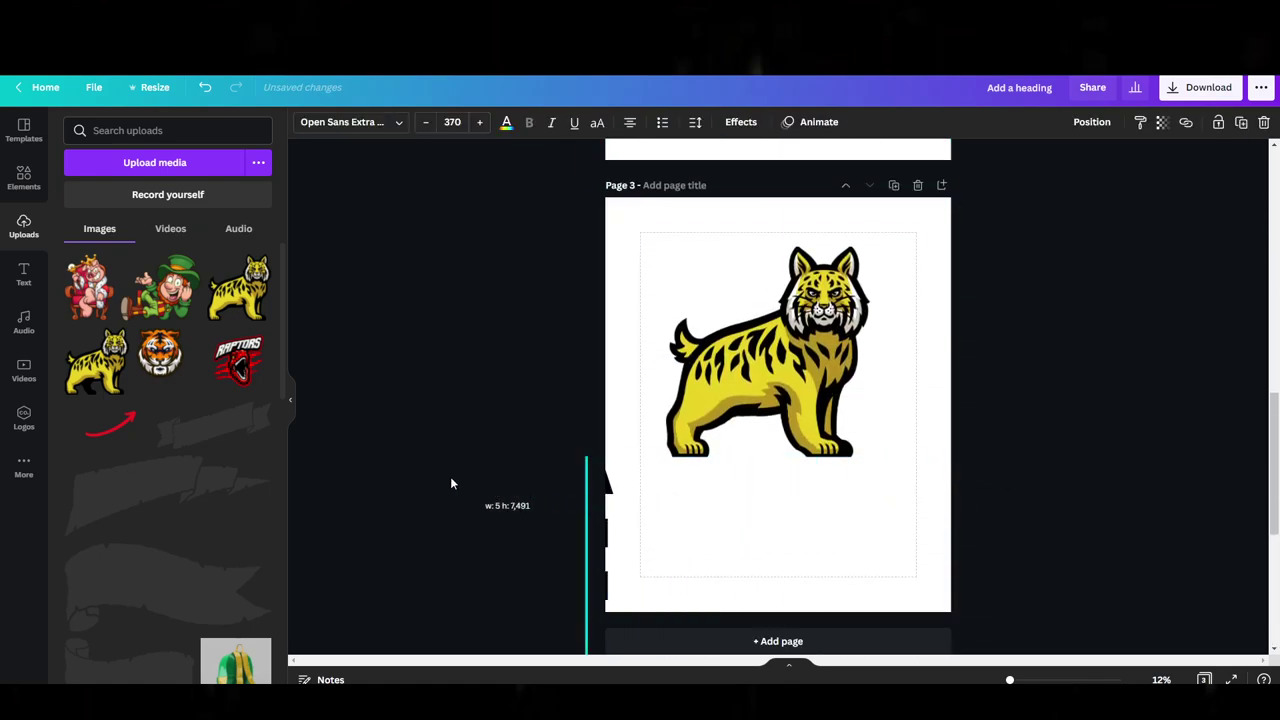
pyautogui.click(589, 511)
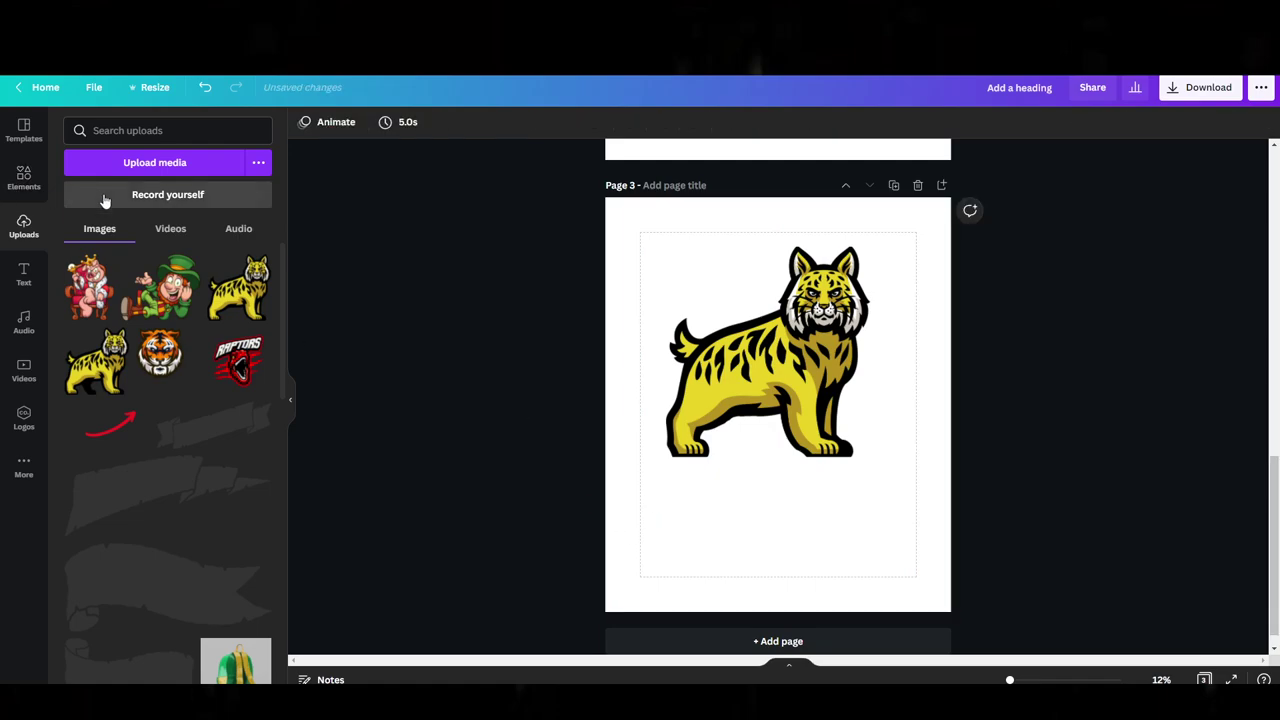
# - Duplicate the heading on page 2
pyautogui.scroll(3, 918, 275)
pyautogui.click(773, 365)
pyautogui.press('super')
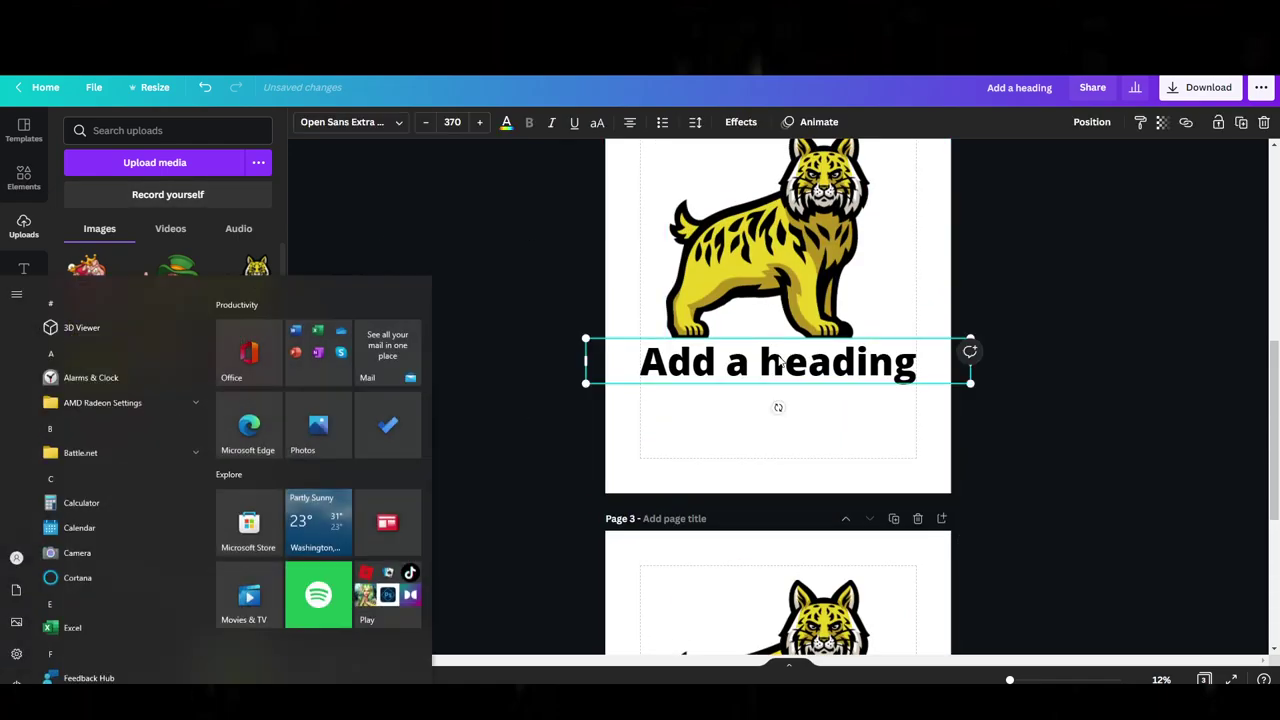
pyautogui.click(789, 413)
pyautogui.click(800, 372)
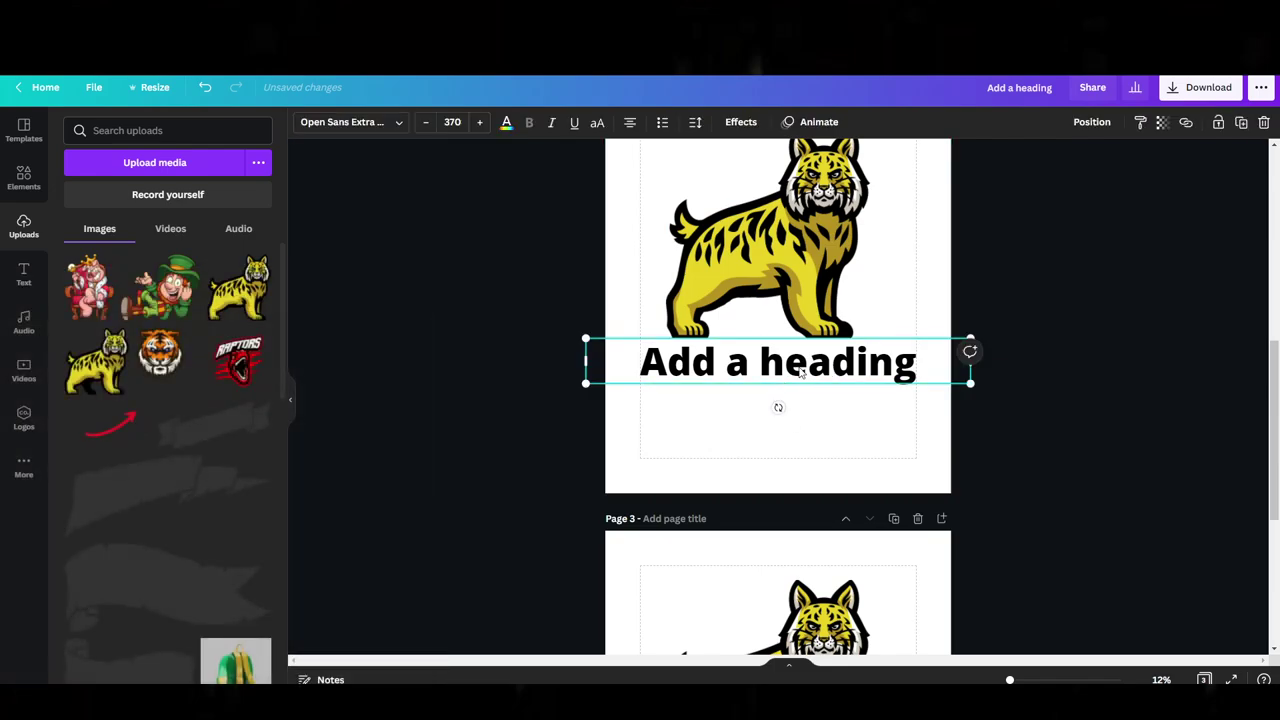
pyautogui.hotkey('ctrl', 'd')
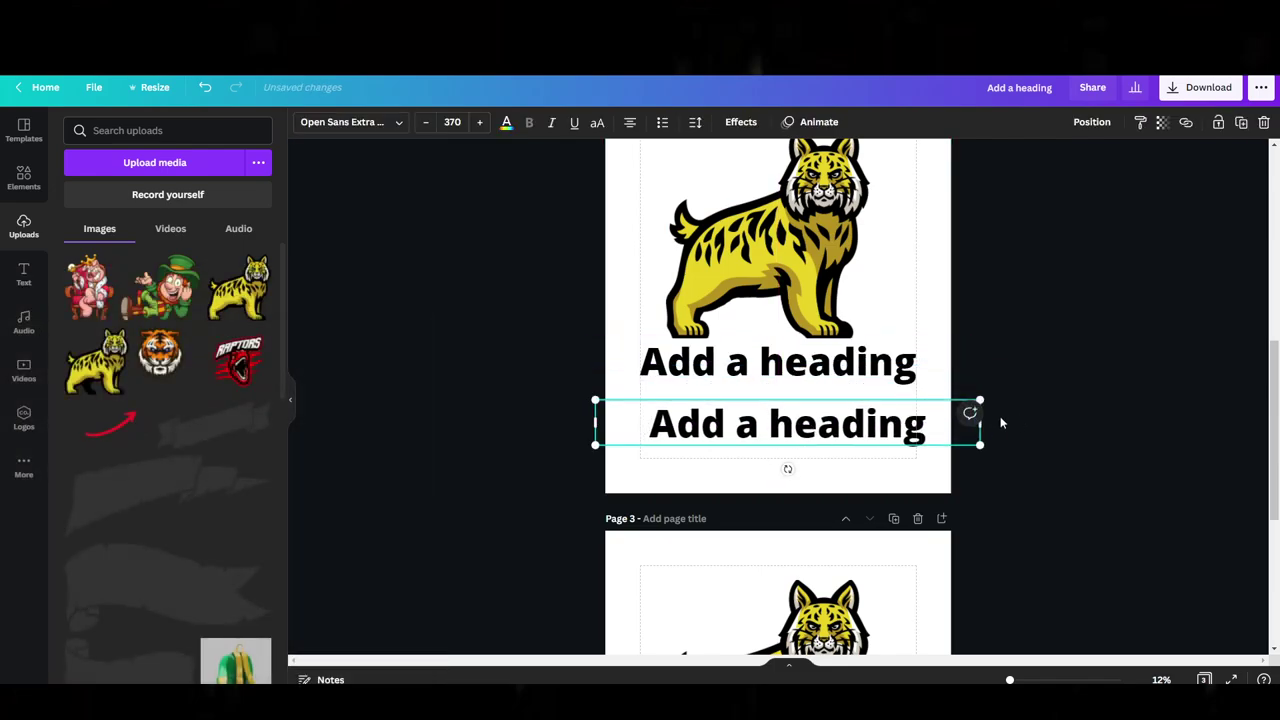
# - Narrow the duplicated heading to a one-letter-wide vertical column and move it onto page 3, beside the wildcat's head
pyautogui.moveTo(1000, 416); pyautogui.dragTo(657, 446)
pyautogui.click(737, 449)
pyautogui.click(668, 440)
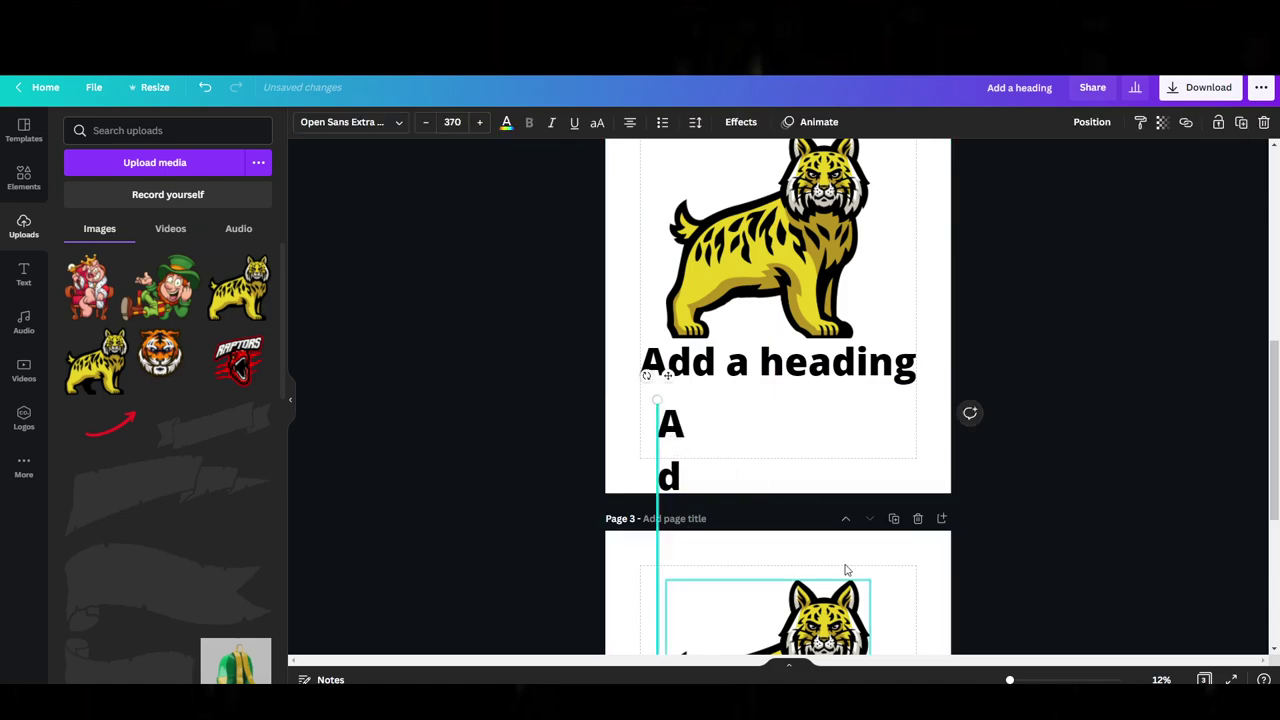
pyautogui.moveTo(650, 429); pyautogui.dragTo(889, 566)
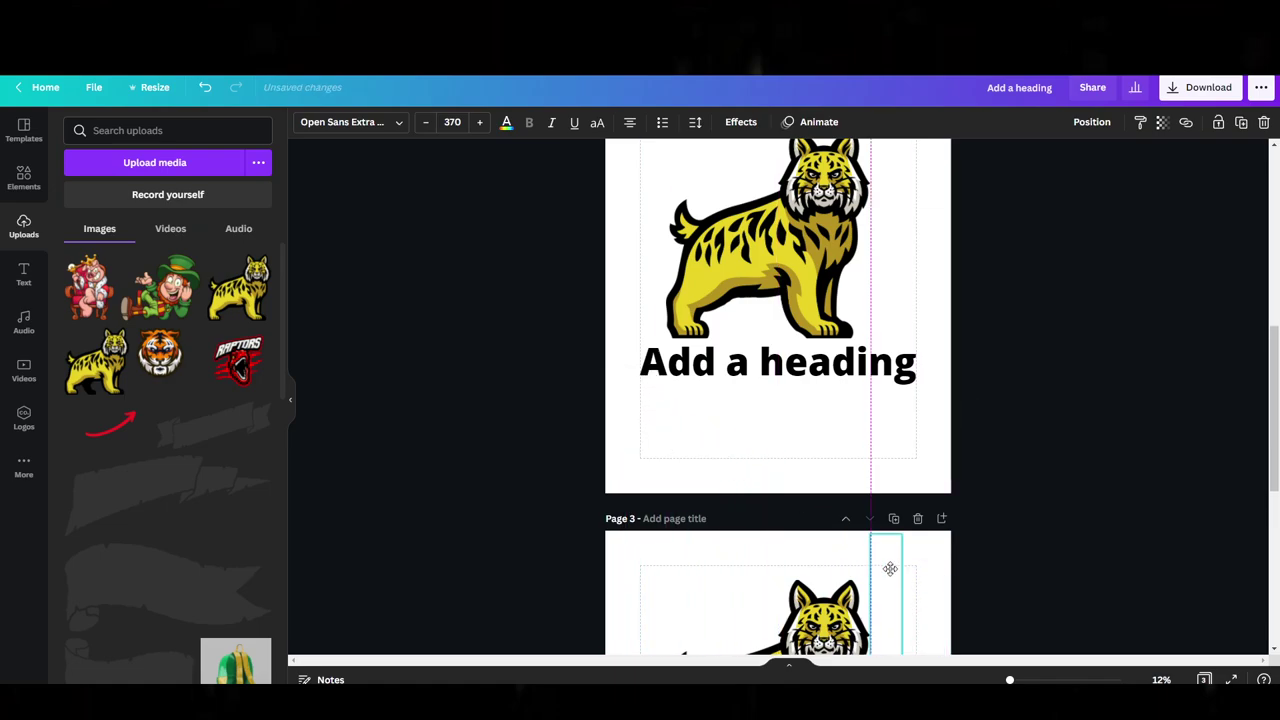
# - Arrange page 3 with the wildcat near the left margin and the vertical heading along its right side
pyautogui.scroll(-4, 780, 583)
pyautogui.moveTo(763, 336); pyautogui.dragTo(737, 336)
pyautogui.click(888, 292)
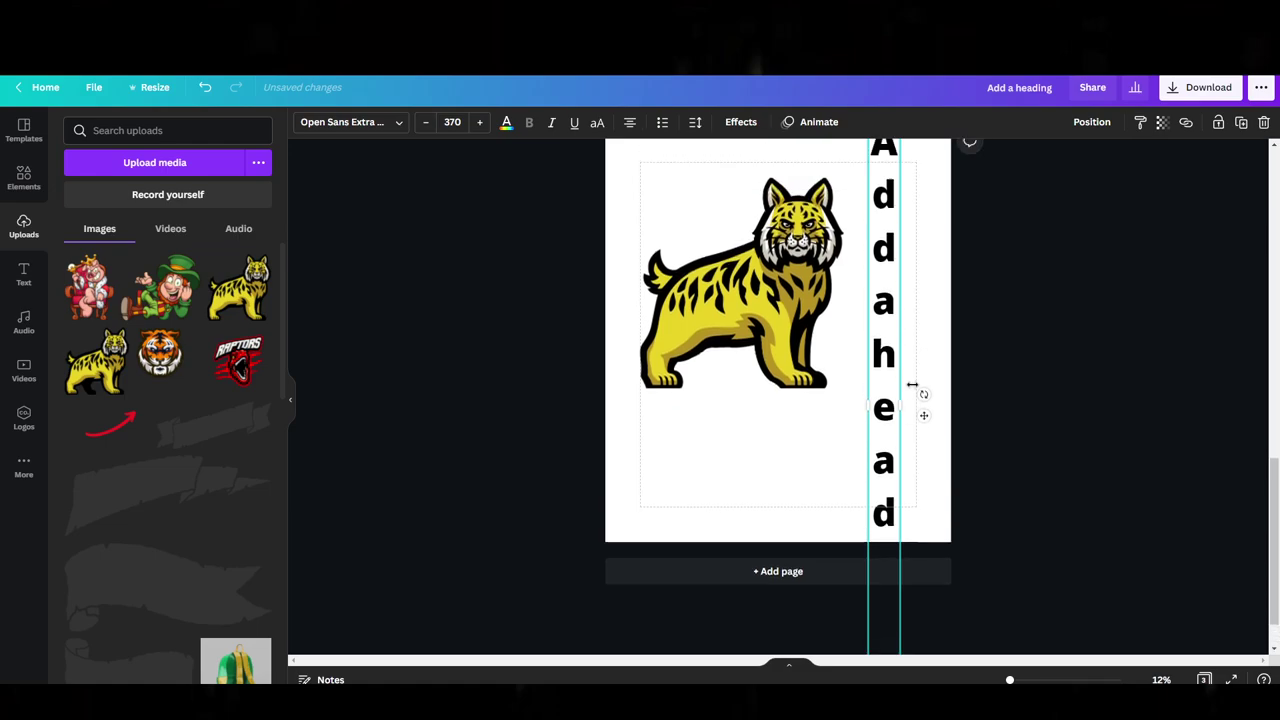
pyautogui.scroll(3, 909, 360)
pyautogui.scroll(-2, 900, 400)
pyautogui.moveTo(893, 432); pyautogui.dragTo(896, 432)
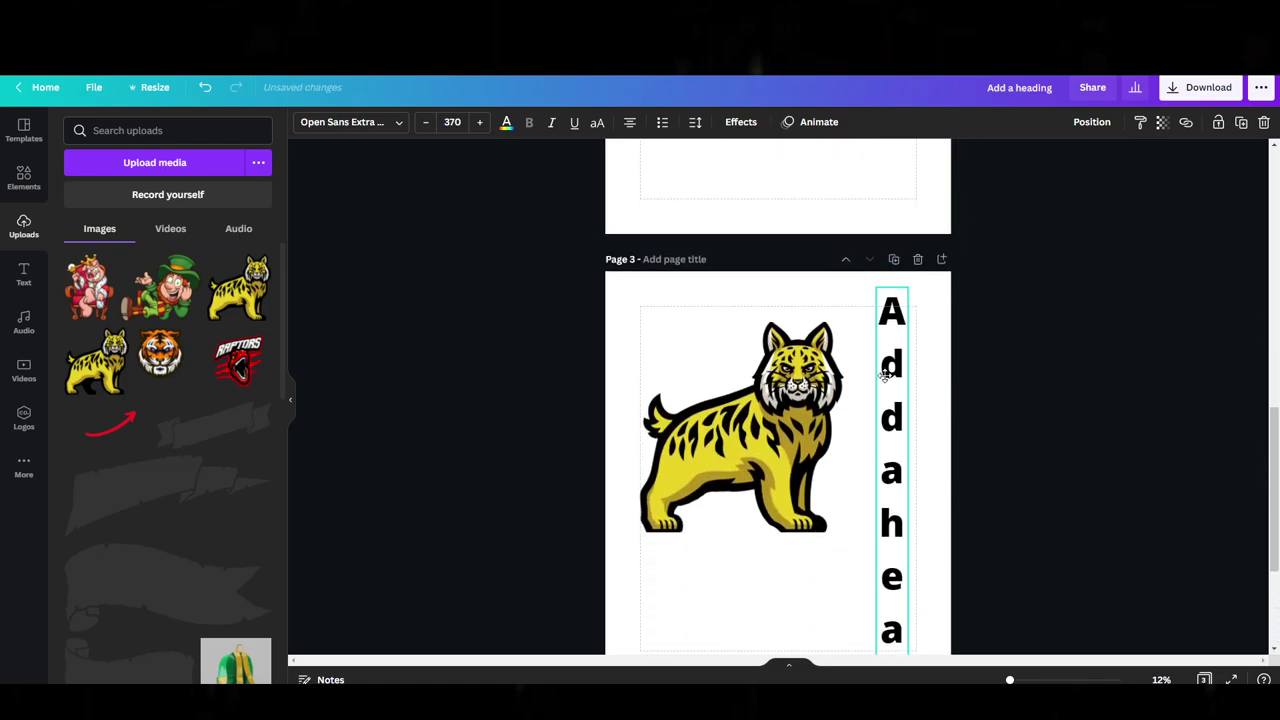
pyautogui.moveTo(807, 419); pyautogui.dragTo(813, 438)
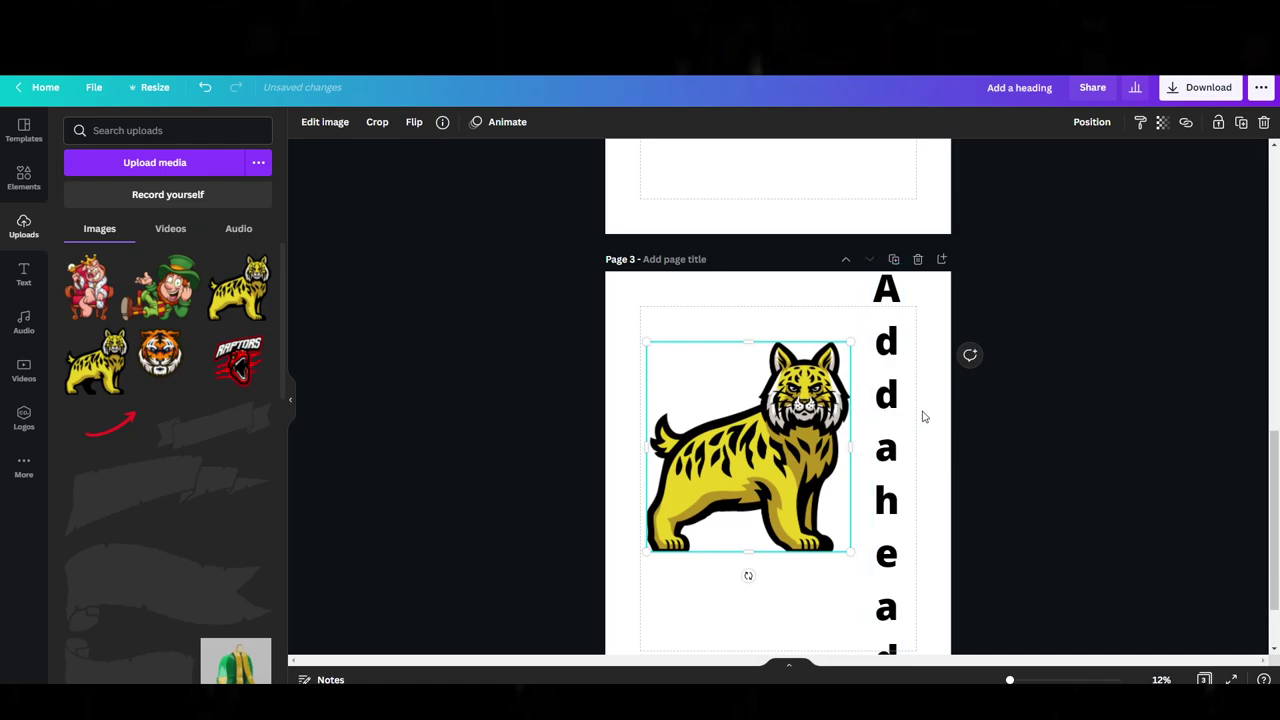
# - Duplicate page 3 and mirror the layout on page 4, with the vertical heading at the left and the wildcat right beside it
pyautogui.scroll(-1, 894, 414)
pyautogui.click(893, 193)
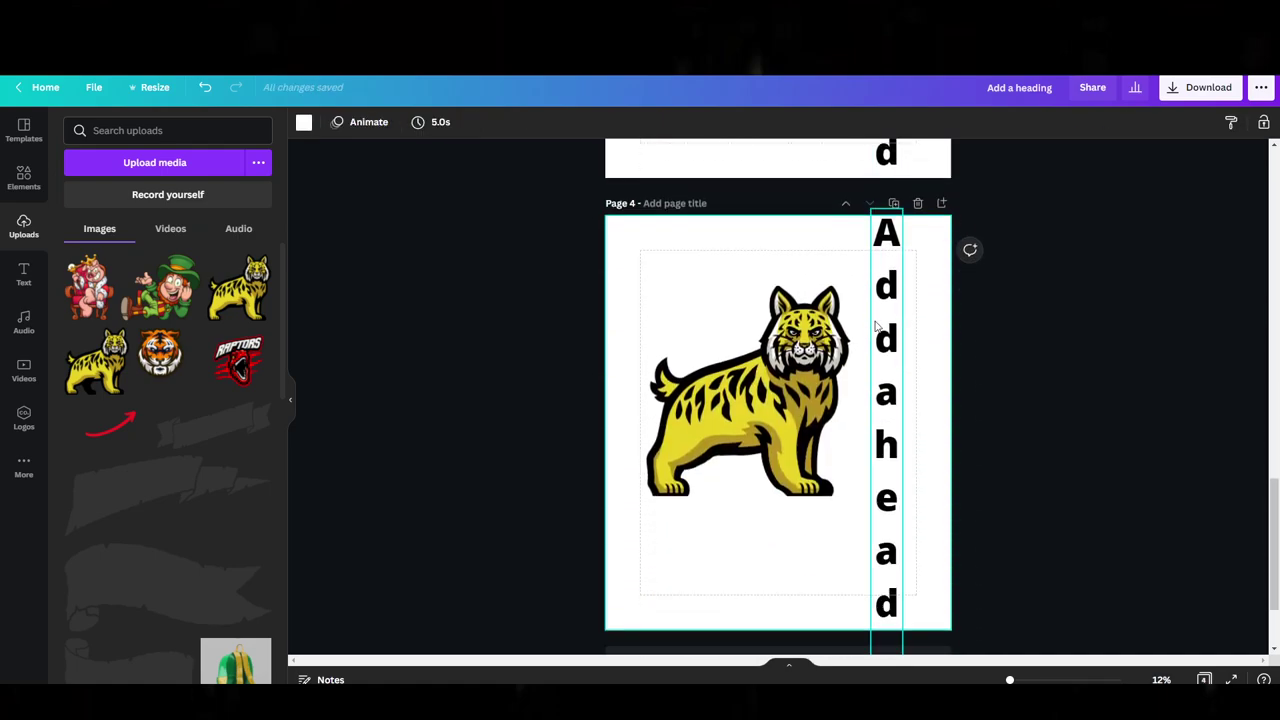
pyautogui.moveTo(894, 329); pyautogui.dragTo(660, 330)
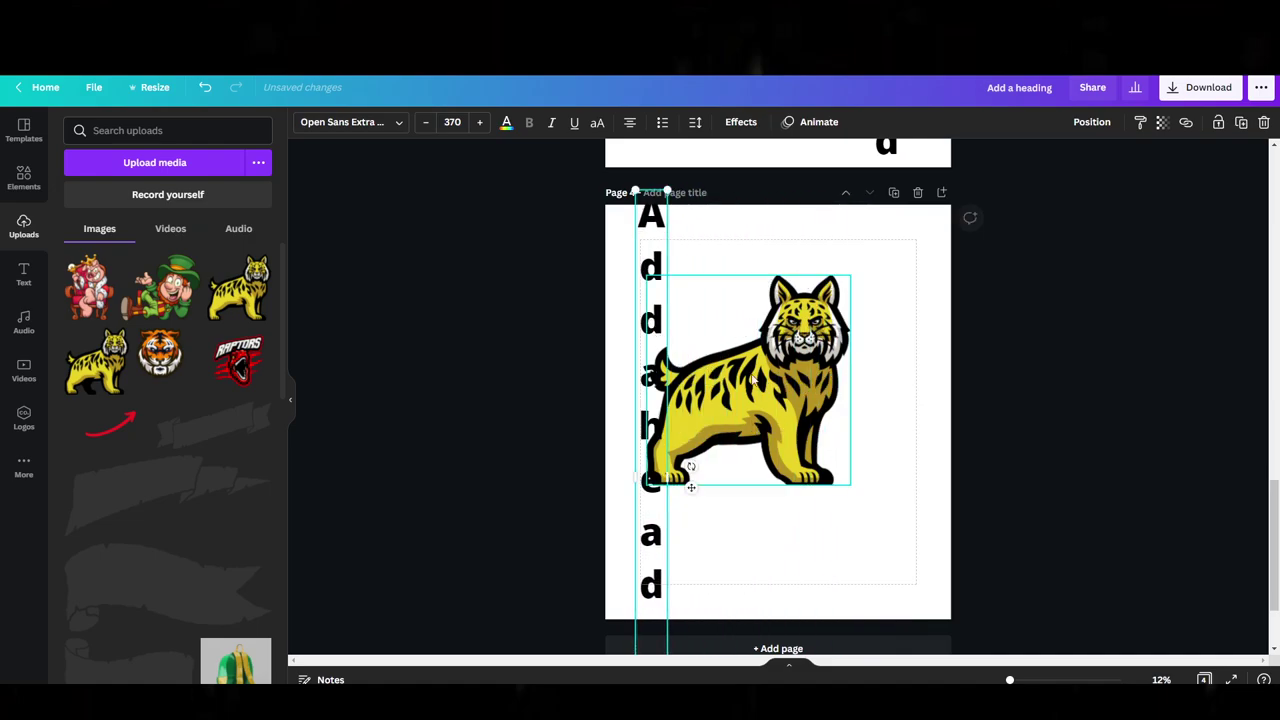
pyautogui.moveTo(755, 381); pyautogui.dragTo(815, 378)
pyautogui.moveTo(644, 390); pyautogui.dragTo(677, 391)
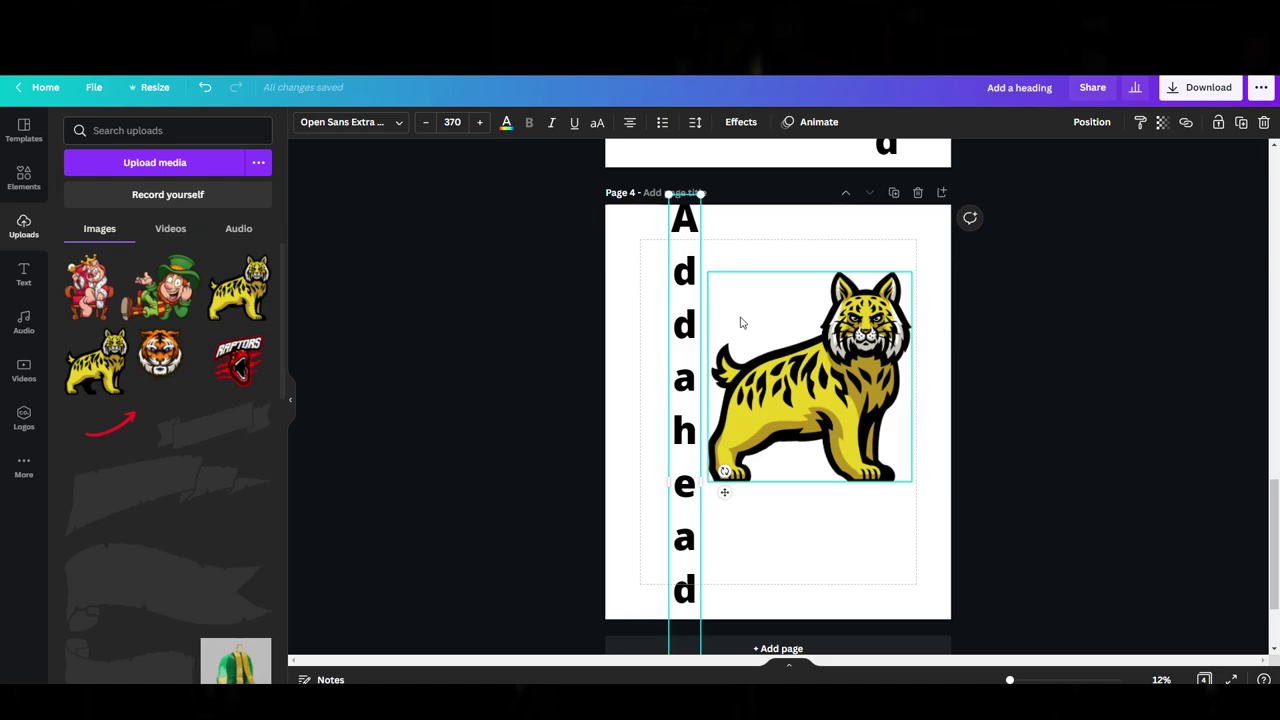
# - Duplicate page 1 and shift the heading and wildcat upward on the new page 2
pyautogui.scroll(5, 754, 366)
pyautogui.scroll(8, 794, 404)
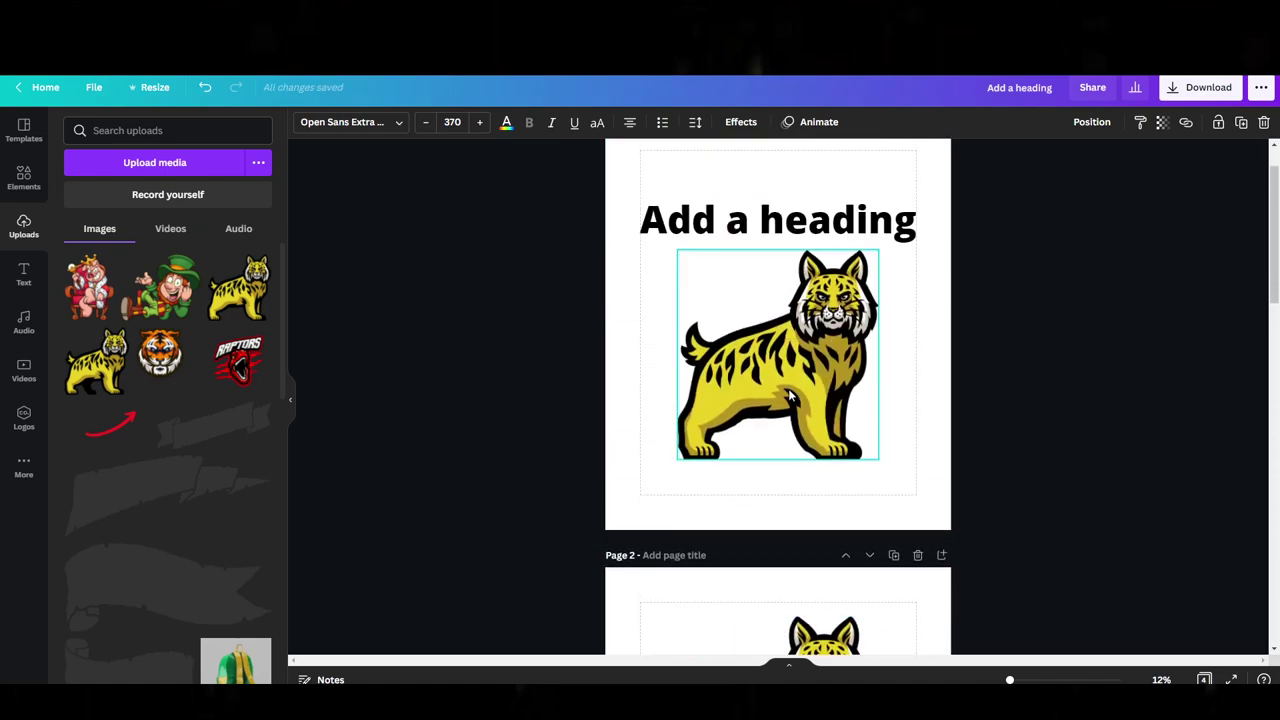
pyautogui.scroll(-5, 907, 247)
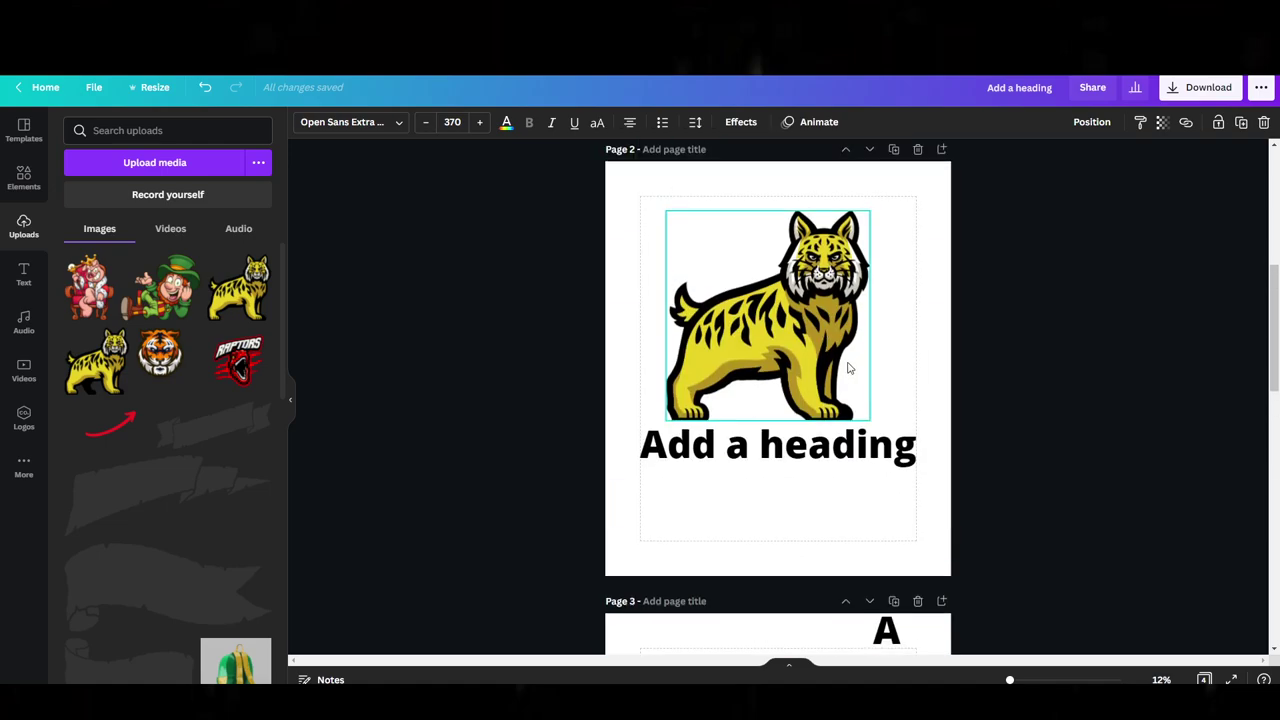
pyautogui.scroll(7, 735, 313)
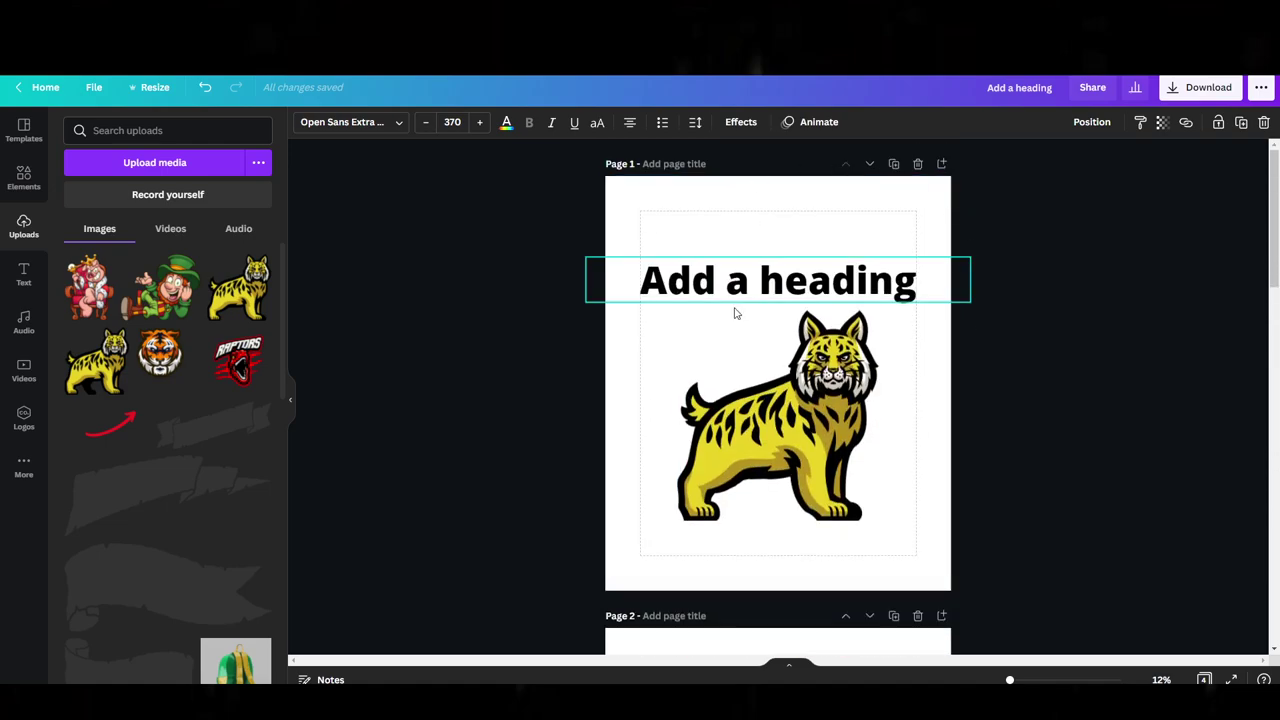
pyautogui.click(892, 164)
pyautogui.moveTo(700, 298); pyautogui.dragTo(698, 259)
pyautogui.moveTo(733, 364); pyautogui.dragTo(732, 318)
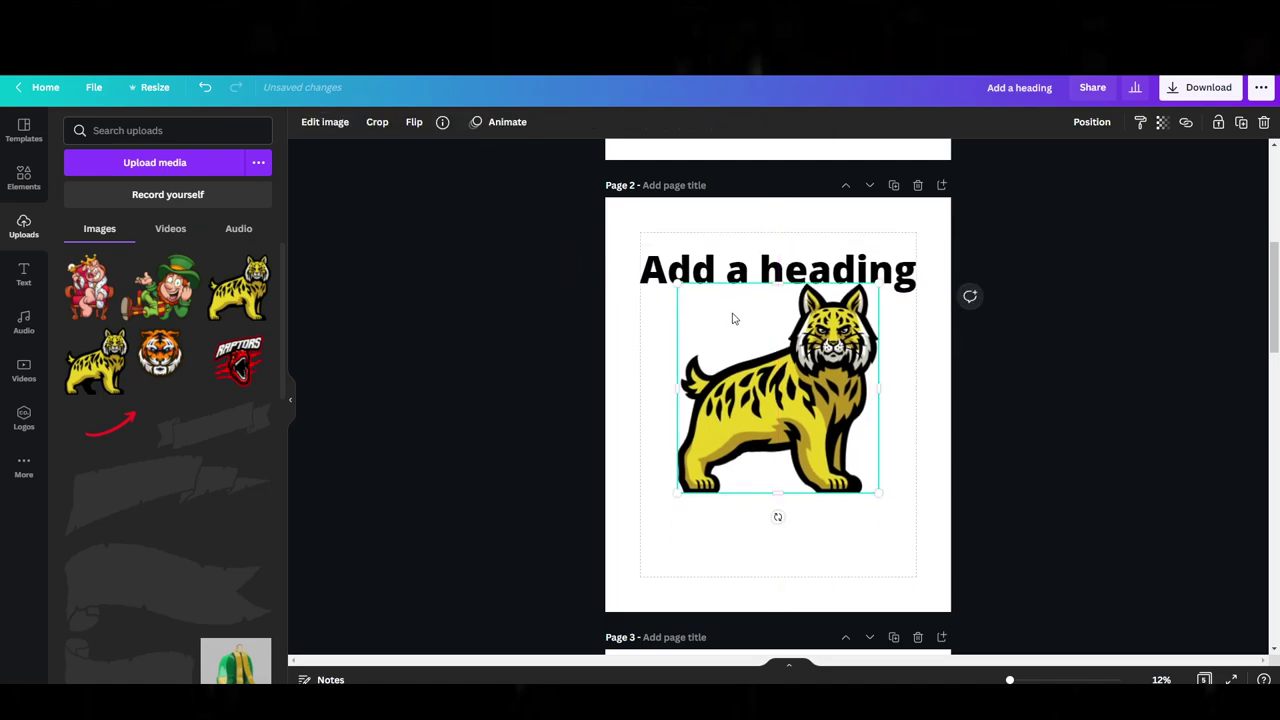
# - Add two copies of the page 2 heading, stacked below the wildcat
pyautogui.click(735, 272)
pyautogui.moveTo(735, 272); pyautogui.dragTo(743, 516)
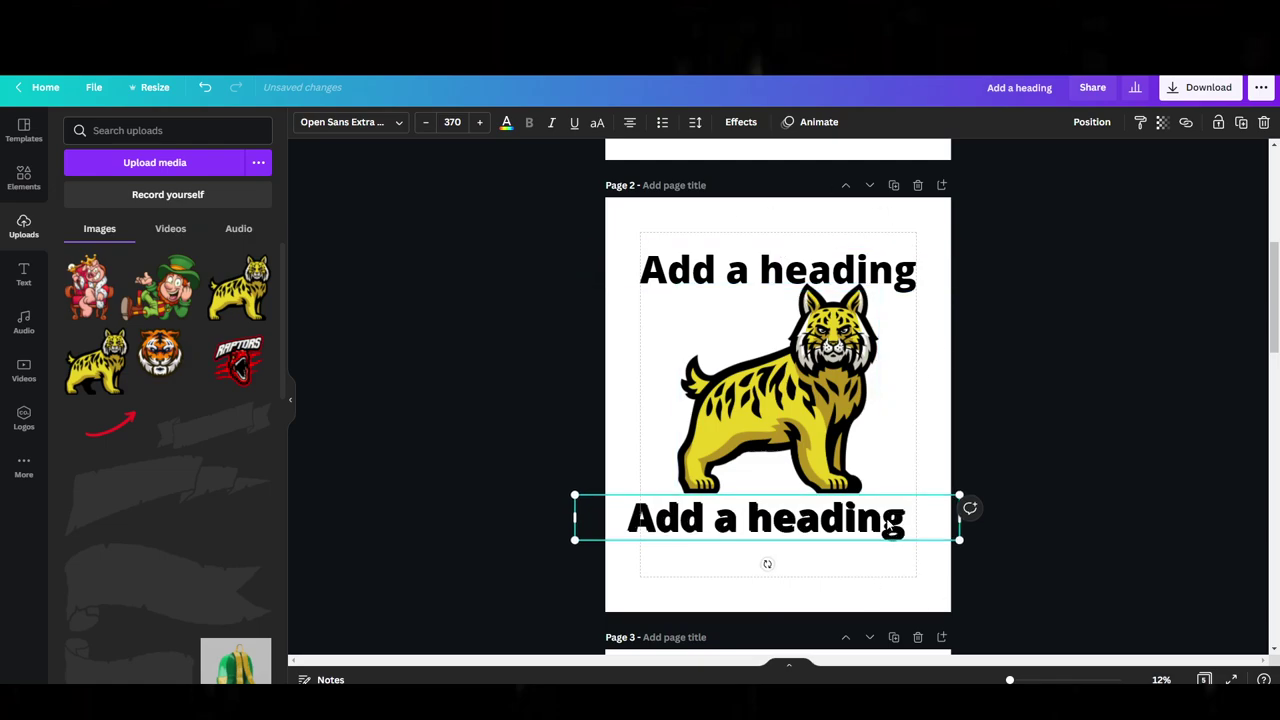
pyautogui.hotkey('ctrl', 'd')
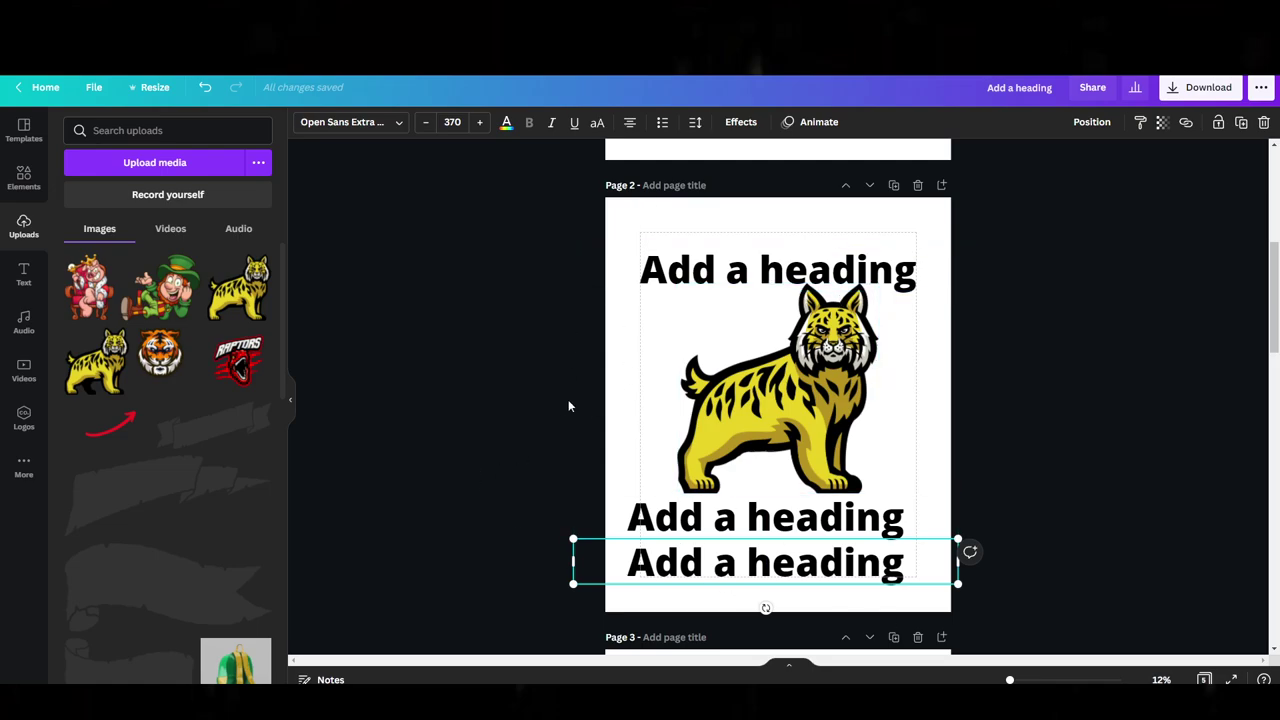
pyautogui.scroll(2, 826, 434)
pyautogui.scroll(-3, 829, 437)
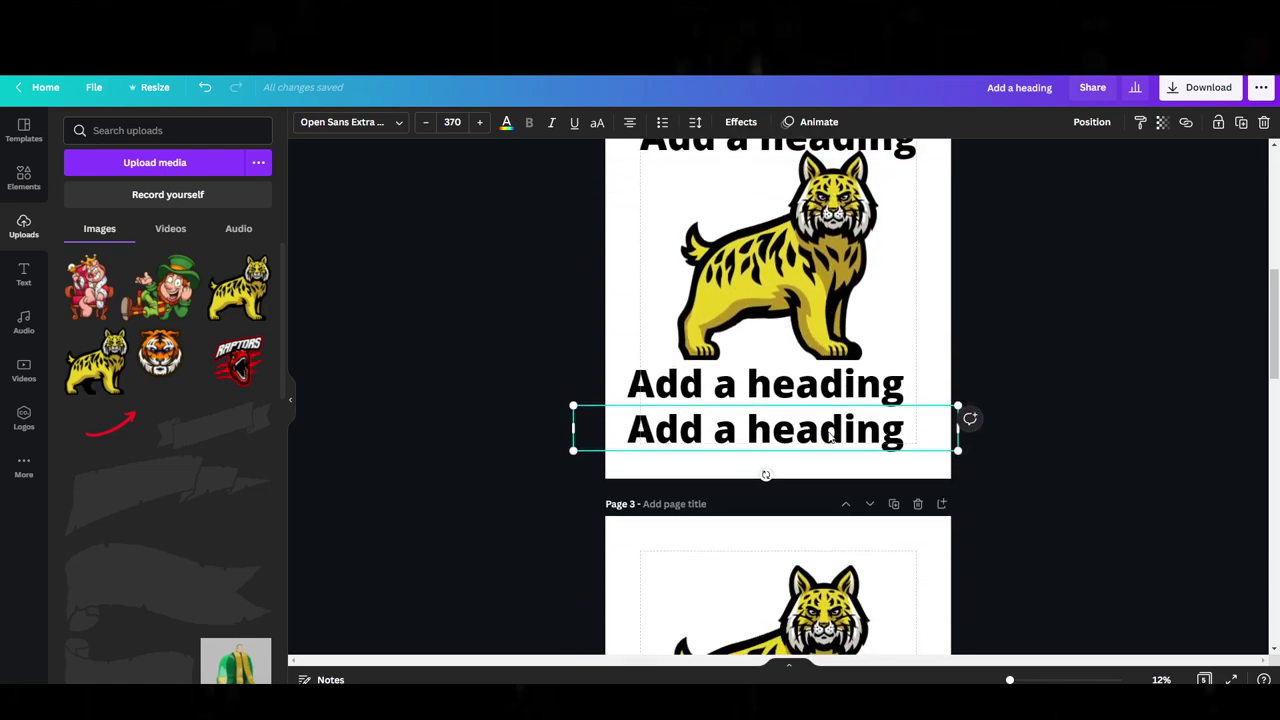
pyautogui.scroll(5, 831, 437)
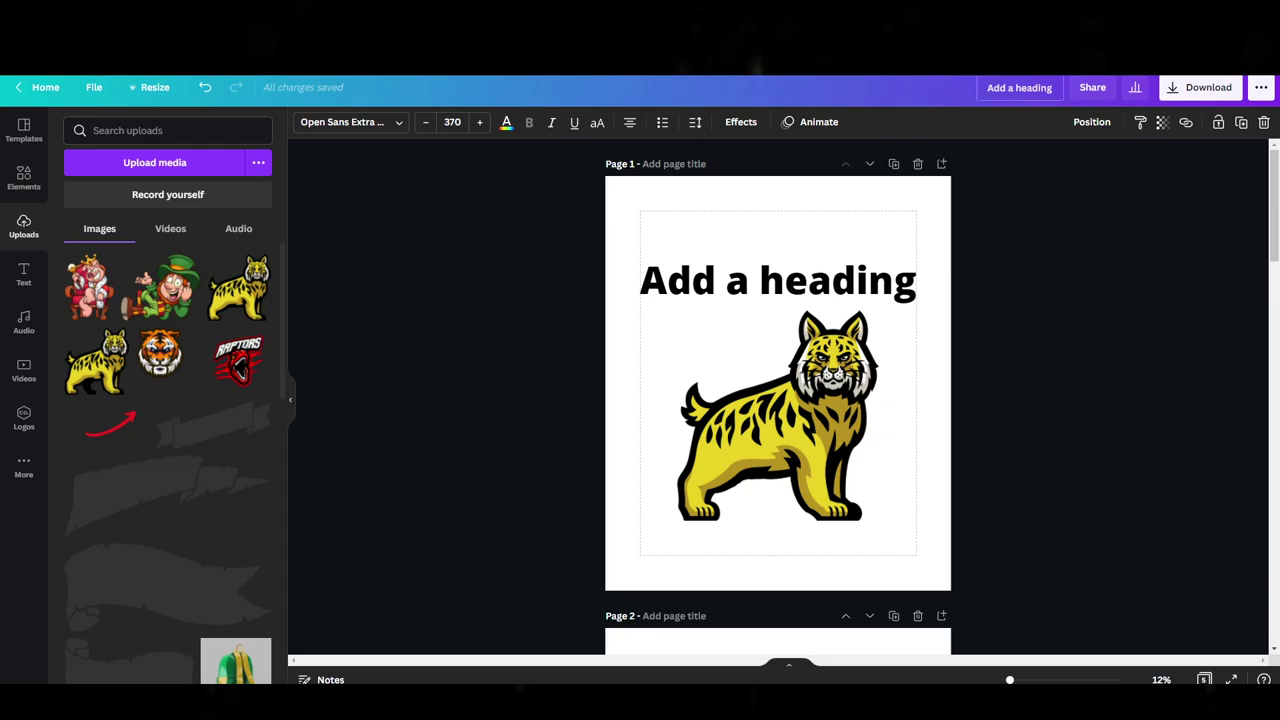
pyautogui.click(894, 391)
pyautogui.scroll(-5, 894, 391)
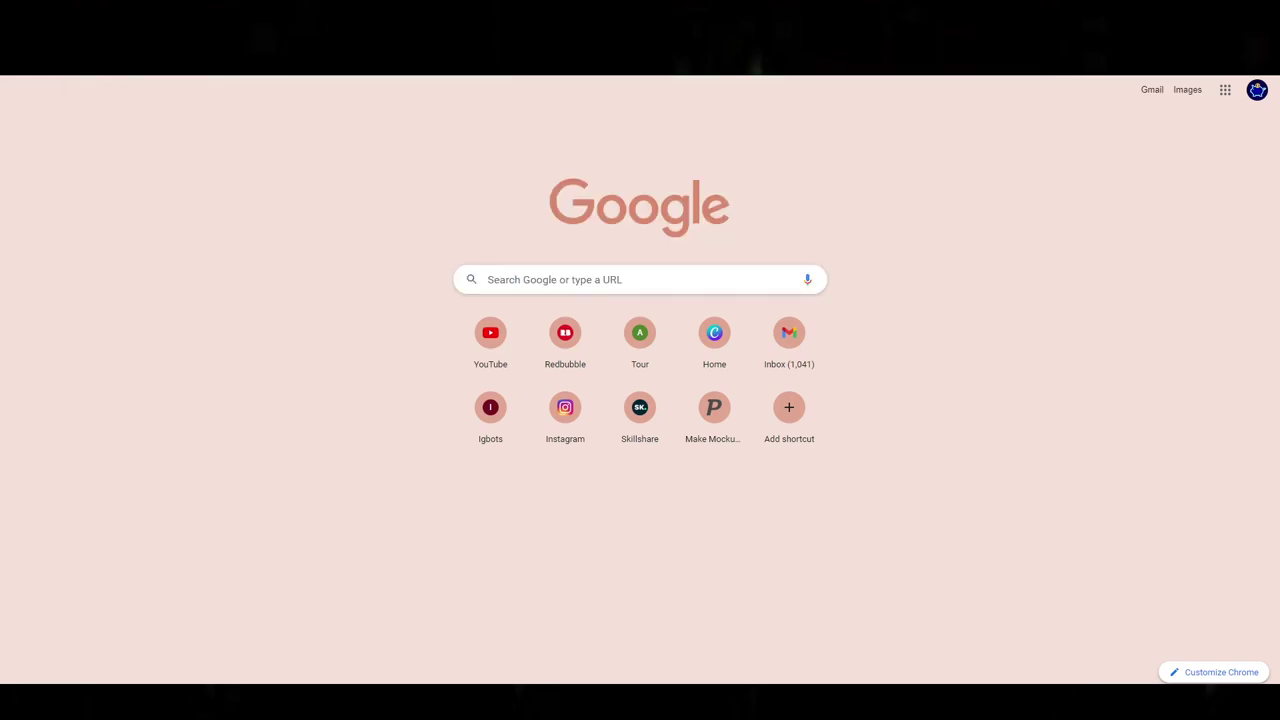
# - Open Redbubble in the browser, search for "bobcats" and look through the resulting designs
pyautogui.press('Return')
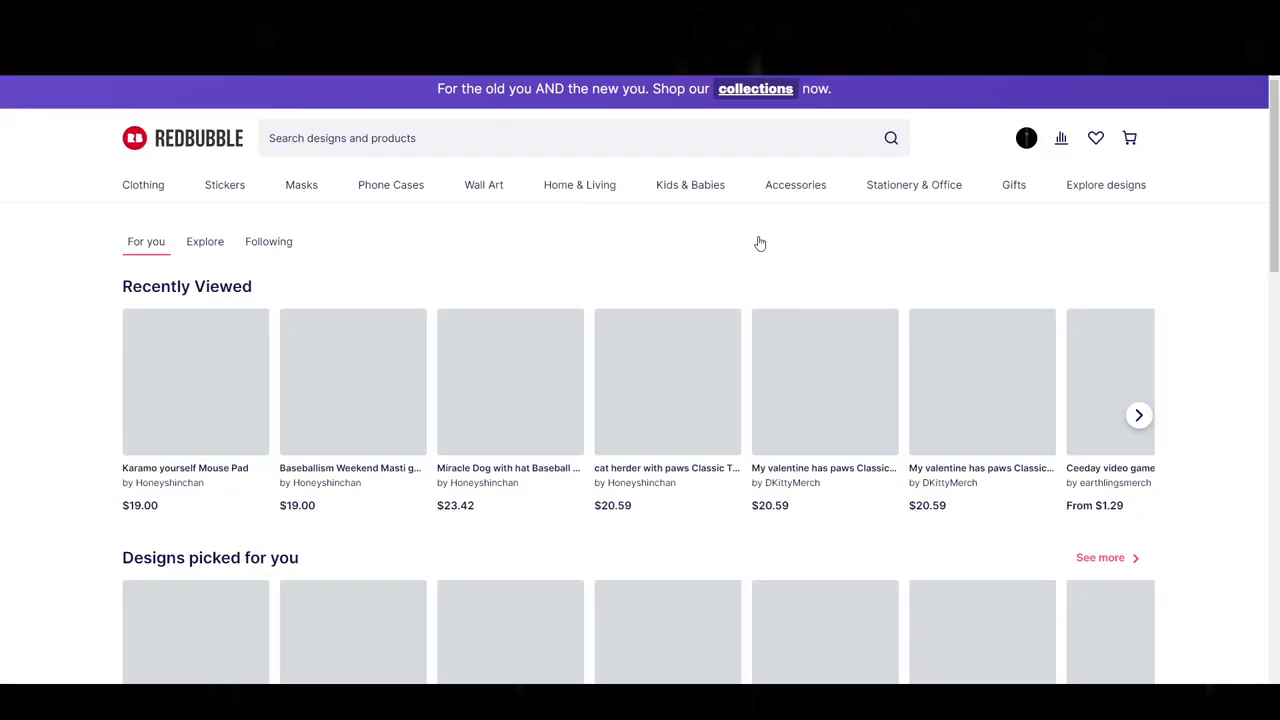
pyautogui.click(361, 137)
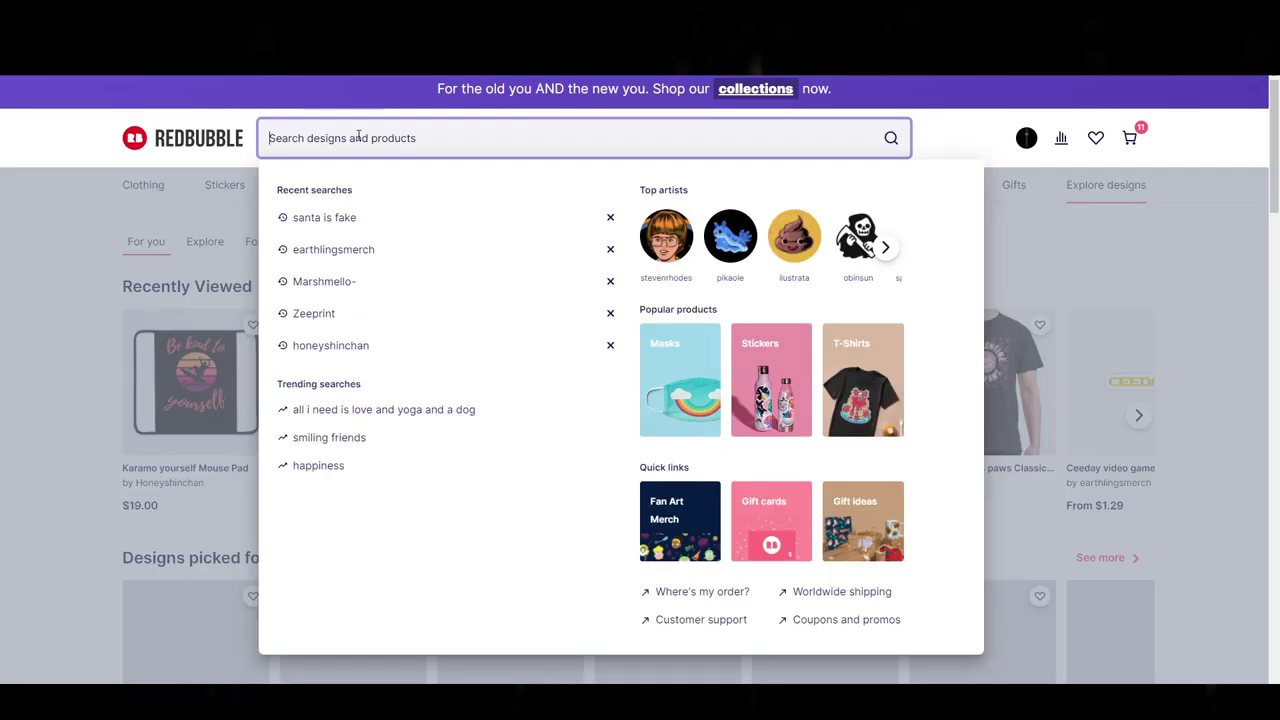
pyautogui.write('bobcats')
pyautogui.press('Return')
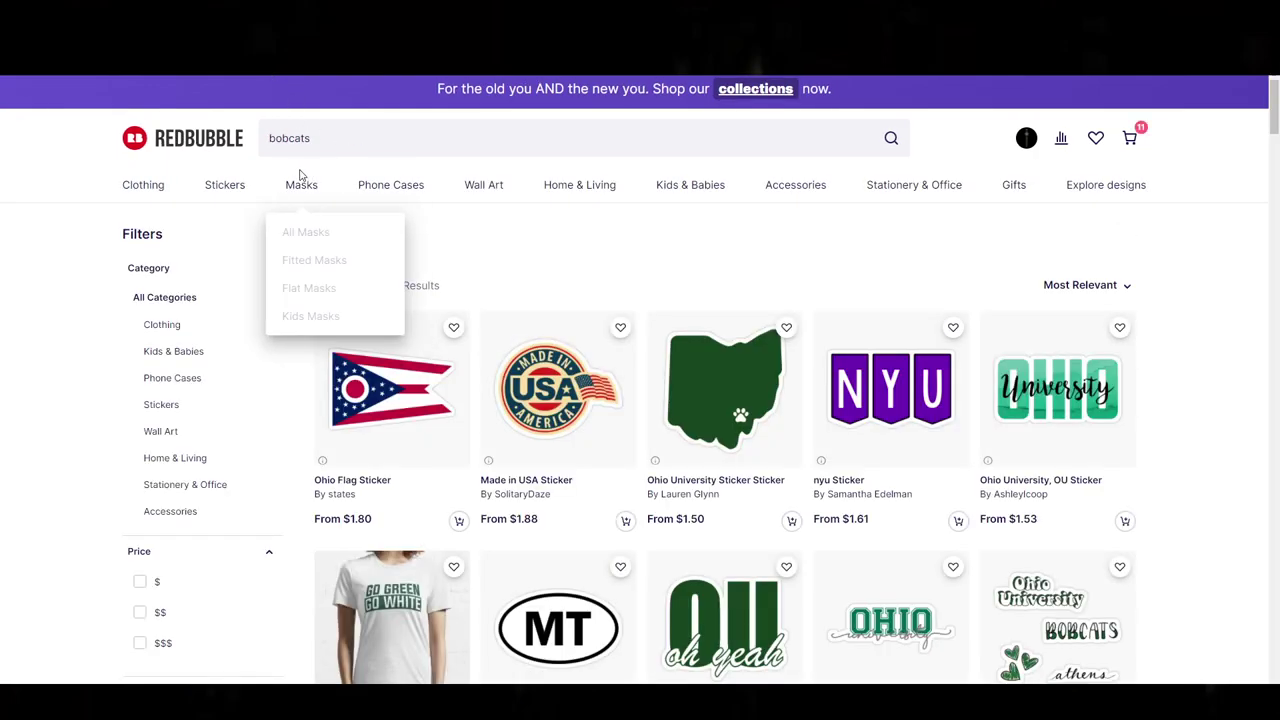
pyautogui.scroll(-1, 577, 293)
pyautogui.scroll(-4, 577, 293)
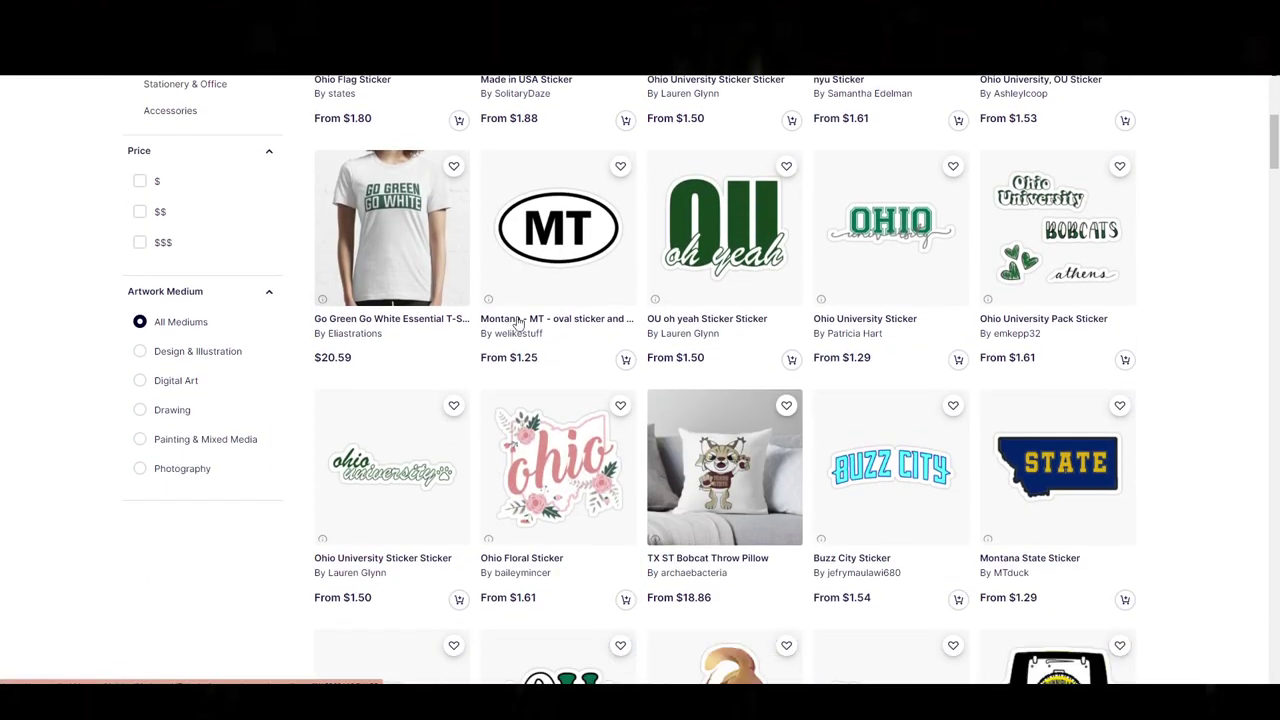
pyautogui.scroll(5, 435, 282)
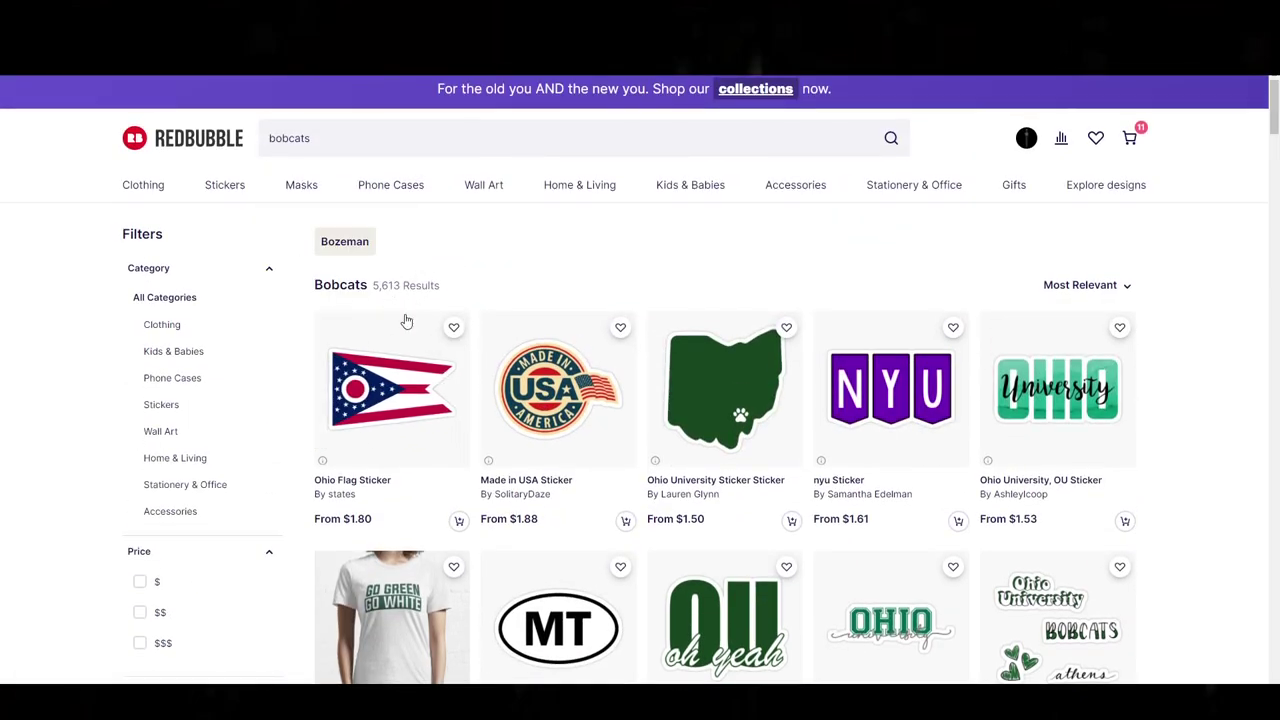
pyautogui.scroll(-10, 406, 321)
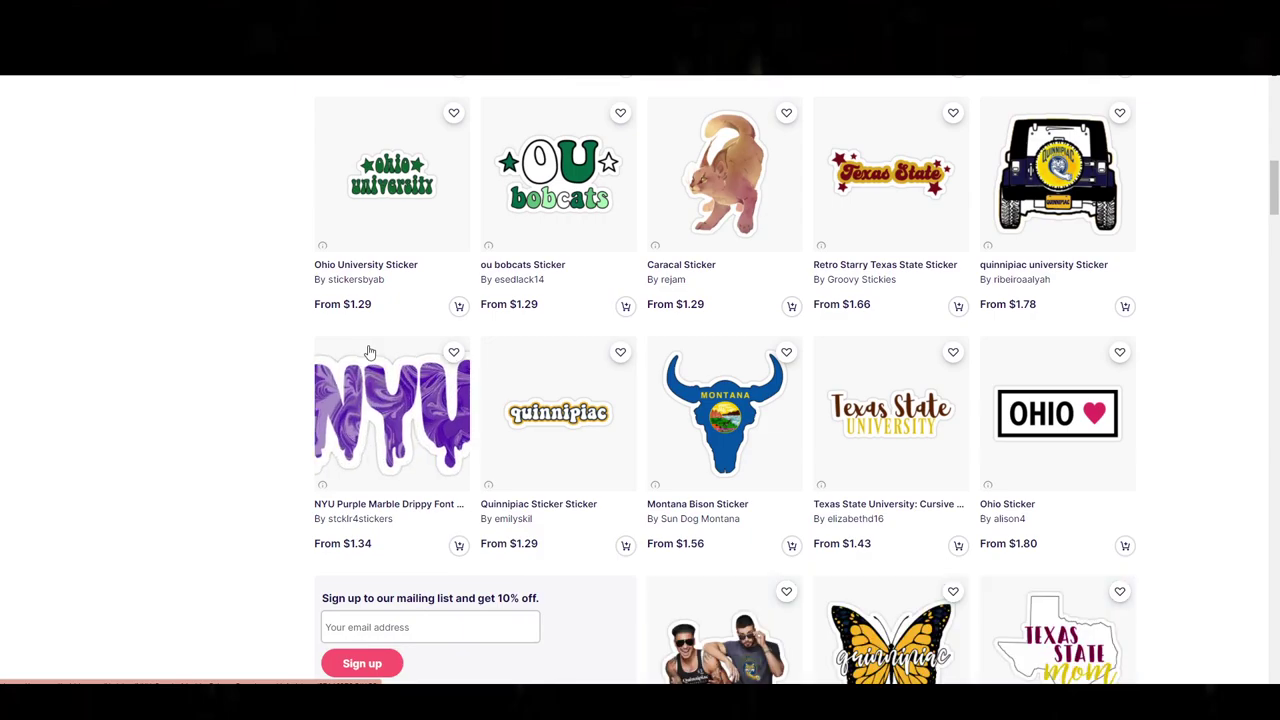
pyautogui.scroll(3, 620, 570)
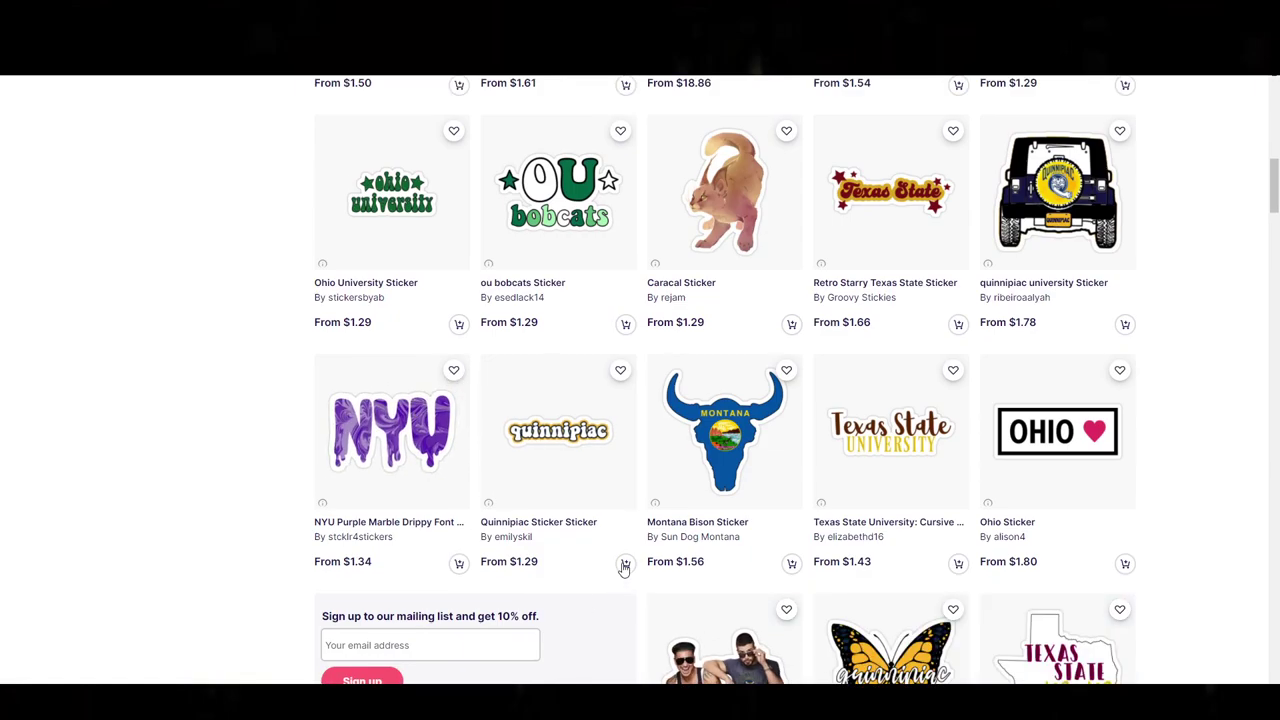
pyautogui.scroll(10, 260, 163)
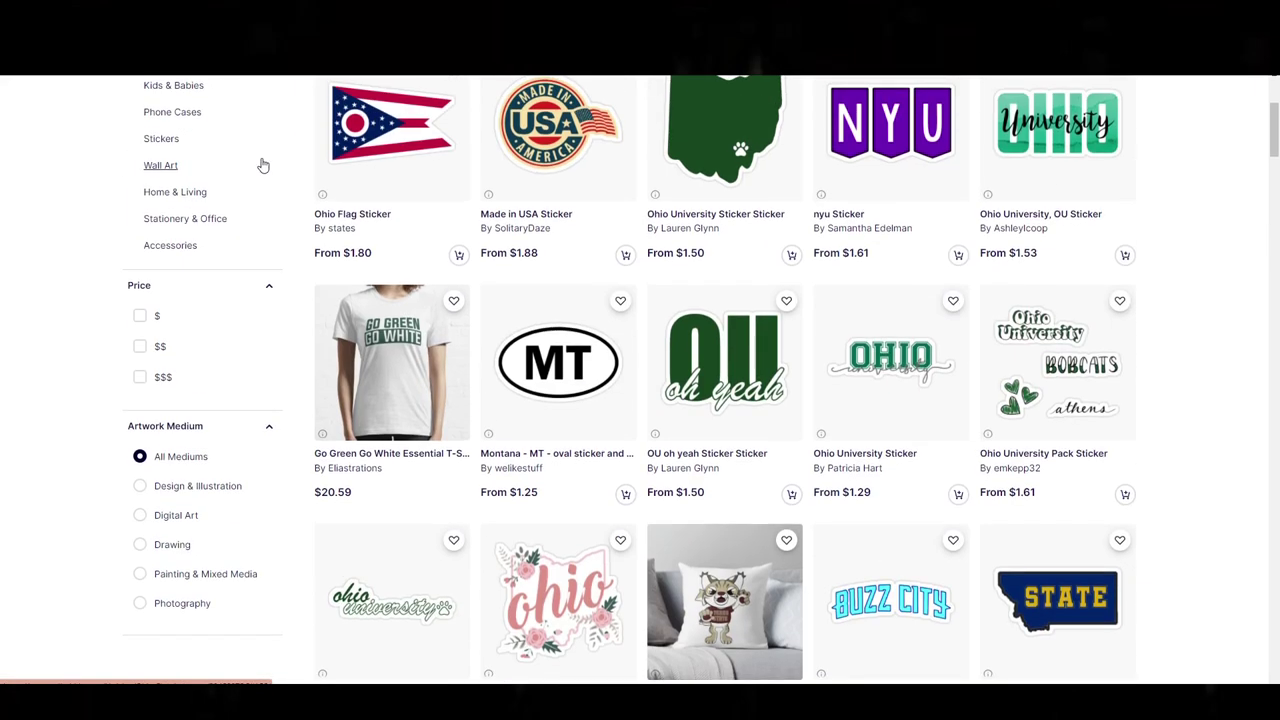
# - Search Redbubble for "bobcat" and examine how many designs are listed and what styles they use
pyautogui.click(341, 137)
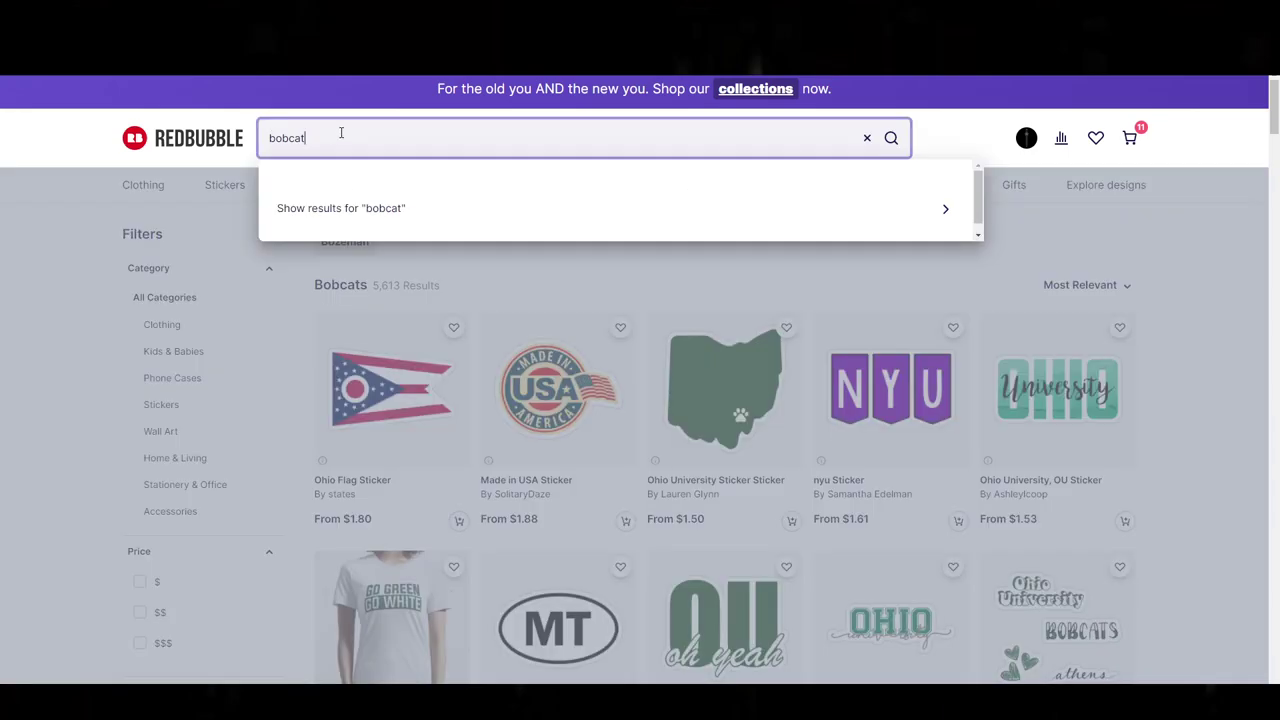
pyautogui.press('Return')
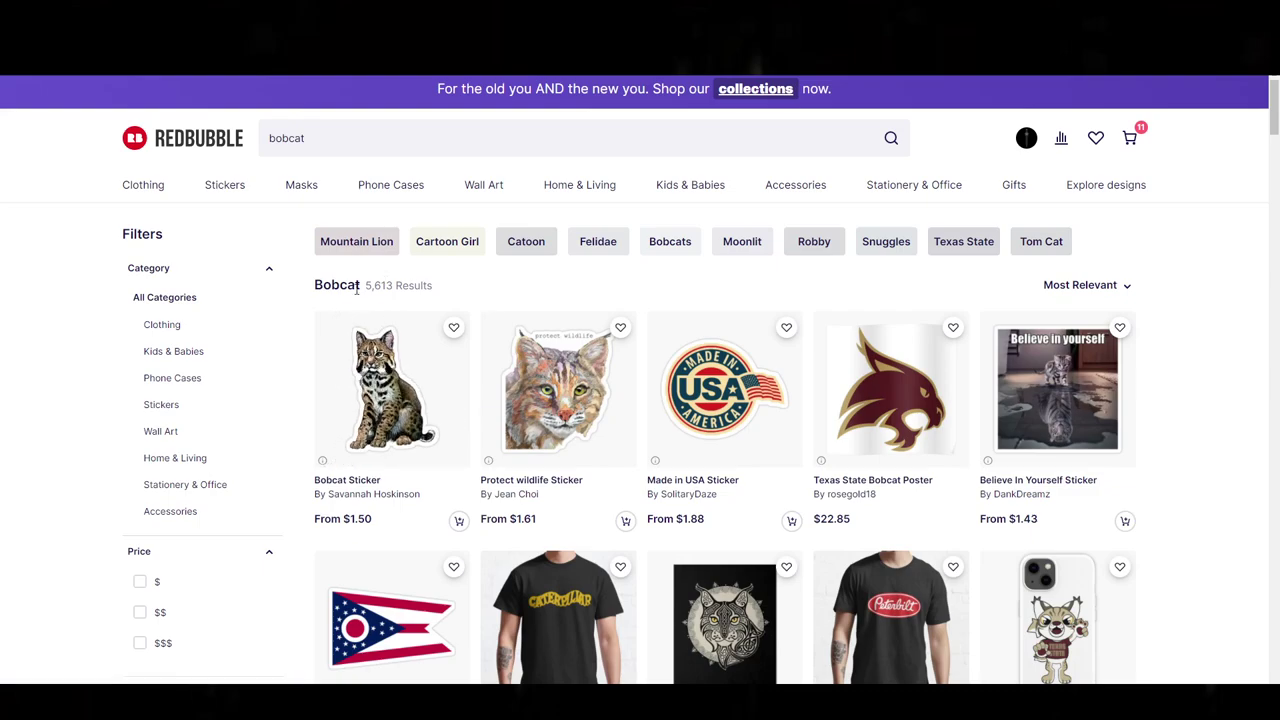
pyautogui.scroll(-2, 515, 286)
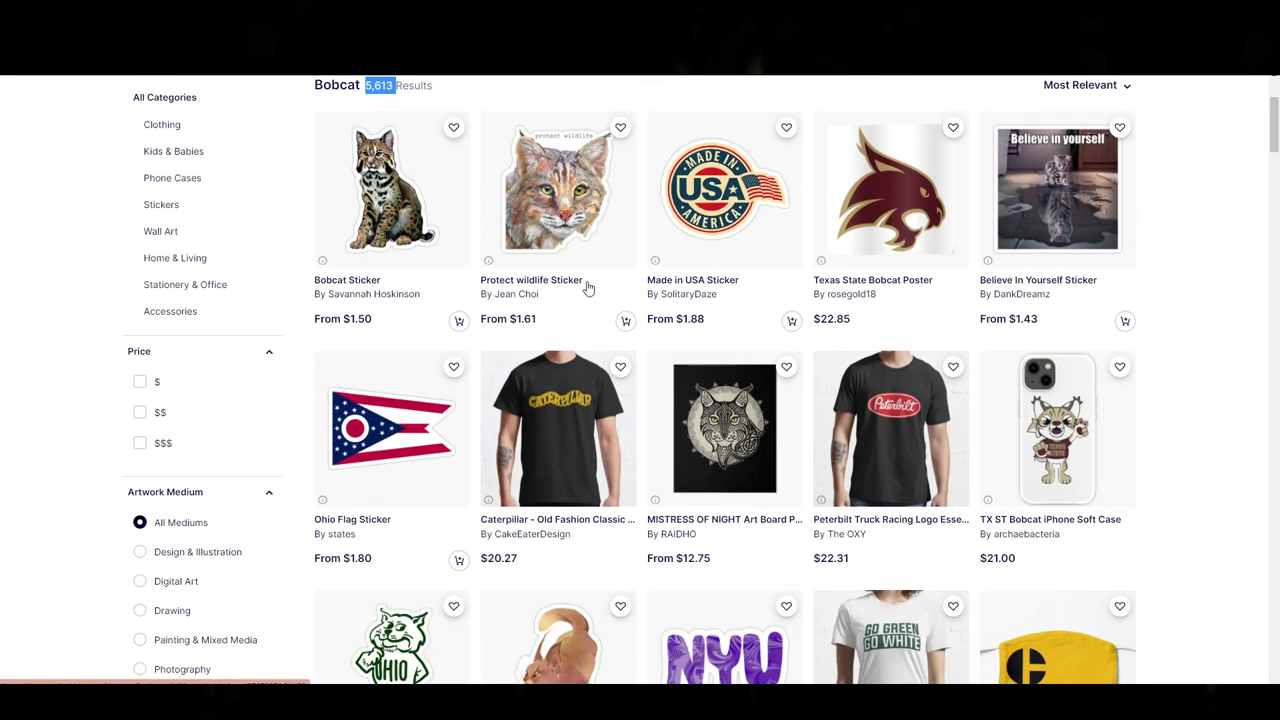
pyautogui.scroll(-2, 427, 193)
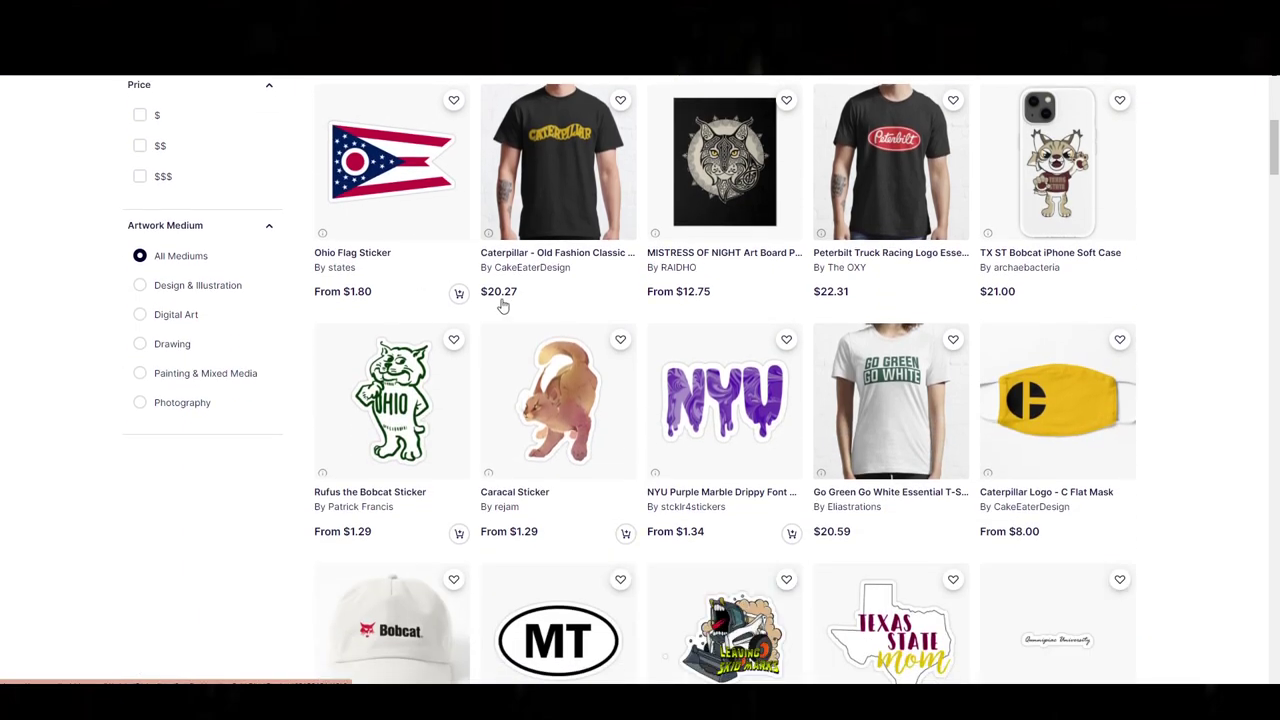
pyautogui.scroll(3, 503, 300)
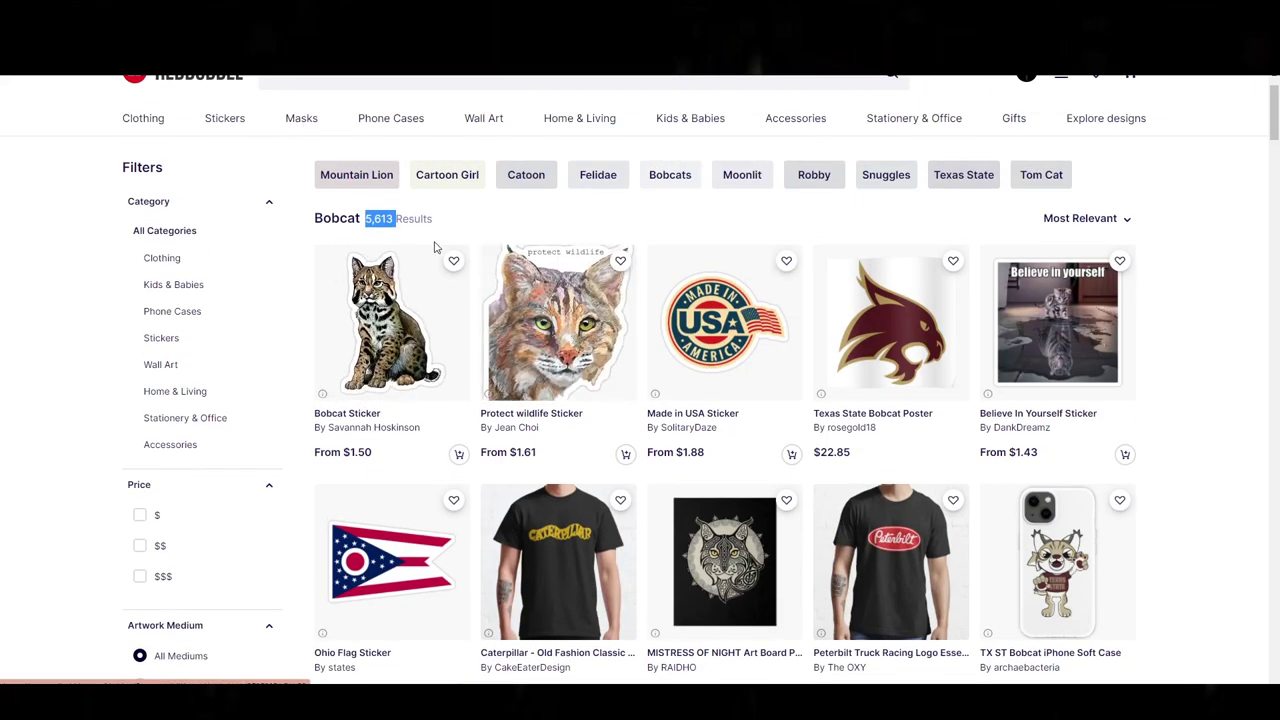
pyautogui.scroll(-1, 531, 430)
pyautogui.scroll(-10, 520, 415)
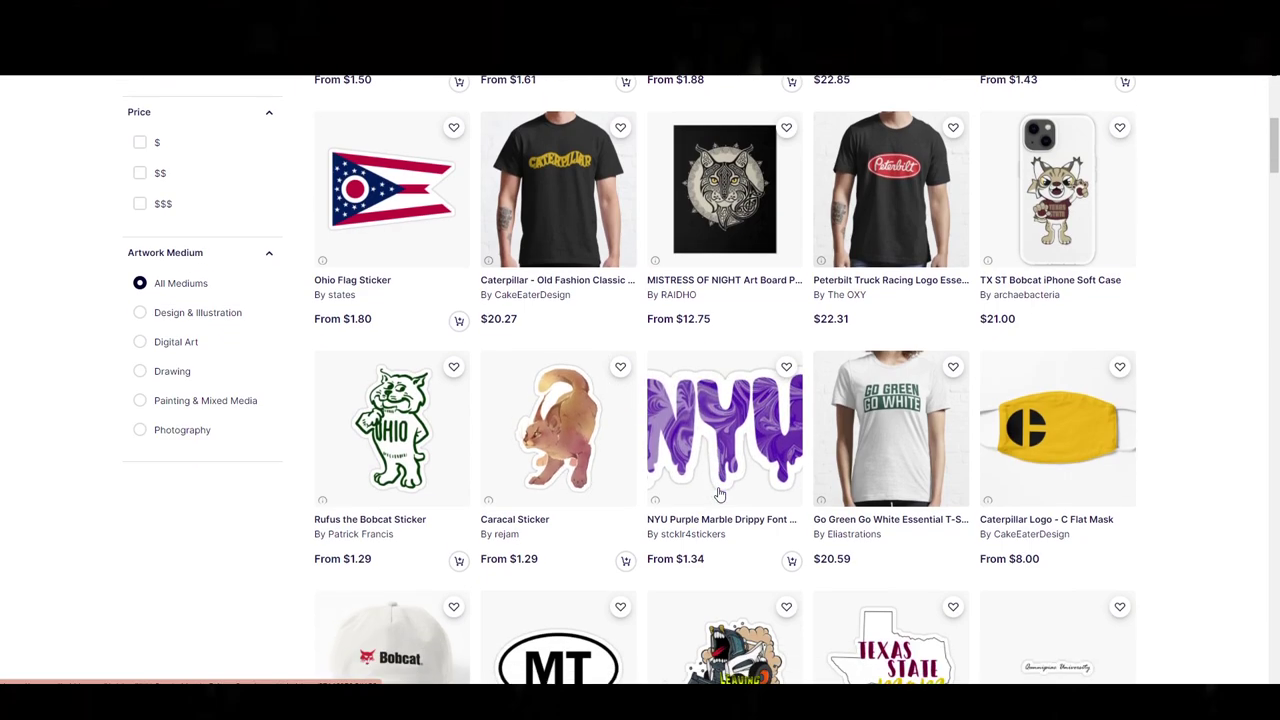
pyautogui.scroll(9, 503, 400)
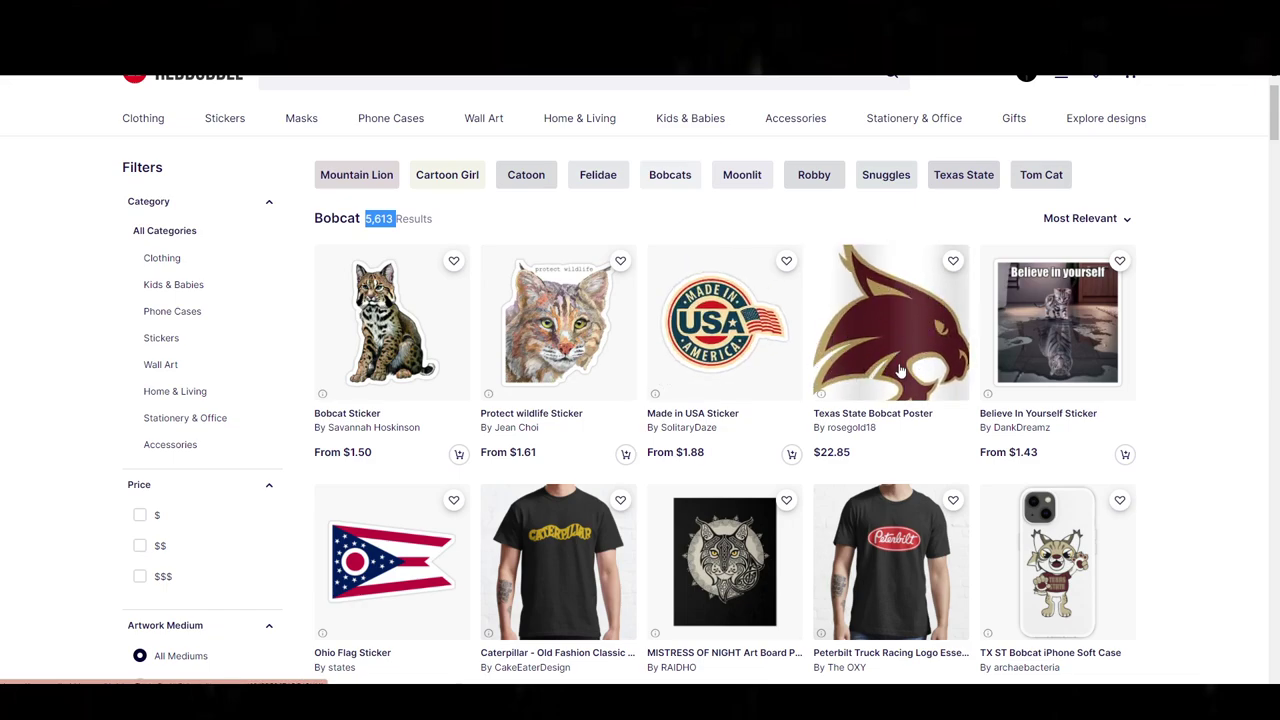
pyautogui.scroll(-3, 900, 380)
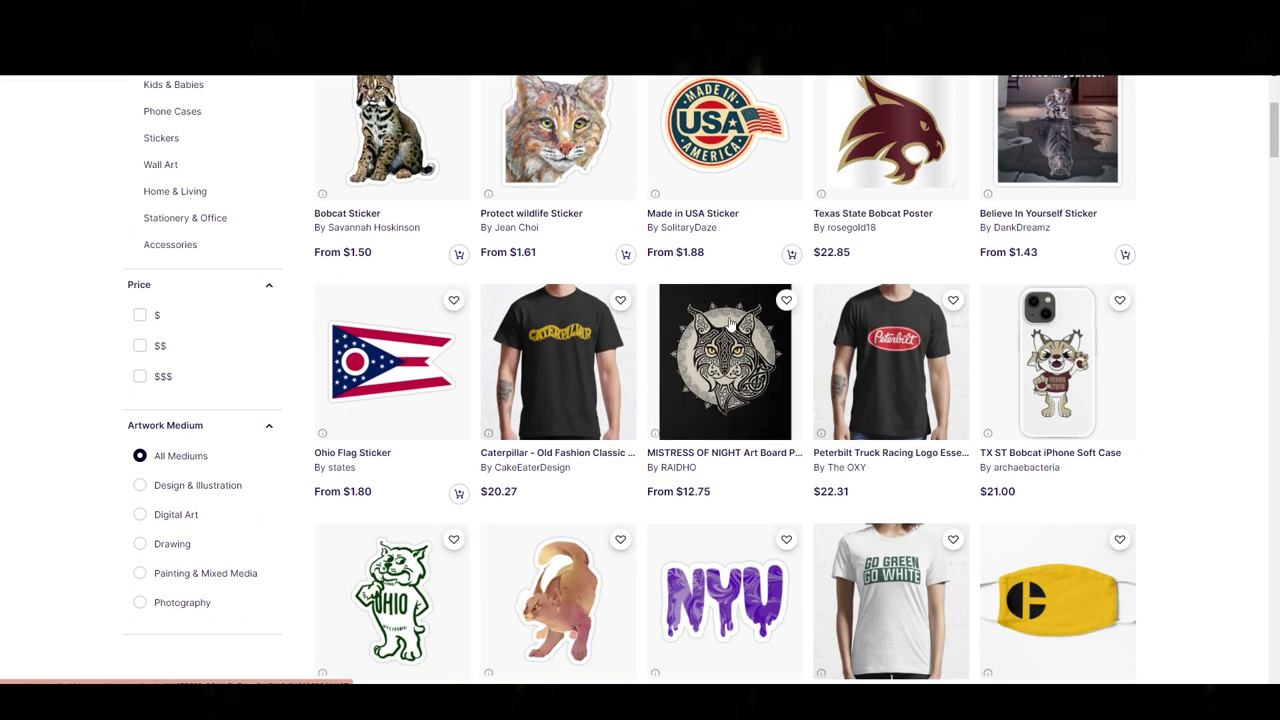
pyautogui.scroll(4, 900, 380)
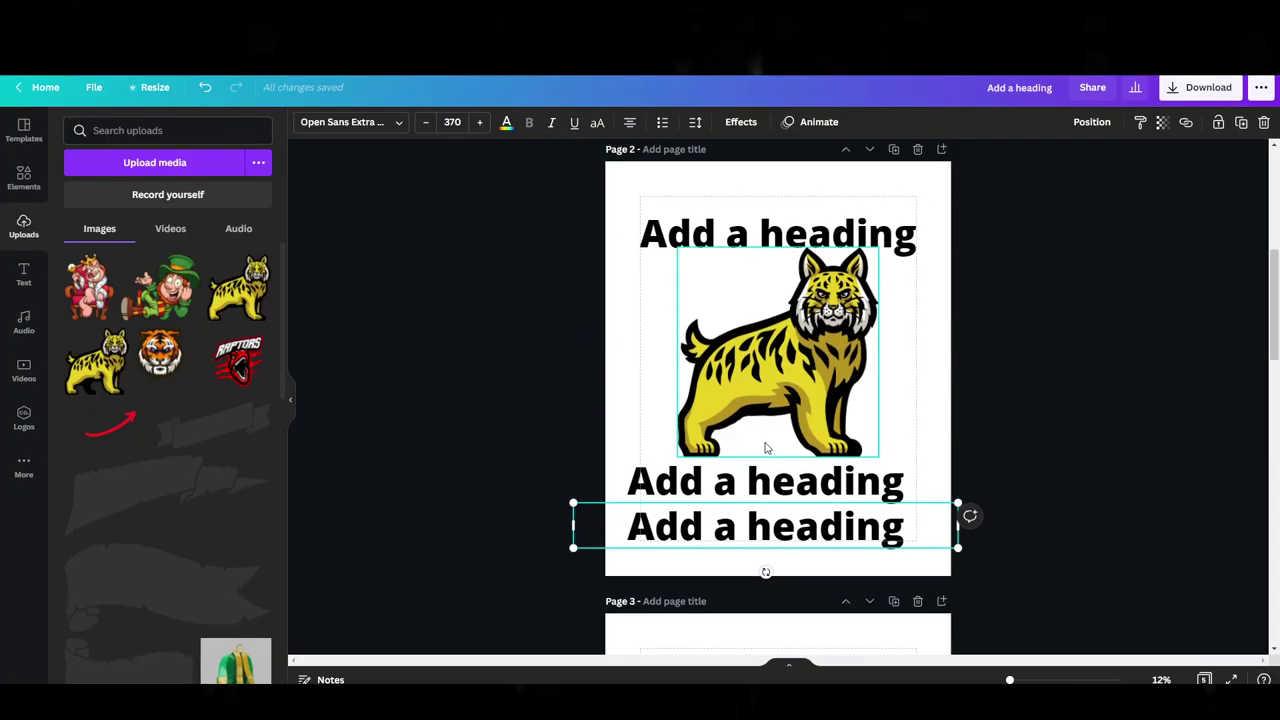
# - Switch back to Canva and replace the page 1 heading text with "Bobcats"
pyautogui.scroll(1, 781, 490)
pyautogui.click(665, 285)
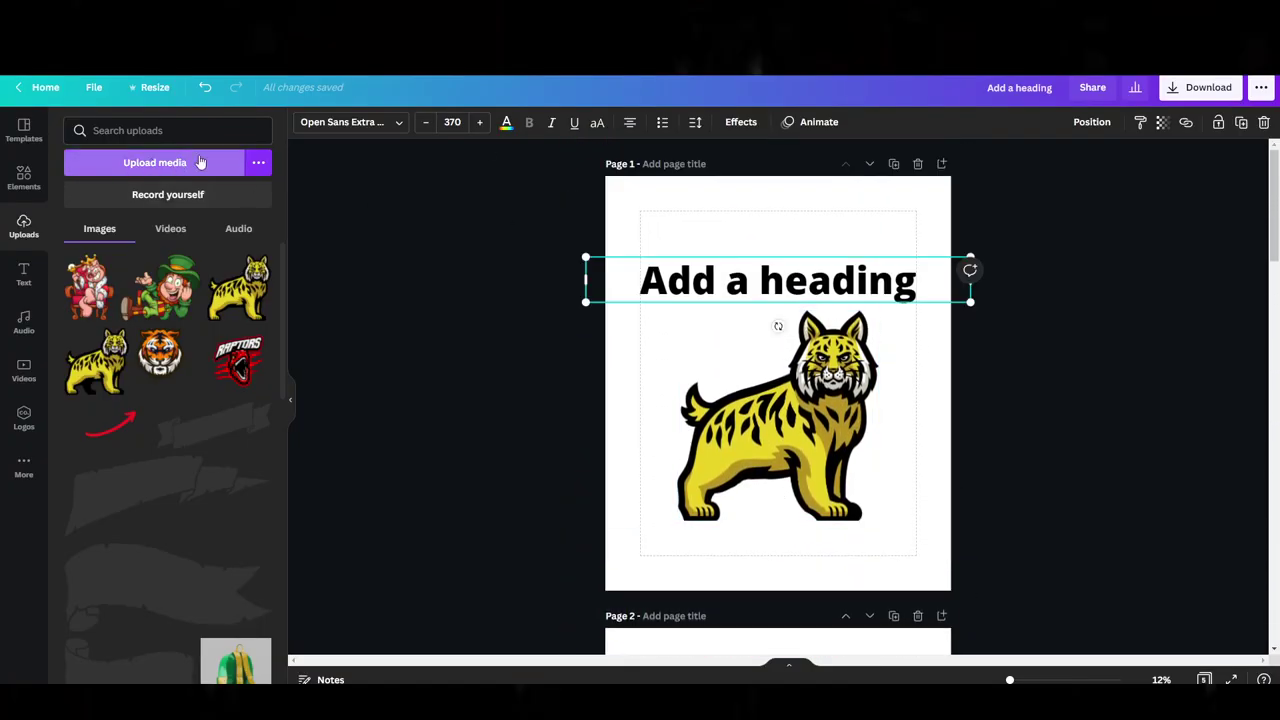
pyautogui.doubleClick(694, 284)
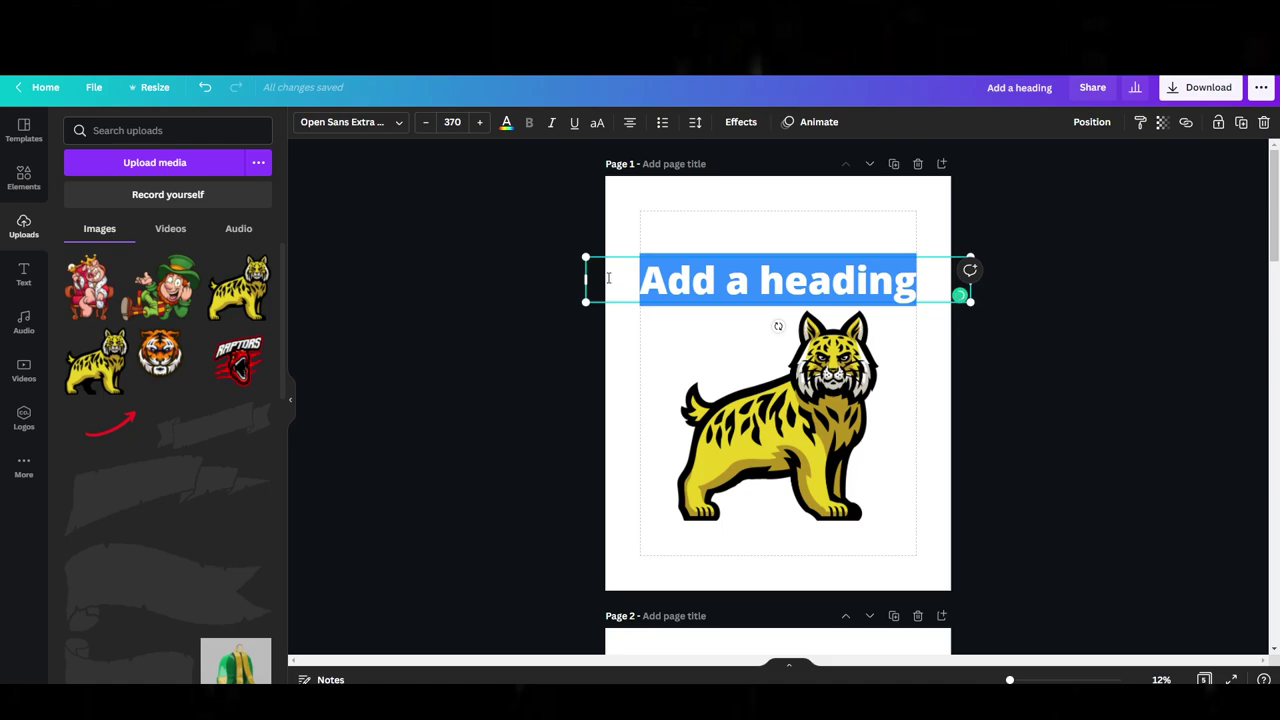
pyautogui.write('Bobcats')
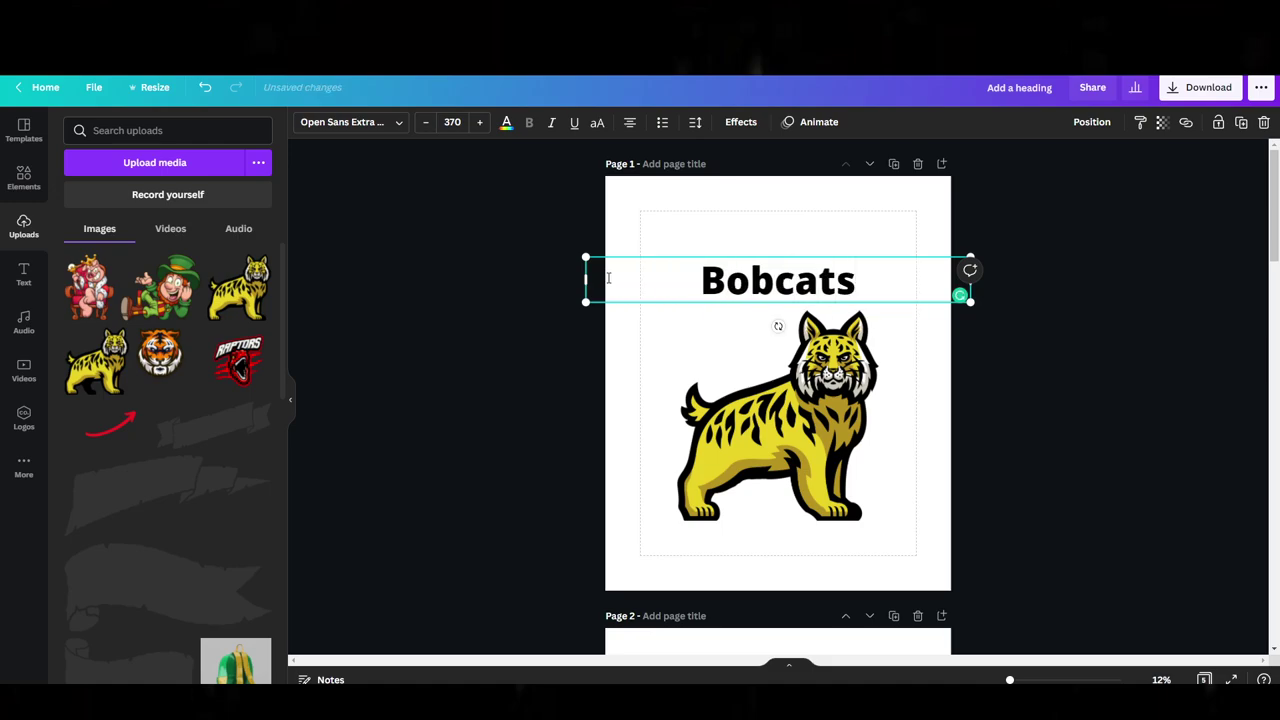
pyautogui.click(716, 227)
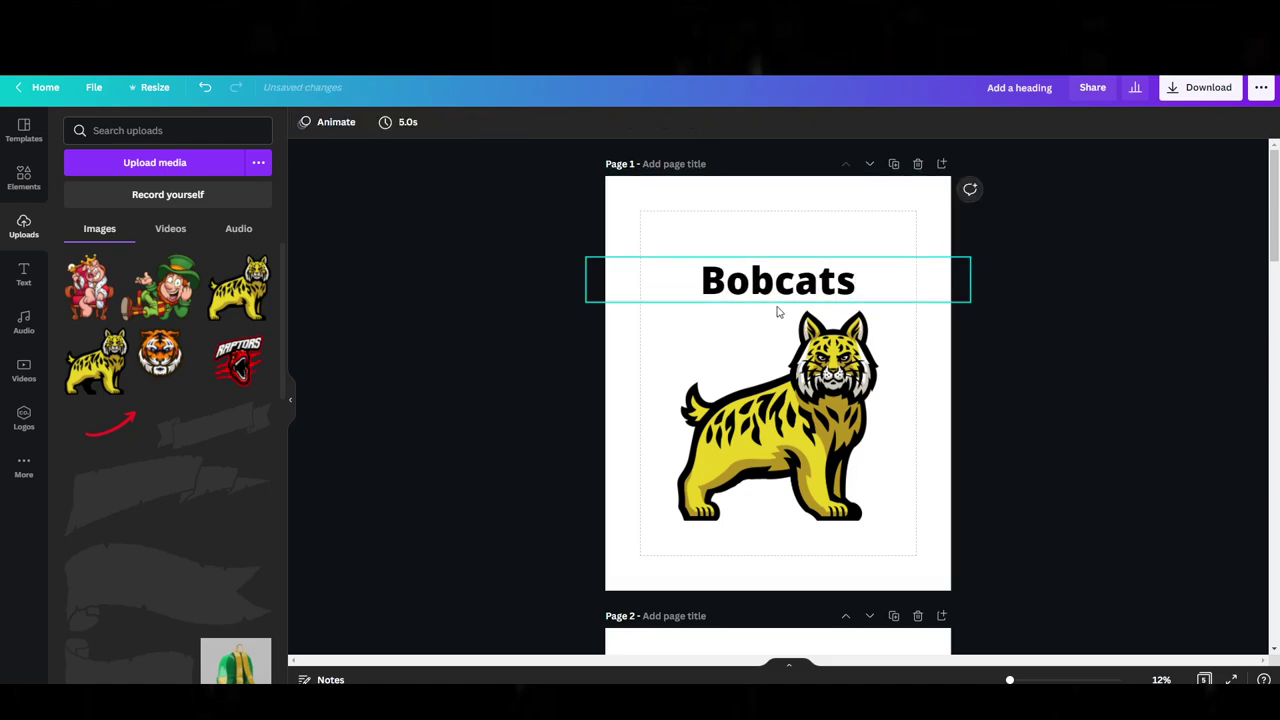
# - Try the Indigo Regular and Krinkes Decor PERSONA fonts on the page 1 "Bobcats" heading
pyautogui.click(796, 278)
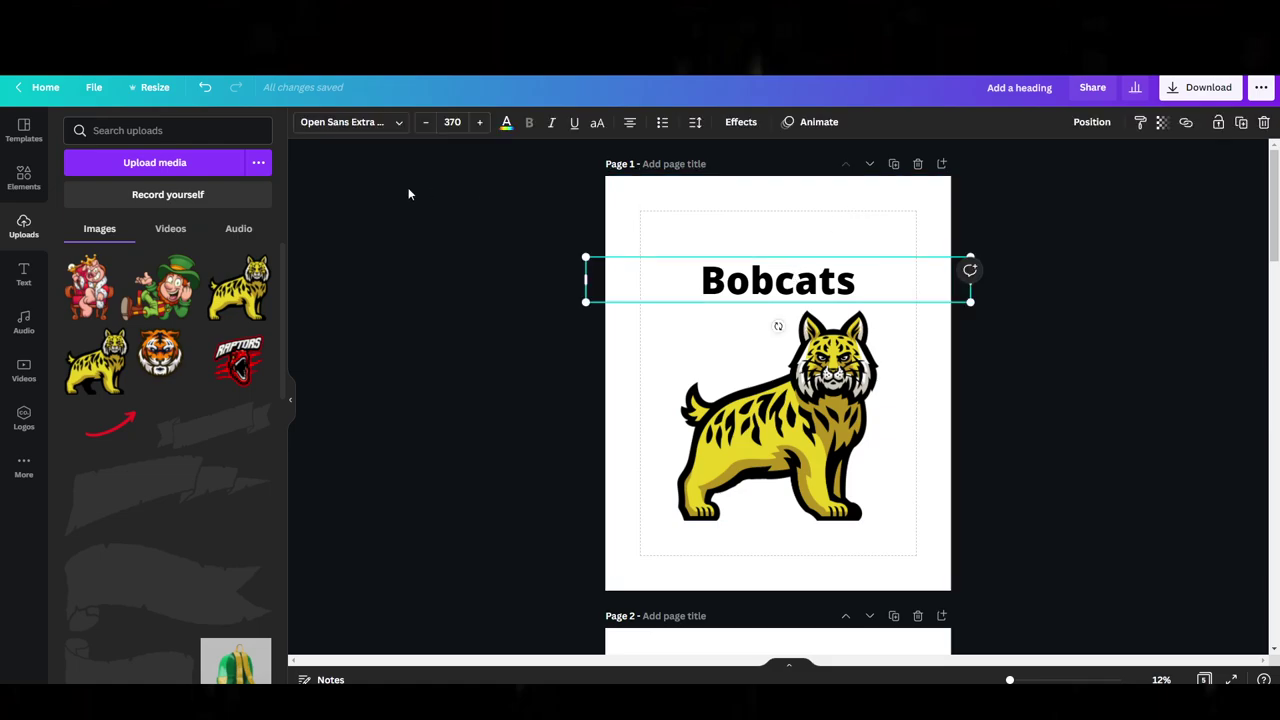
pyautogui.click(375, 122)
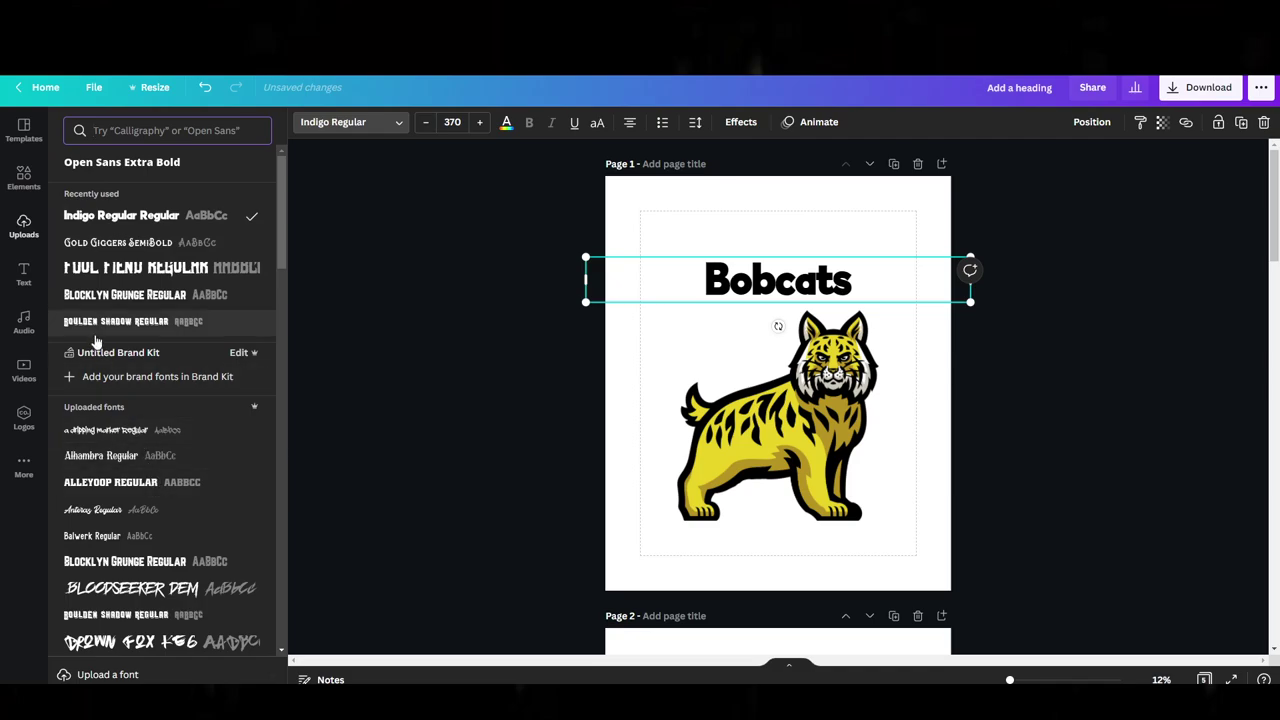
pyautogui.scroll(-10, 133, 350)
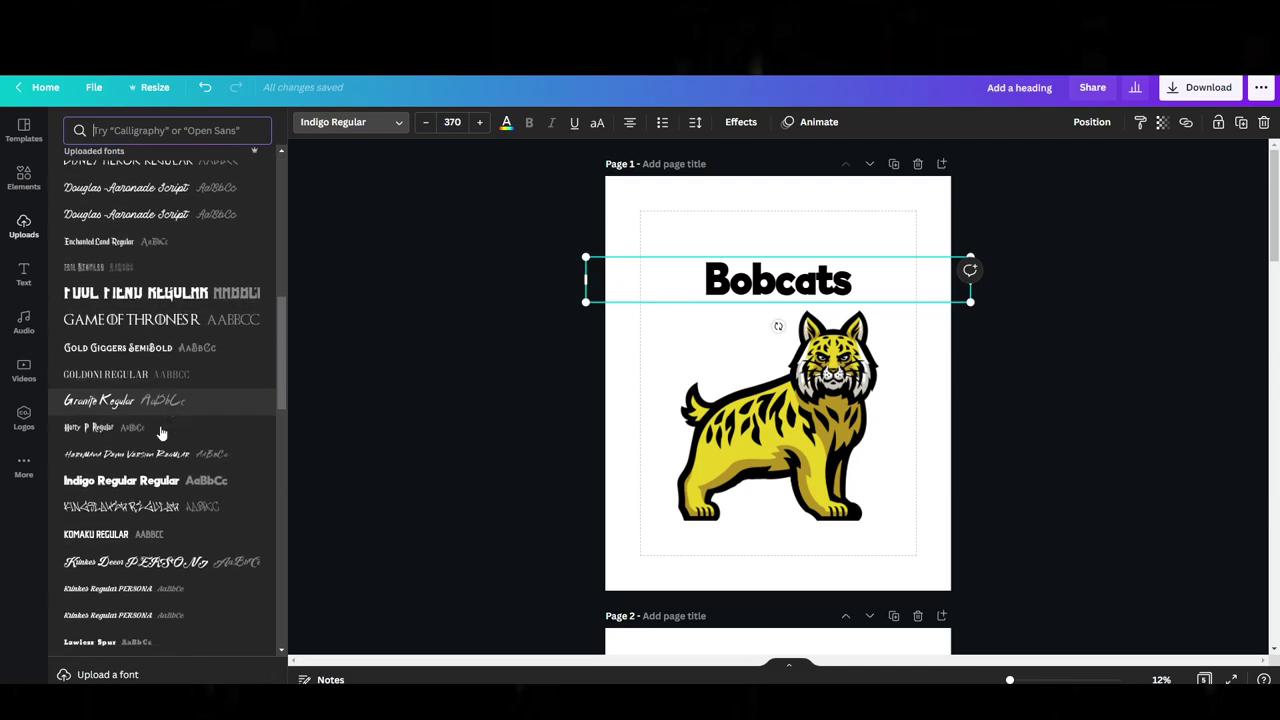
pyautogui.scroll(-3, 160, 484)
pyautogui.click(136, 338)
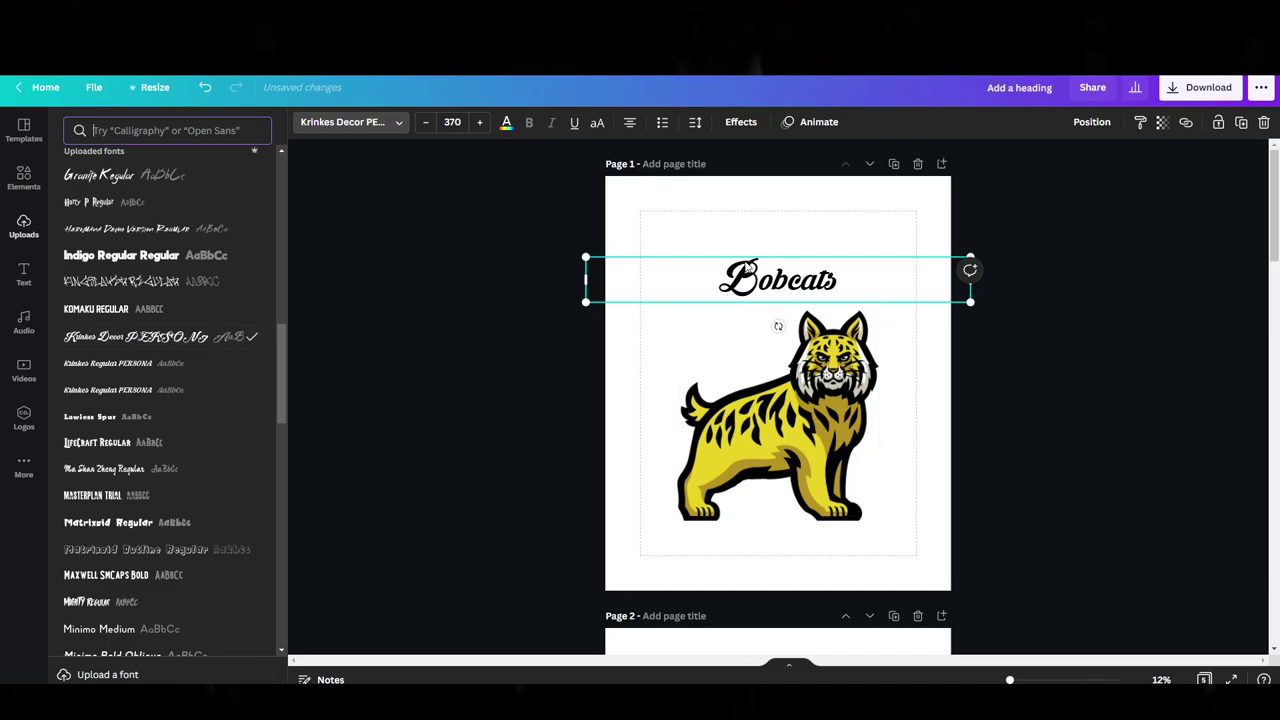
pyautogui.moveTo(748, 268); pyautogui.dragTo(742, 263)
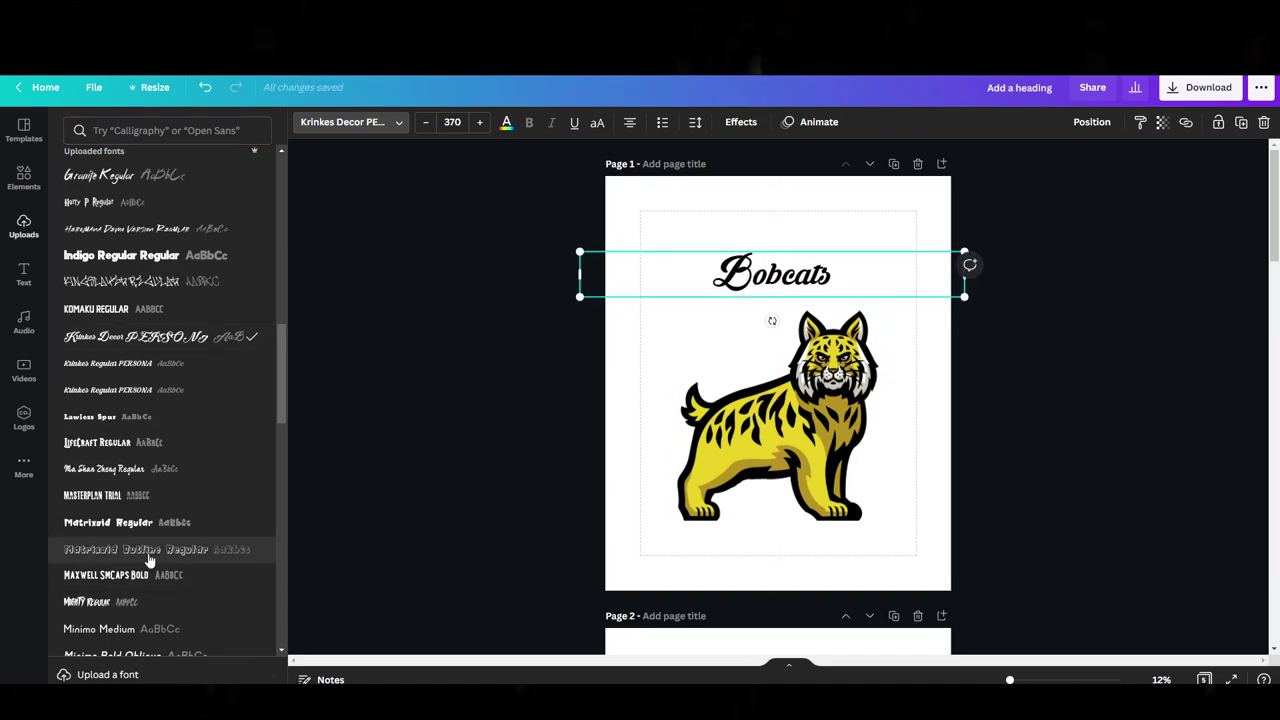
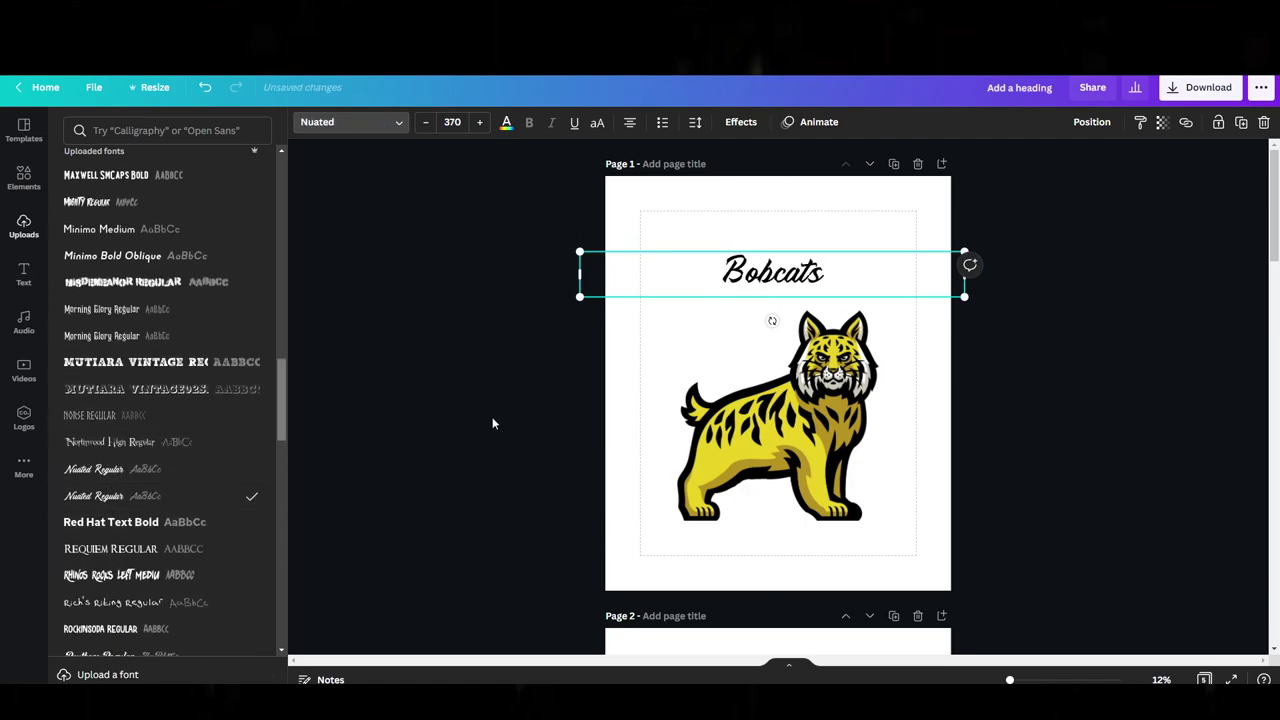
# - Compare further uploaded script fonts on the "Bobcats" heading, including Warmtone, and set it to Routhers Regular
pyautogui.scroll(-4, 98, 622)
pyautogui.scroll(-1, 107, 614)
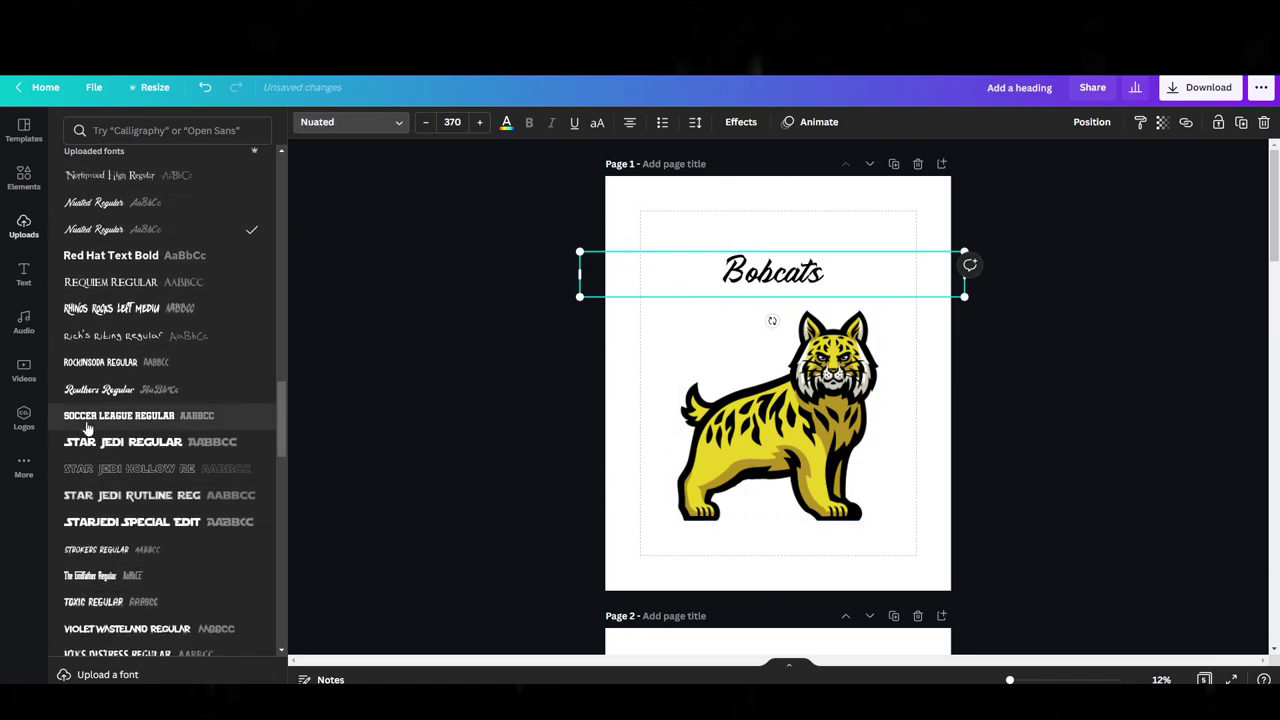
pyautogui.click(100, 392)
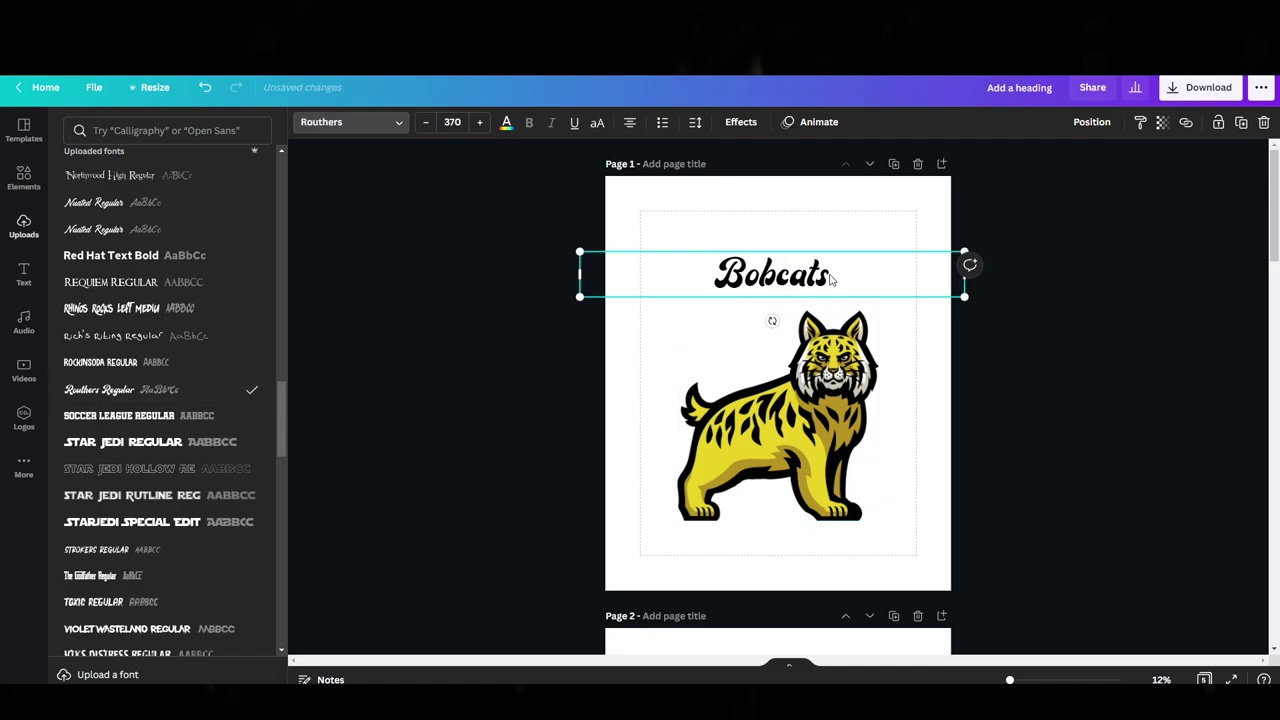
pyautogui.scroll(-5, 110, 580)
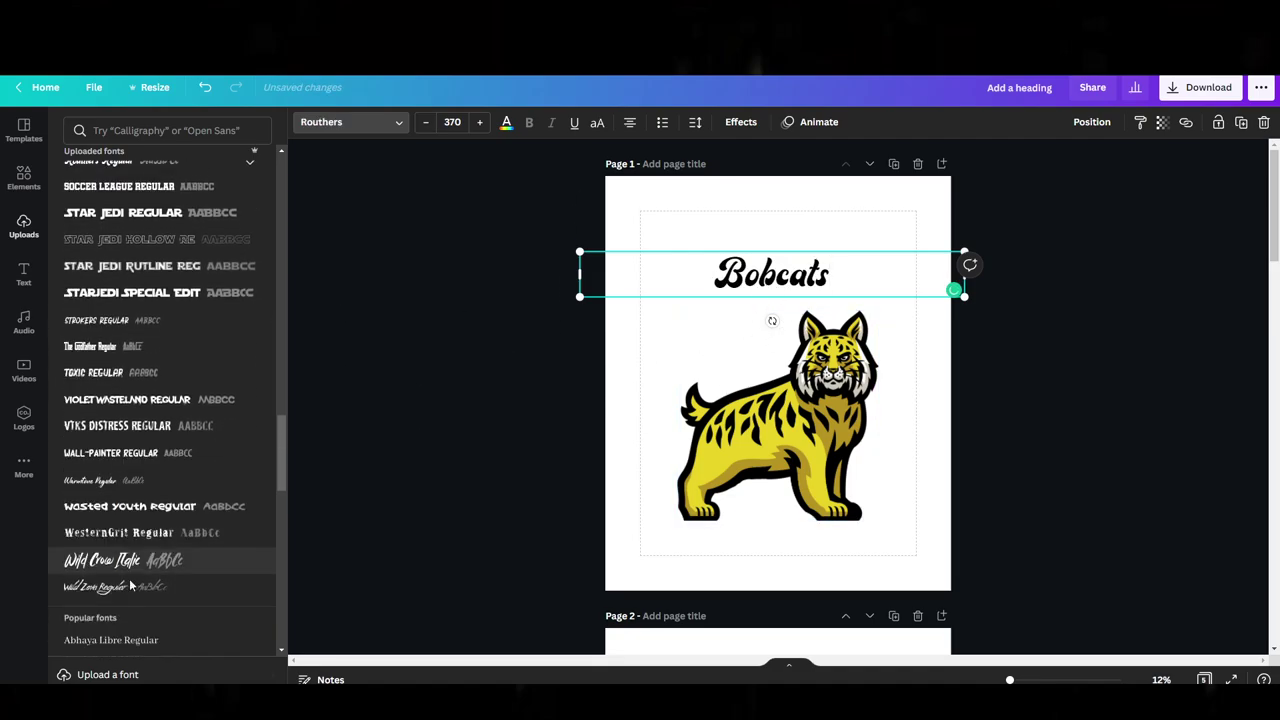
pyautogui.scroll(1, 125, 540)
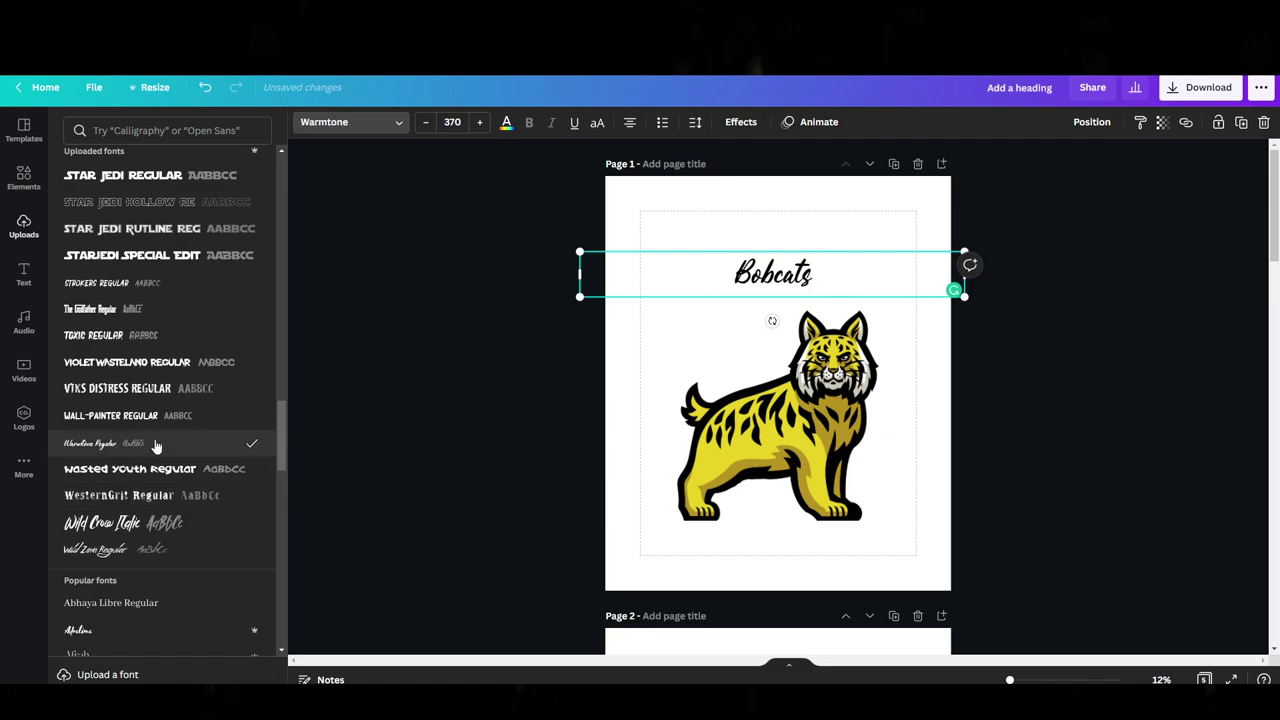
pyautogui.scroll(3, 140, 400)
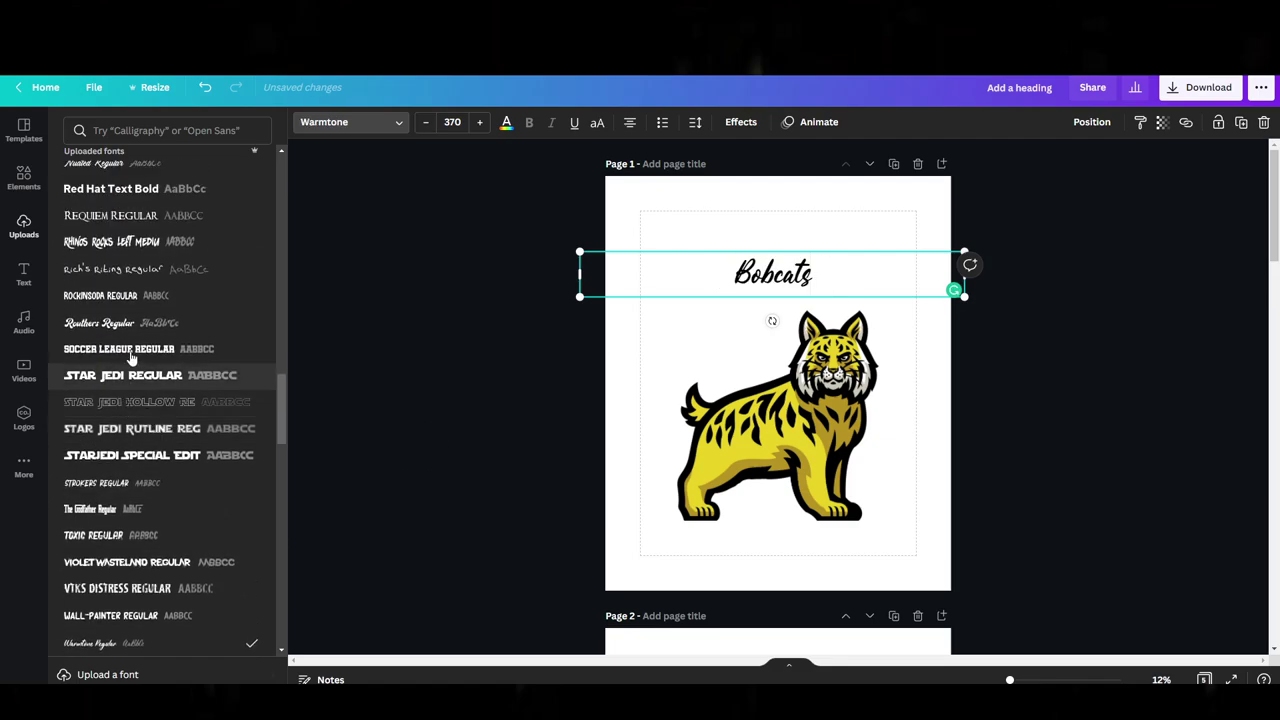
pyautogui.click(124, 323)
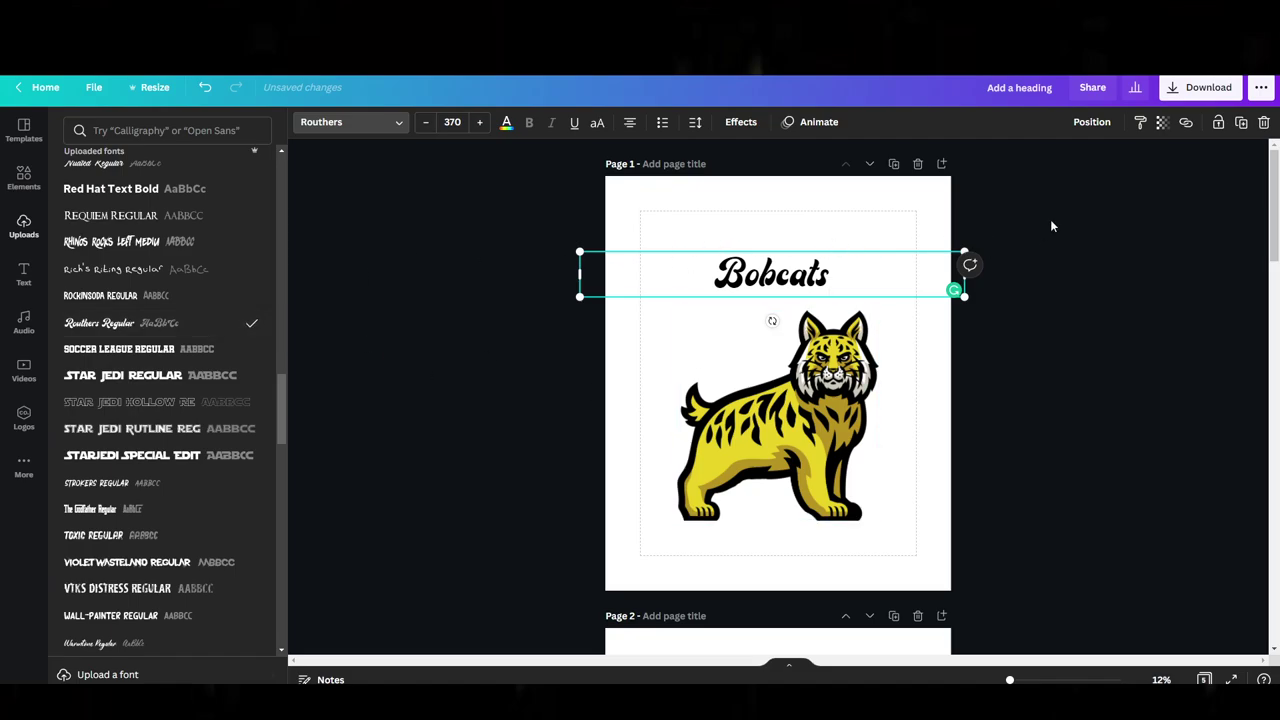
# - Enlarge the "Bobcats" heading to font size 770 and place it across the page above the wildcat
pyautogui.click(806, 287)
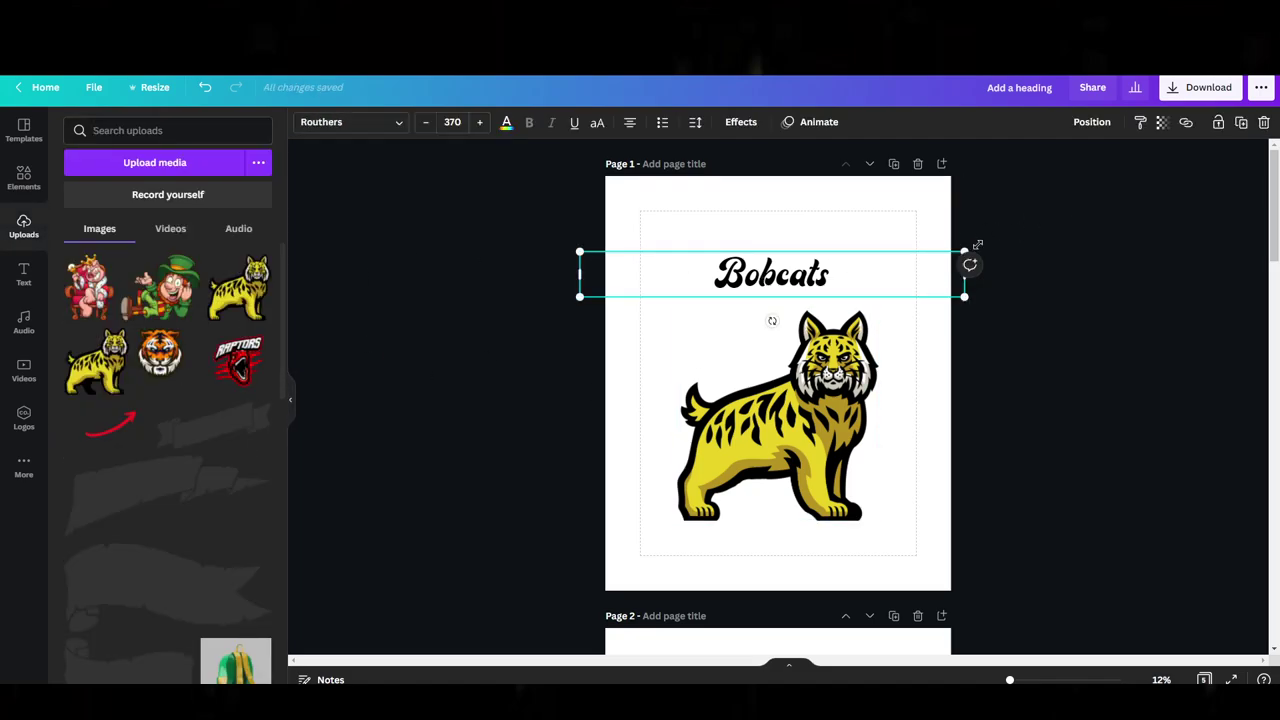
pyautogui.moveTo(964, 252); pyautogui.dragTo(1278, 198)
pyautogui.moveTo(1270, 252); pyautogui.dragTo(1220, 209)
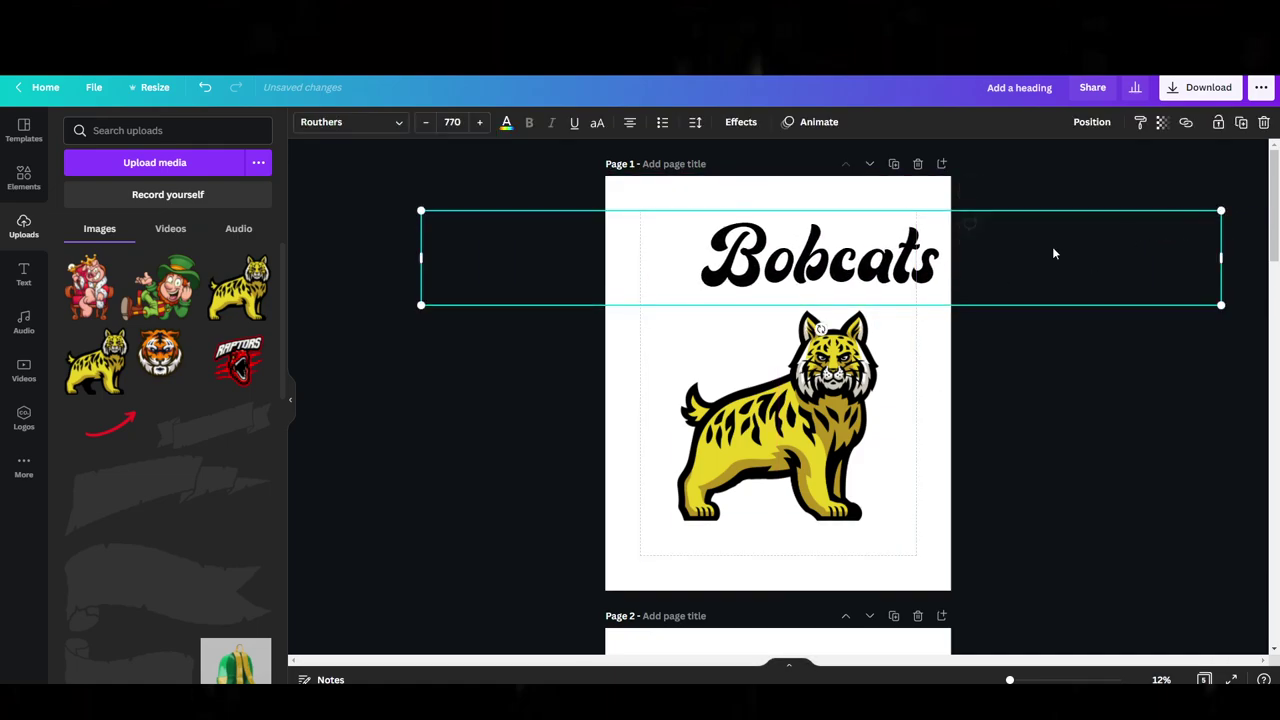
pyautogui.moveTo(727, 265); pyautogui.dragTo(690, 265)
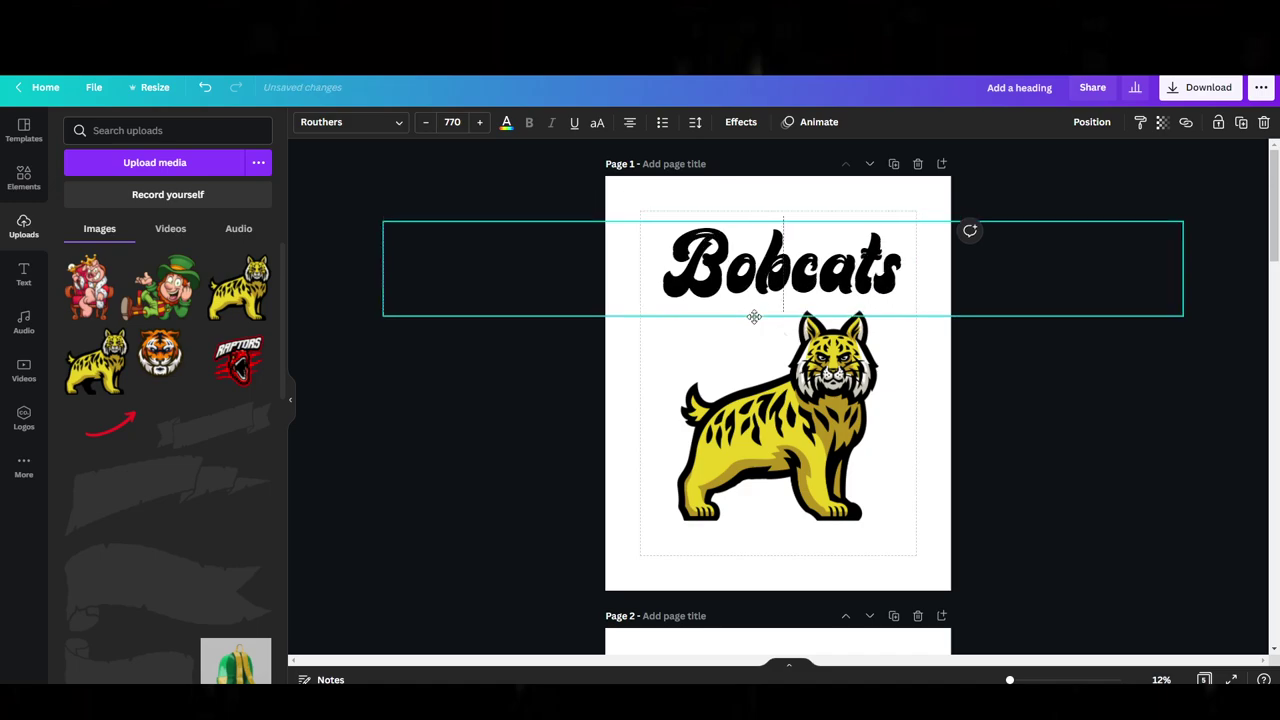
# - Duplicate the "Bobcats" heading, replace the copy's text with "1" and set its font to Krinkes Decor PERSONA for a swash tail
pyautogui.hotkey('ctrl', 'd')
pyautogui.doubleClick(893, 305)
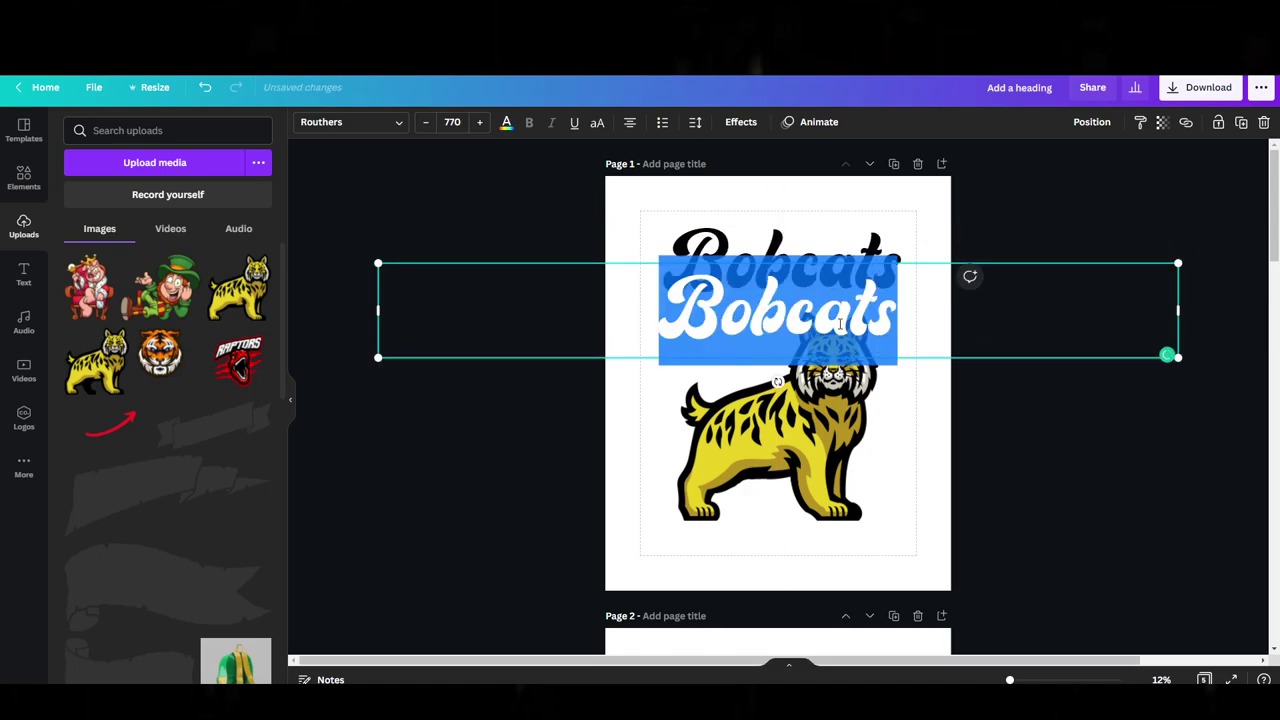
pyautogui.write('1')
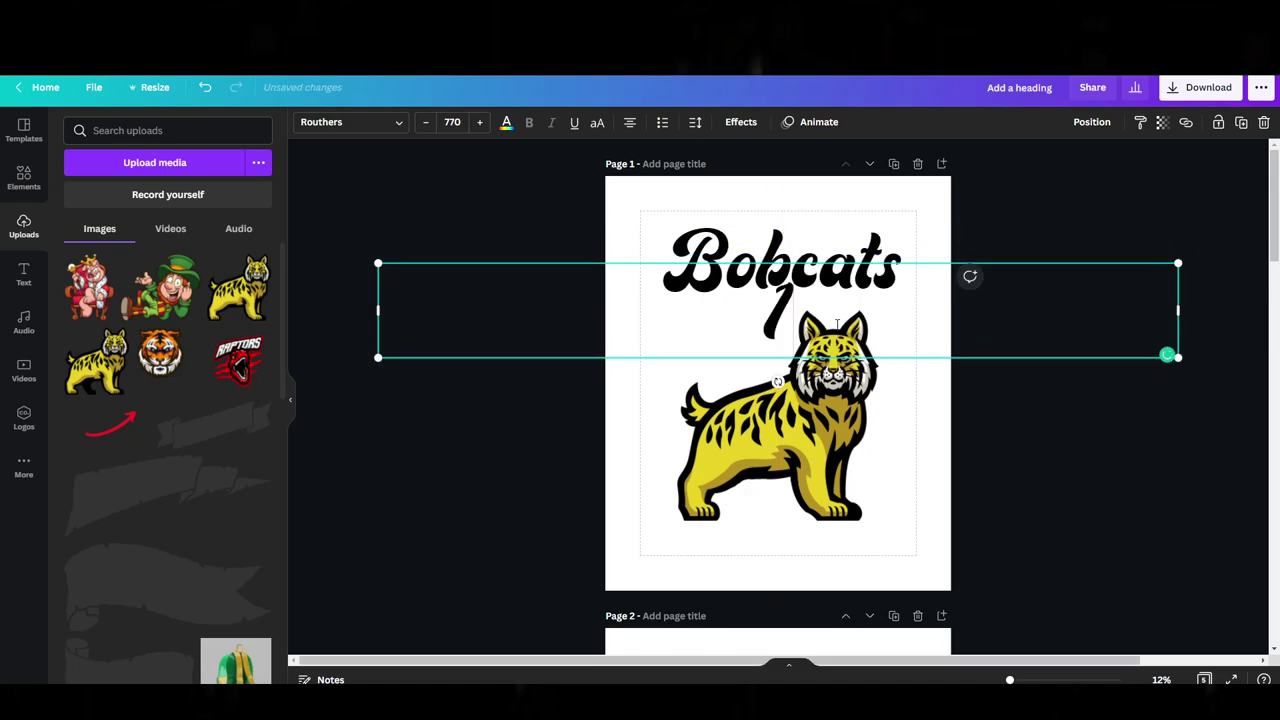
pyautogui.click(392, 123)
pyautogui.scroll(3, 145, 397)
pyautogui.scroll(5, 145, 397)
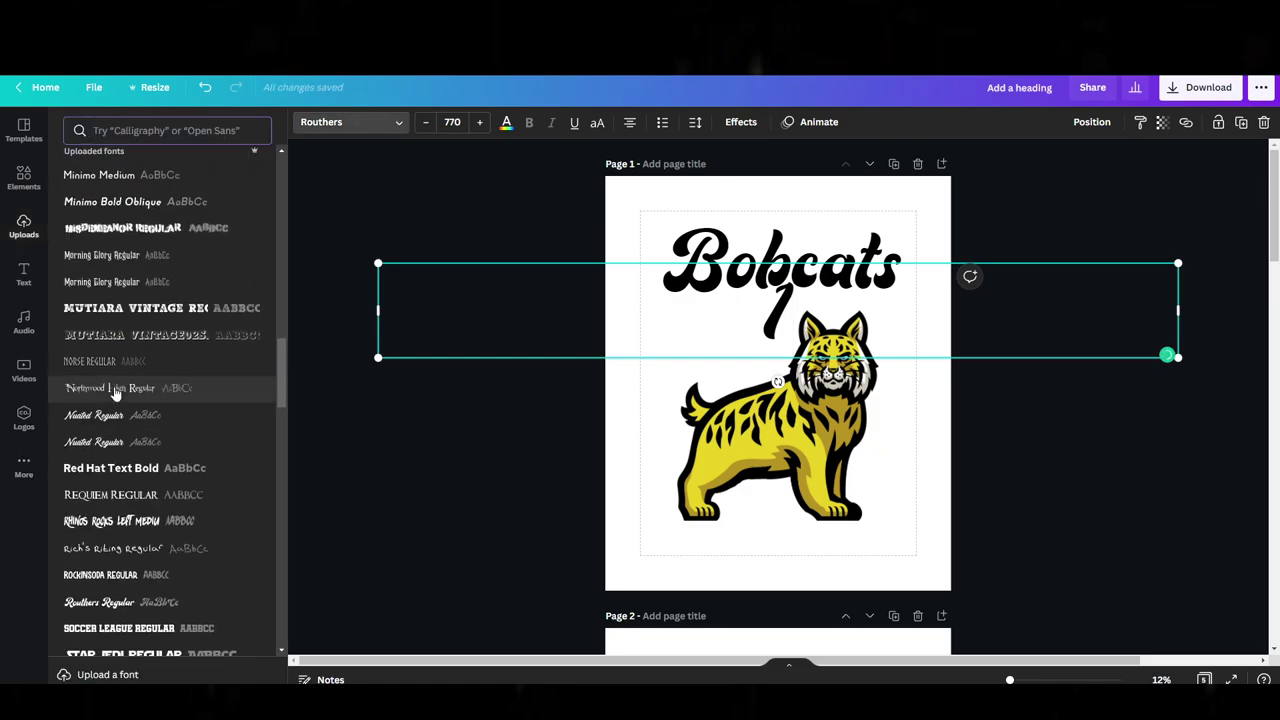
pyautogui.scroll(2, 137, 416)
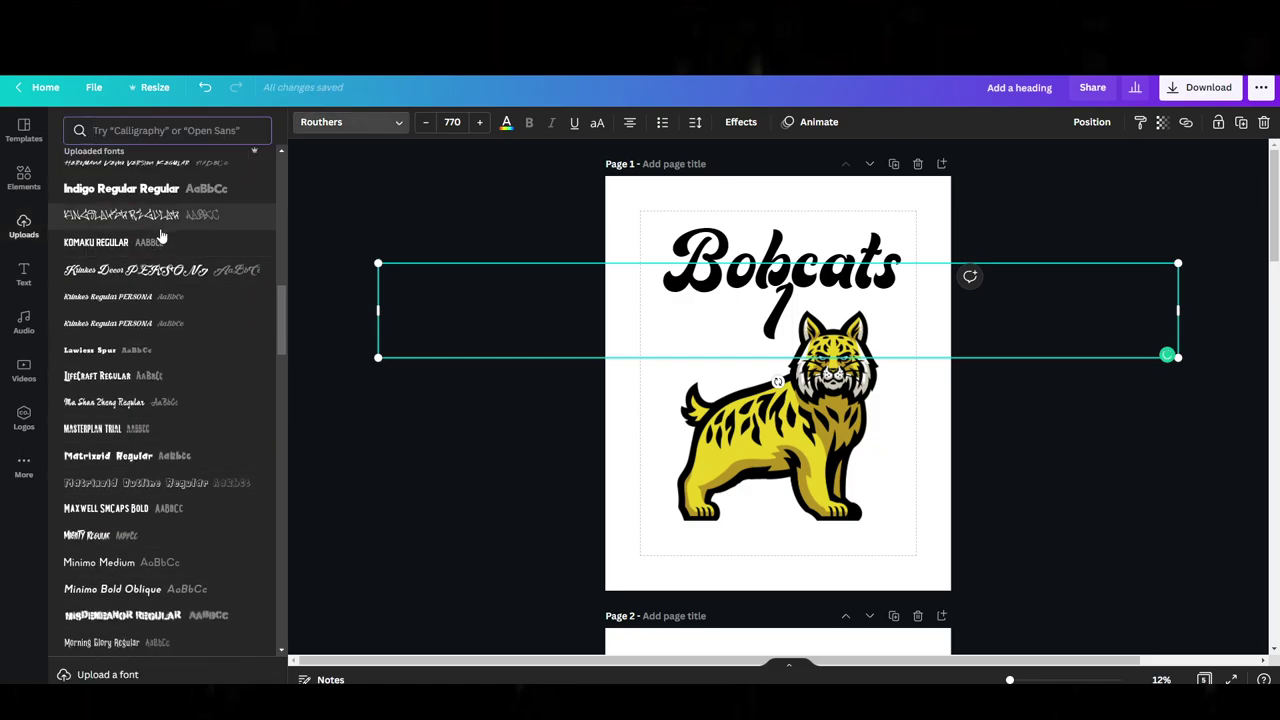
pyautogui.click(142, 276)
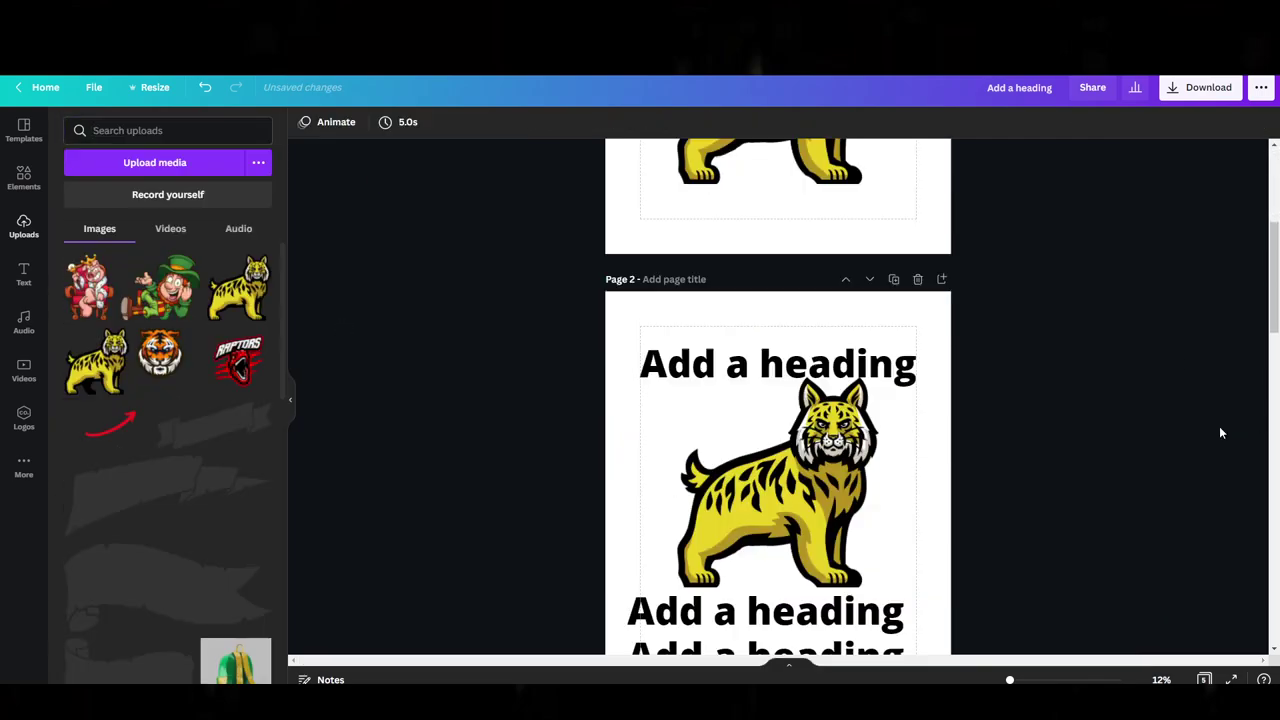
# - Place the swash tail beneath the end of "Bobcats" and move the wildcat down to the page's lower edge
pyautogui.scroll(-1, 1150, 445)
pyautogui.scroll(5, 1082, 463)
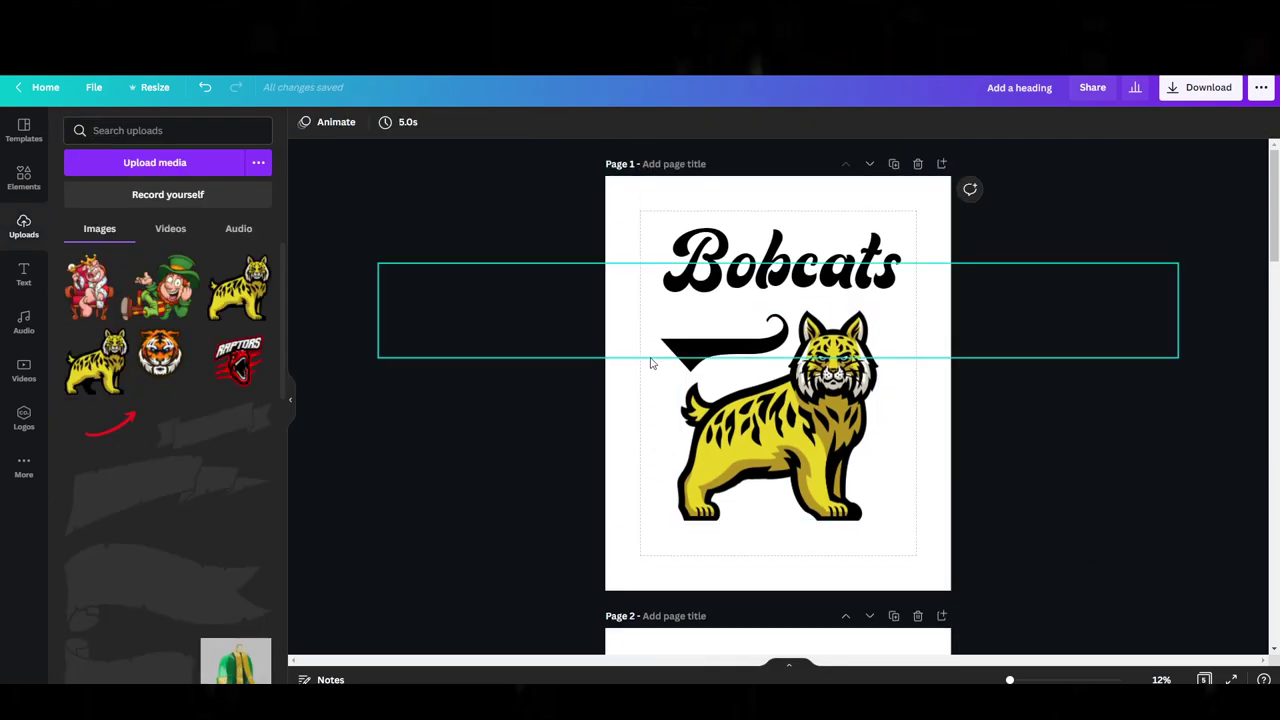
pyautogui.moveTo(677, 363); pyautogui.dragTo(838, 283)
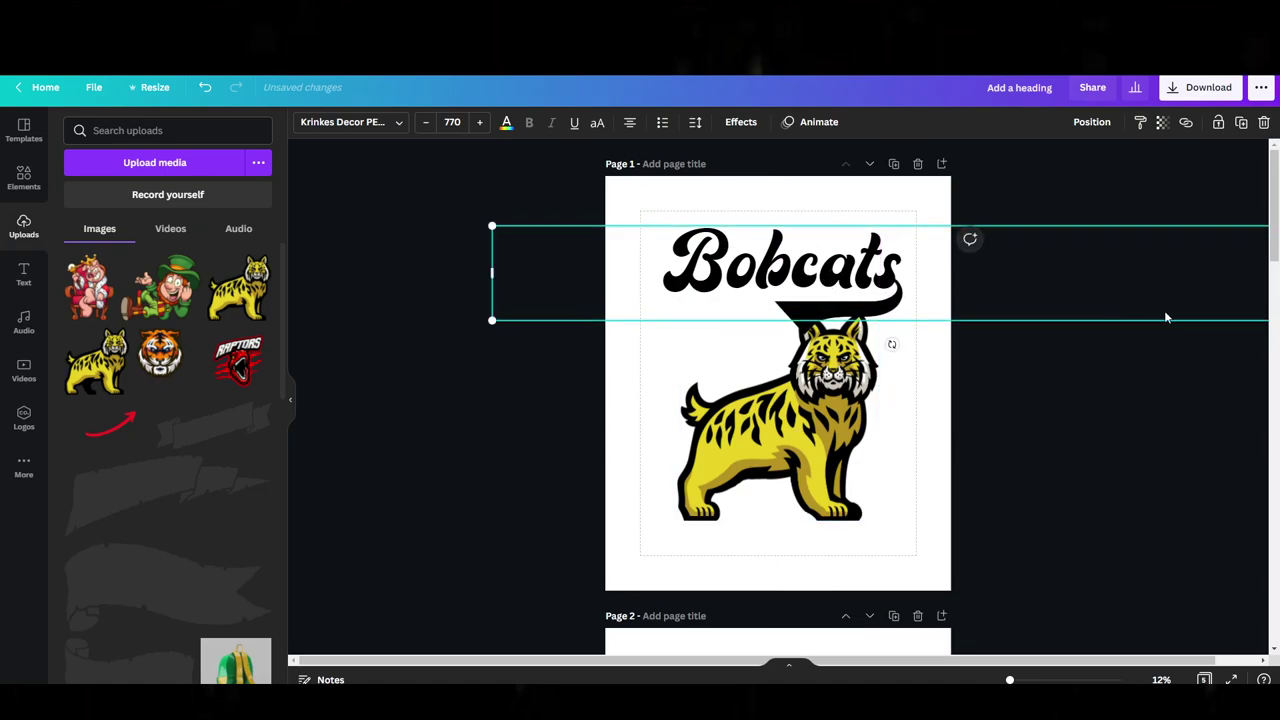
pyautogui.click(1060, 390)
pyautogui.moveTo(869, 383); pyautogui.dragTo(845, 444)
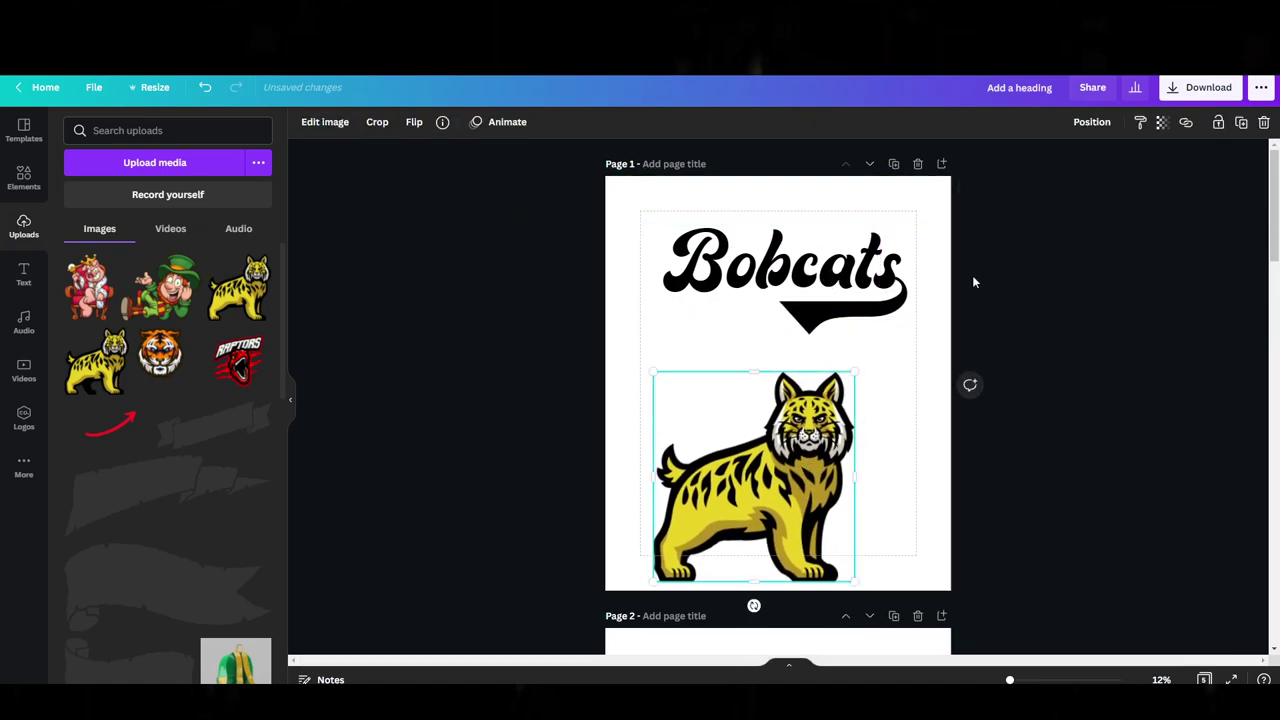
# - Change the swash text's character to a longer tail and join it to the final "s" of "Bobcats"
pyautogui.click(883, 315)
pyautogui.moveTo(878, 290); pyautogui.dragTo(848, 310)
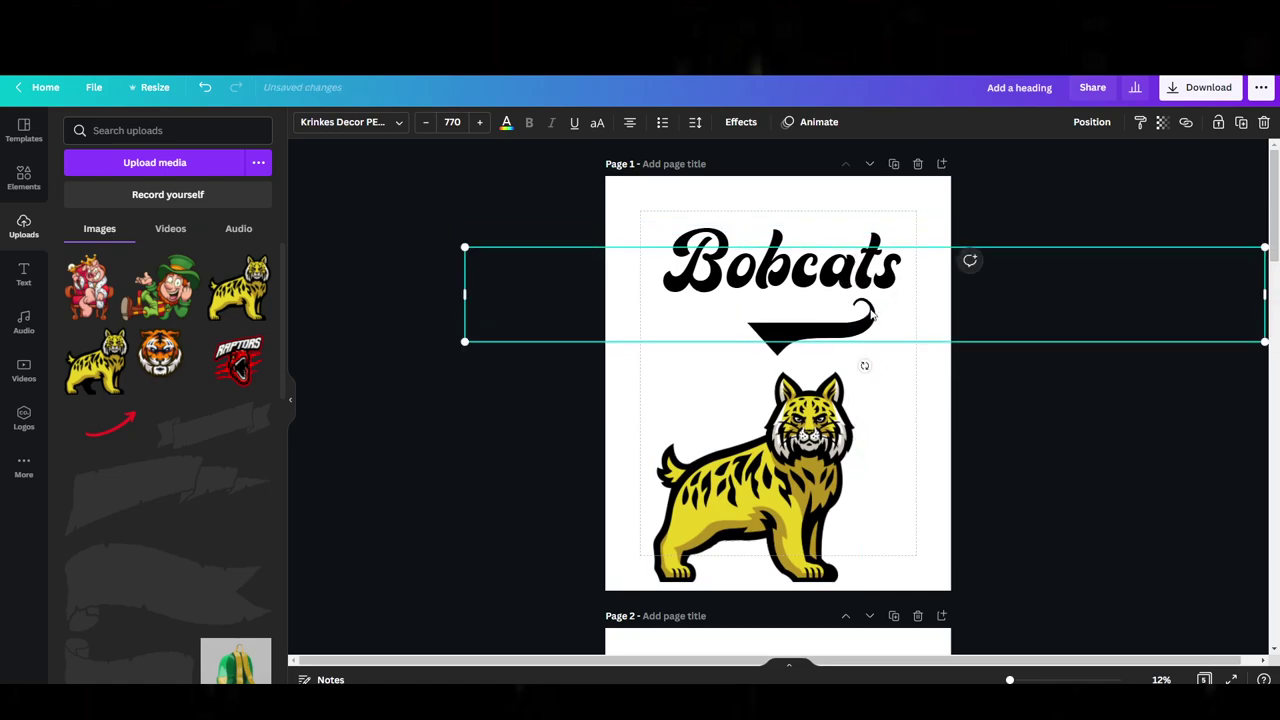
pyautogui.doubleClick(848, 310)
pyautogui.click(754, 314)
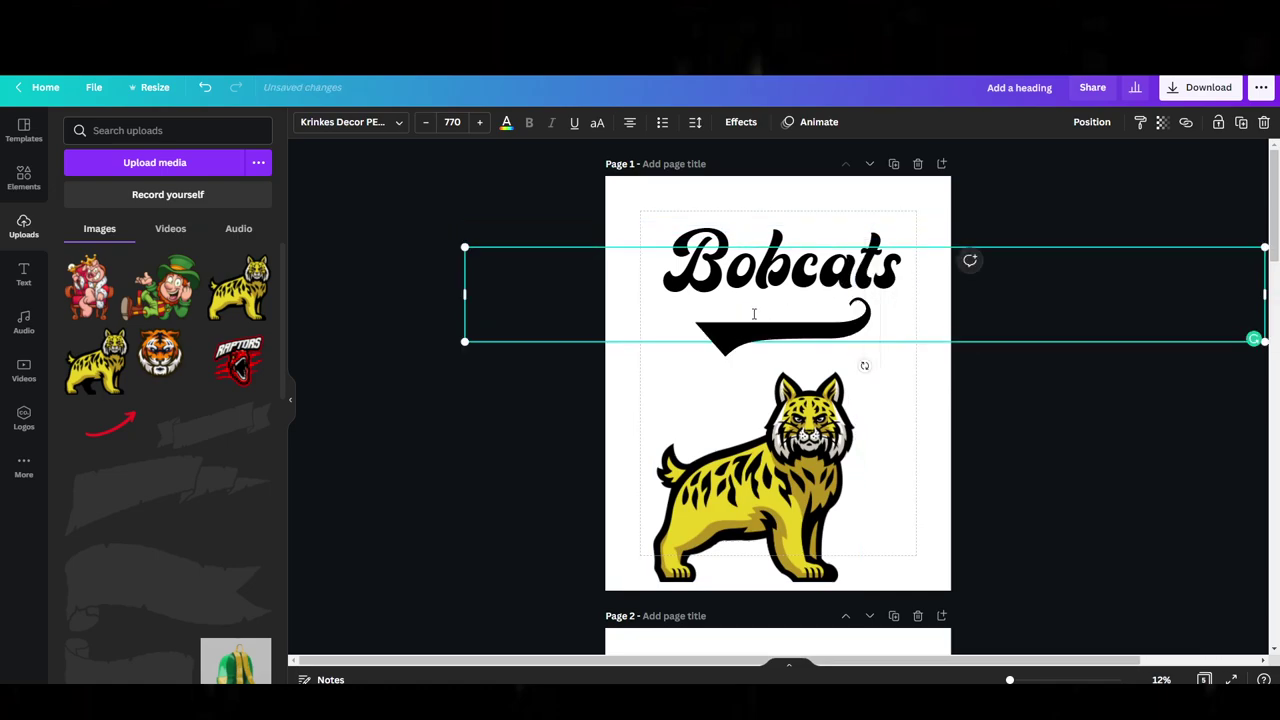
pyautogui.click(711, 350)
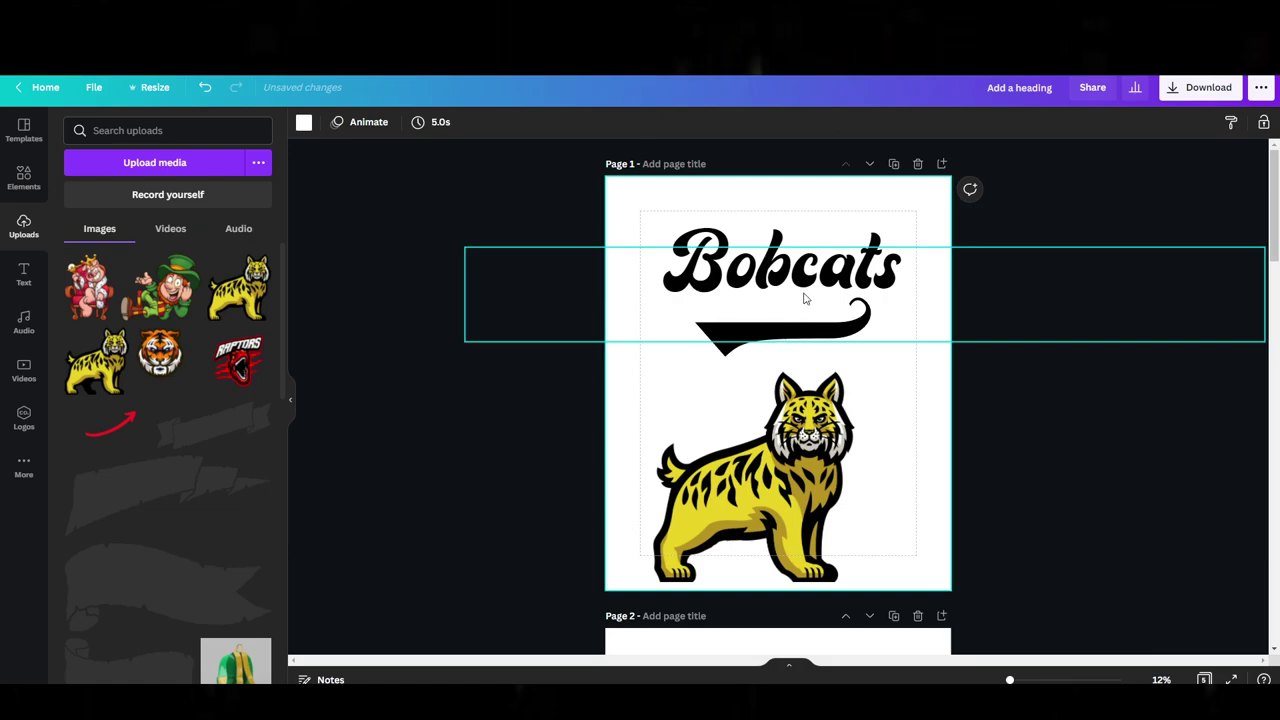
pyautogui.moveTo(805, 298); pyautogui.dragTo(850, 262)
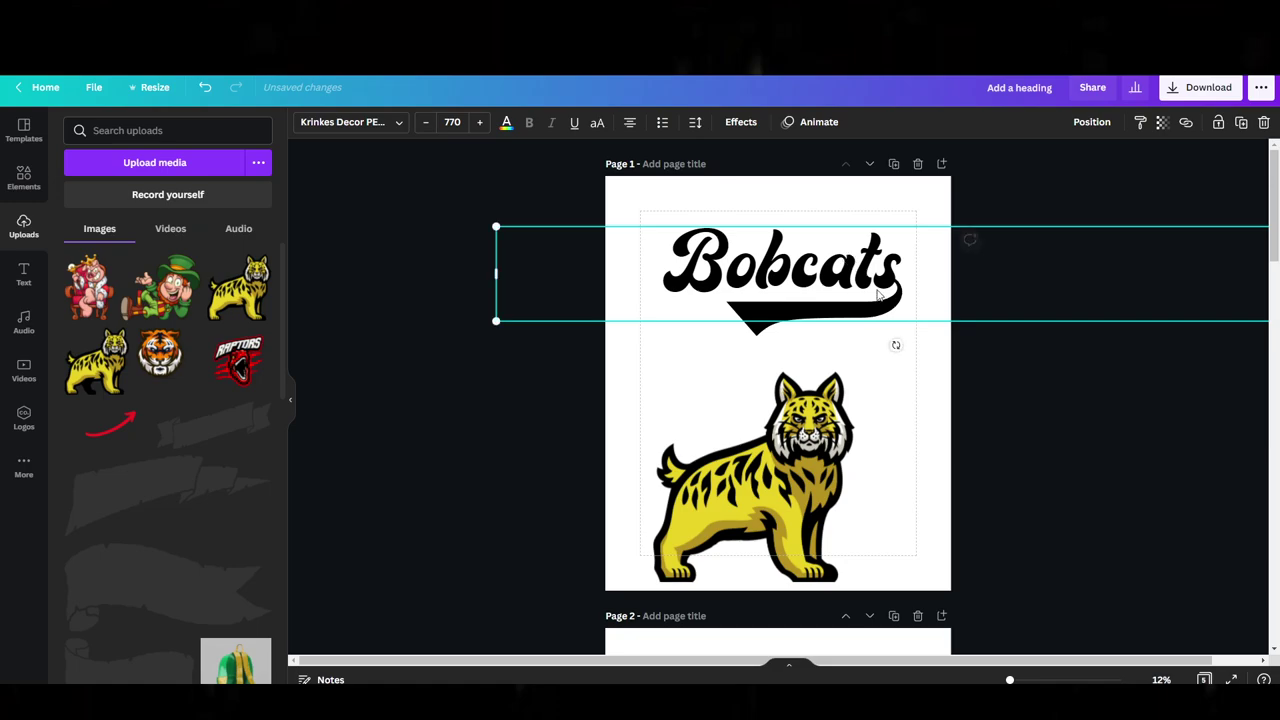
pyautogui.click(1040, 330)
# - Group the "Bobcats" heading with its swash and shift the group slightly up on page 1
pyautogui.moveTo(530, 174); pyautogui.dragTo(1017, 310)
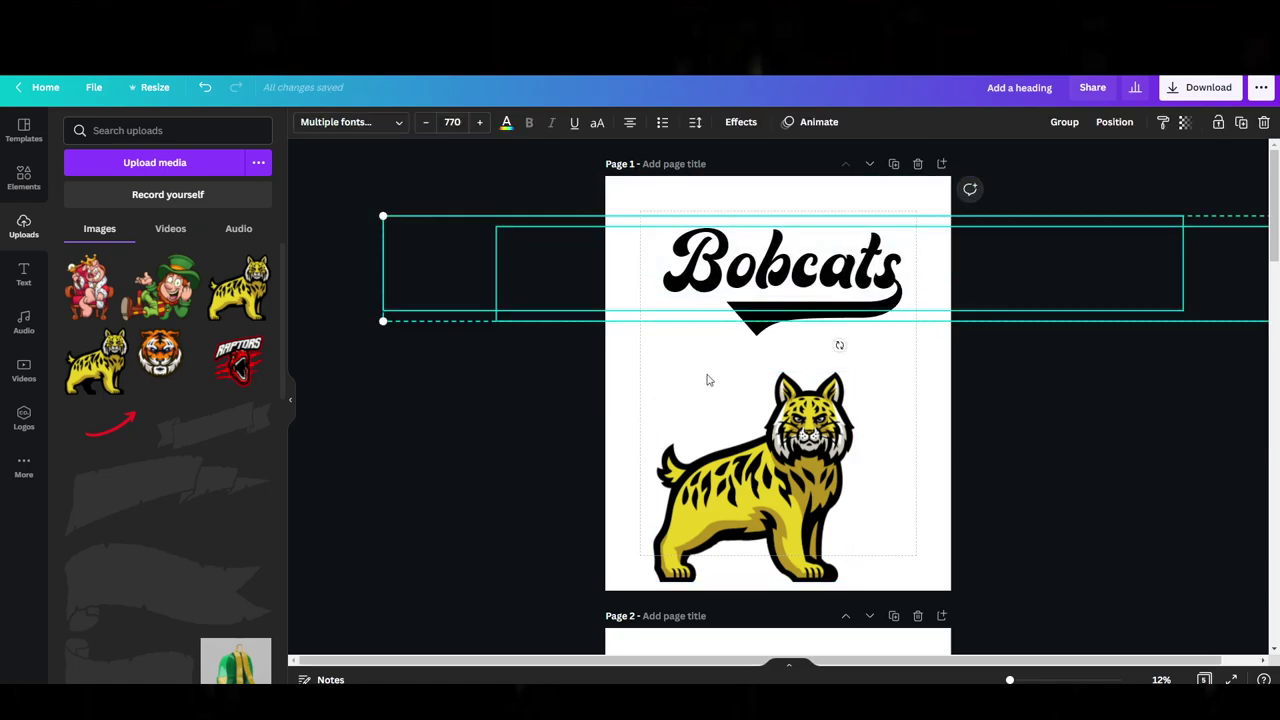
pyautogui.click(1066, 122)
pyautogui.click(956, 368)
pyautogui.moveTo(864, 279)
pyautogui.mouseDown()
pyautogui.moveTo(801, 267)
pyautogui.moveTo(770, 244)
pyautogui.moveTo(946, 291)
pyautogui.moveTo(835, 288)
pyautogui.moveTo(864, 287)
pyautogui.mouseUp()
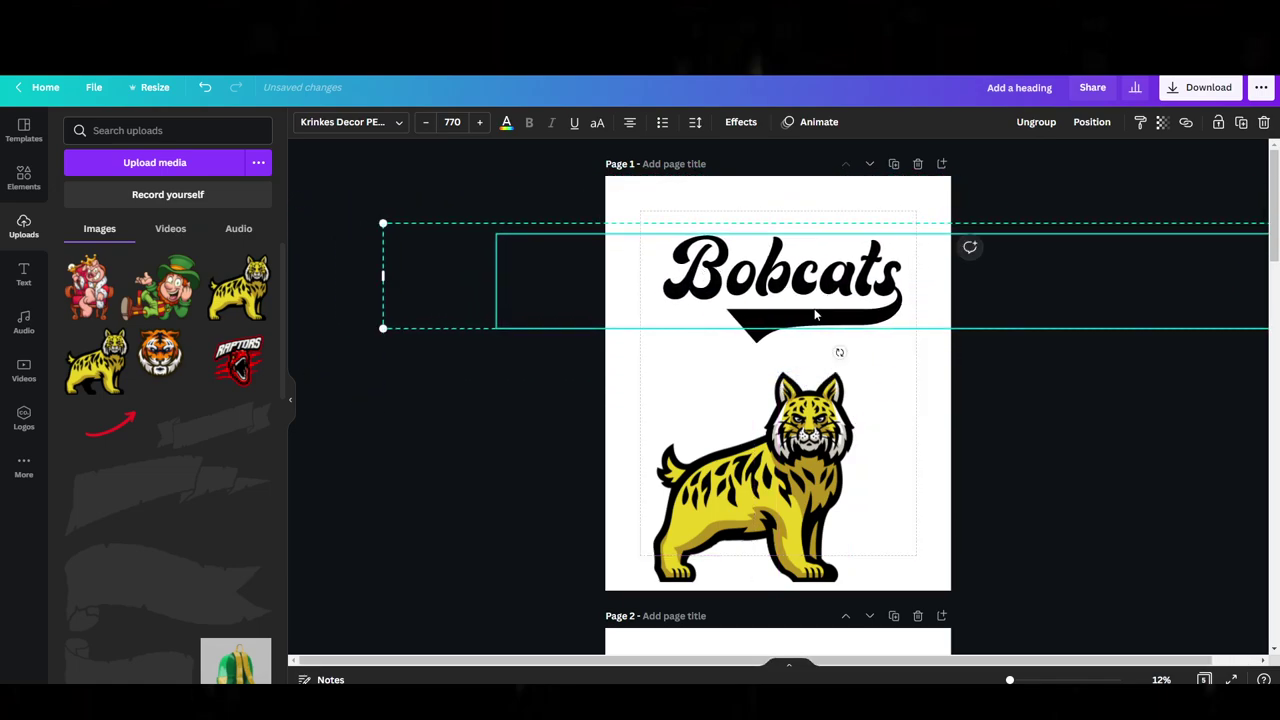
pyautogui.moveTo(772, 298); pyautogui.dragTo(764, 286)
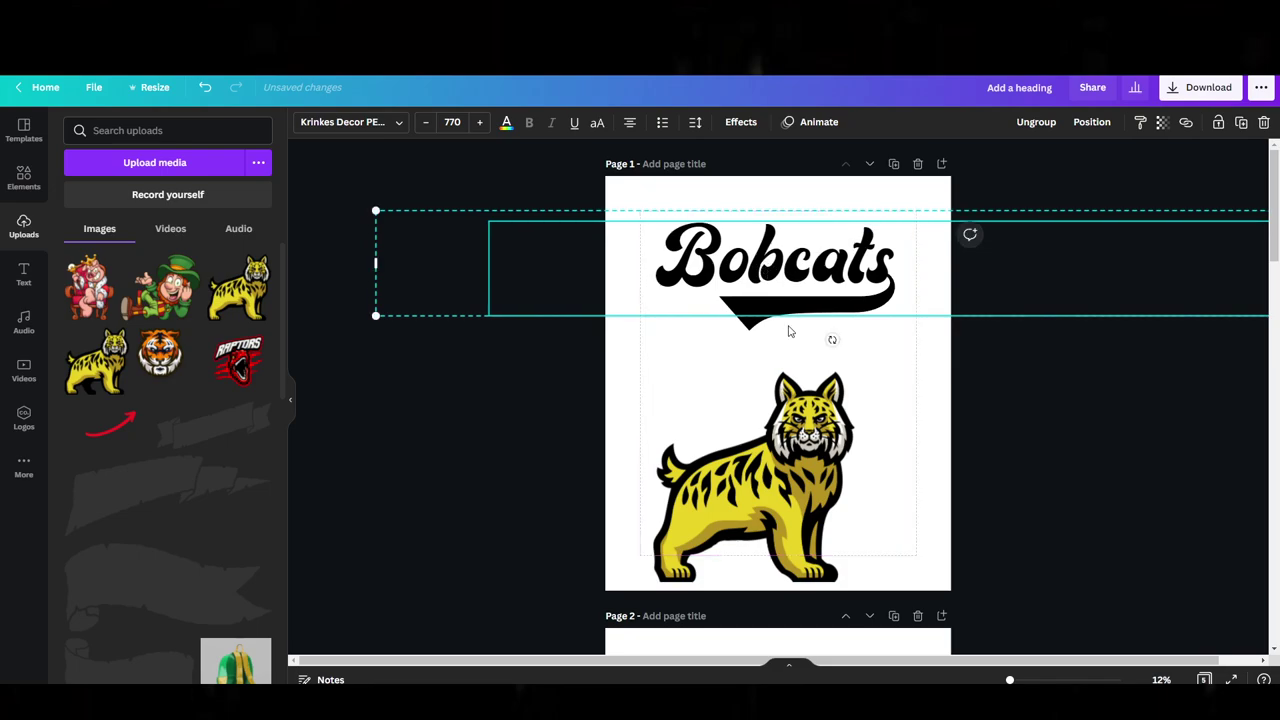
# - Tilt the grouped lettering slightly clockwise, enlarge it to font size 992 and recentre it above the wildcat
pyautogui.moveTo(829, 340); pyautogui.dragTo(824, 343)
pyautogui.moveTo(374, 297); pyautogui.dragTo(110, 320)
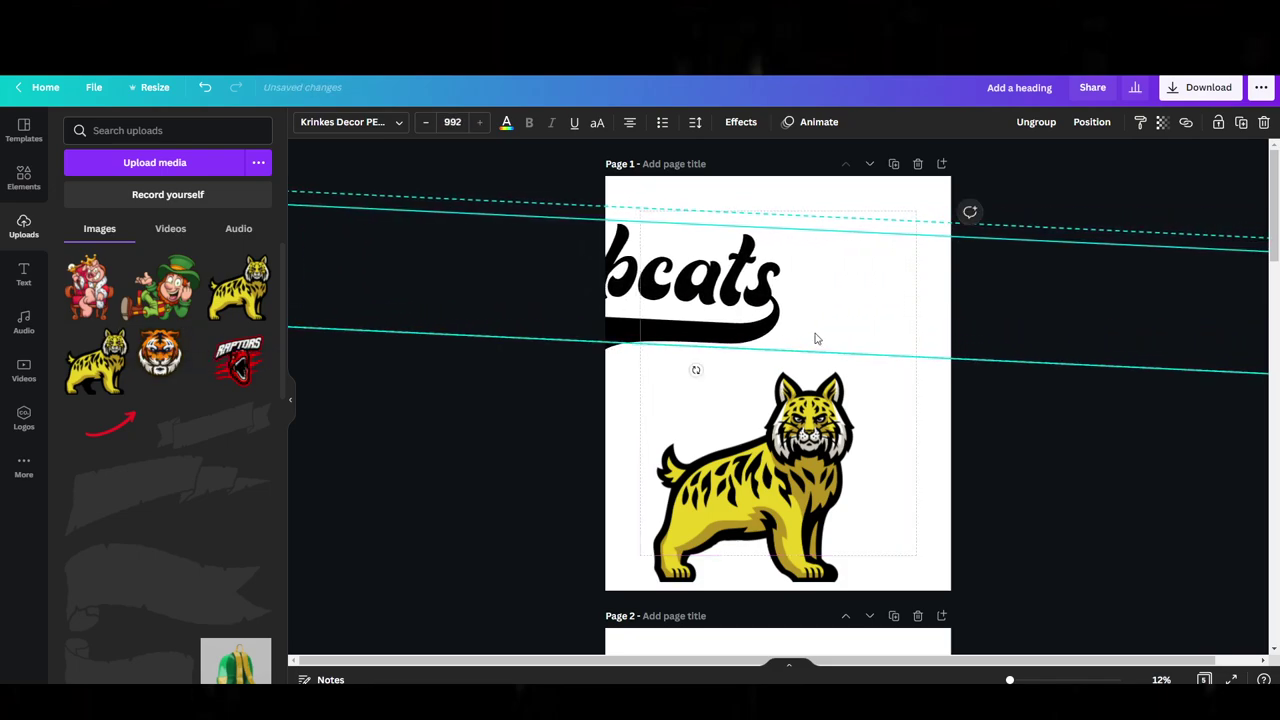
pyautogui.moveTo(815, 339); pyautogui.dragTo(991, 326)
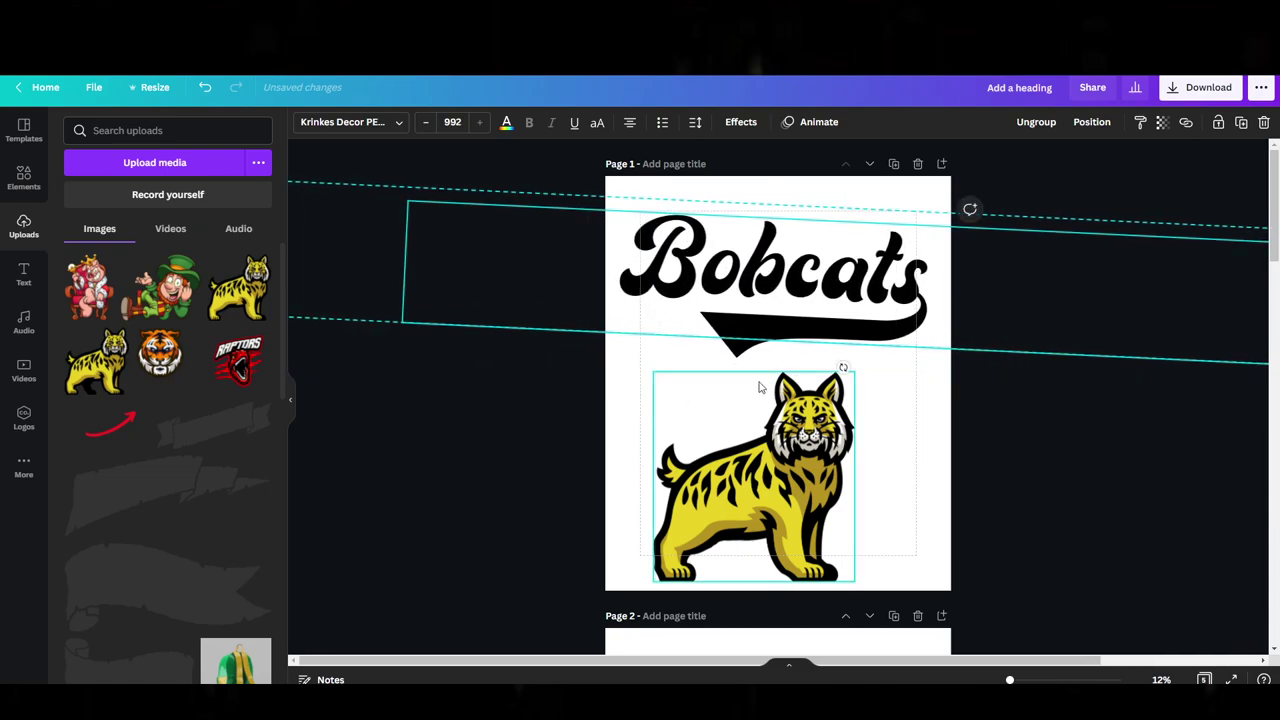
pyautogui.moveTo(844, 368); pyautogui.dragTo(845, 368)
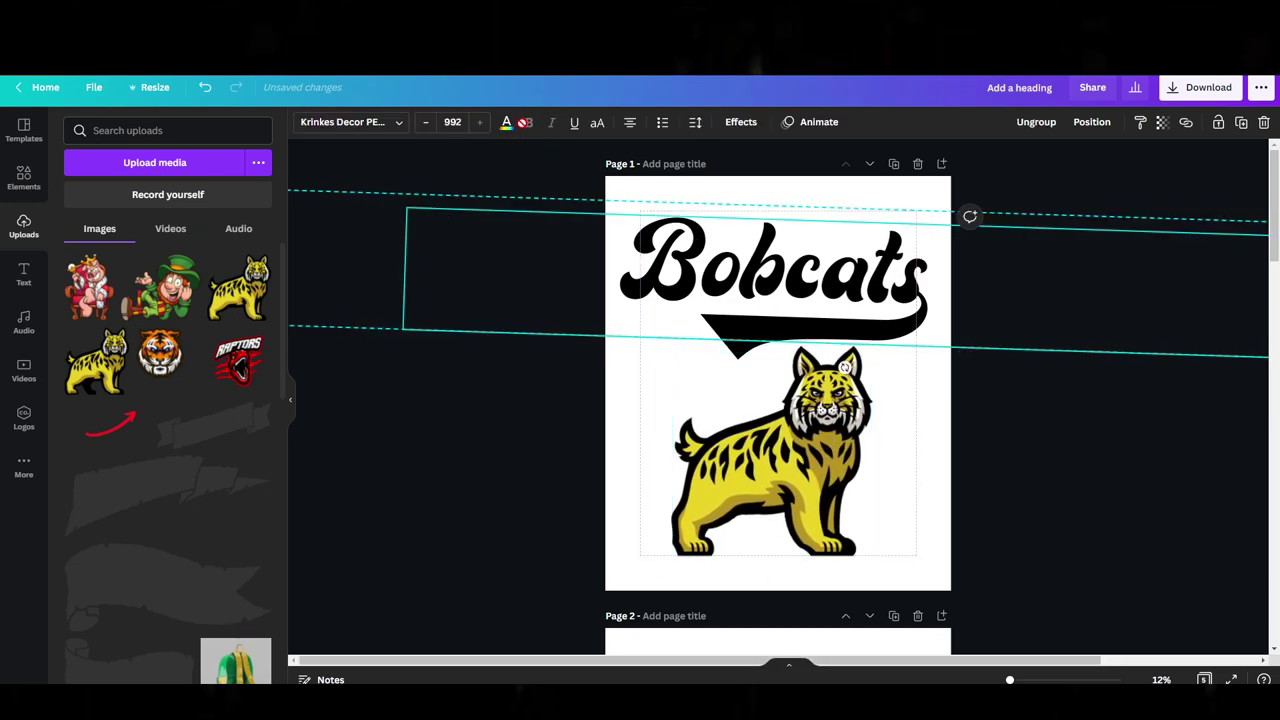
# - Colour the swash tail with the bright yellow photo colour taken from the wildcat
pyautogui.click(507, 124)
pyautogui.click(186, 368)
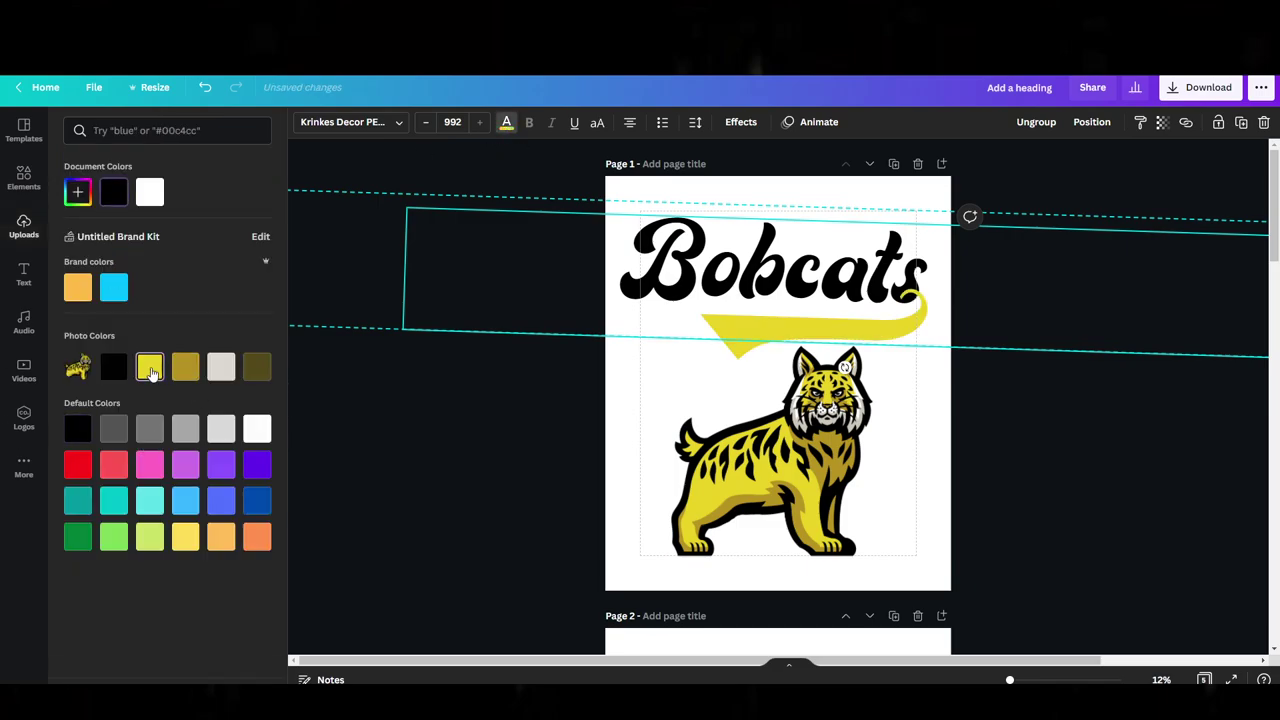
pyautogui.press('Escape')
pyautogui.click(946, 538)
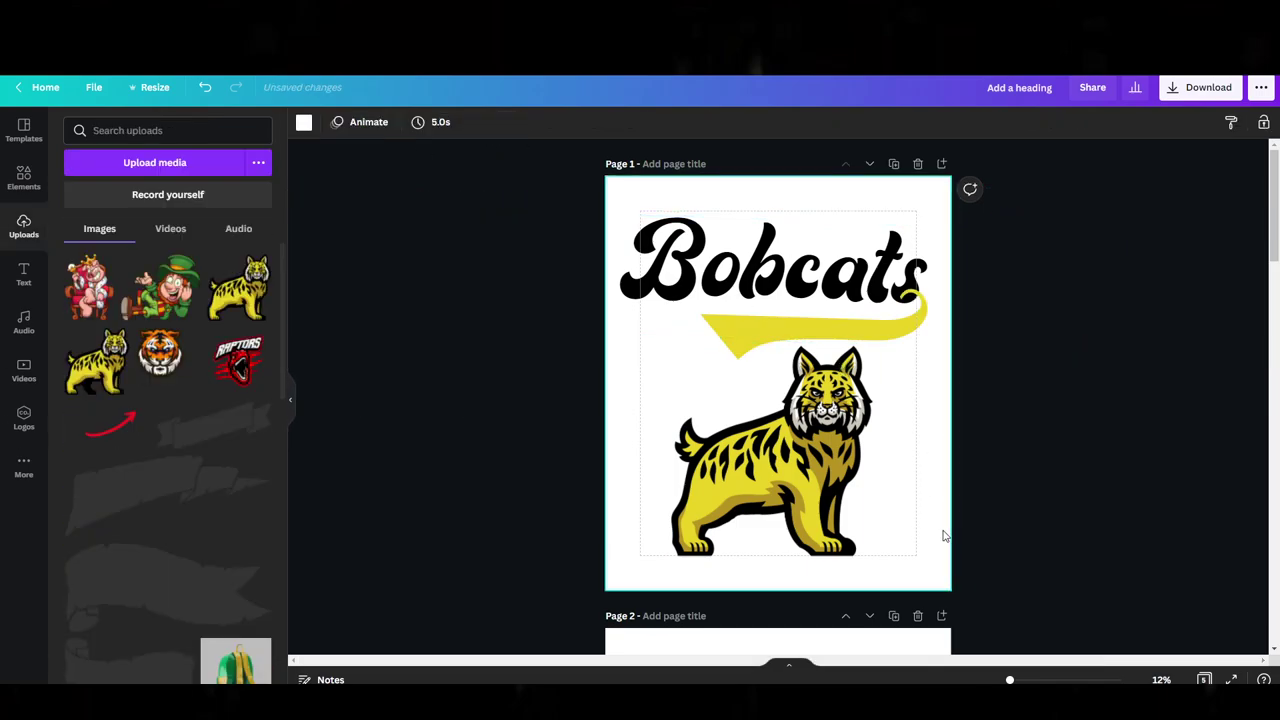
# - Set page 1's background to black and ungroup the "Bobcats" lettering from its swash tail
pyautogui.click(301, 123)
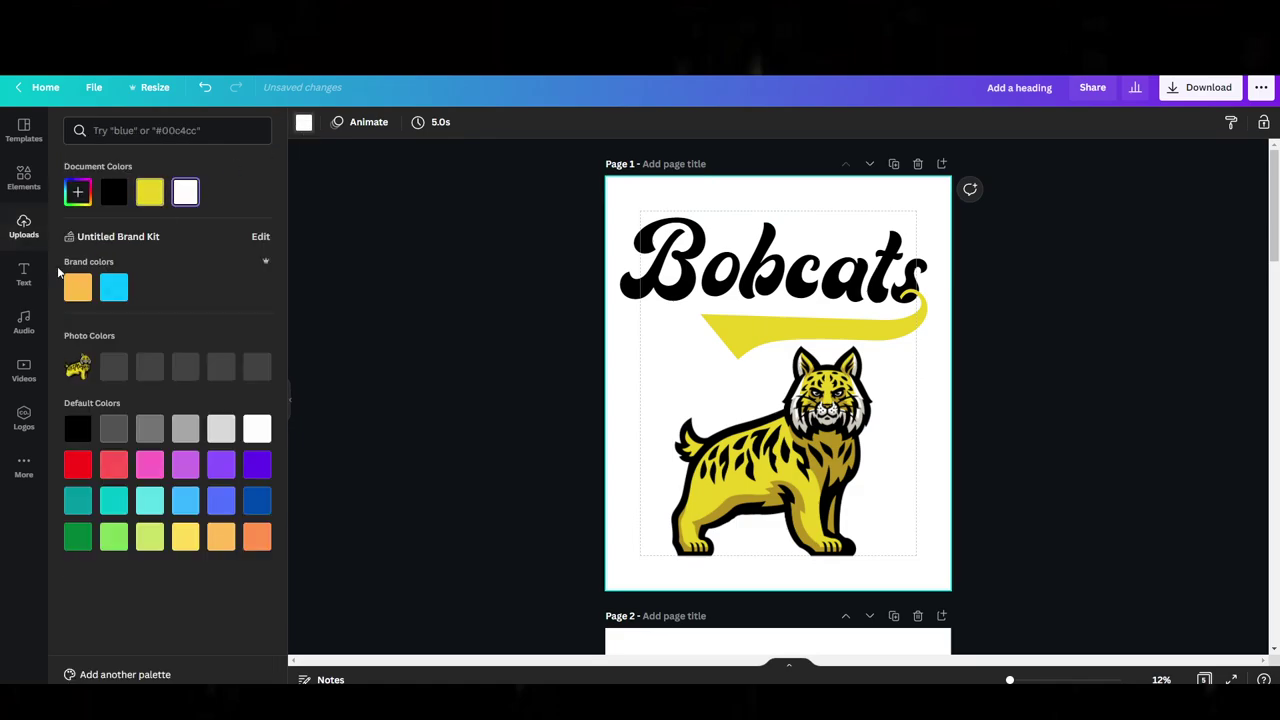
pyautogui.click(113, 192)
pyautogui.click(796, 266)
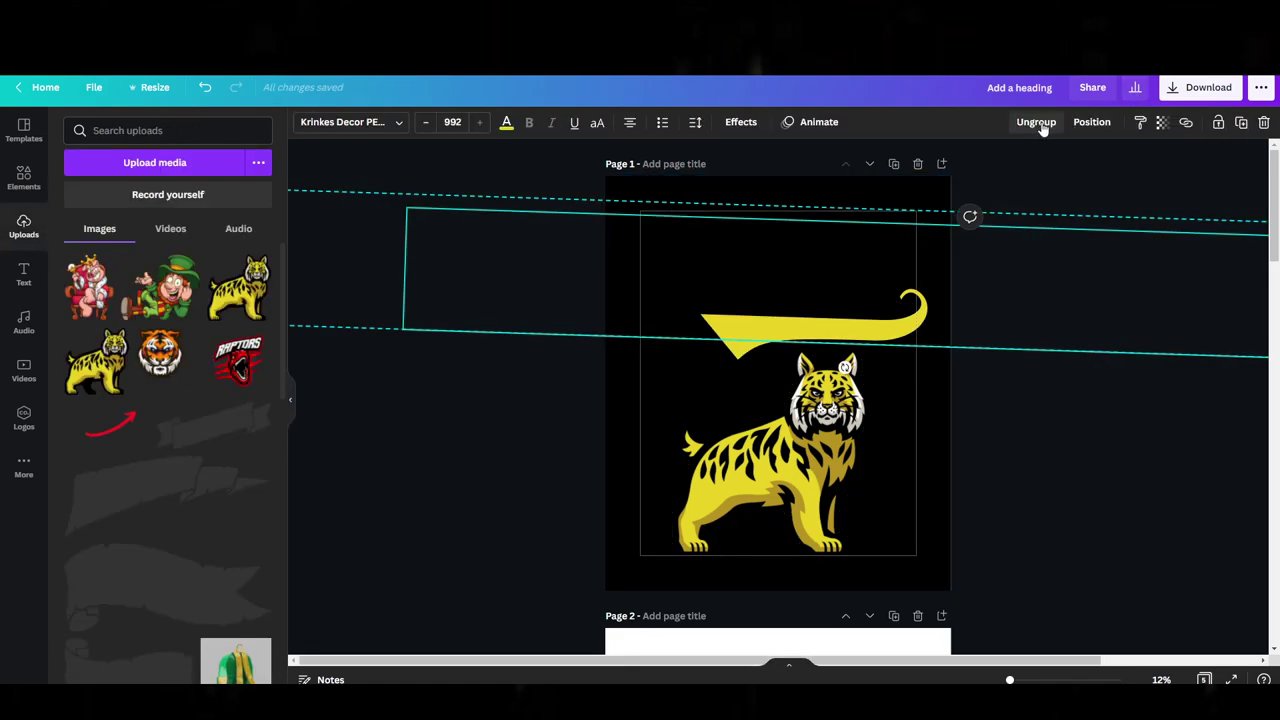
pyautogui.click(1040, 124)
pyautogui.click(974, 510)
# - Send the yellow swash tail one layer backward so it sits behind the "Bobcats" heading
pyautogui.click(744, 208)
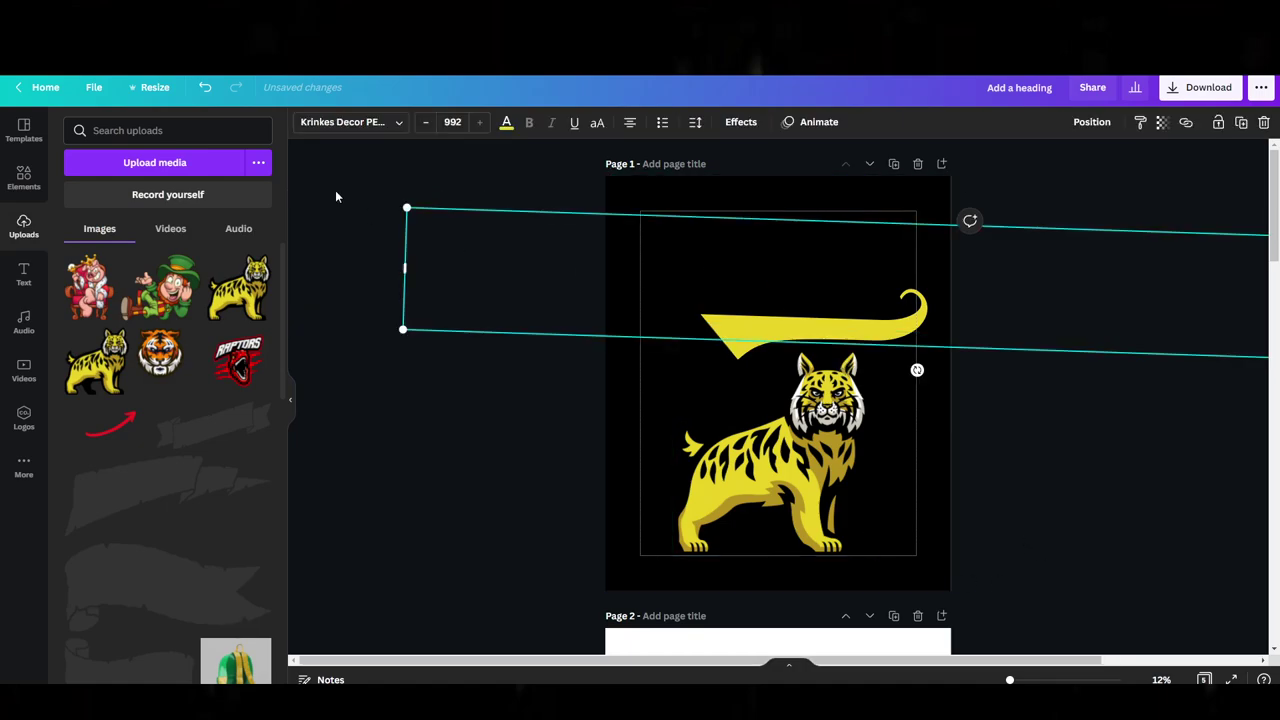
pyautogui.click(1092, 121)
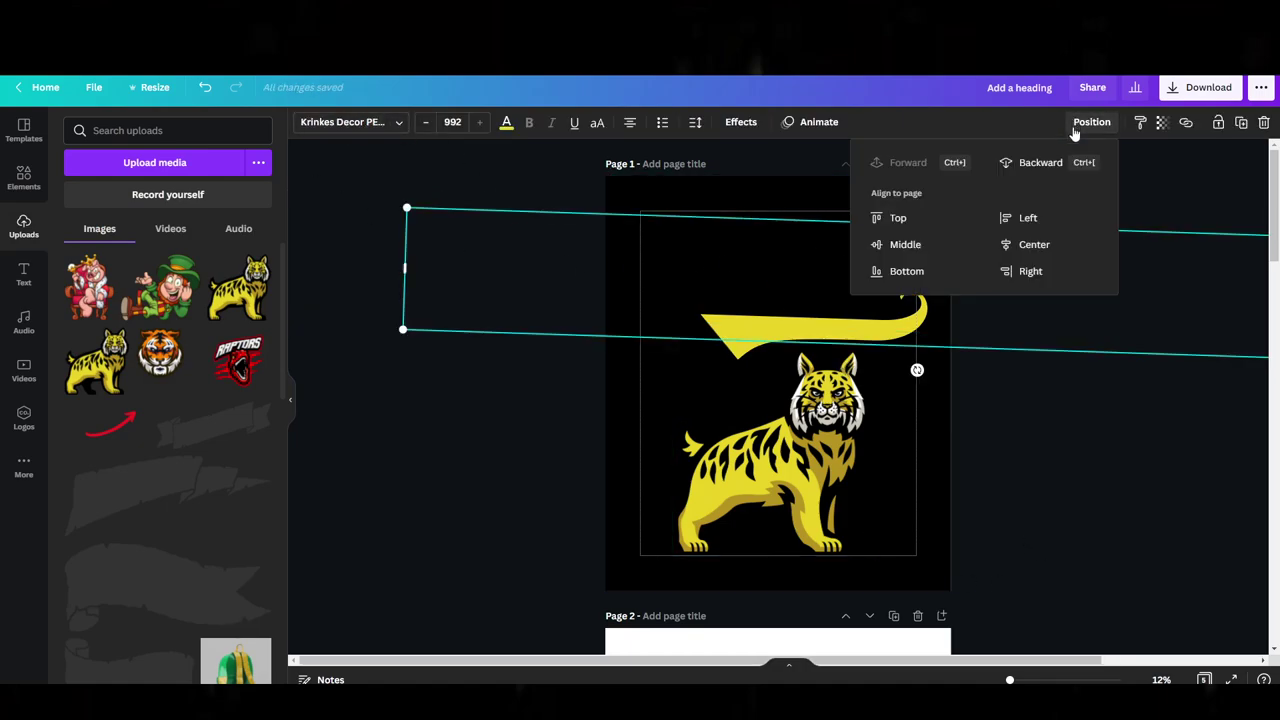
pyautogui.click(1030, 160)
# - Colour the "Bobcats" heading in the same document yellow as the swash tail
pyautogui.click(550, 221)
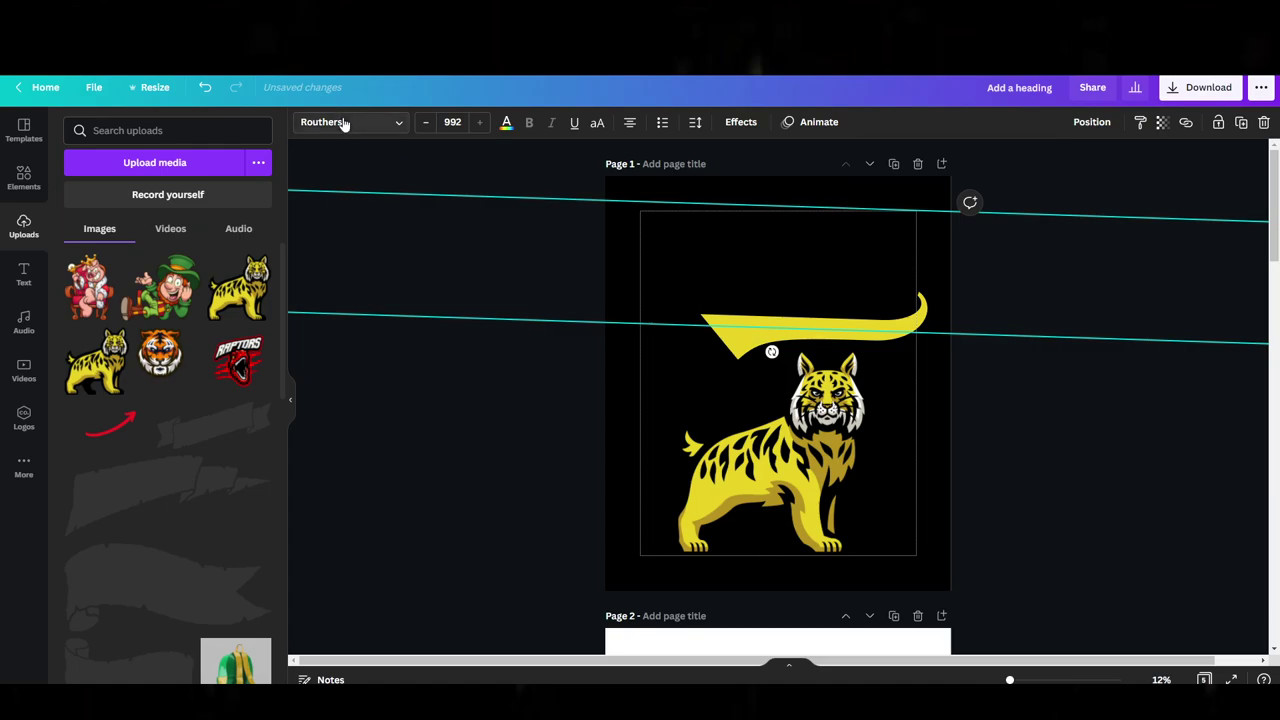
pyautogui.click(507, 123)
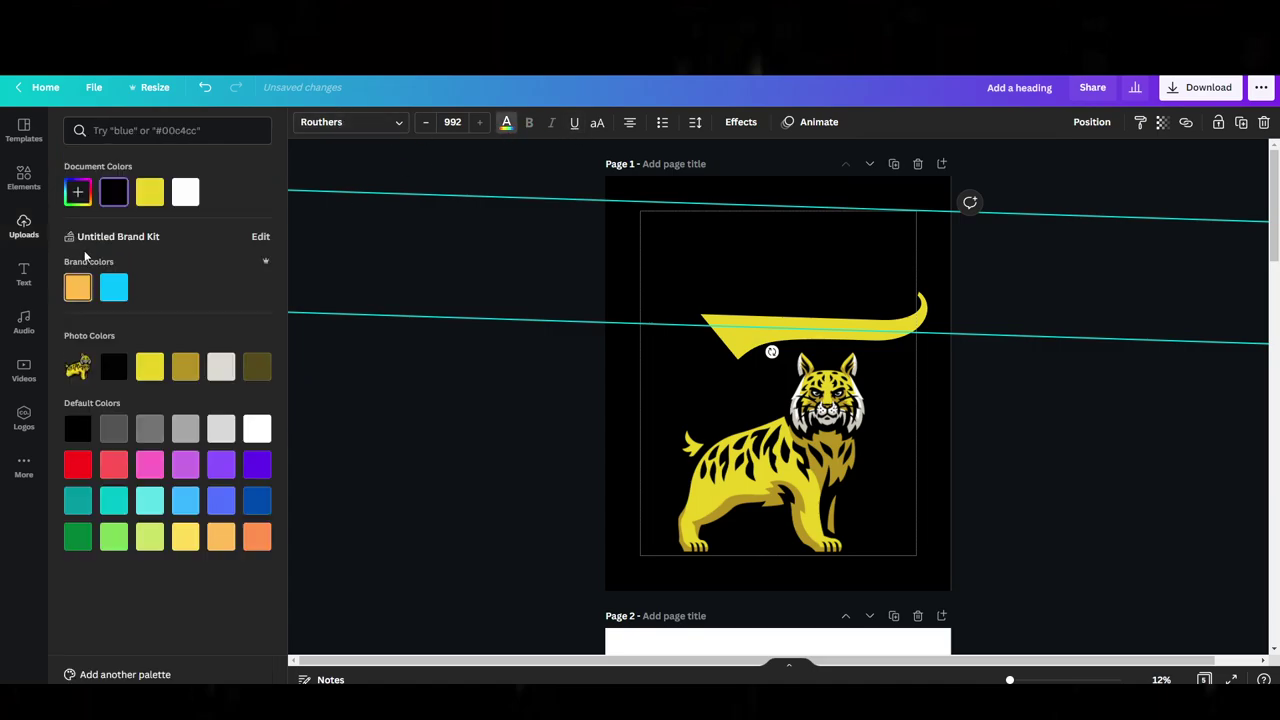
pyautogui.click(151, 199)
pyautogui.press('Escape')
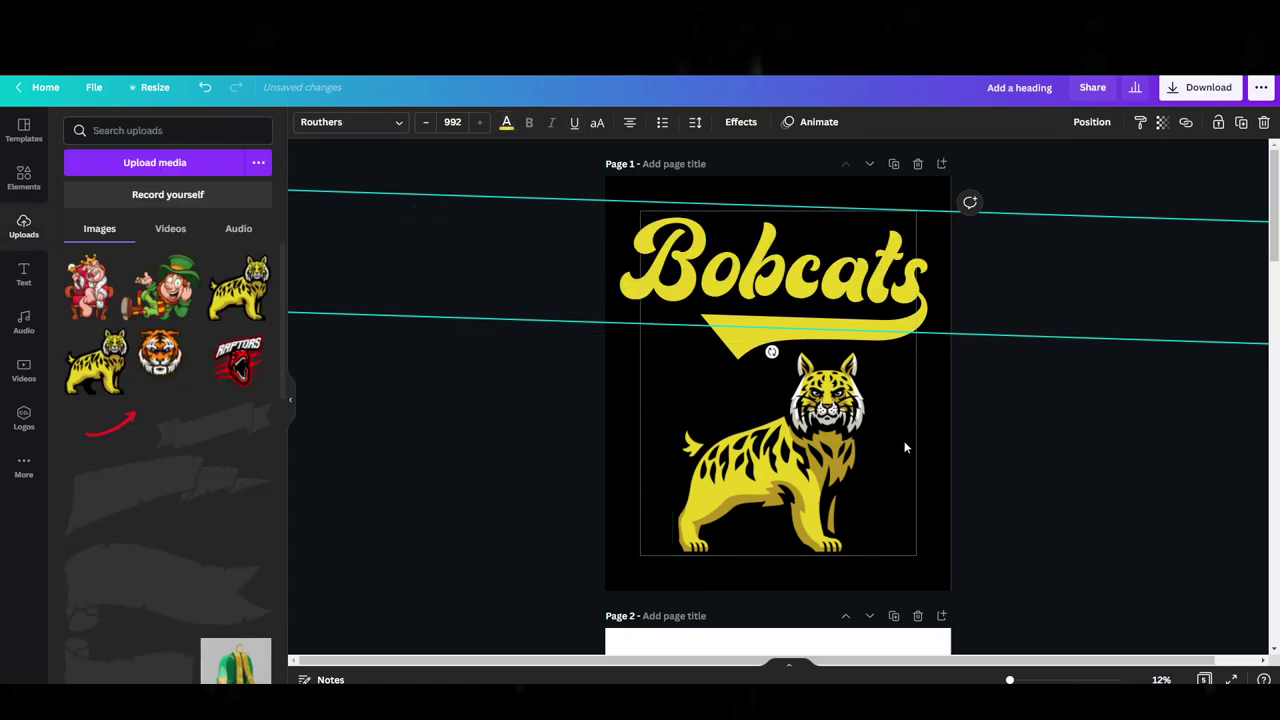
pyautogui.click(1027, 436)
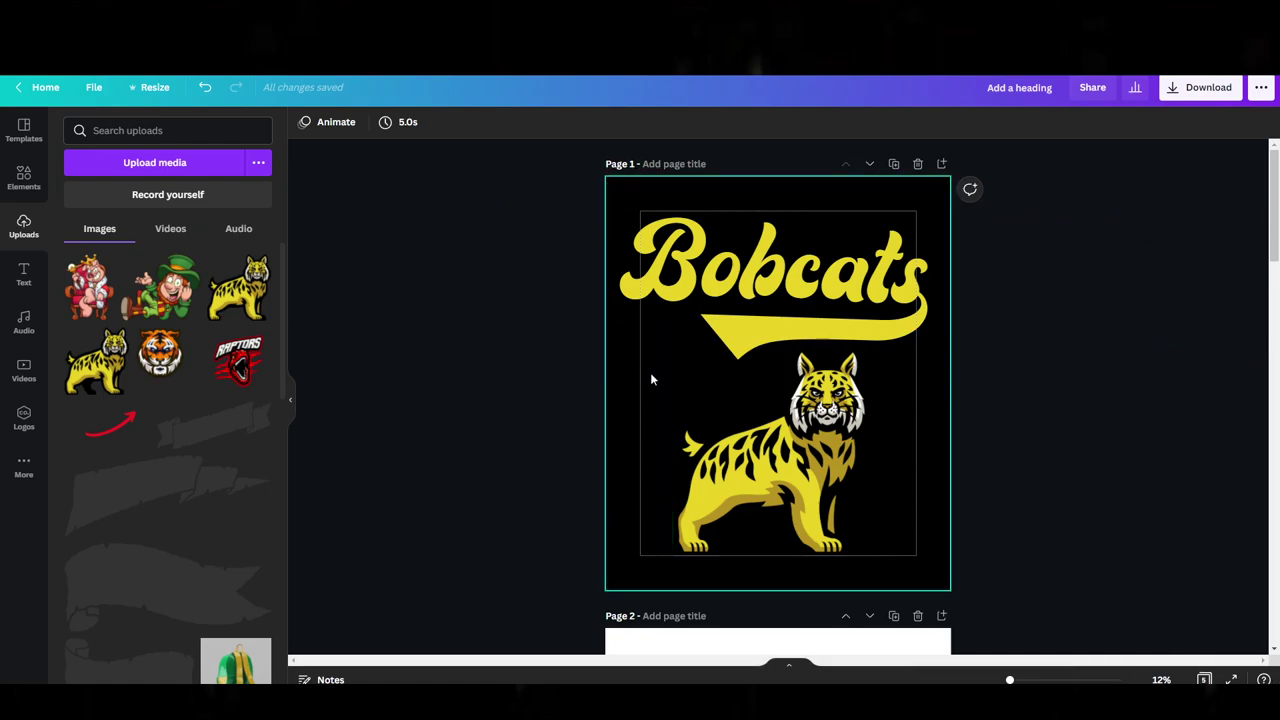
# - Nudge the heading and swash together slightly up, and shift the wildcat slightly up and to the left
pyautogui.click(901, 247)
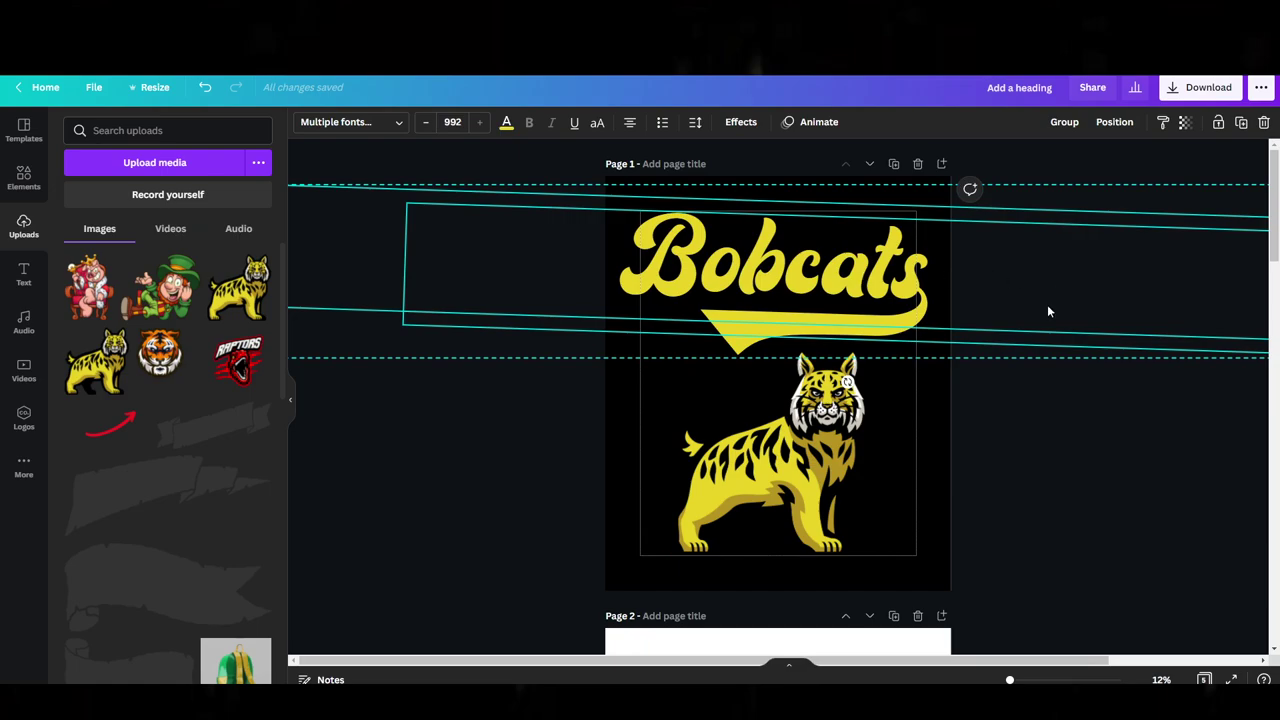
pyautogui.click(1163, 501)
pyautogui.moveTo(847, 467); pyautogui.dragTo(843, 462)
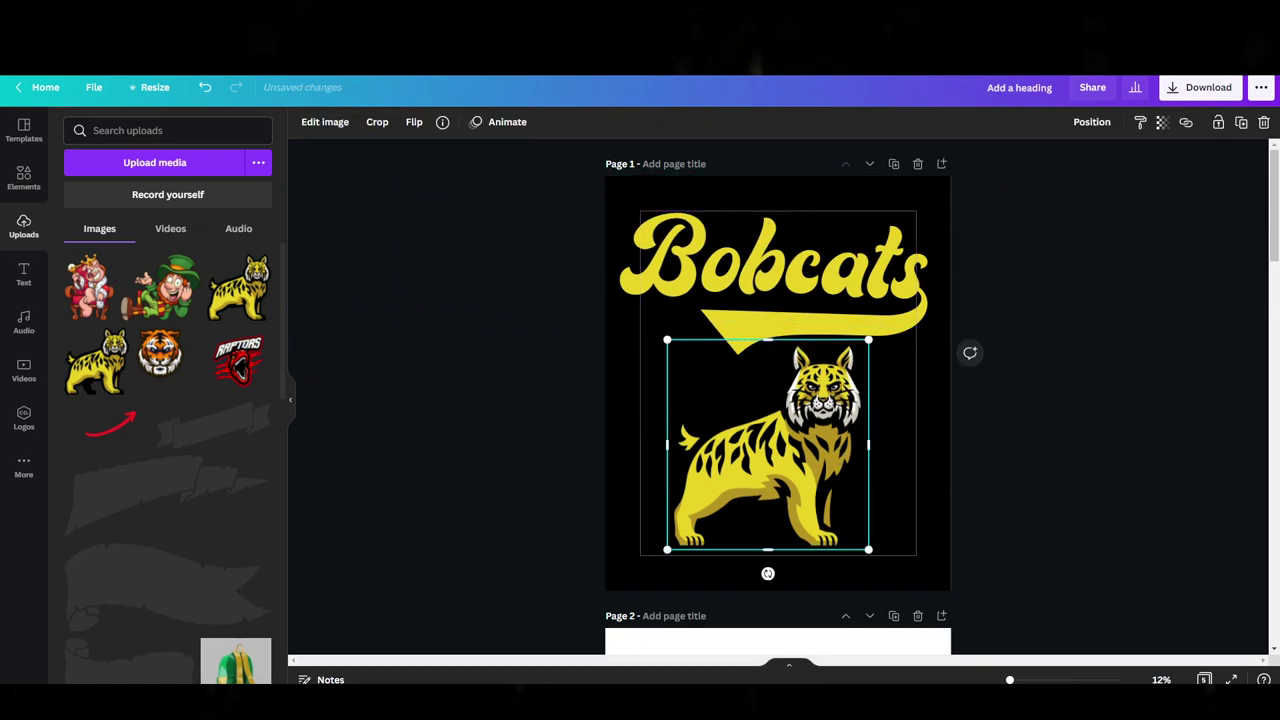
# - Download only page 1 as a PNG with a transparent background
pyautogui.click(1203, 90)
pyautogui.click(1062, 256)
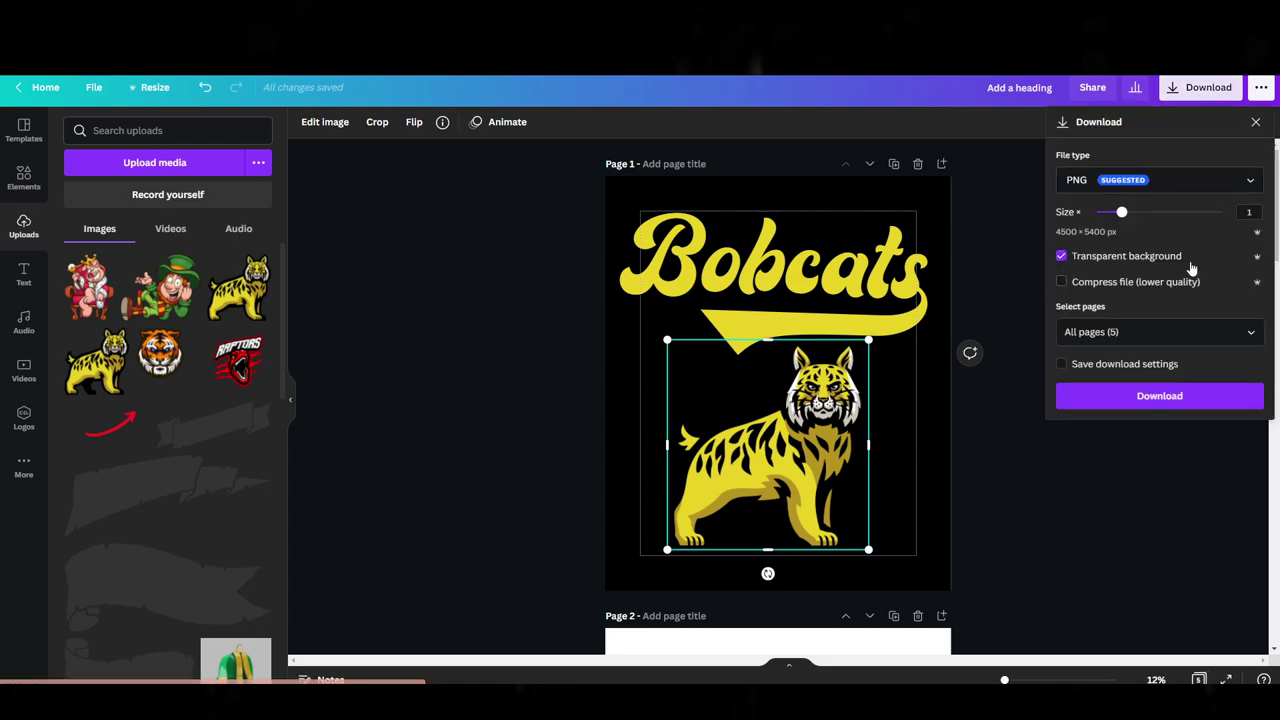
pyautogui.click(1250, 333)
pyautogui.click(1118, 410)
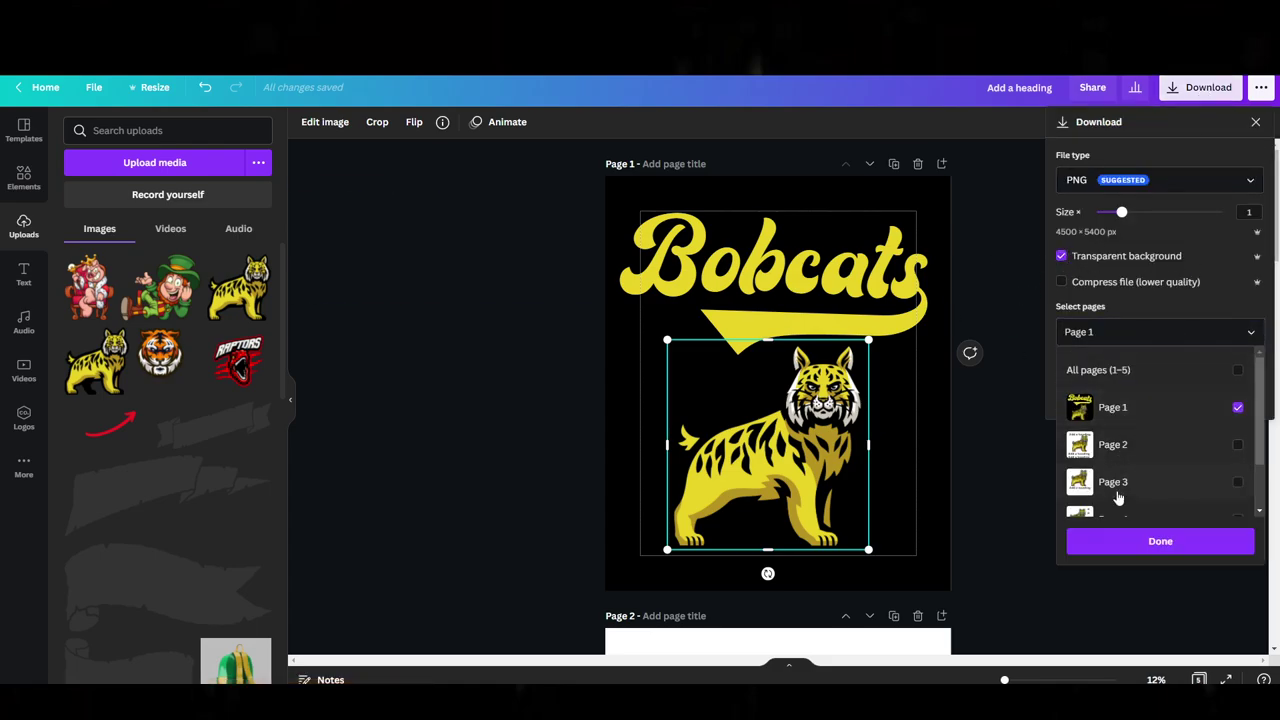
pyautogui.click(1088, 545)
pyautogui.click(1096, 393)
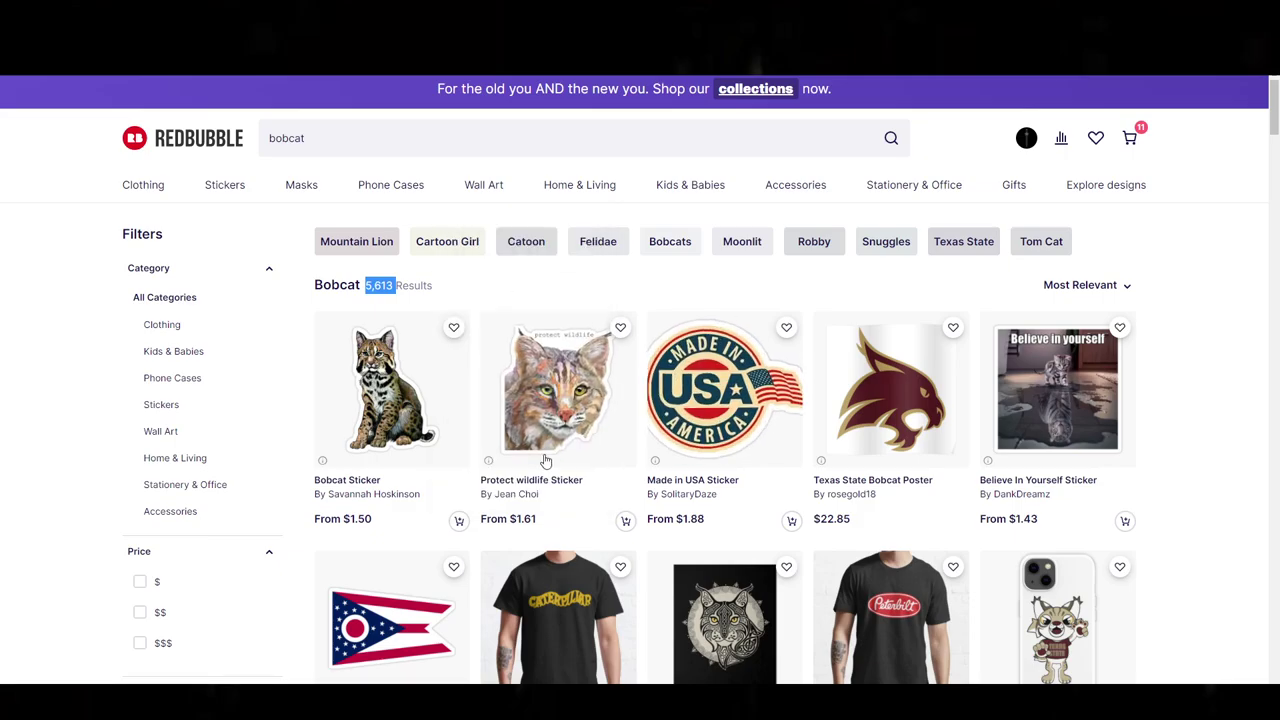
# - Look through the Redbubble search results for "bobcat" to examine the competing designs
pyautogui.scroll(-6, 928, 398)
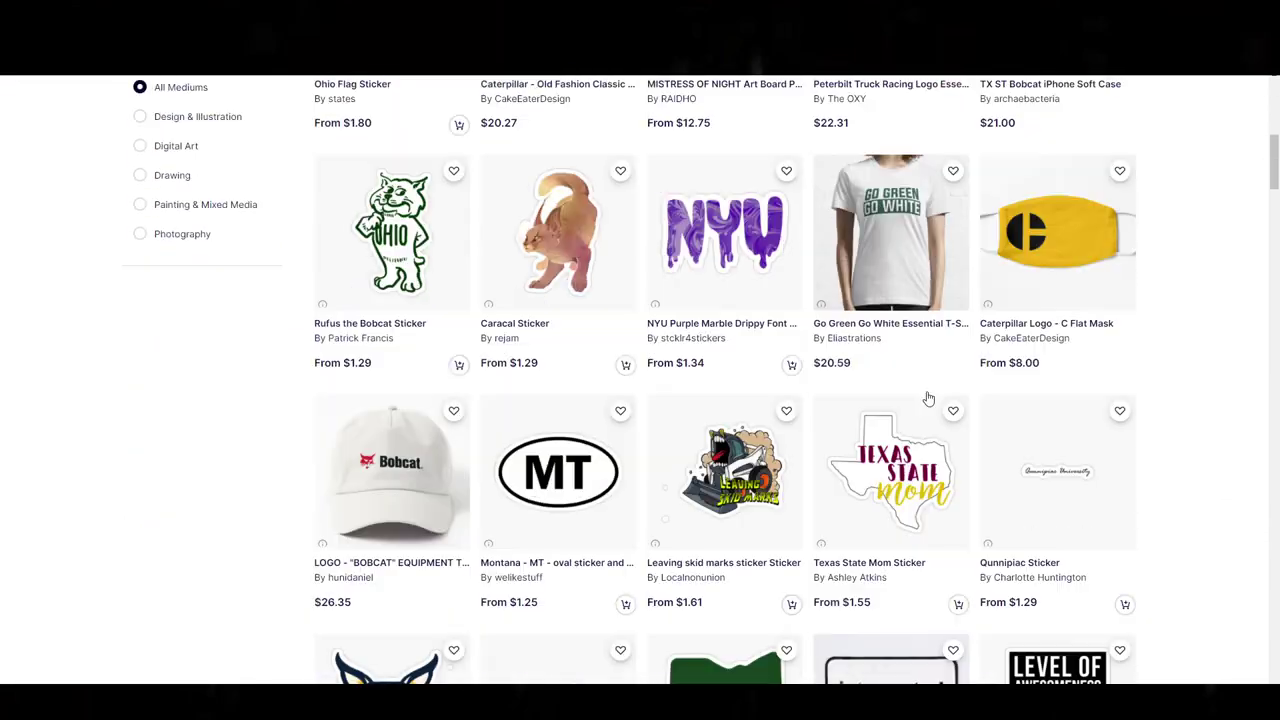
pyautogui.scroll(-5, 928, 398)
pyautogui.scroll(9, 871, 334)
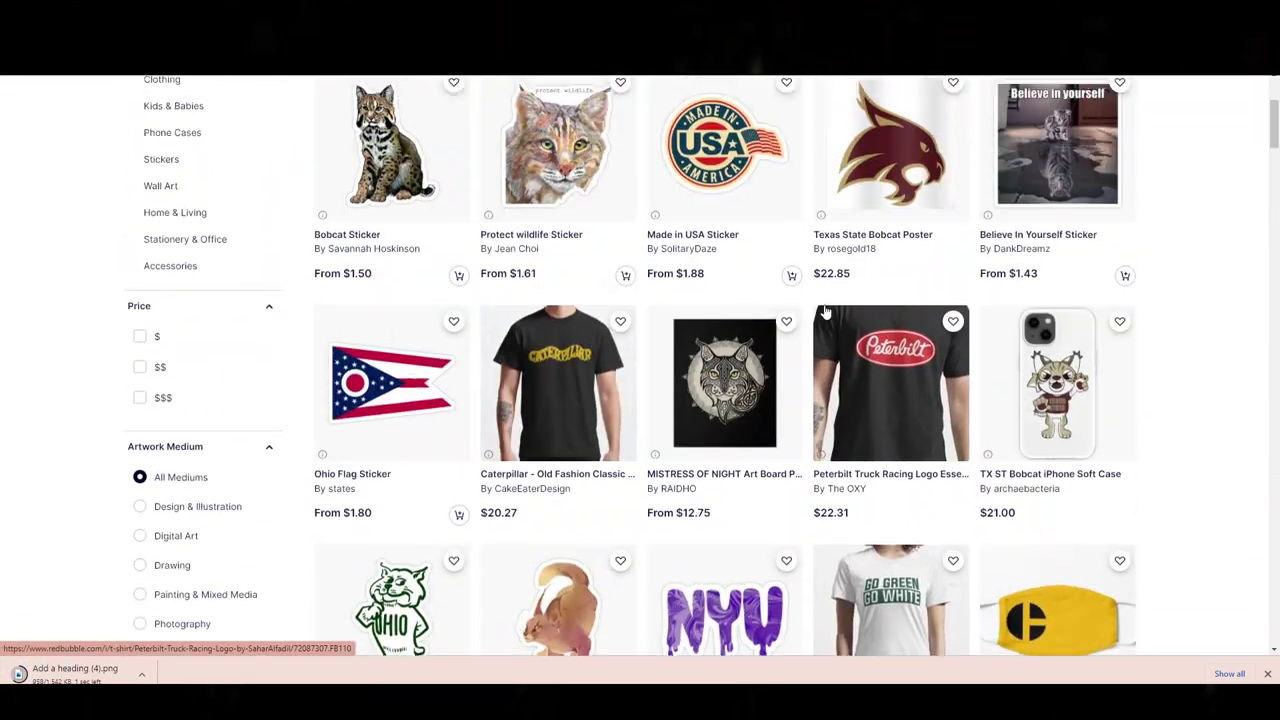
pyautogui.scroll(3, 815, 314)
pyautogui.scroll(-3, 800, 318)
pyautogui.scroll(3, 794, 323)
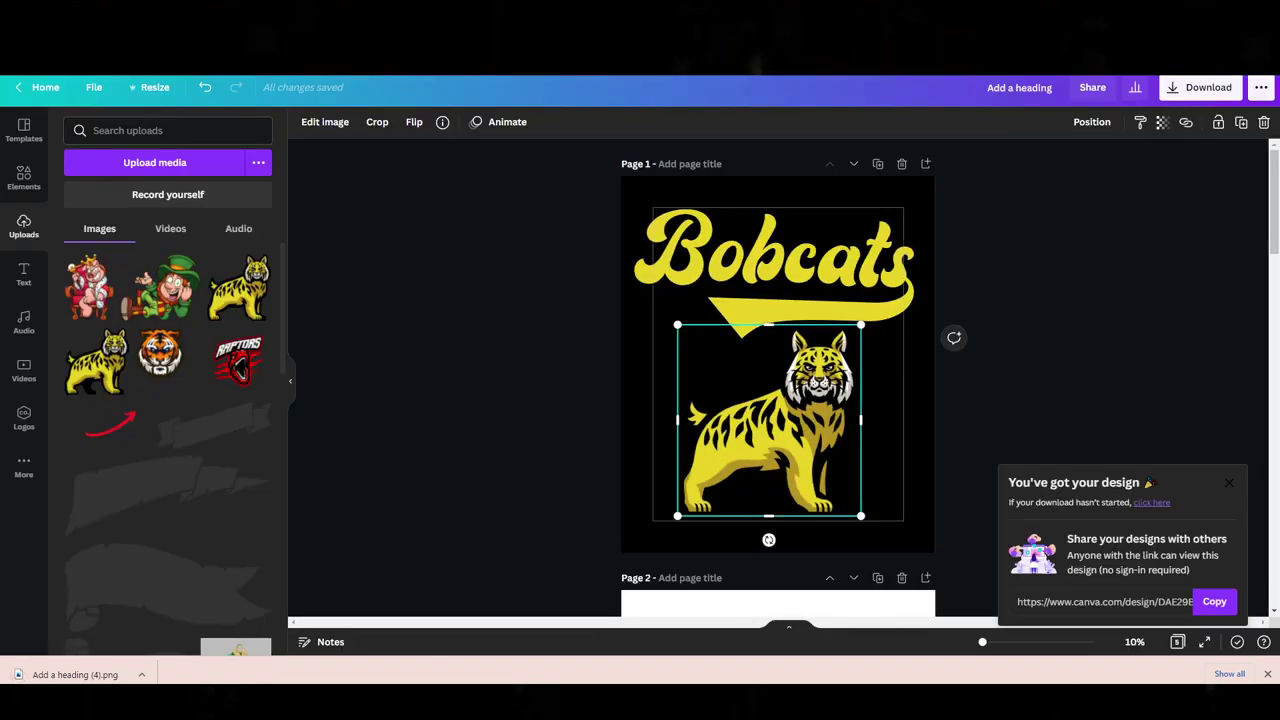
pyautogui.click(45, 677)
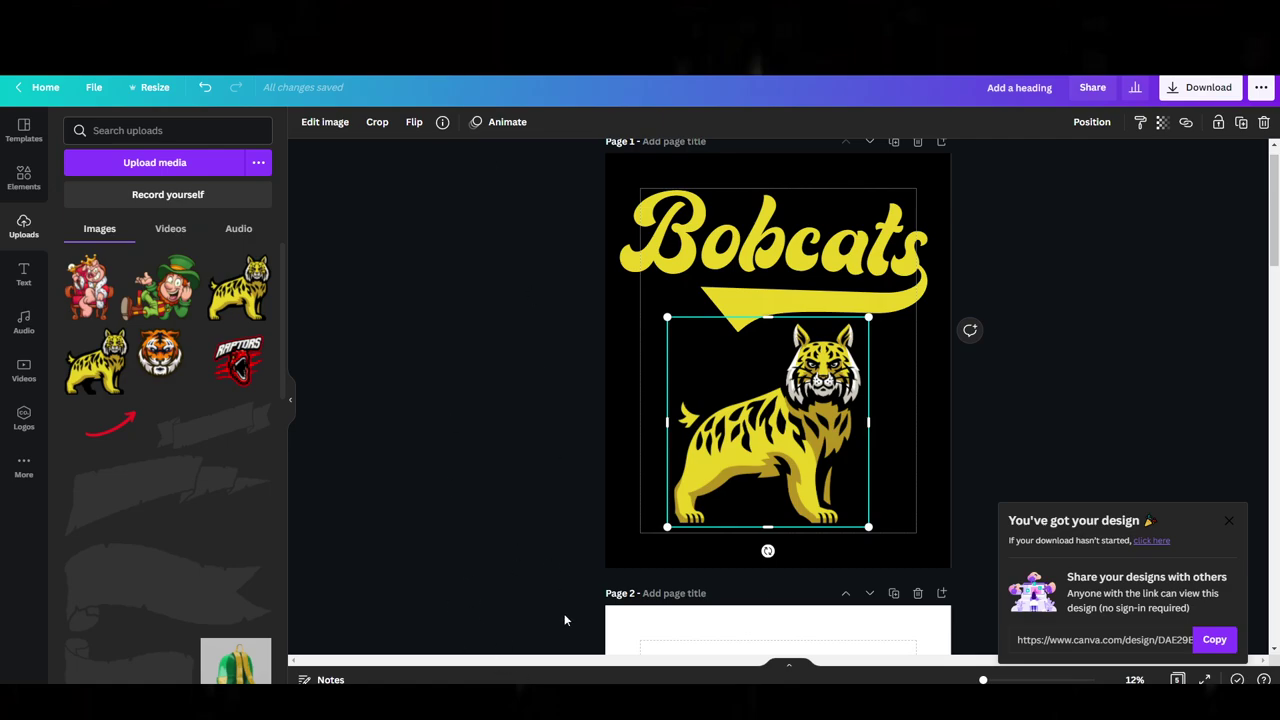
pyautogui.hotkey('alt', 'Tab')
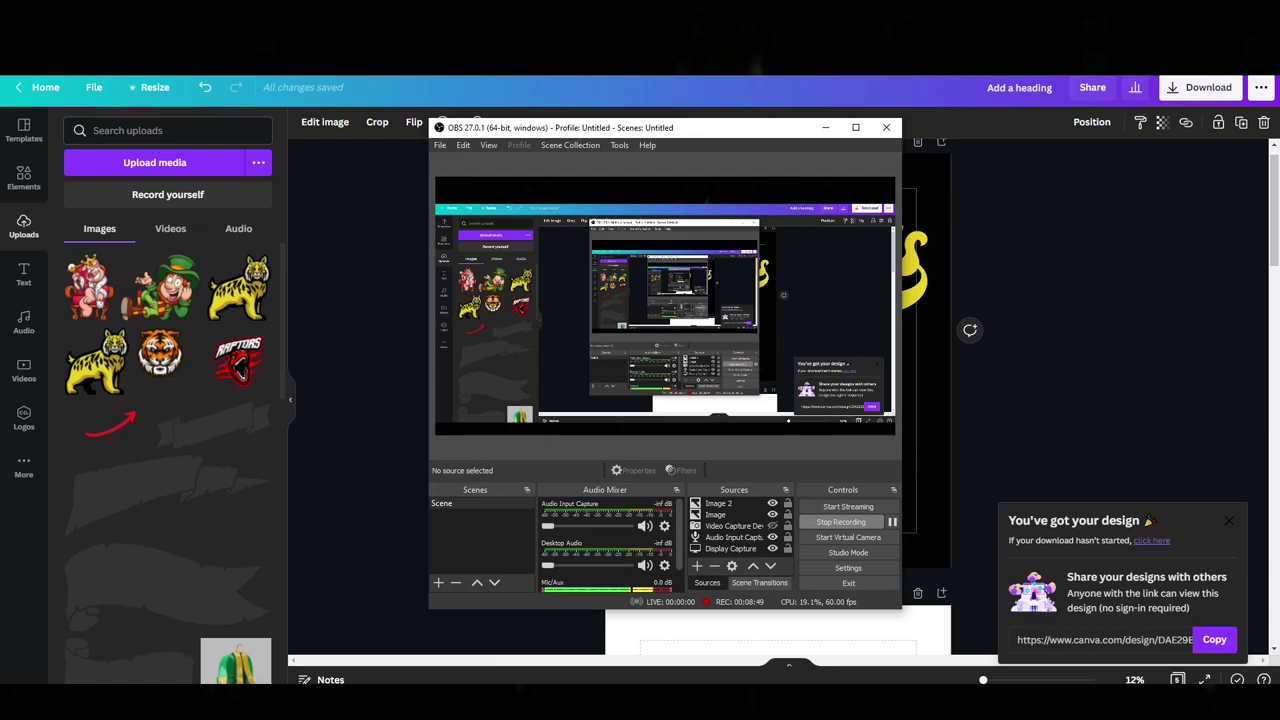
pyautogui.click(893, 525)
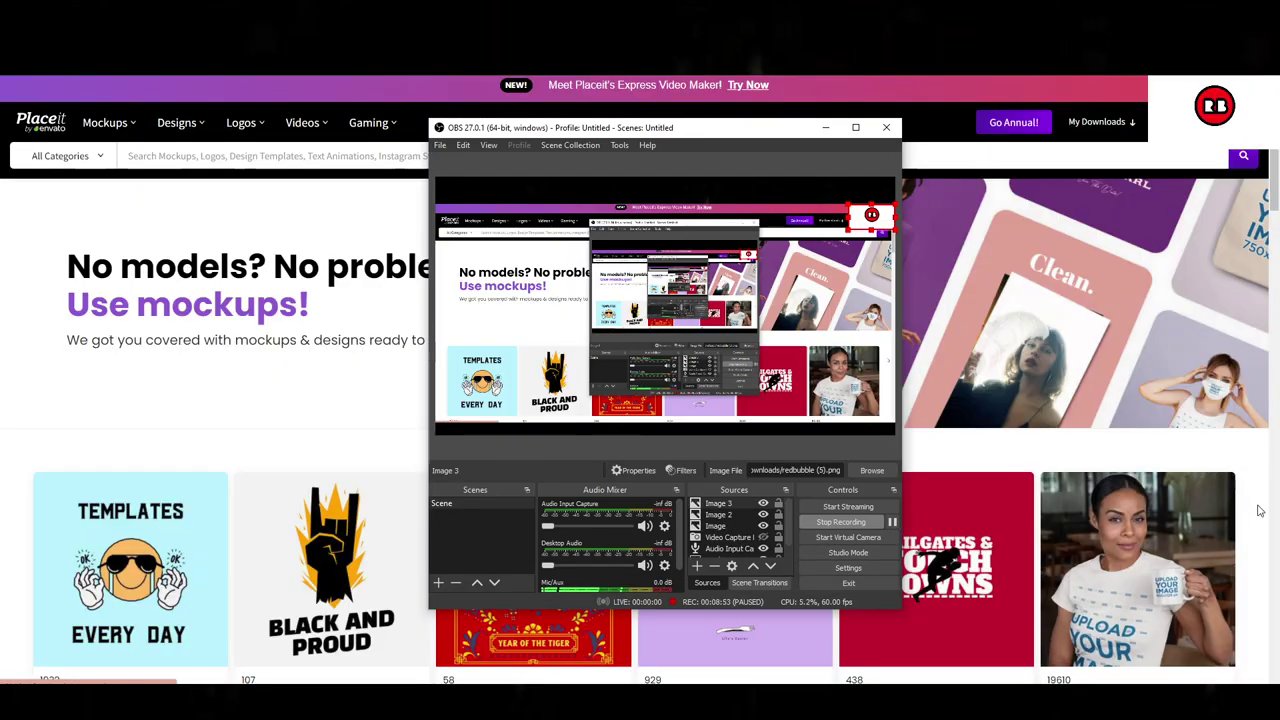
# - Switch to Placeit and search all categories for "baseball"
pyautogui.click(1260, 511)
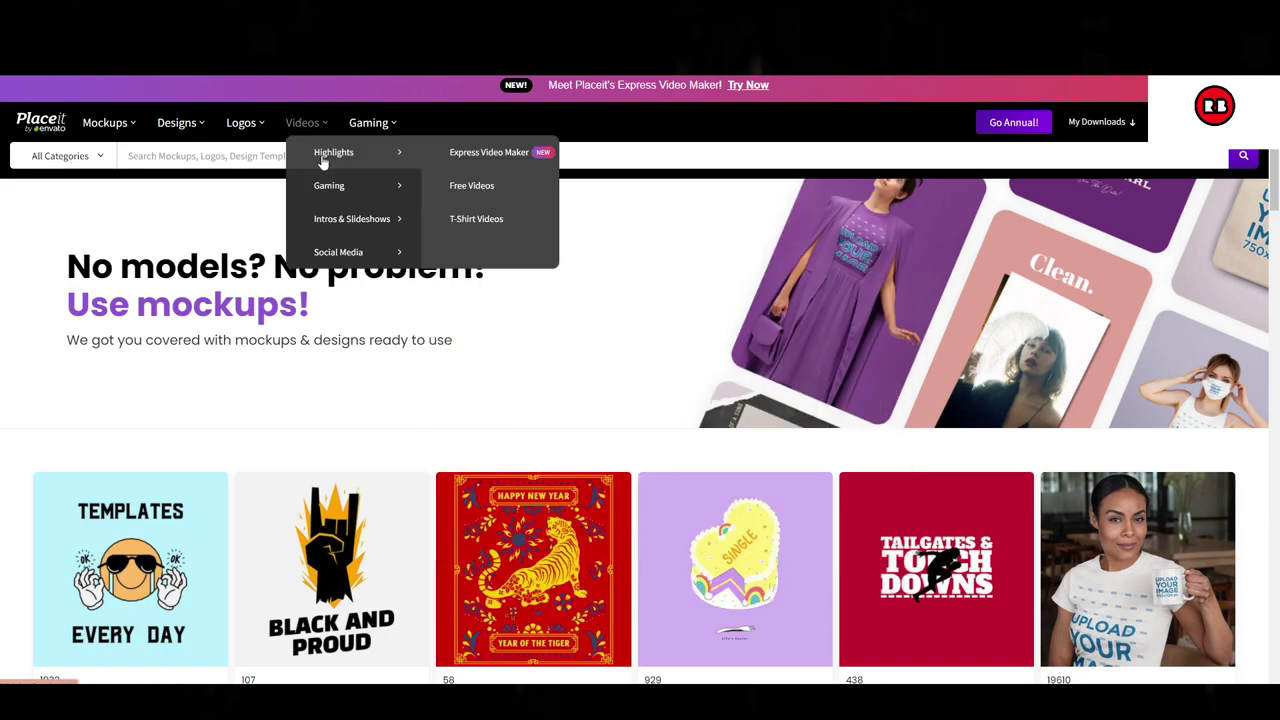
pyautogui.click(181, 155)
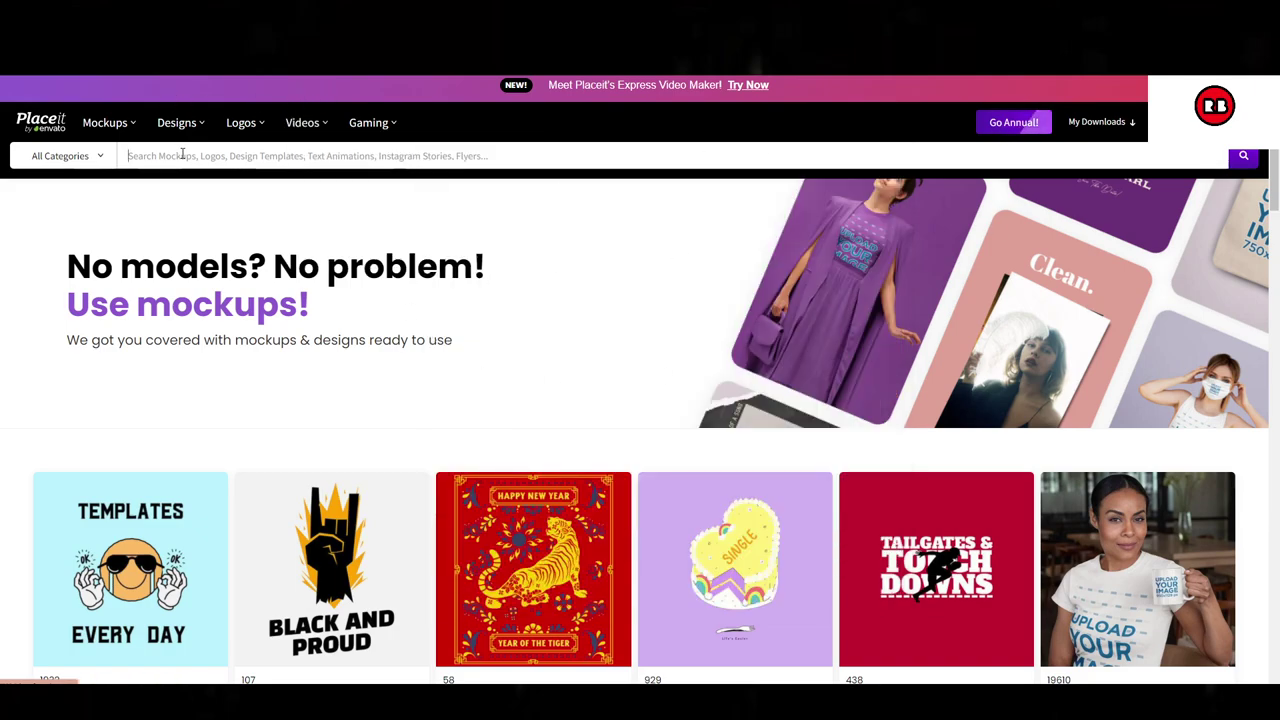
pyautogui.write('ba')
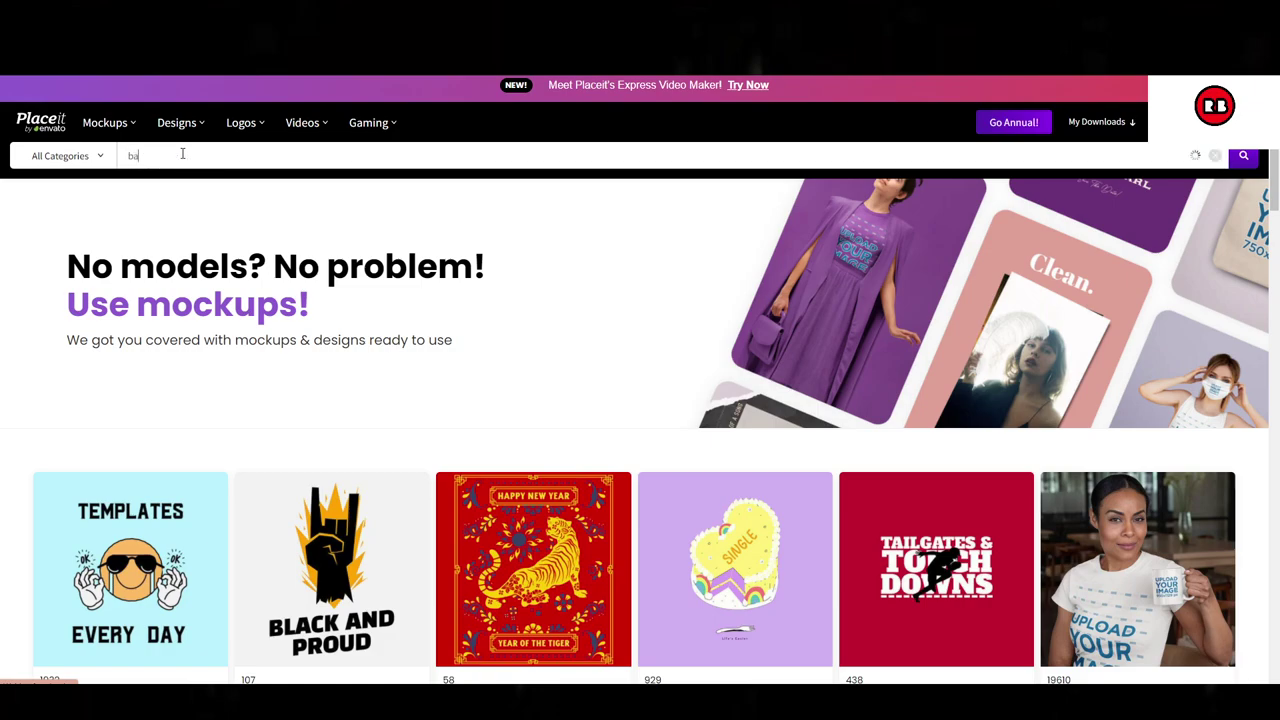
pyautogui.write('sebal')
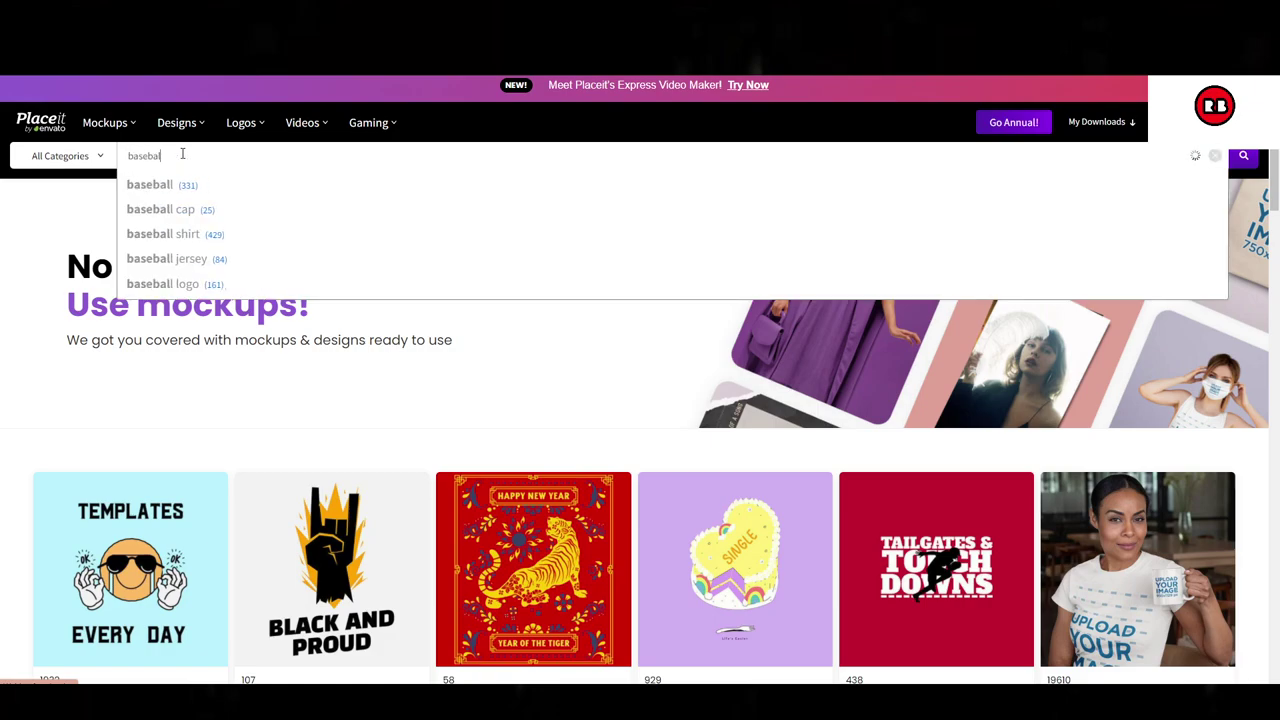
pyautogui.write('l')
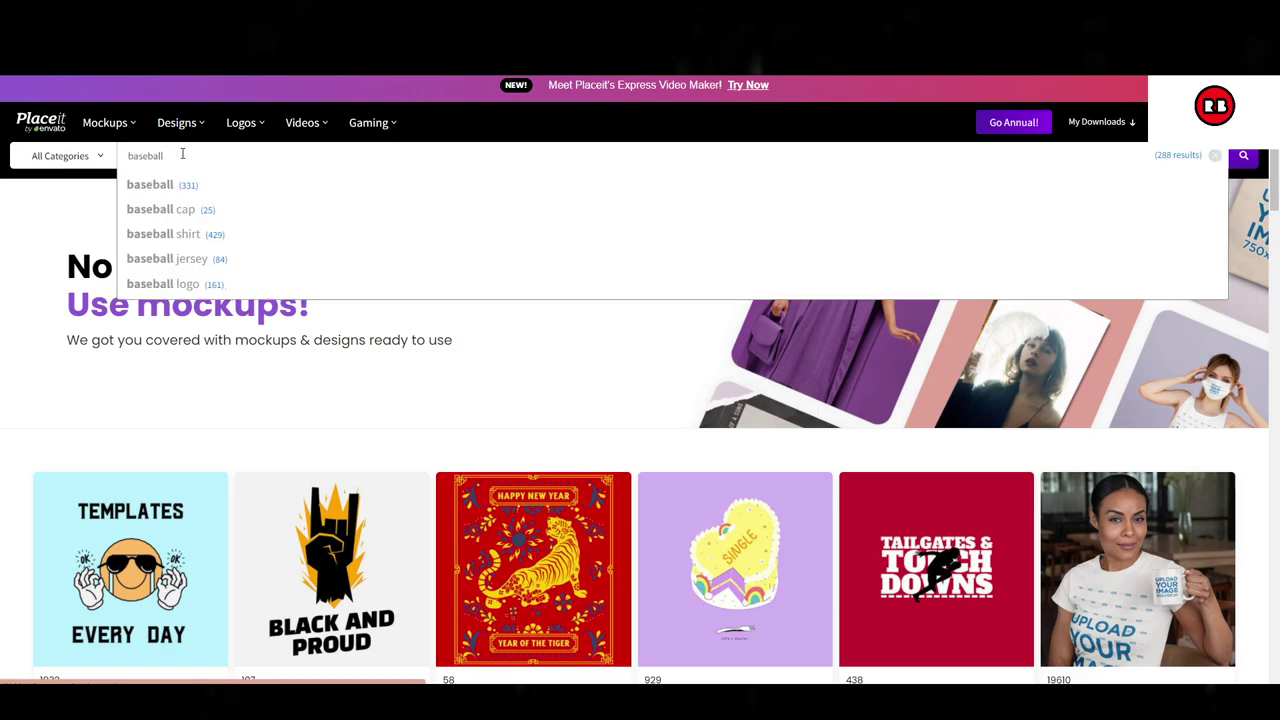
pyautogui.press('Return')
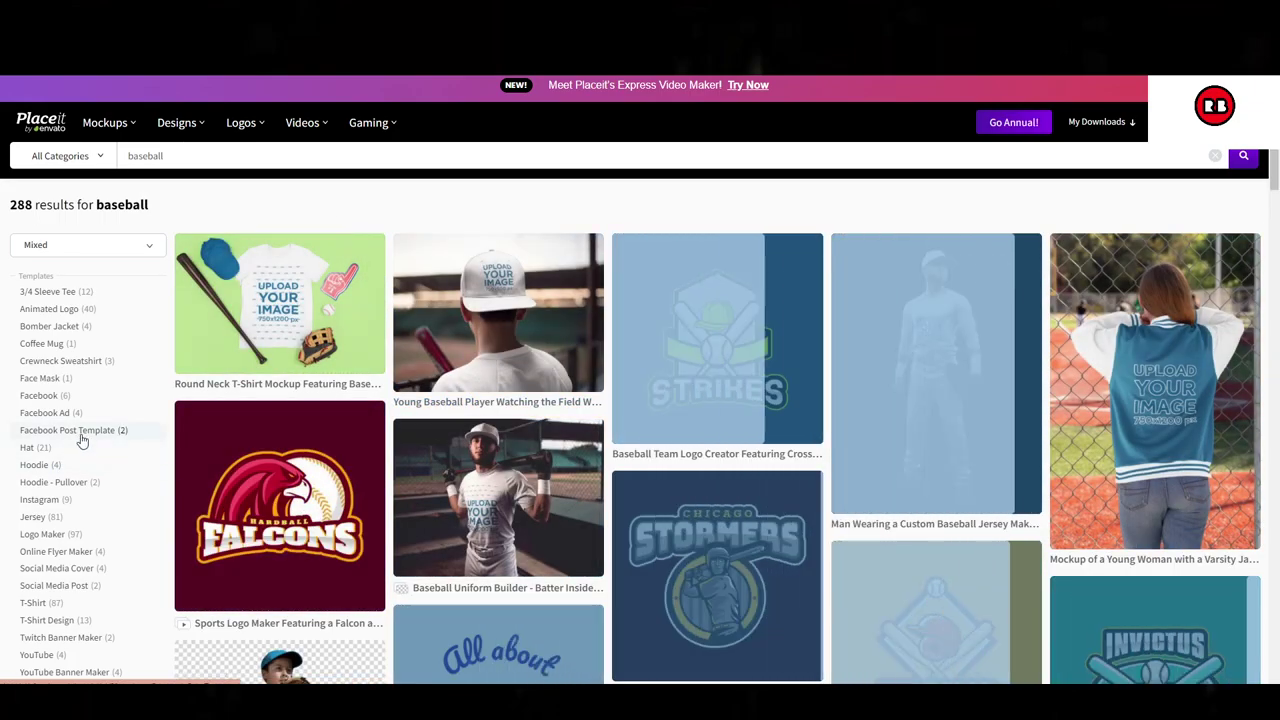
# - Open the mockup of the man wearing a custom baseball jersey and view the whole figure
pyautogui.click(966, 328)
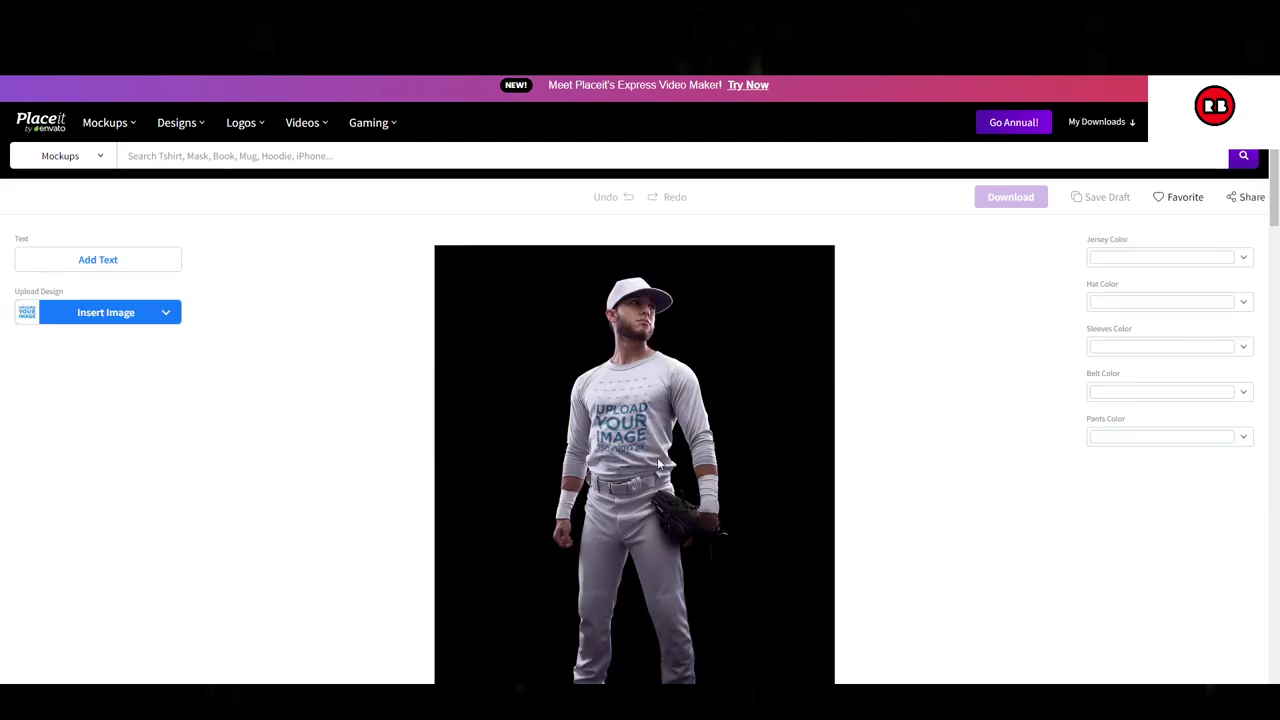
pyautogui.scroll(-1, 588, 508)
pyautogui.scroll(-1, 600, 520)
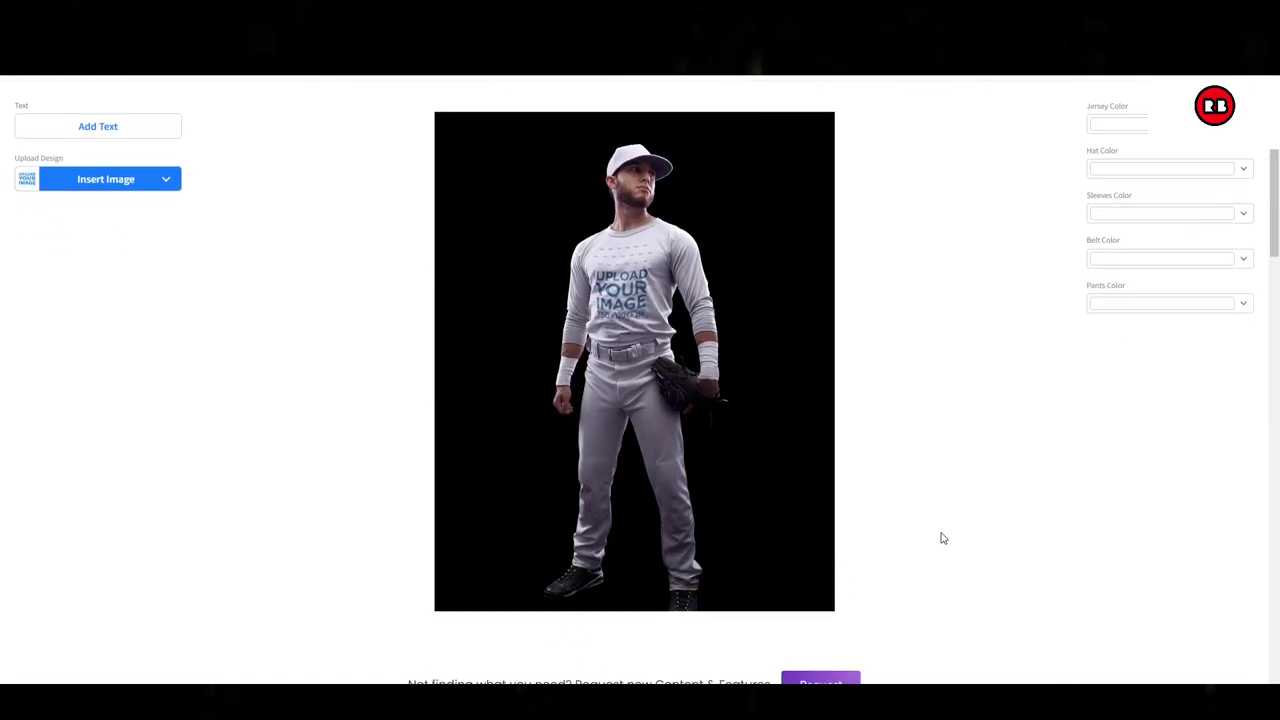
pyautogui.scroll(2, 791, 456)
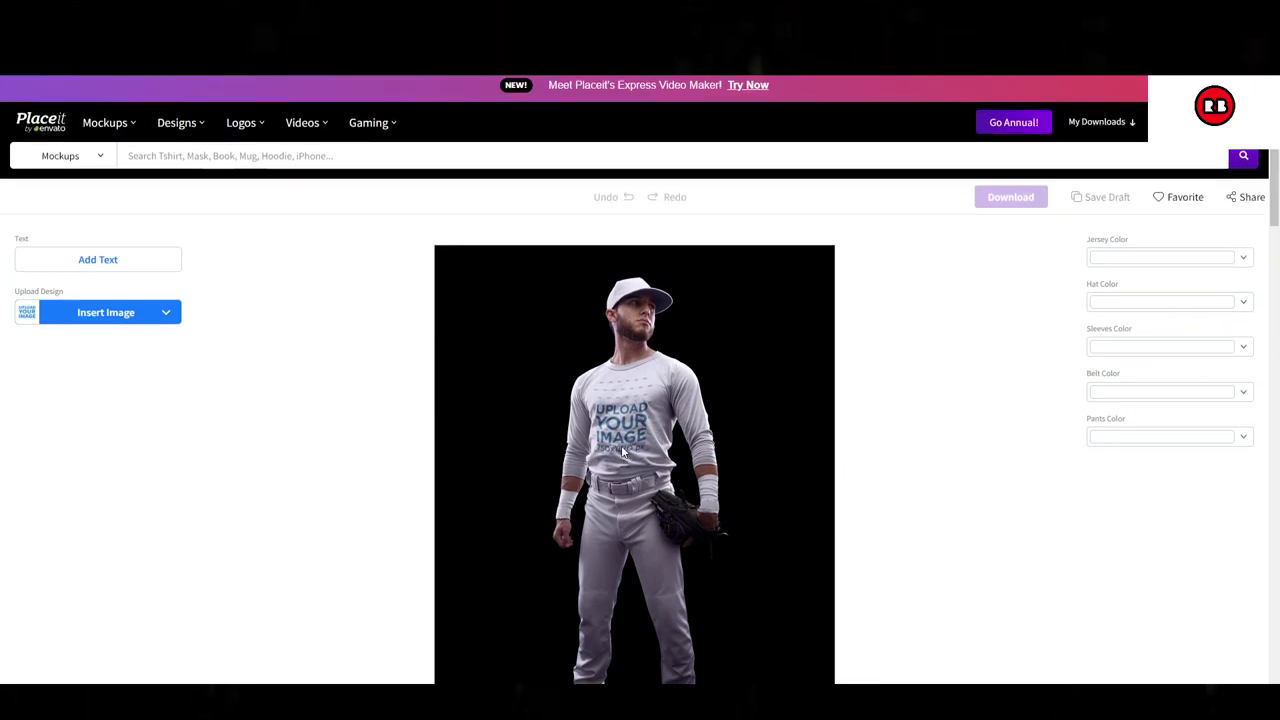
# - Upload the Bobcats PNG from the device, move it up within the print area and crop it onto the jersey
pyautogui.click(103, 313)
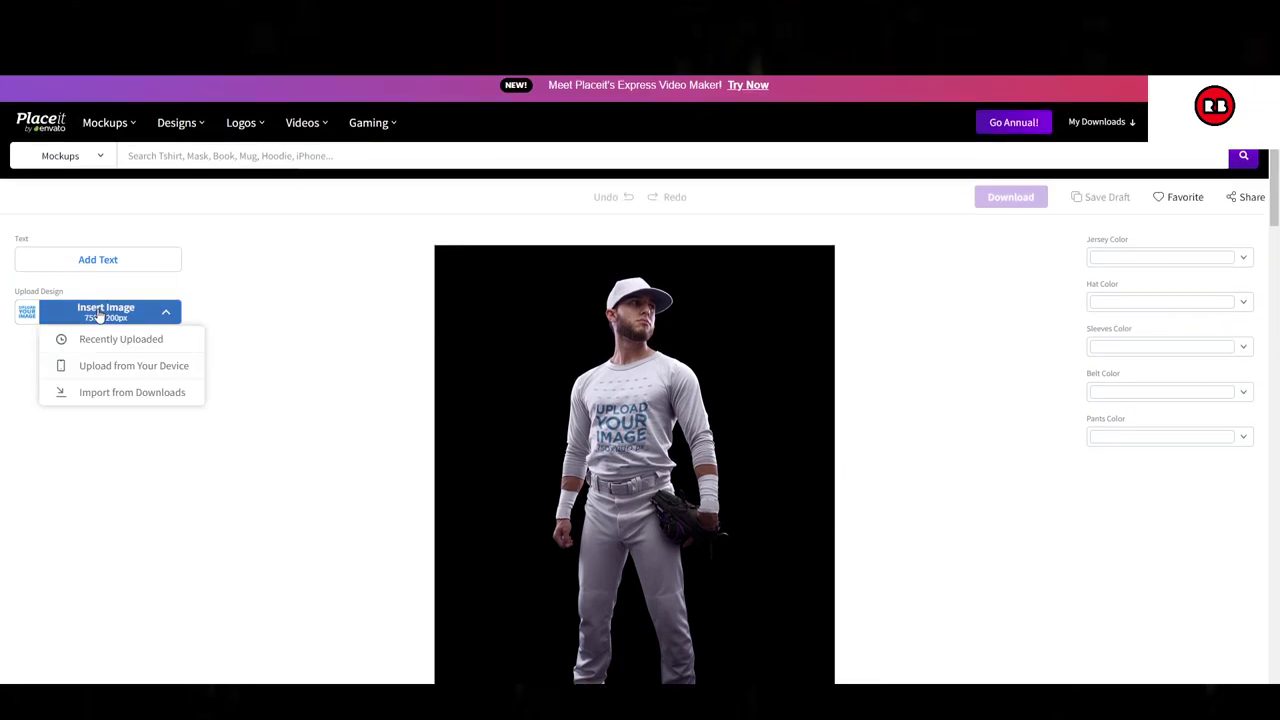
pyautogui.click(99, 370)
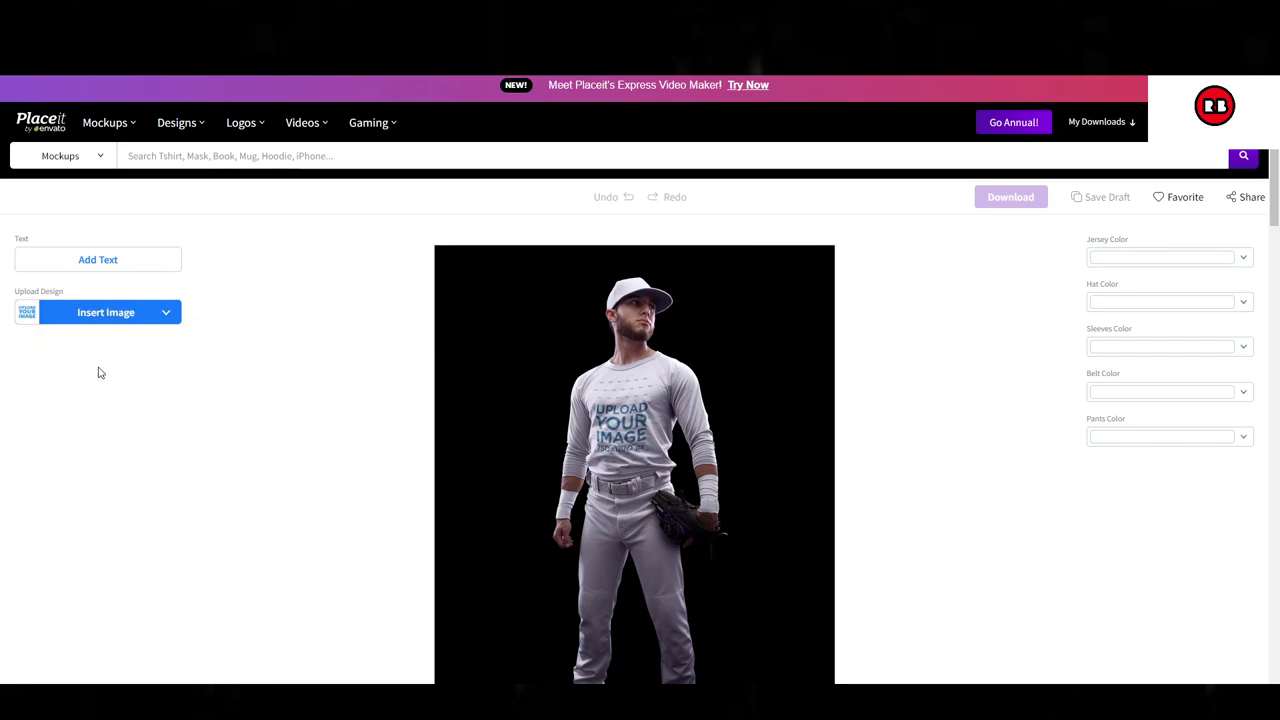
pyautogui.click(160, 116)
pyautogui.doubleClick(160, 116)
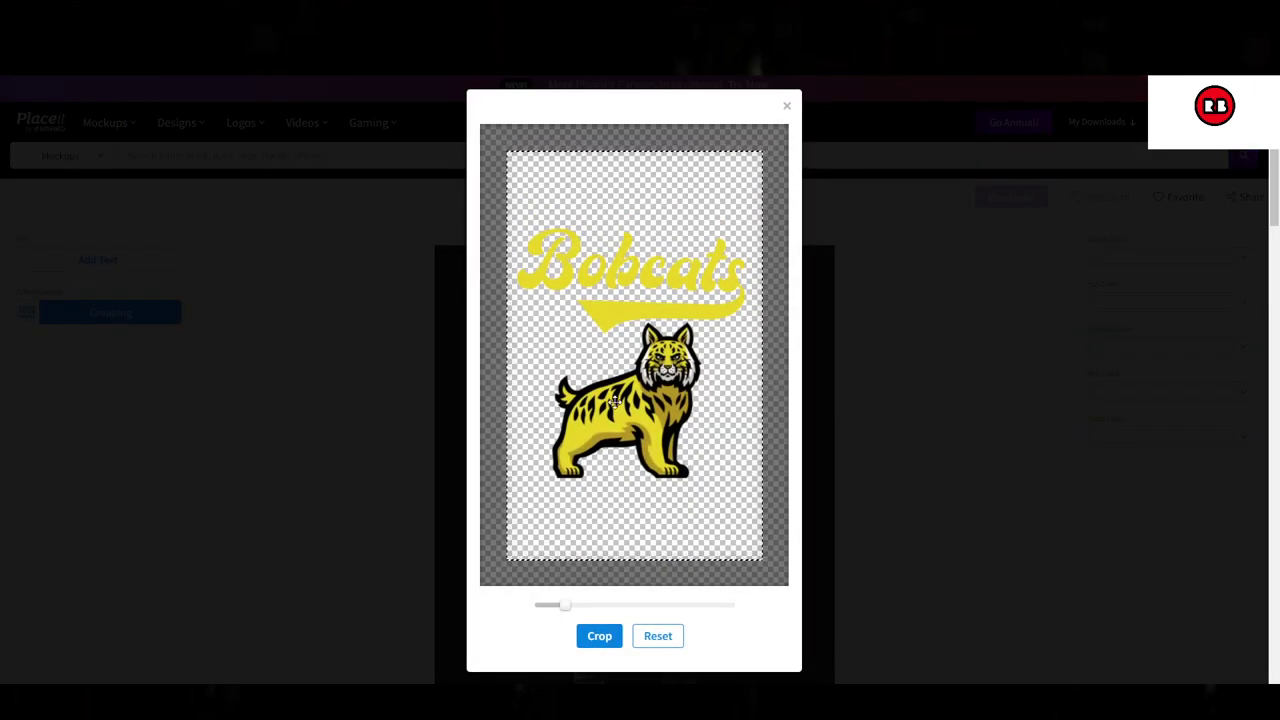
pyautogui.moveTo(654, 453); pyautogui.dragTo(656, 400)
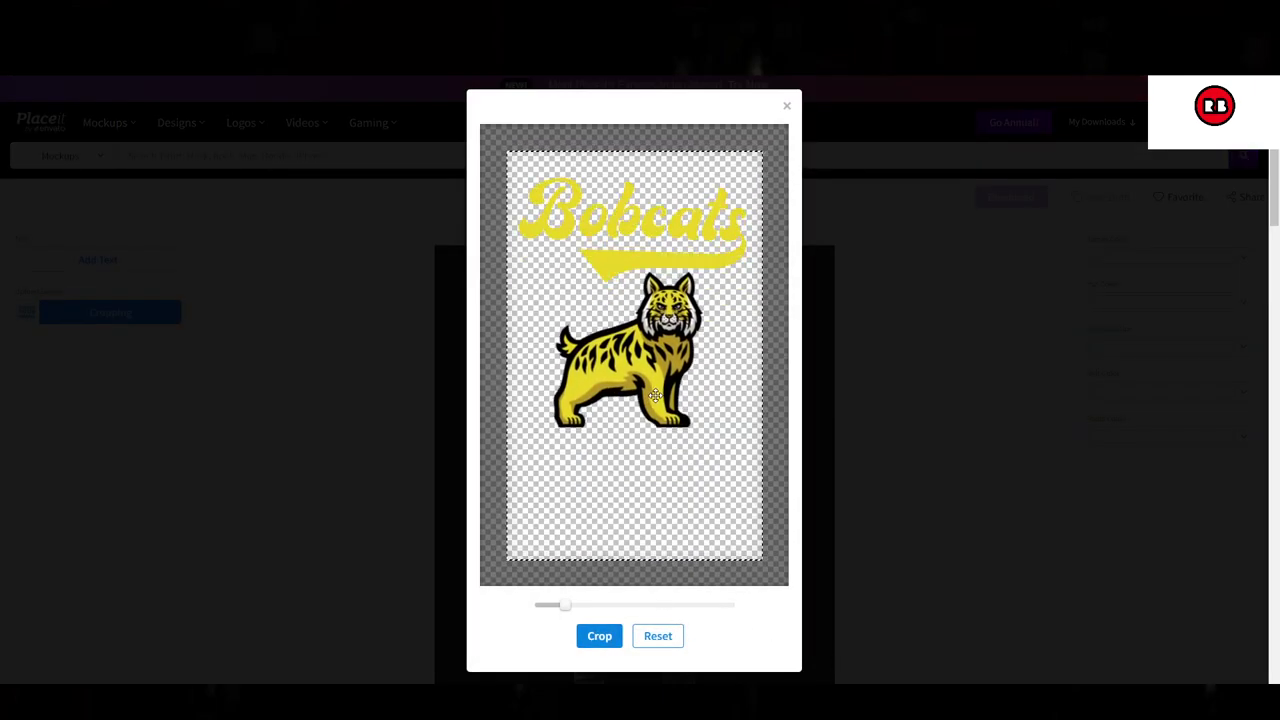
pyautogui.click(599, 636)
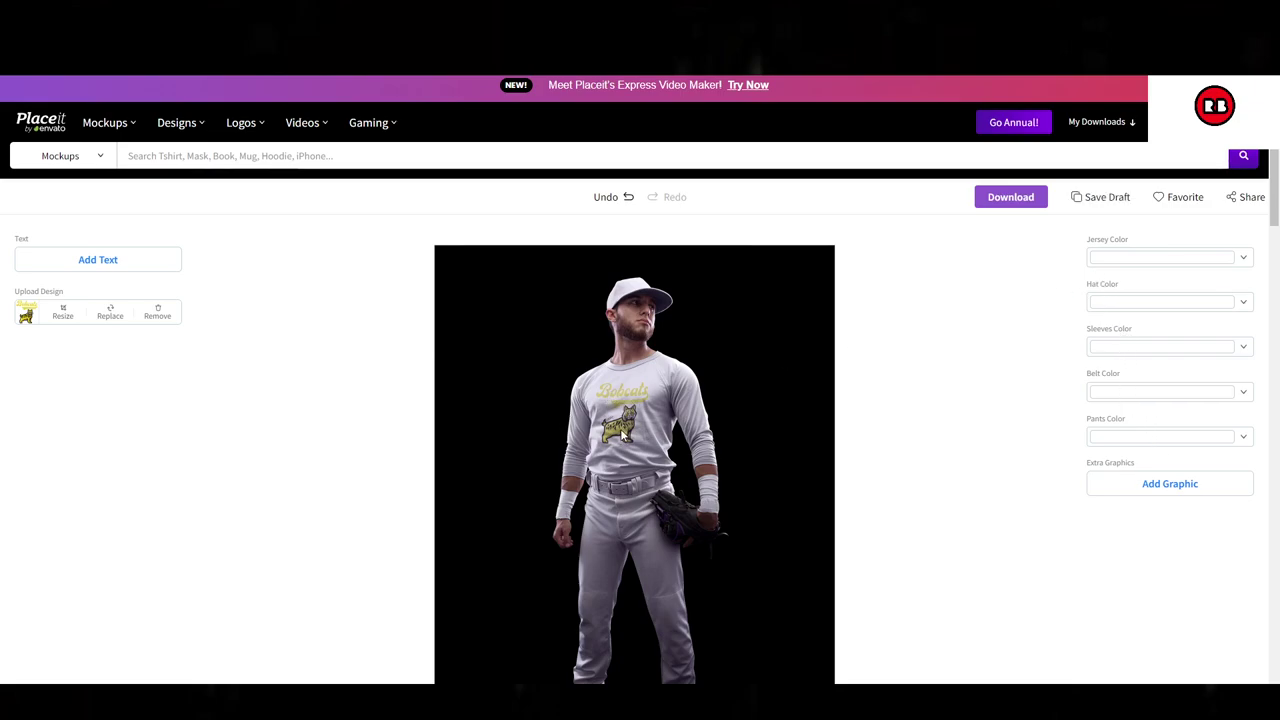
# - Set the mockup's jersey colour to black
pyautogui.click(1202, 263)
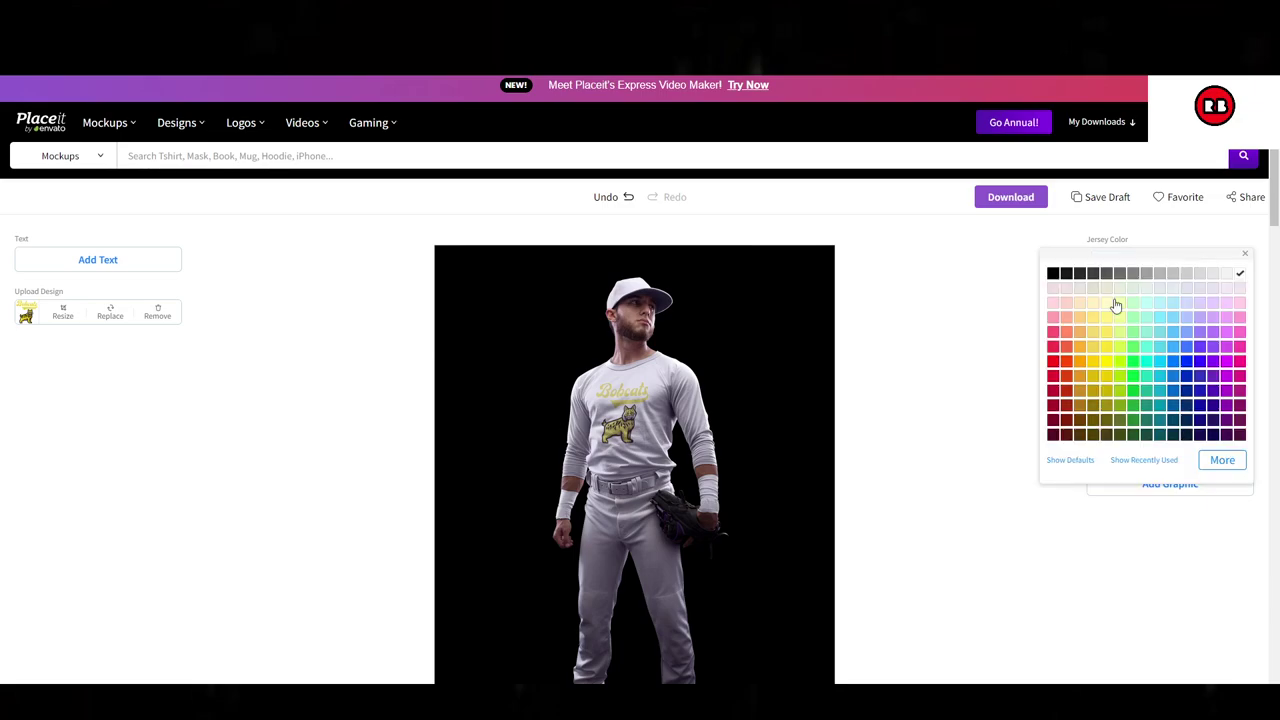
pyautogui.click(1053, 274)
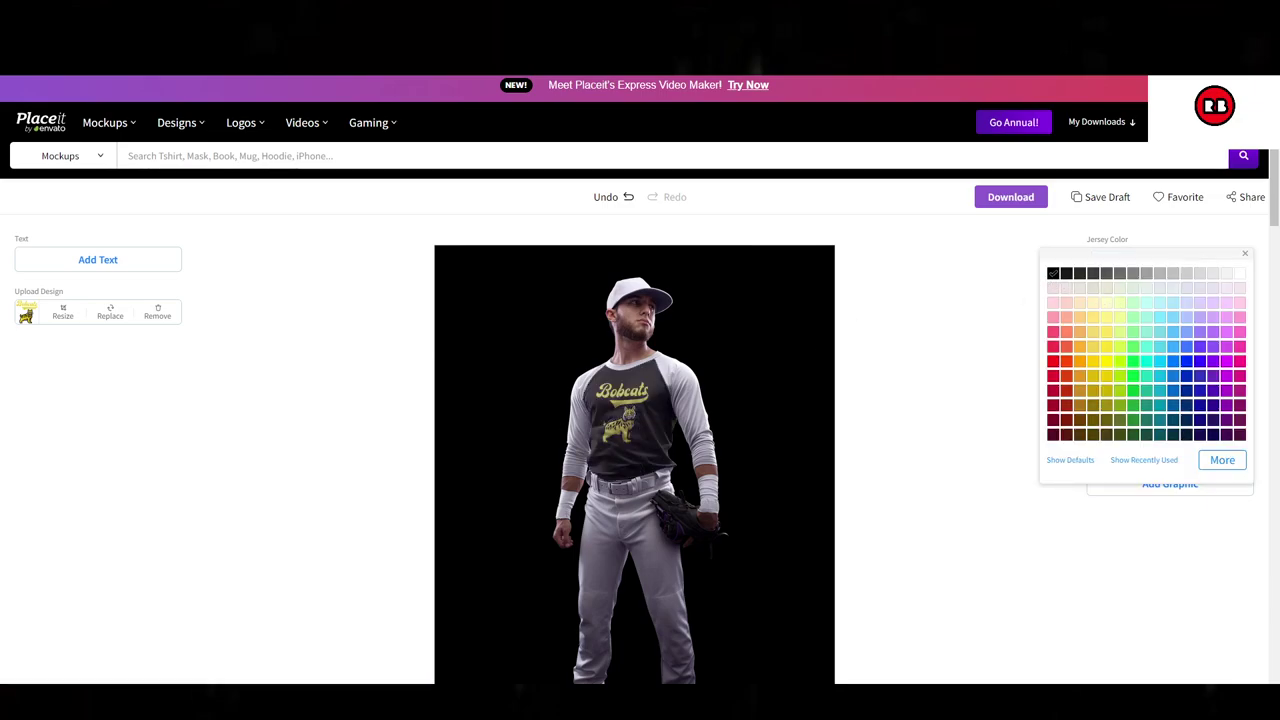
# - Set the belt colour on the baseball player mockup to black
pyautogui.click(866, 454)
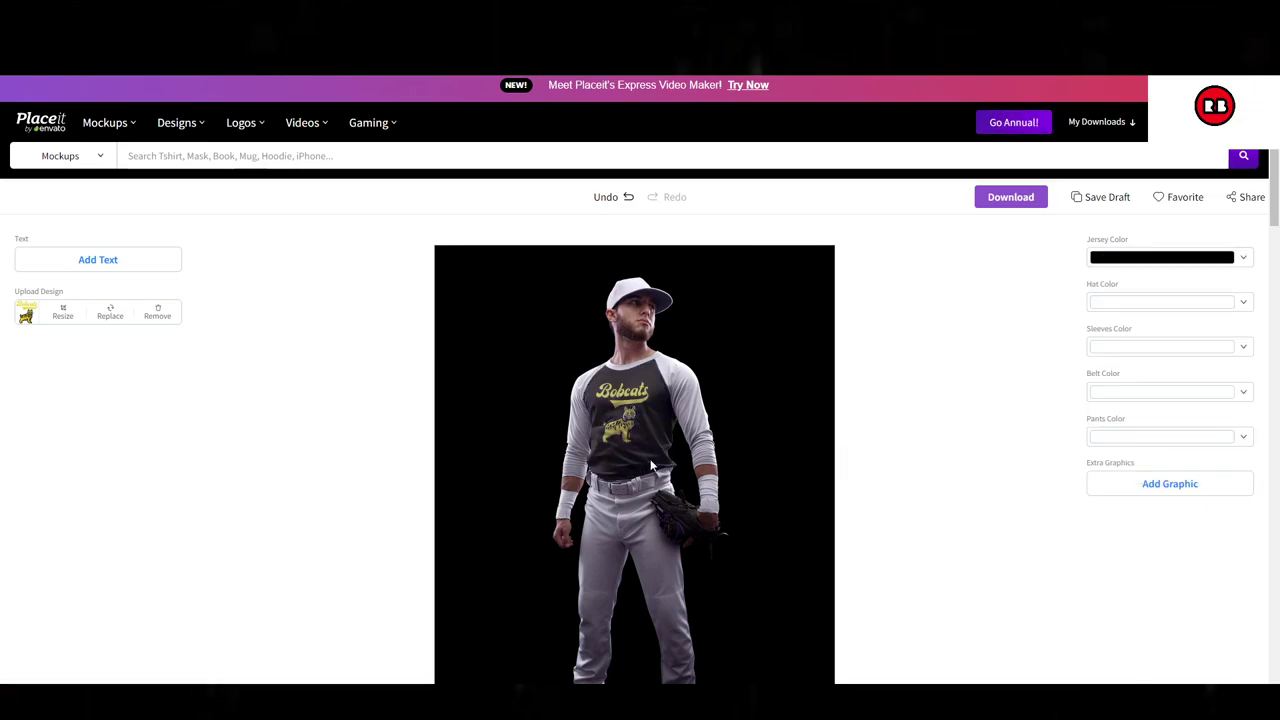
pyautogui.scroll(-1, 641, 468)
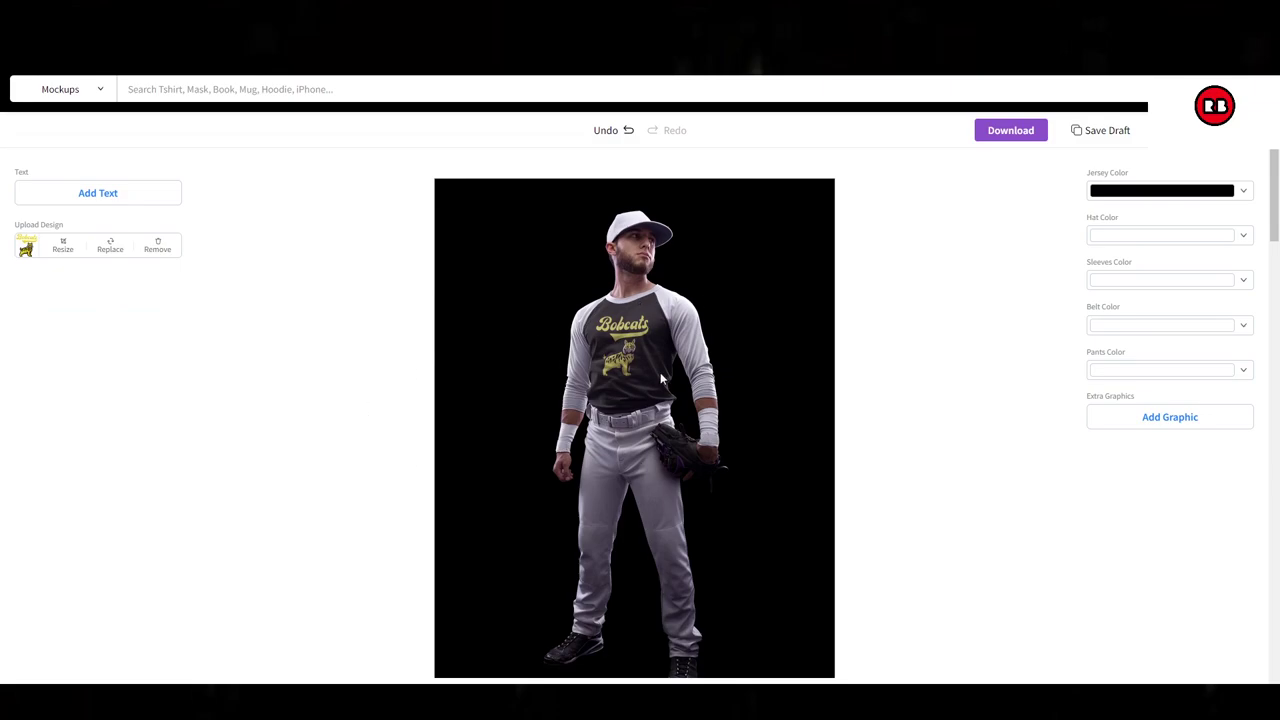
pyautogui.click(1239, 323)
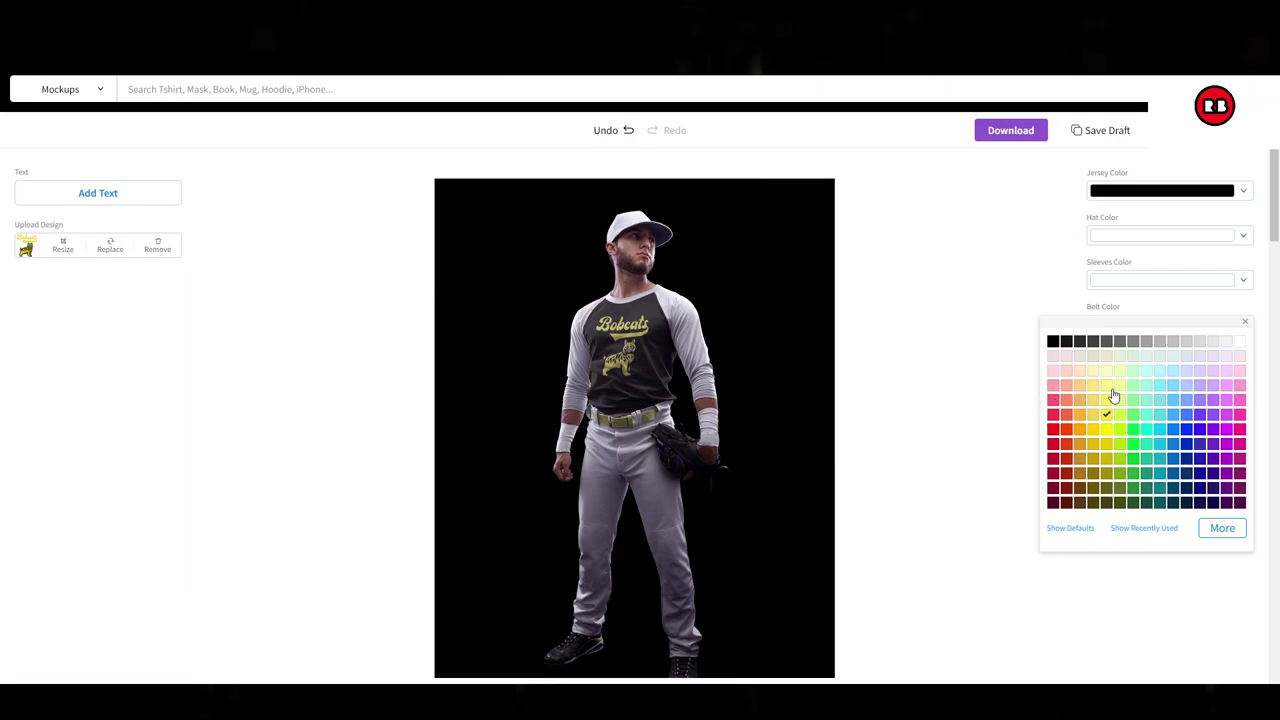
pyautogui.click(1052, 342)
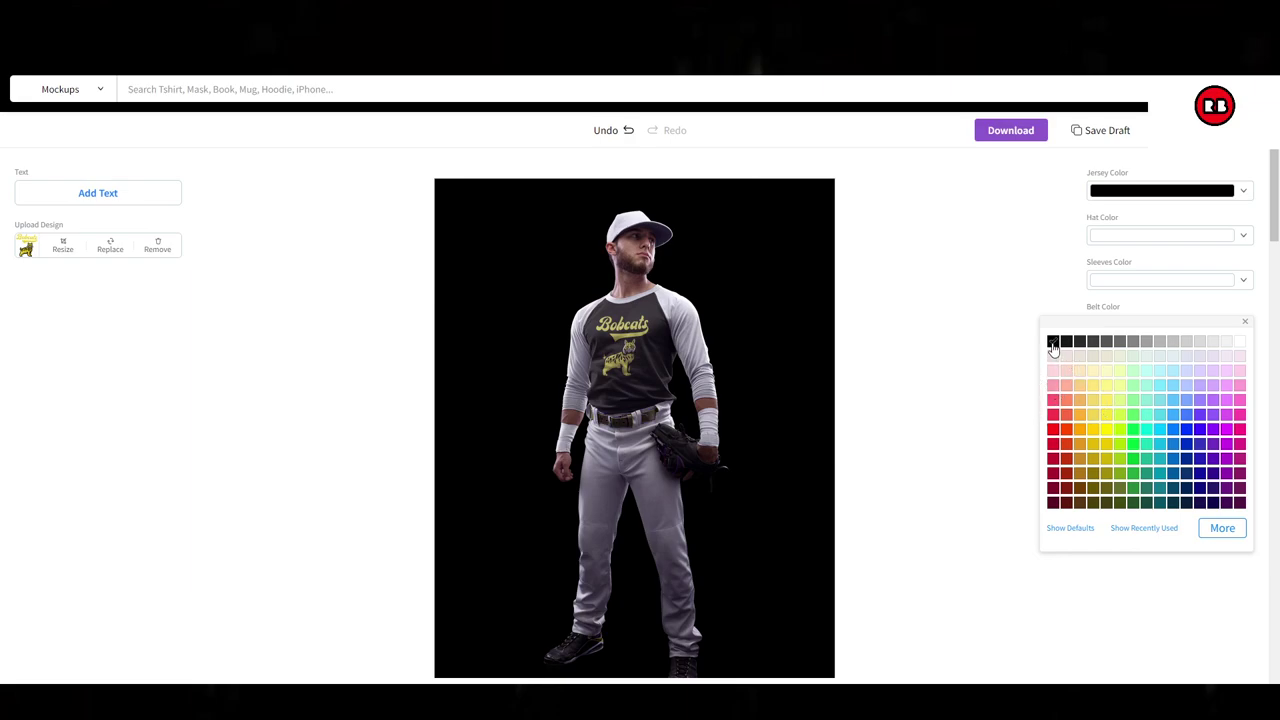
pyautogui.click(896, 331)
# - Set the baseball player's pants colour to a slightly darker yellow
pyautogui.click(1243, 373)
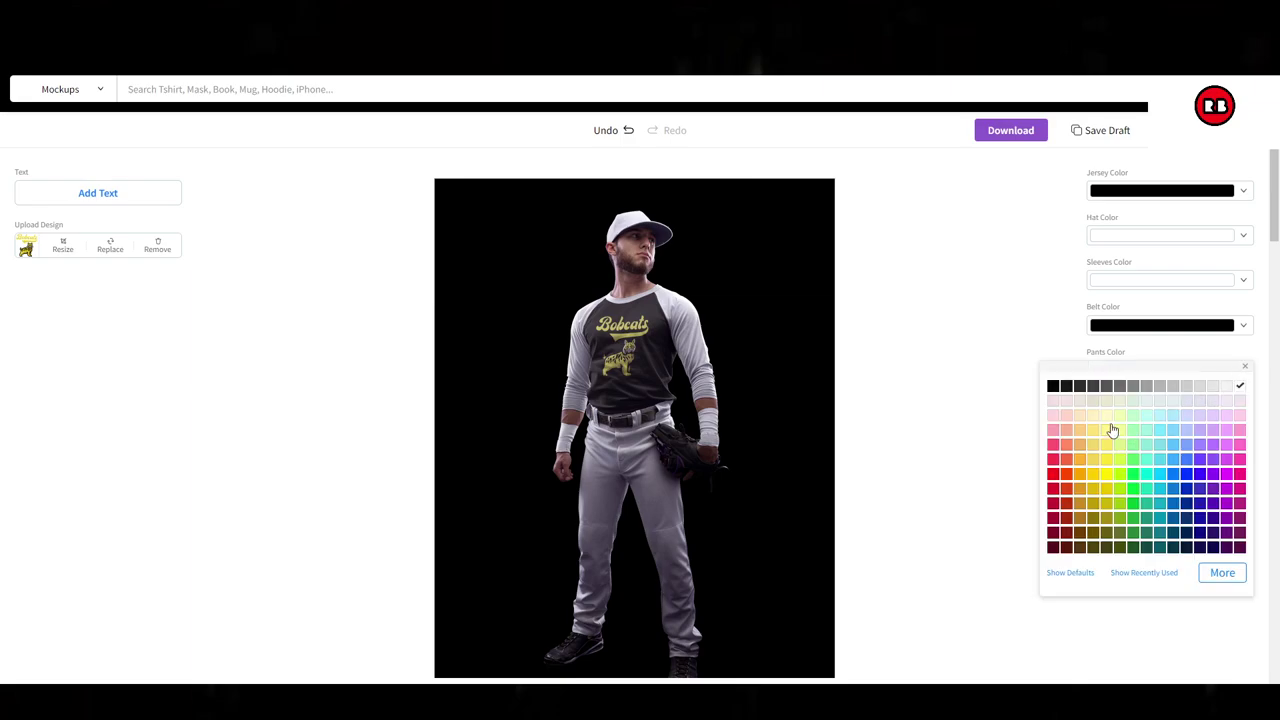
pyautogui.click(1105, 490)
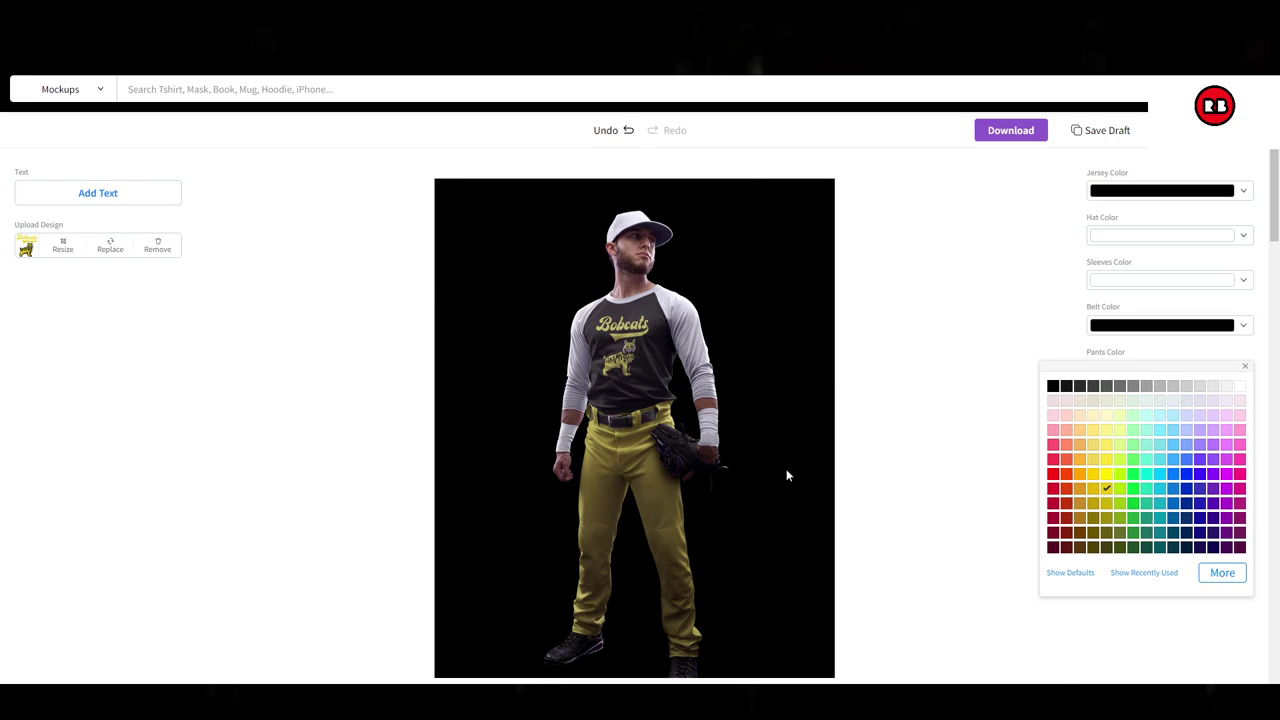
pyautogui.click(969, 379)
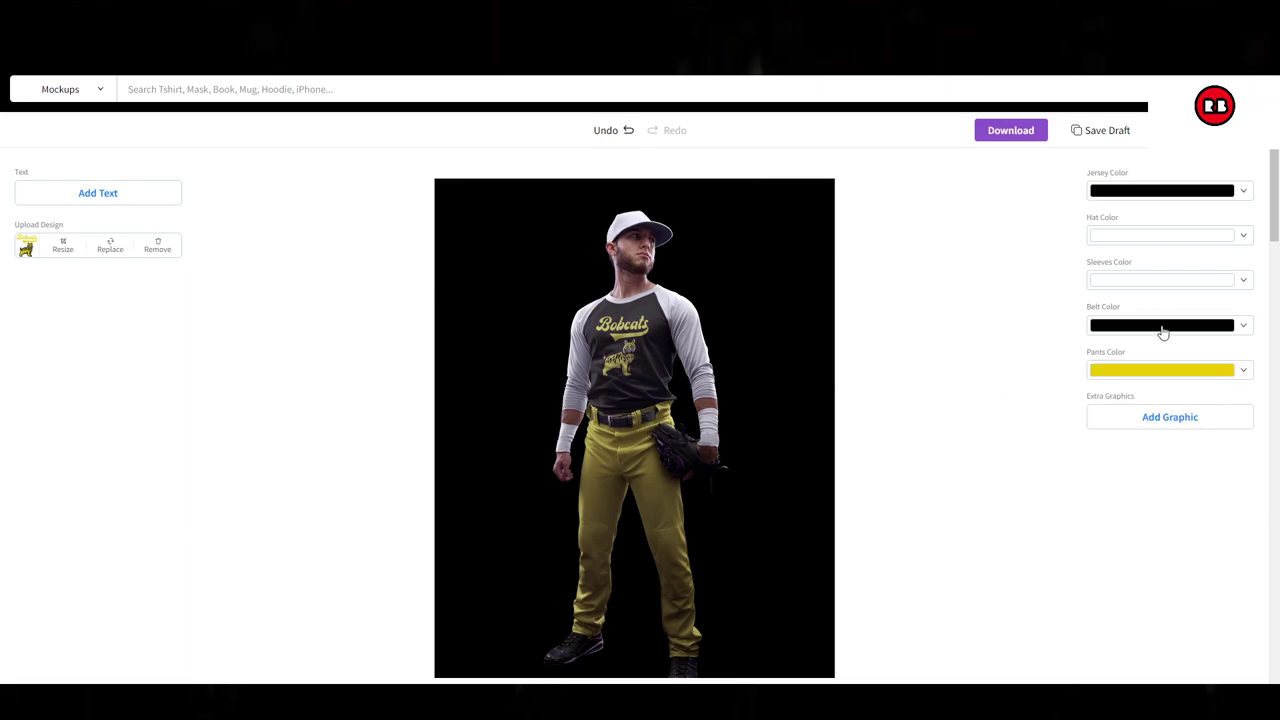
# - Set the jersey sleeves and the pants to the same bright pure yellow
pyautogui.click(1122, 283)
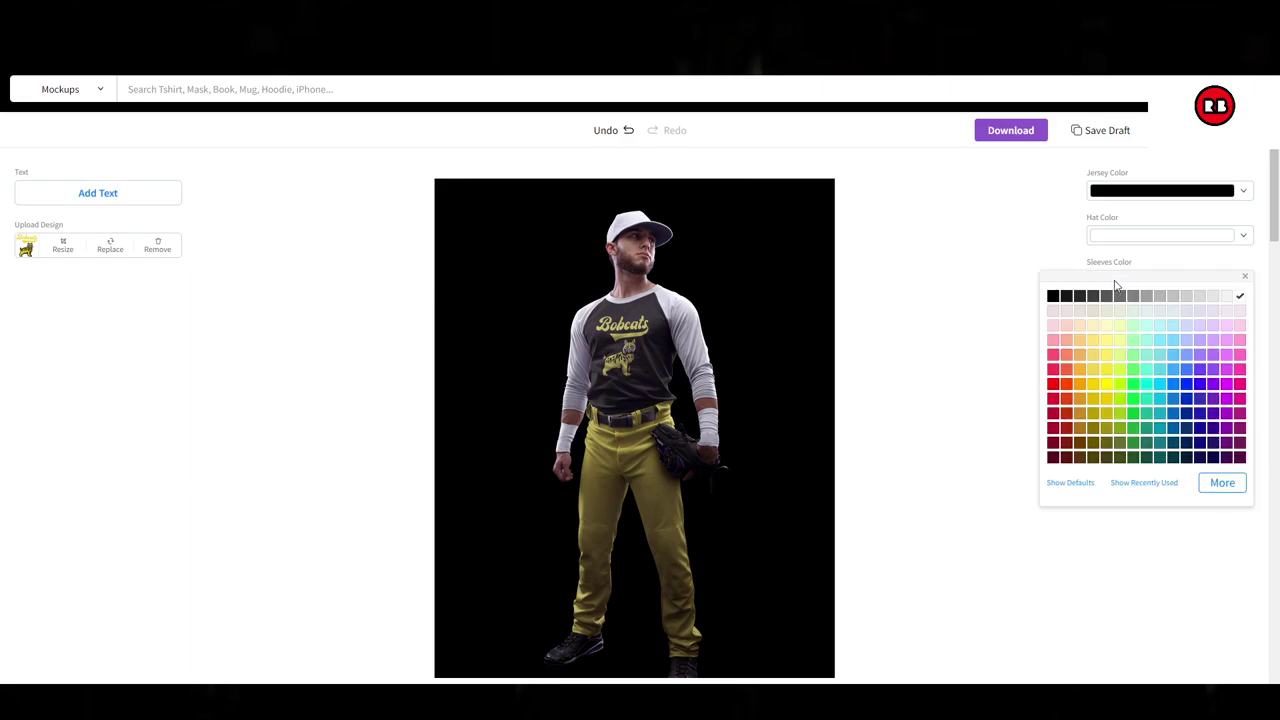
pyautogui.click(1107, 388)
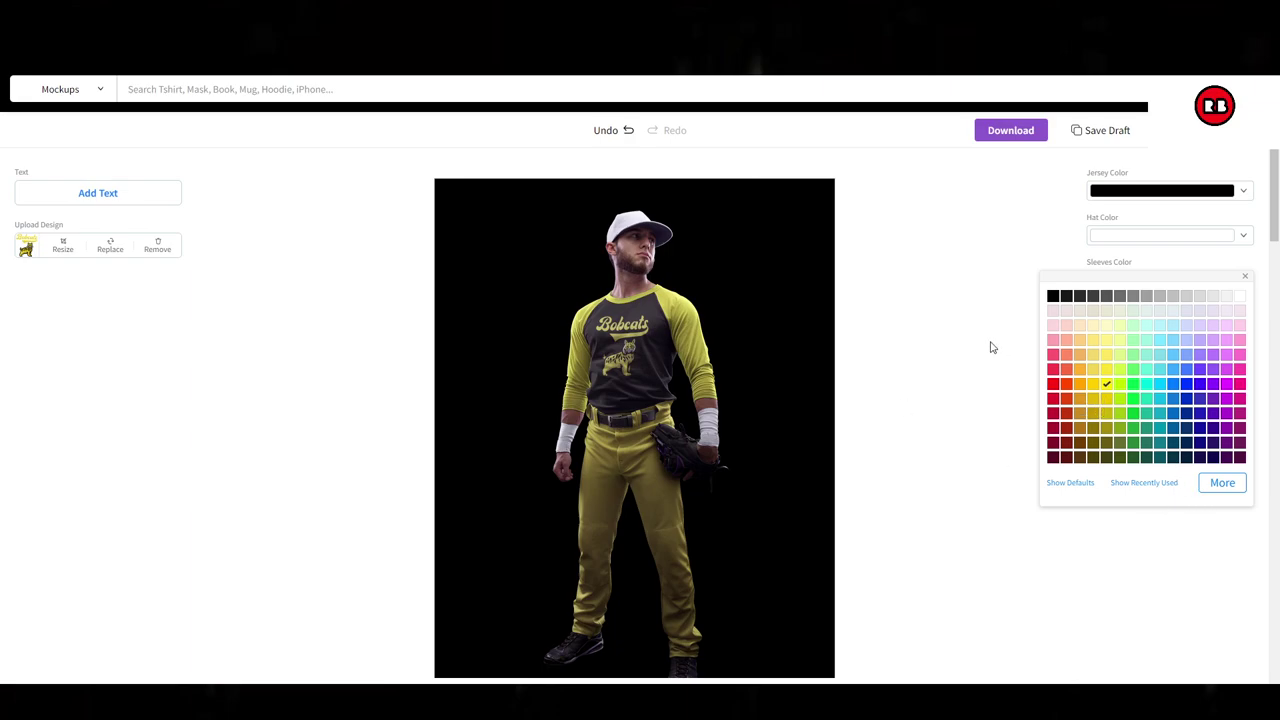
pyautogui.click(941, 333)
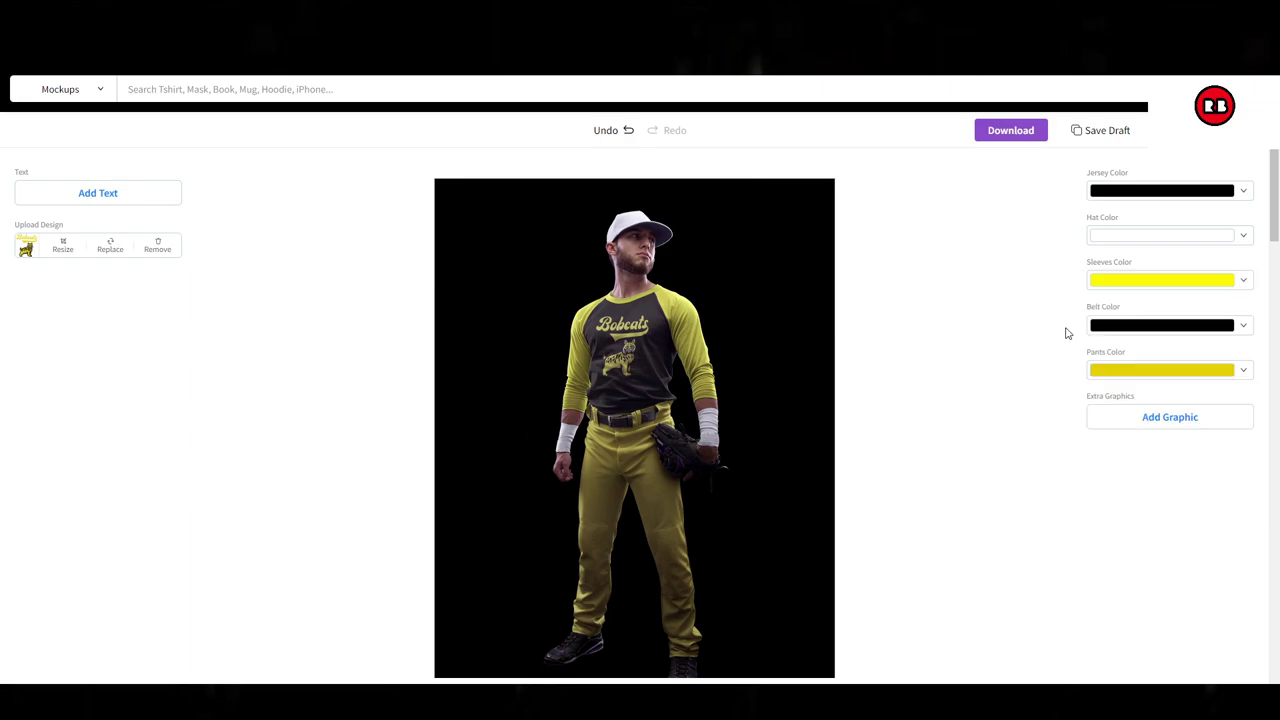
pyautogui.click(1165, 369)
pyautogui.click(1105, 477)
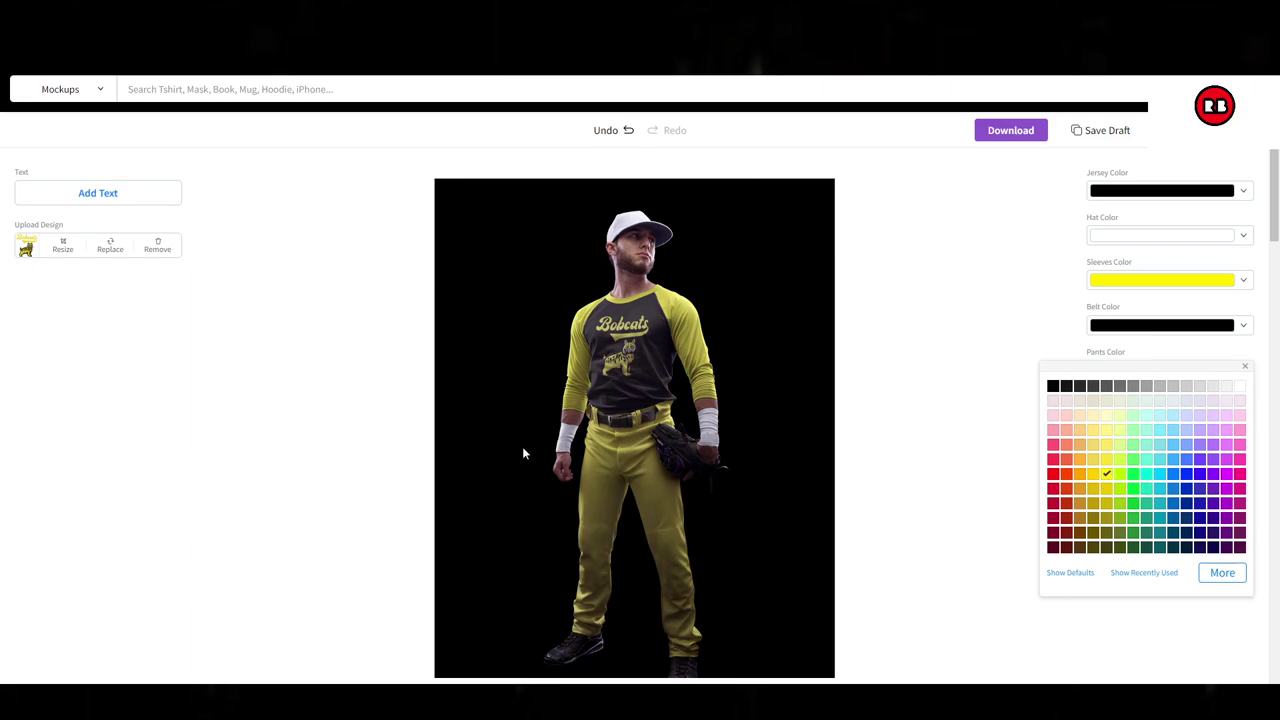
pyautogui.click(927, 245)
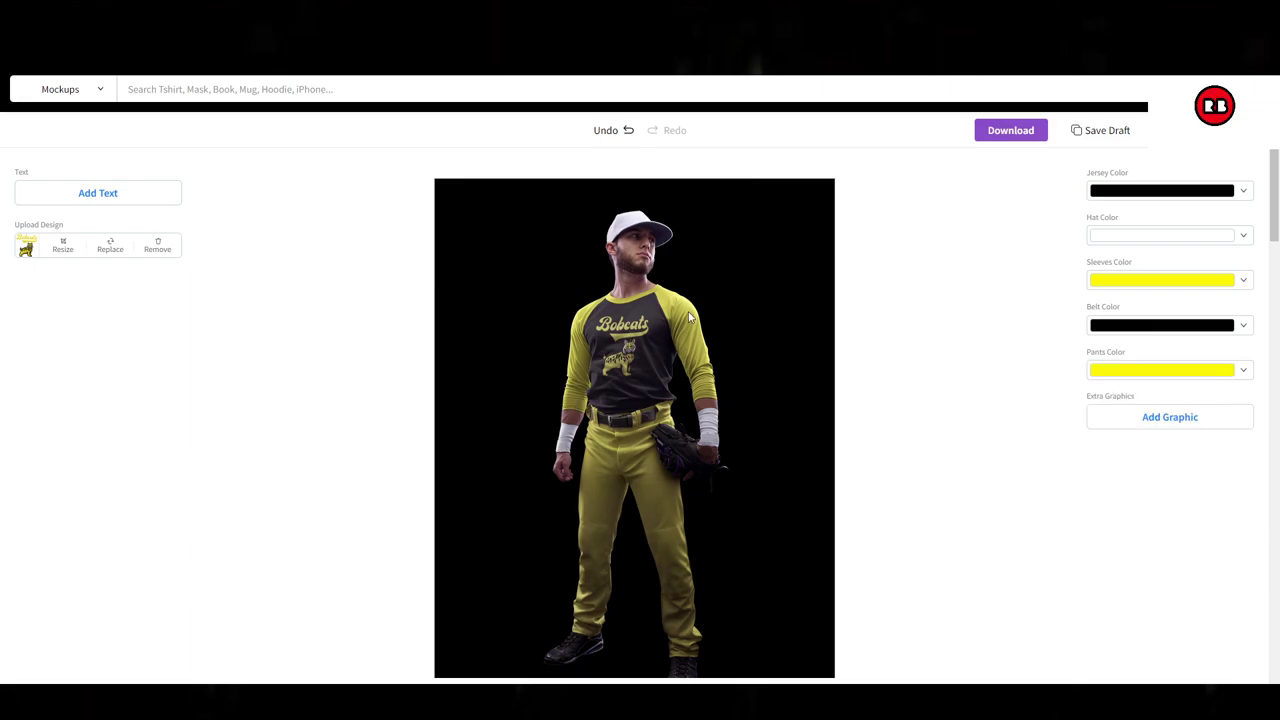
# - Set the baseball player's hat colour to the bright yellow used on the sleeves and pants
pyautogui.click(1154, 238)
pyautogui.click(1106, 342)
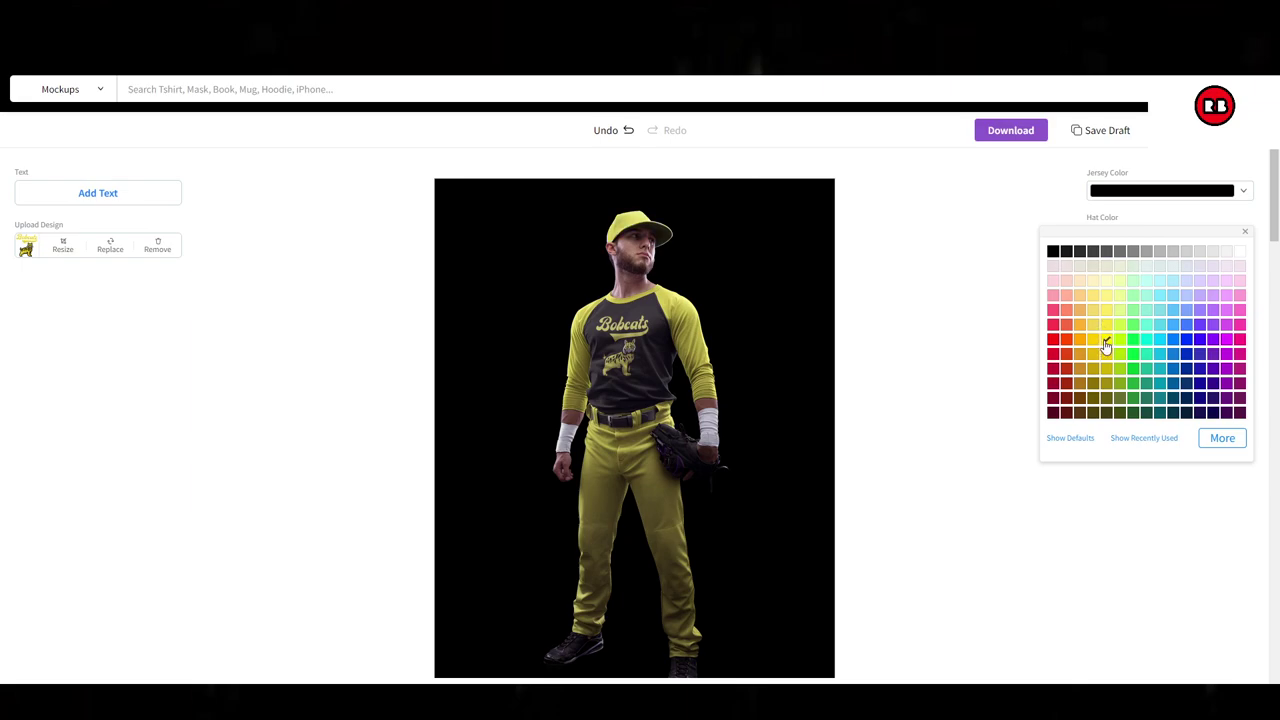
pyautogui.click(984, 346)
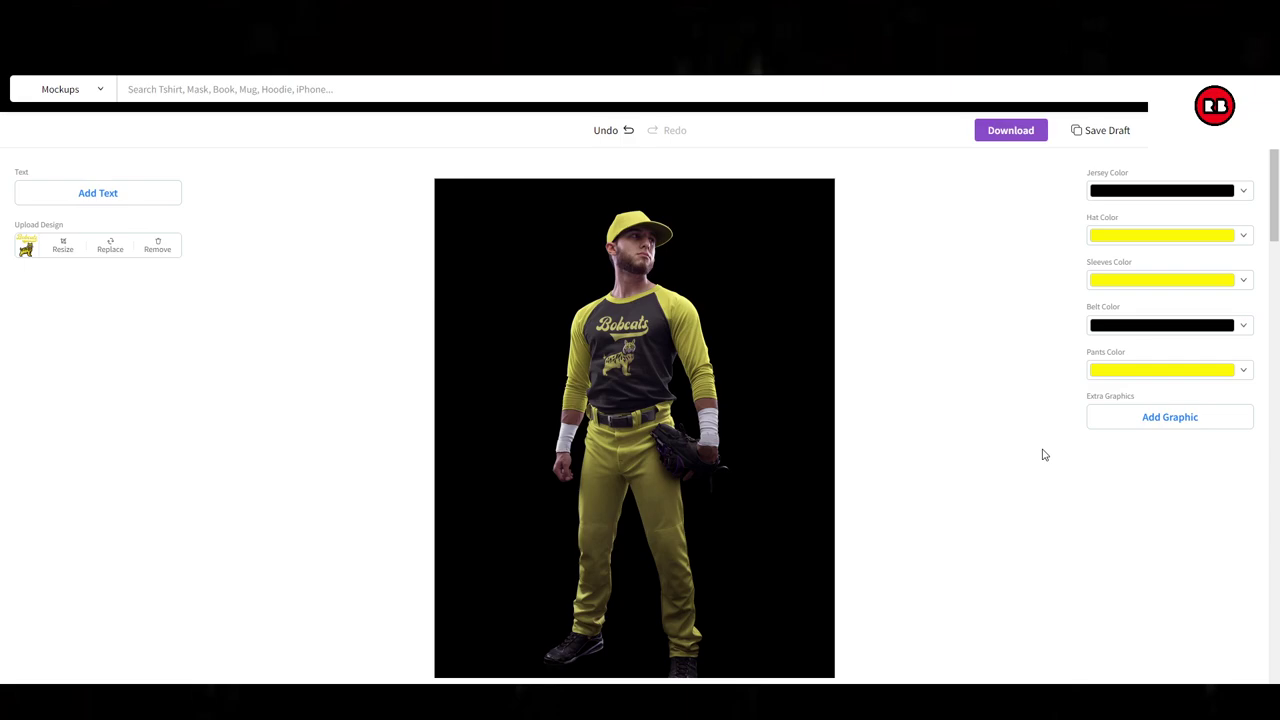
# - Open the transparent heather tee mockup of the smiling bearded man from the related templates with this model
pyautogui.scroll(-3, 600, 320)
pyautogui.scroll(3, 590, 350)
pyautogui.scroll(-1, 600, 390)
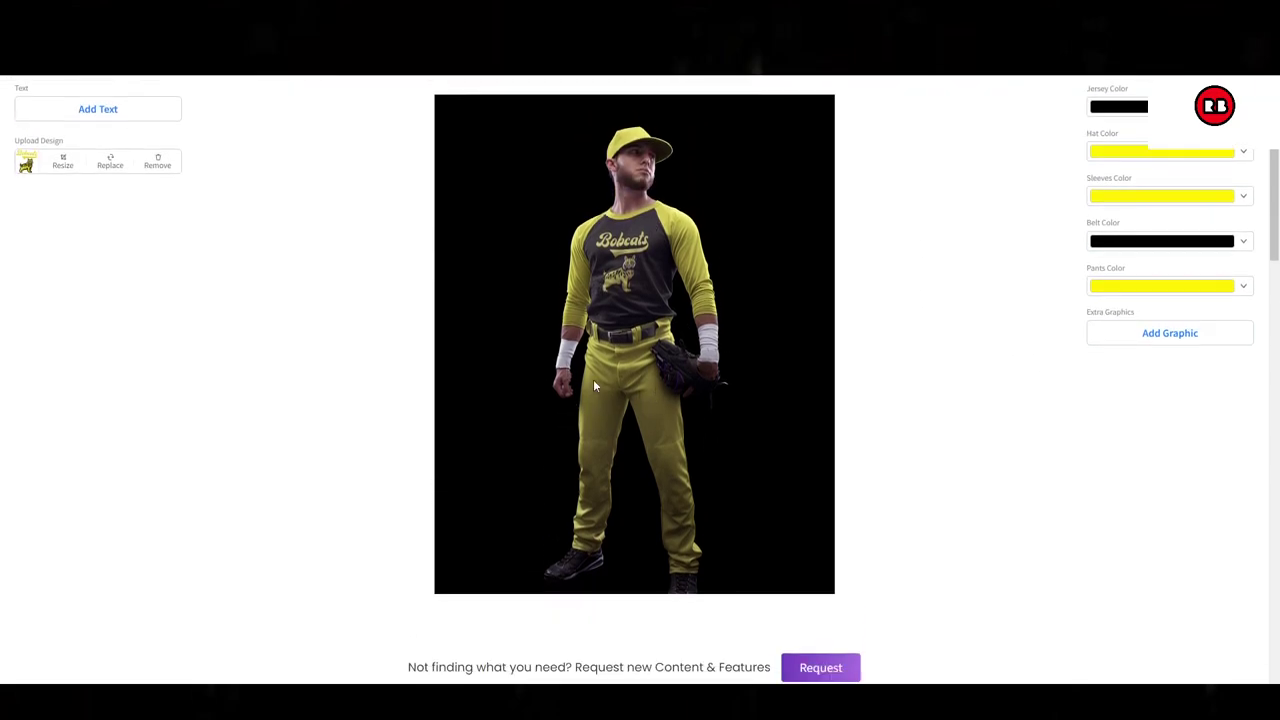
pyautogui.scroll(-8, 630, 360)
pyautogui.scroll(1, 1005, 440)
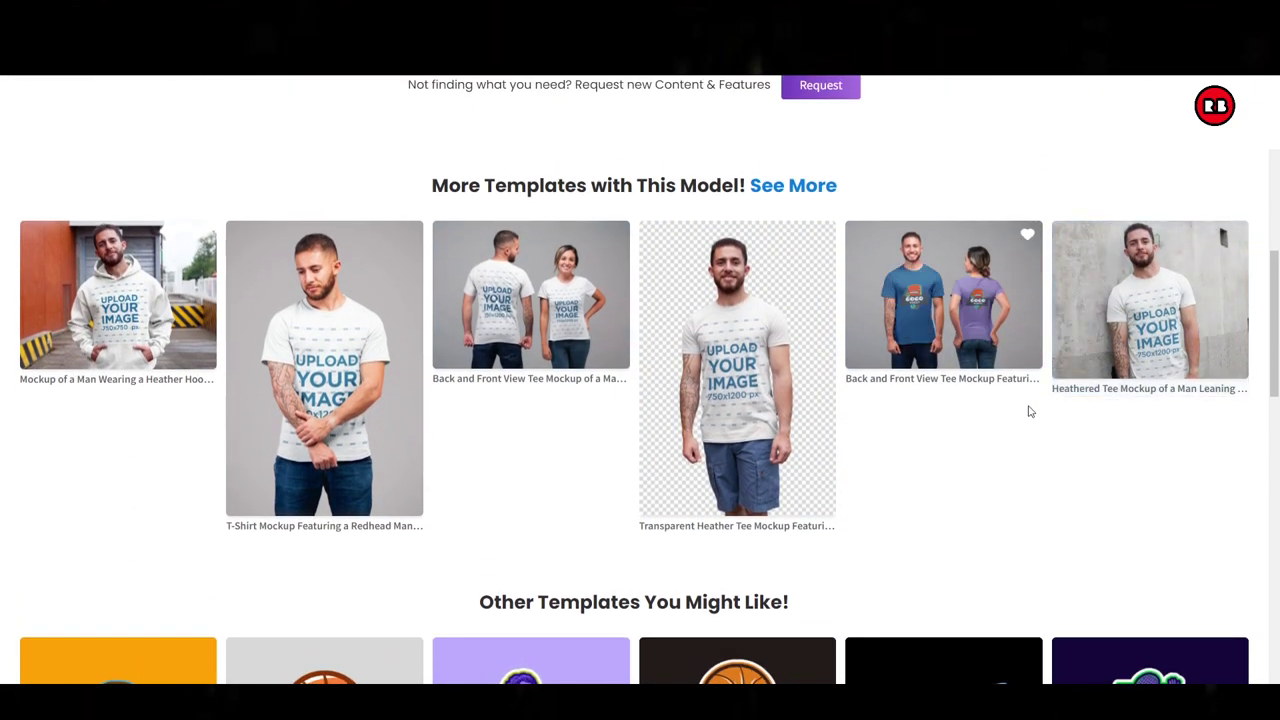
pyautogui.click(712, 260)
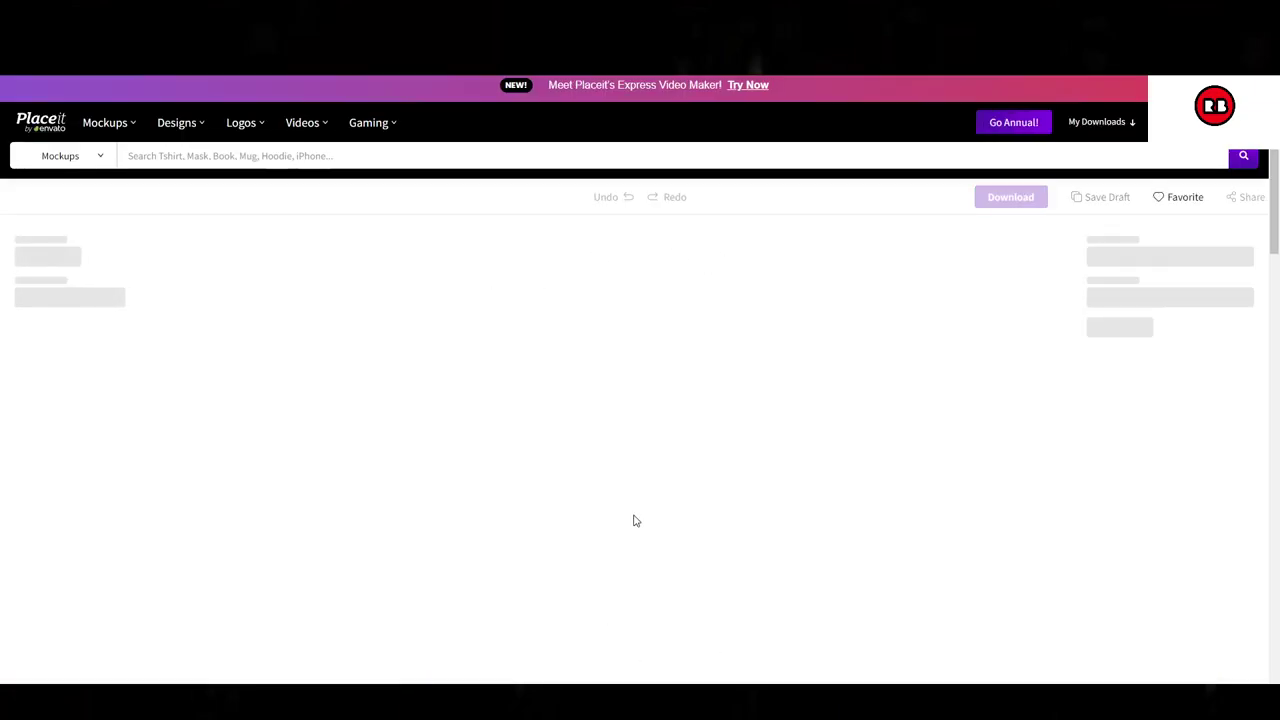
pyautogui.scroll(-1, 601, 443)
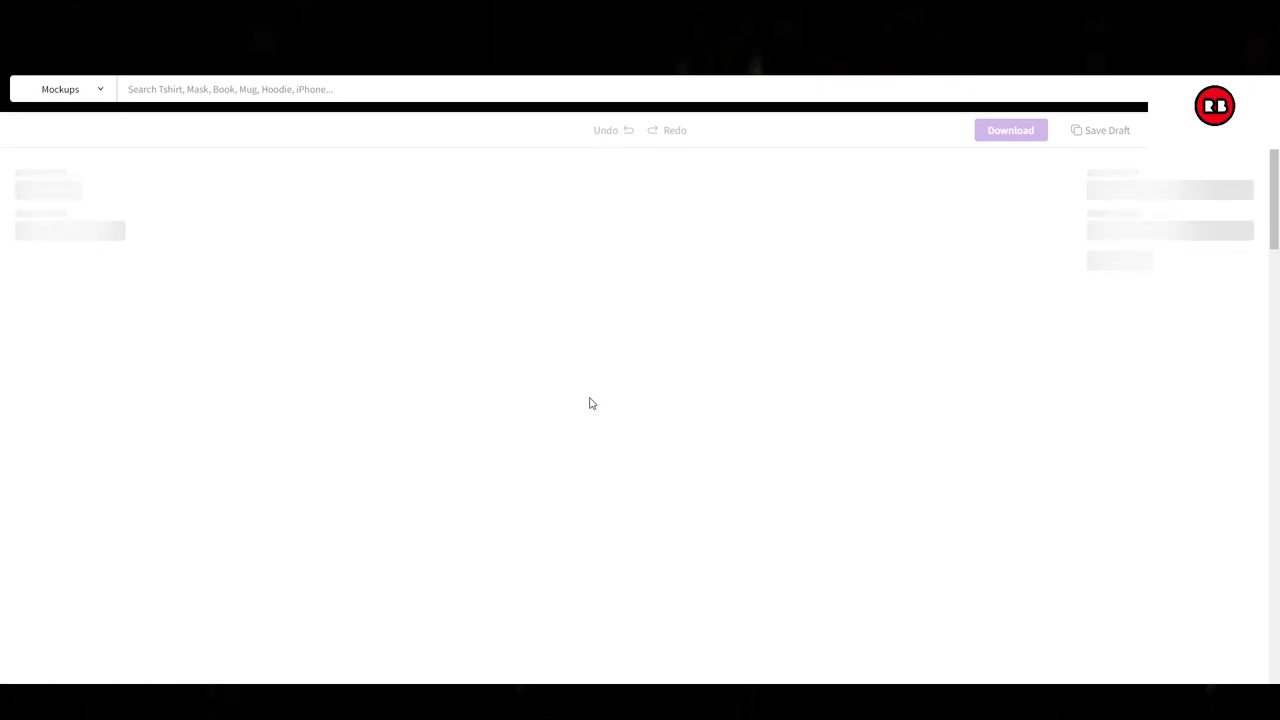
pyautogui.scroll(-1, 590, 404)
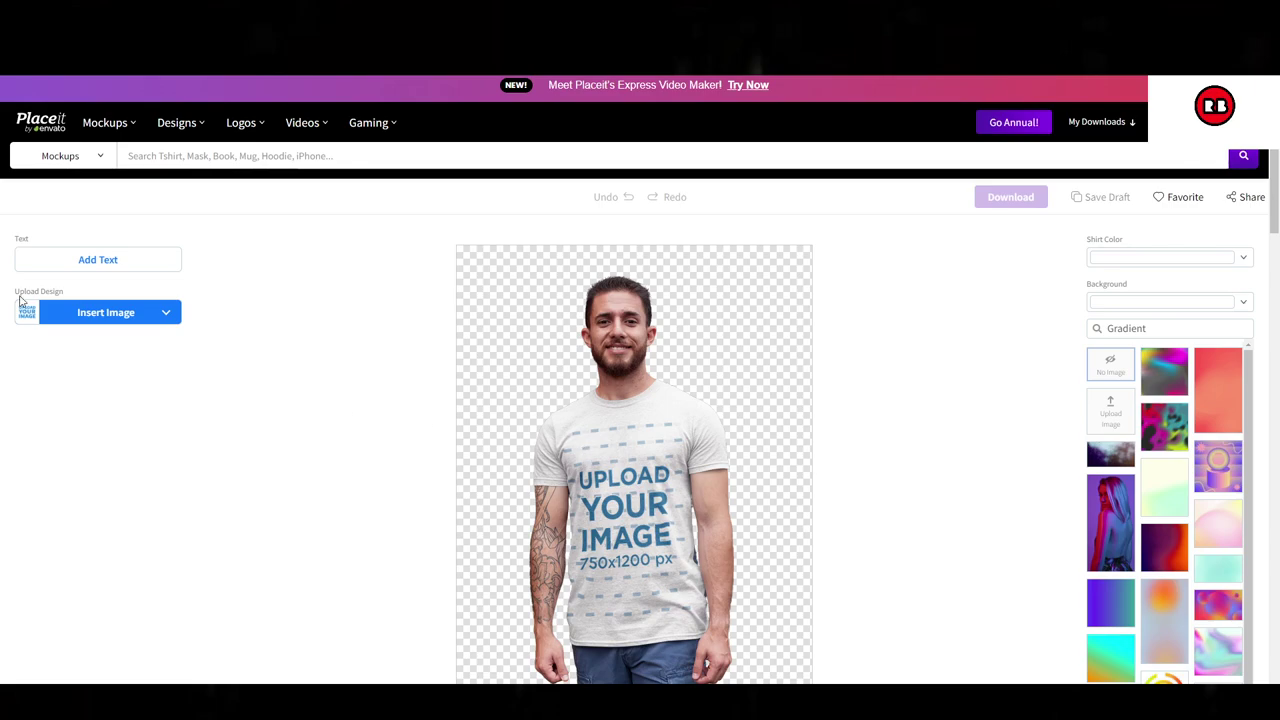
# - Upload the Bobcats PNG from the device to the tee mockup and crop it at its default placement
pyautogui.click(27, 311)
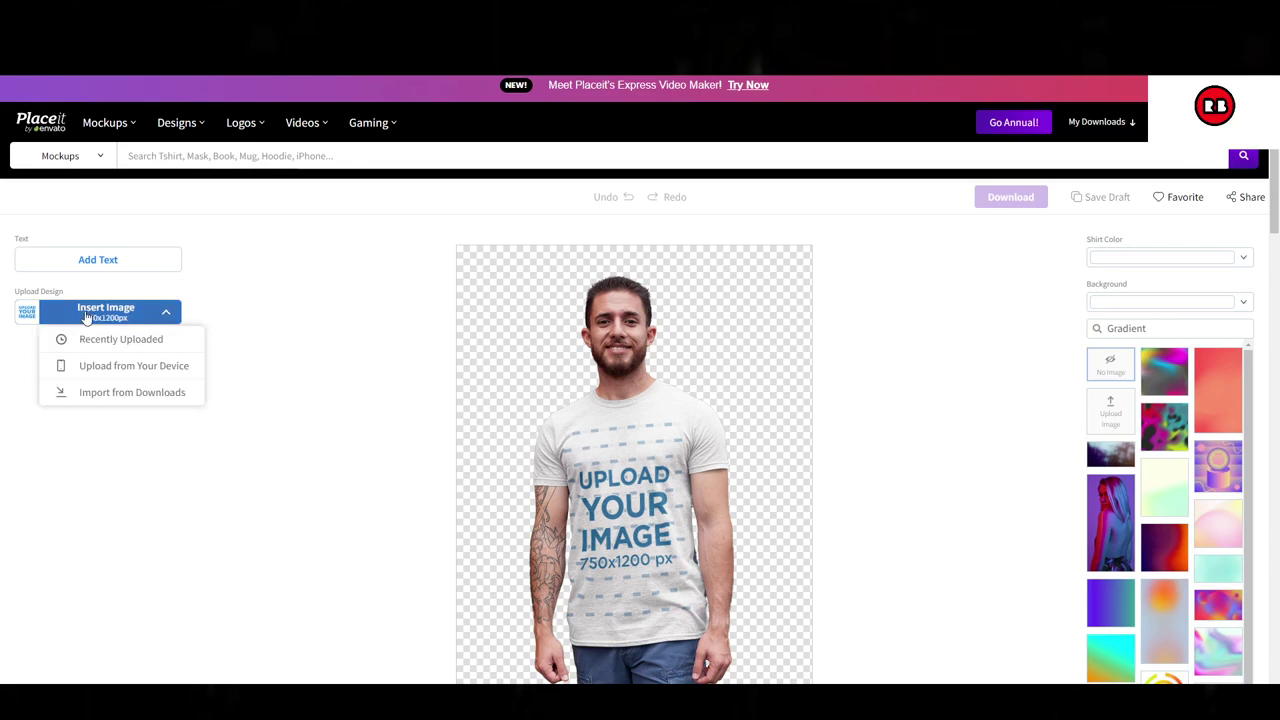
pyautogui.click(94, 341)
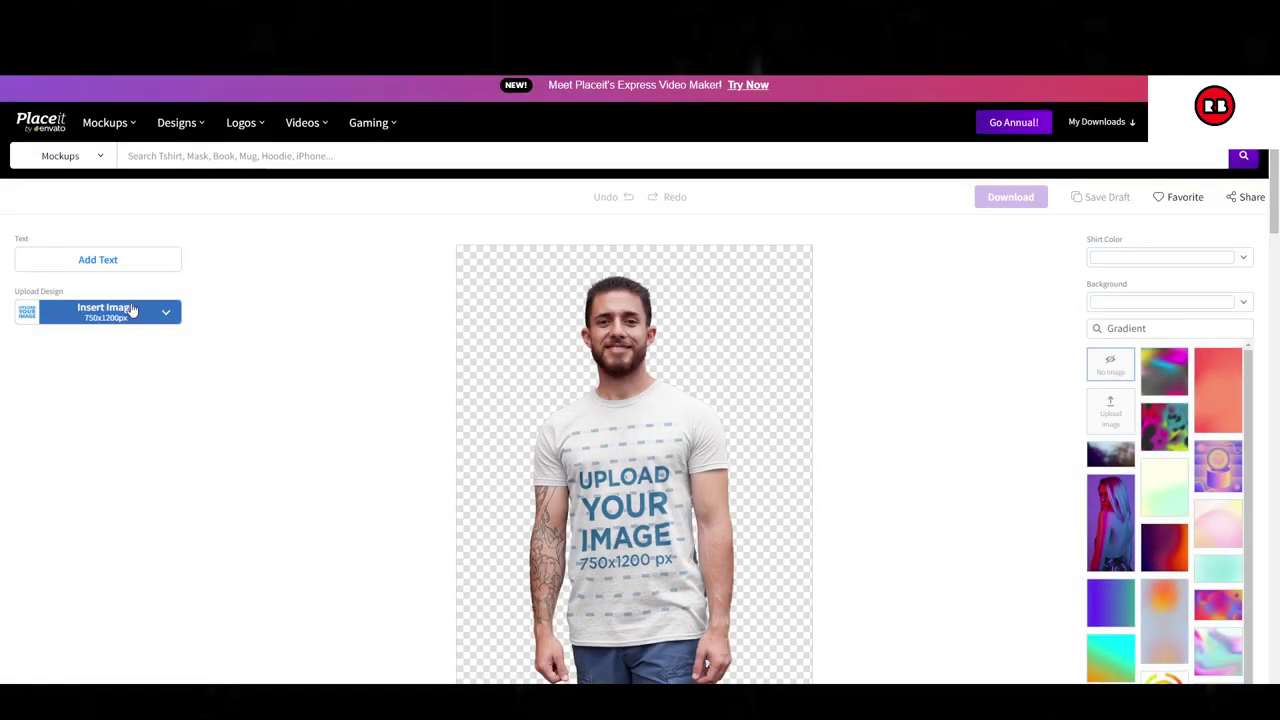
pyautogui.click(131, 312)
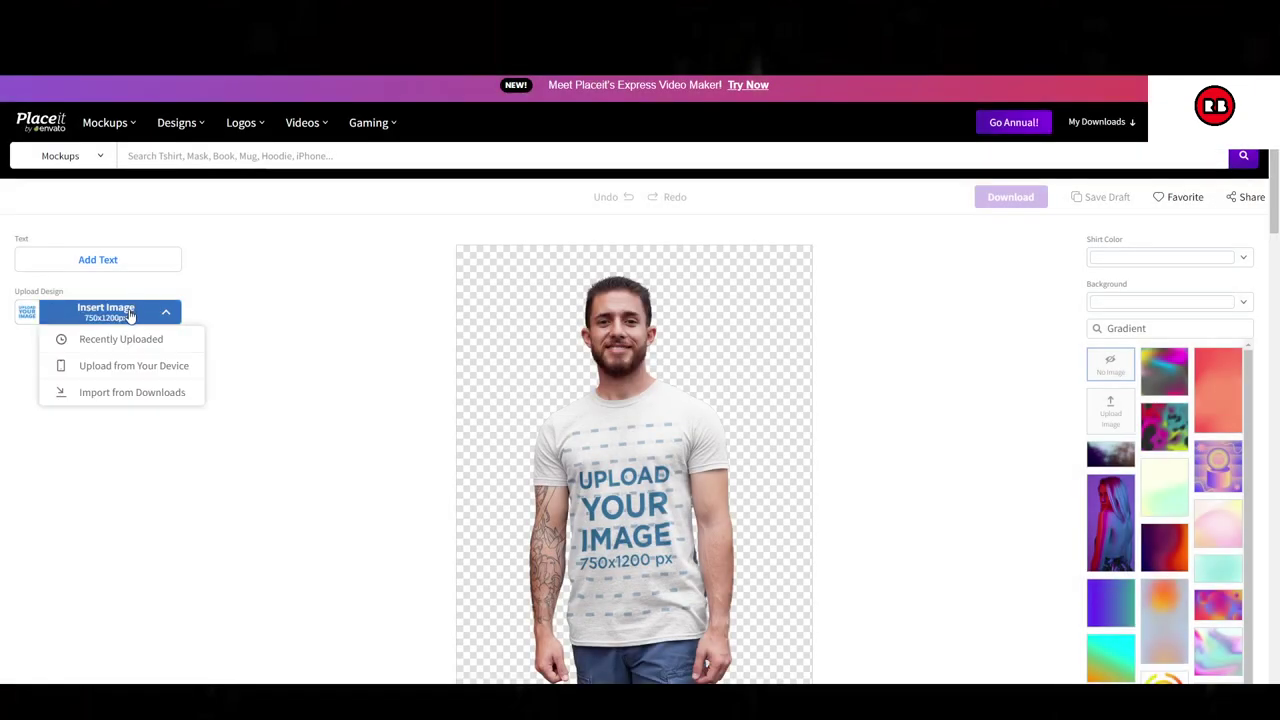
pyautogui.click(135, 372)
pyautogui.click(155, 110)
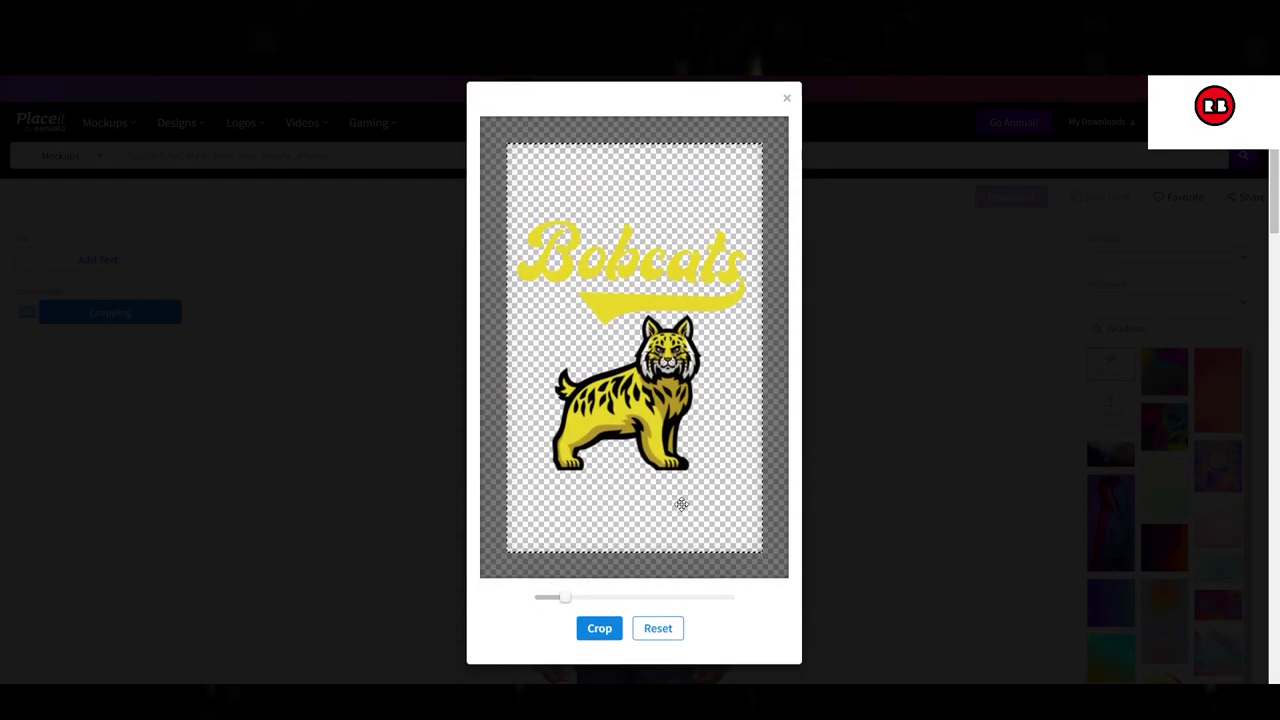
pyautogui.click(615, 637)
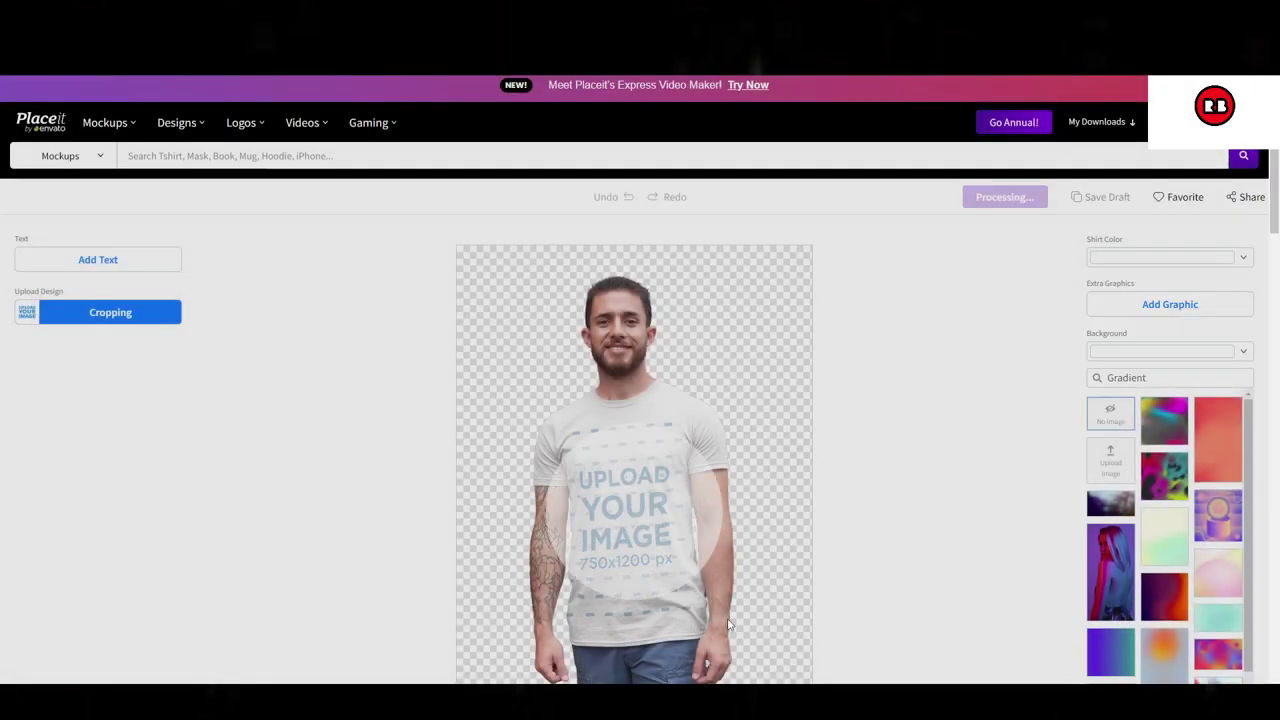
# - Move the Bobcats design up to the upper edge of the shirt's print area and apply the crop
pyautogui.scroll(-2, 867, 587)
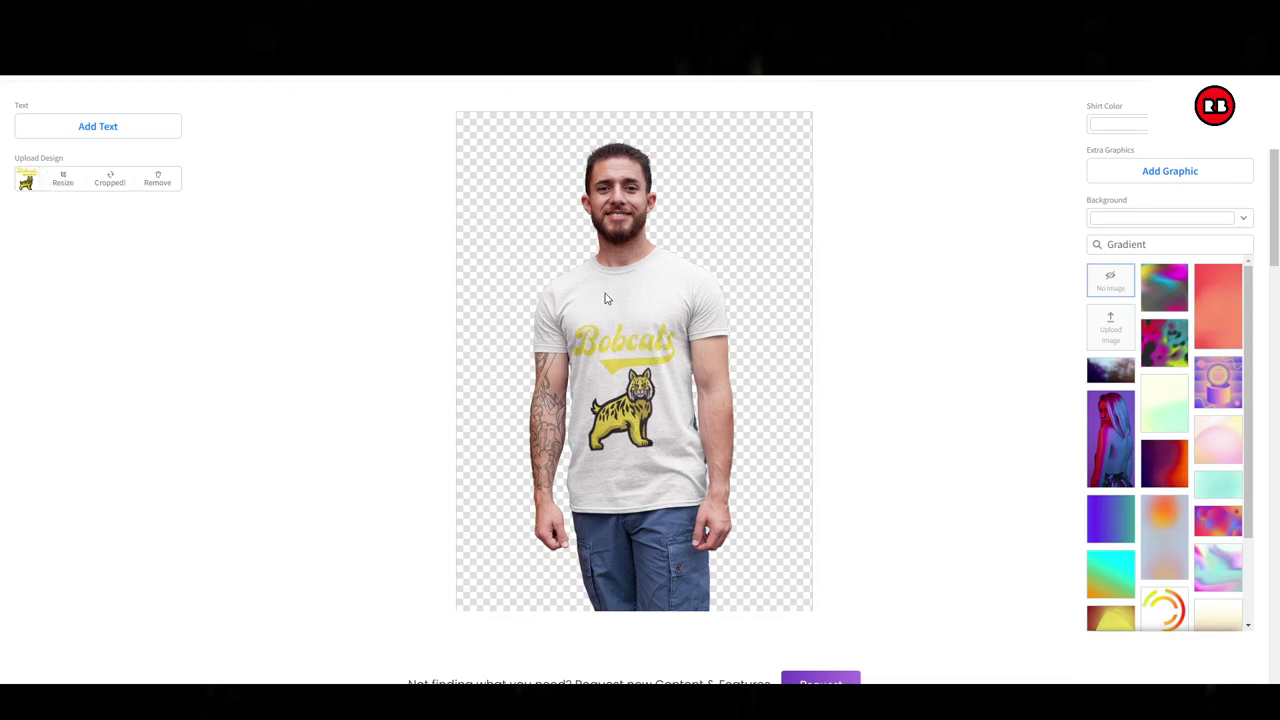
pyautogui.click(60, 177)
pyautogui.scroll(3, 665, 340)
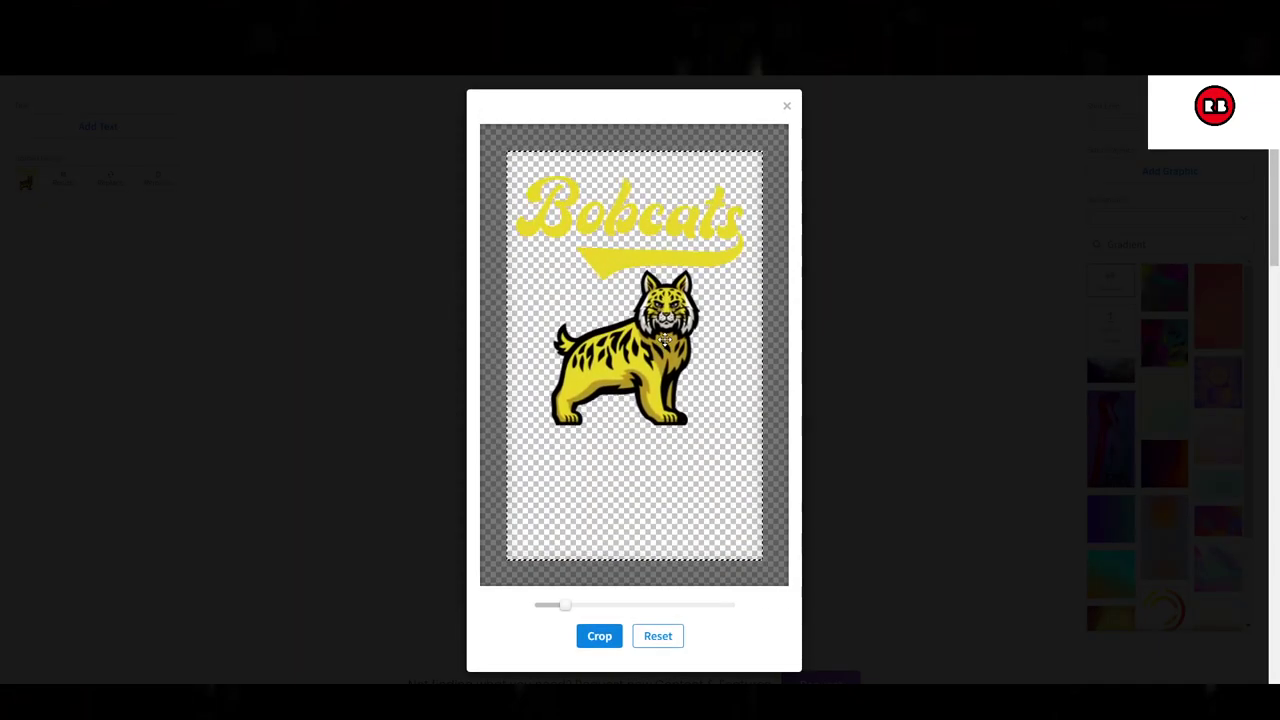
pyautogui.click(603, 637)
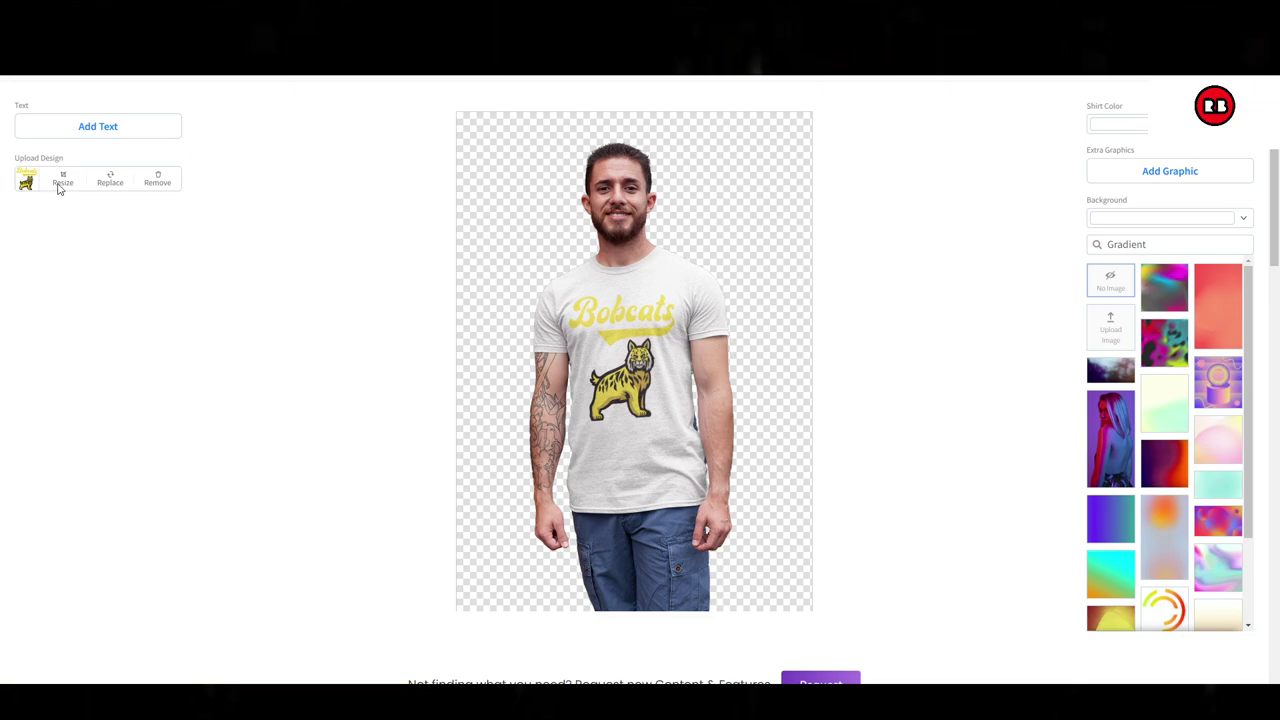
pyautogui.click(63, 180)
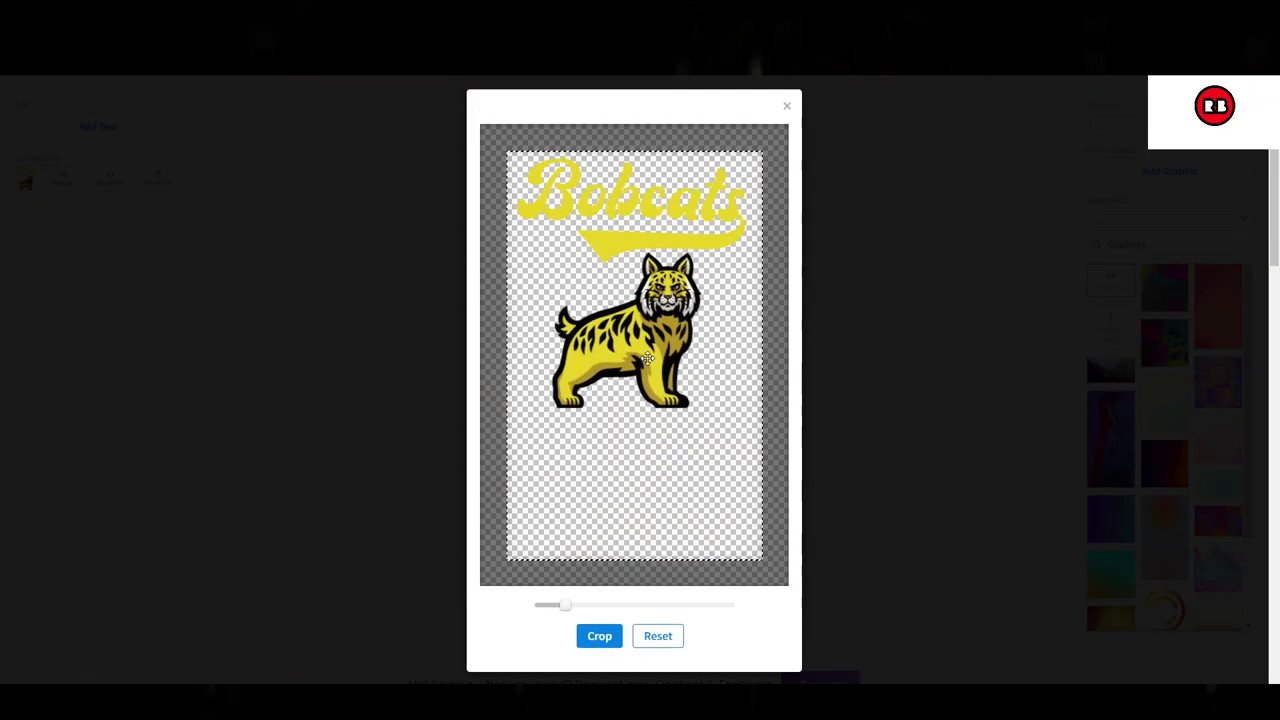
pyautogui.click(600, 636)
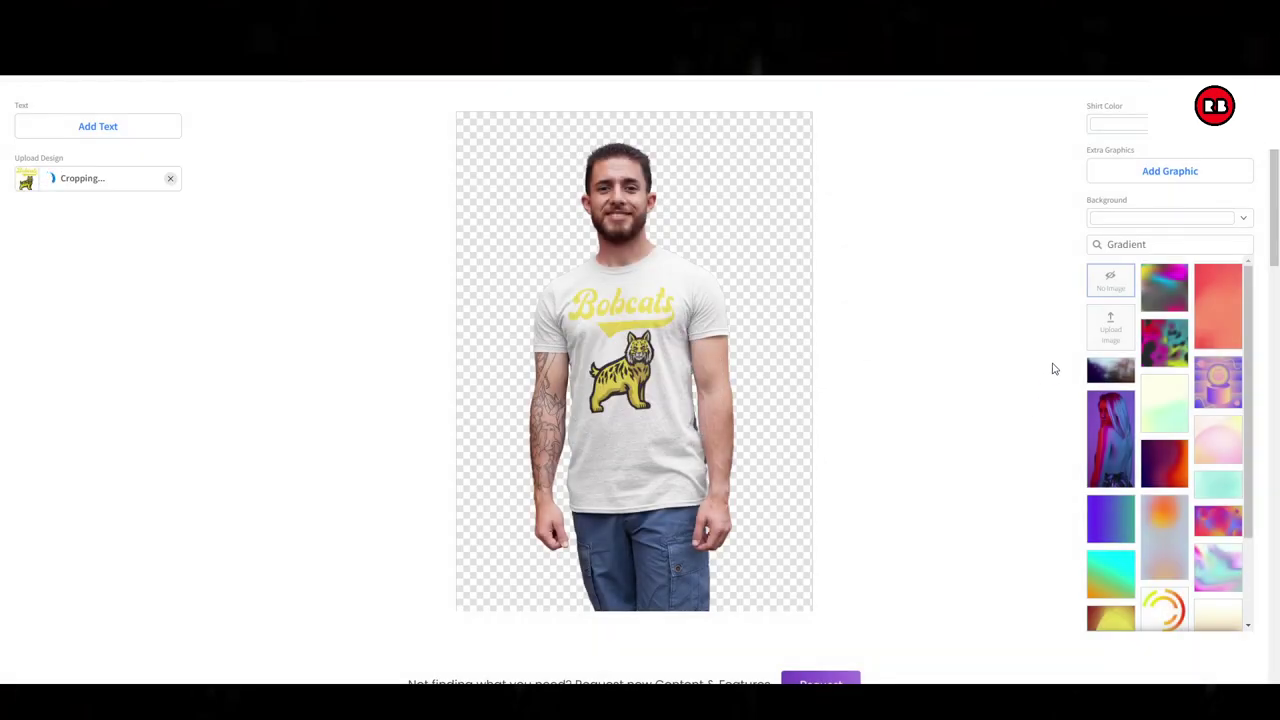
# - Set the tee mockup's shirt colour to black
pyautogui.click(1117, 124)
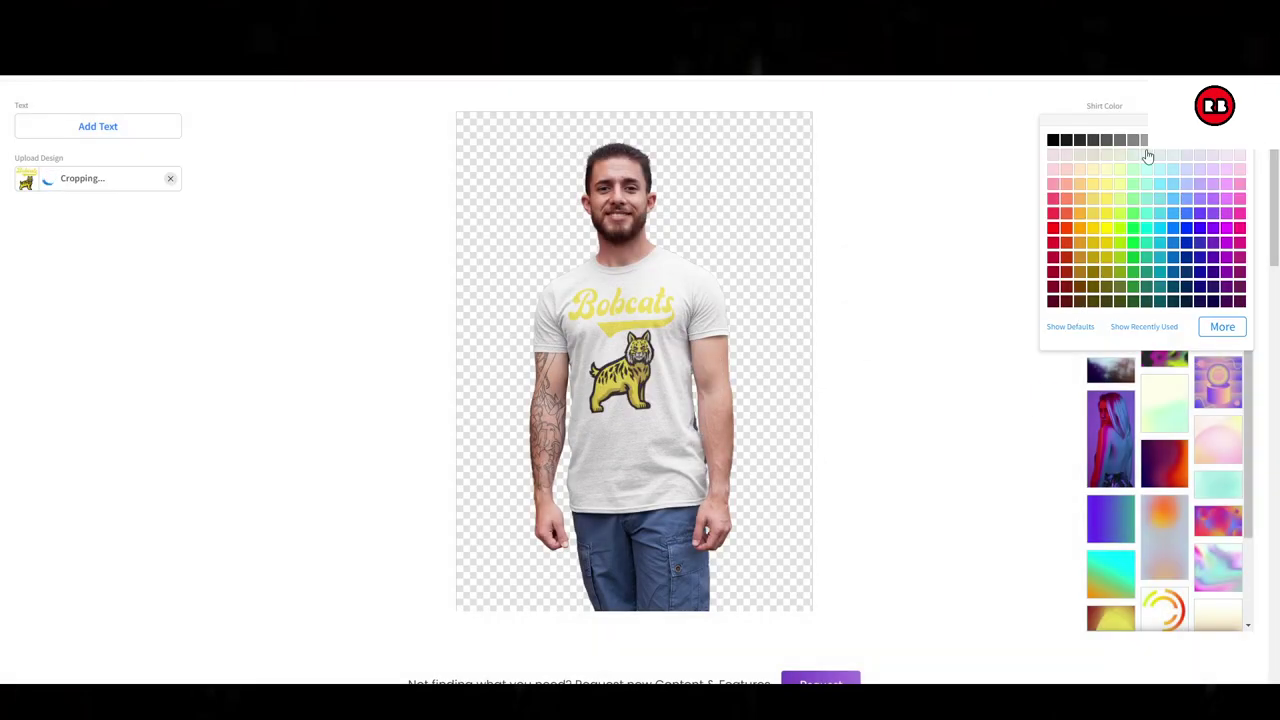
pyautogui.click(1052, 141)
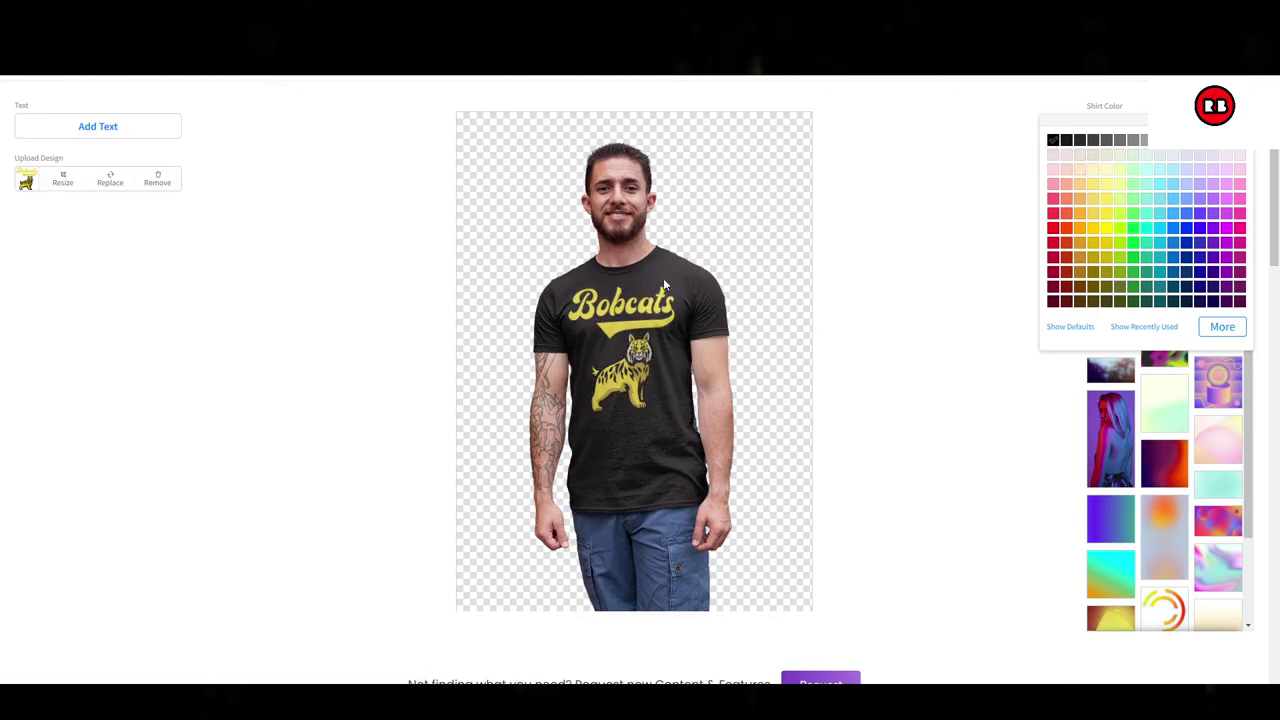
pyautogui.click(911, 366)
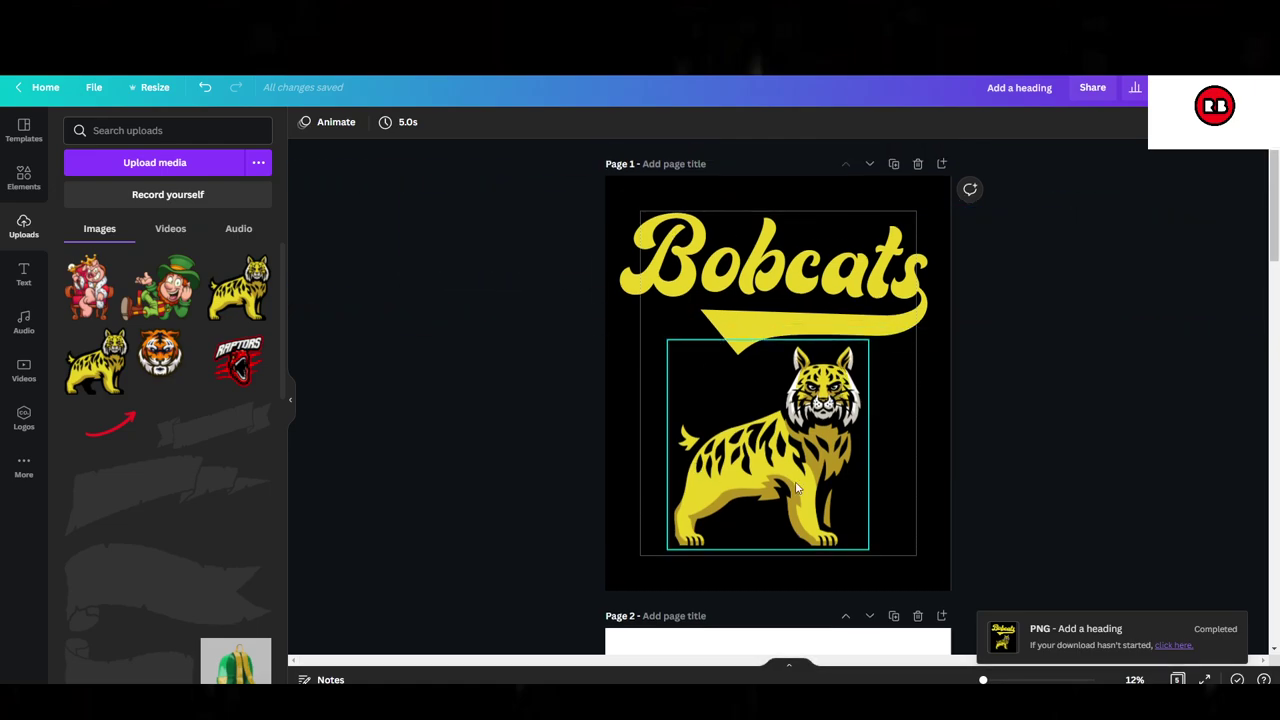
pyautogui.scroll(-5, 797, 488)
pyautogui.scroll(-3, 752, 345)
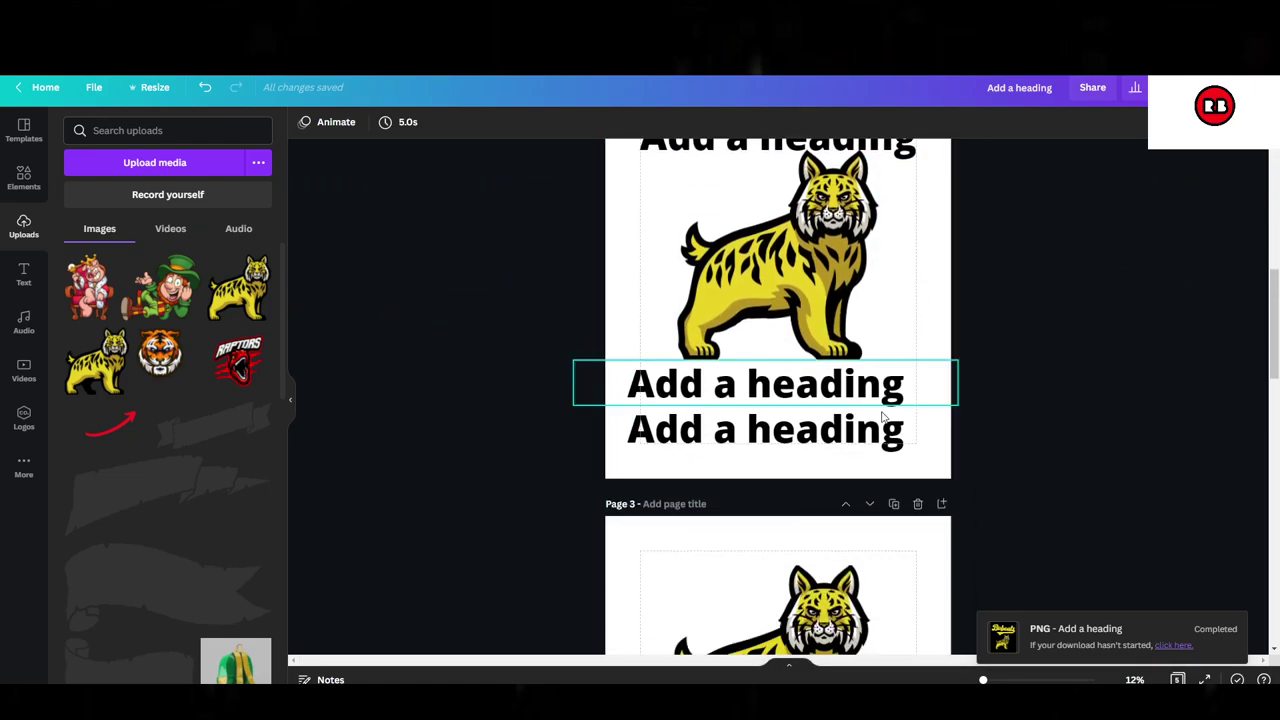
pyautogui.scroll(3, 828, 425)
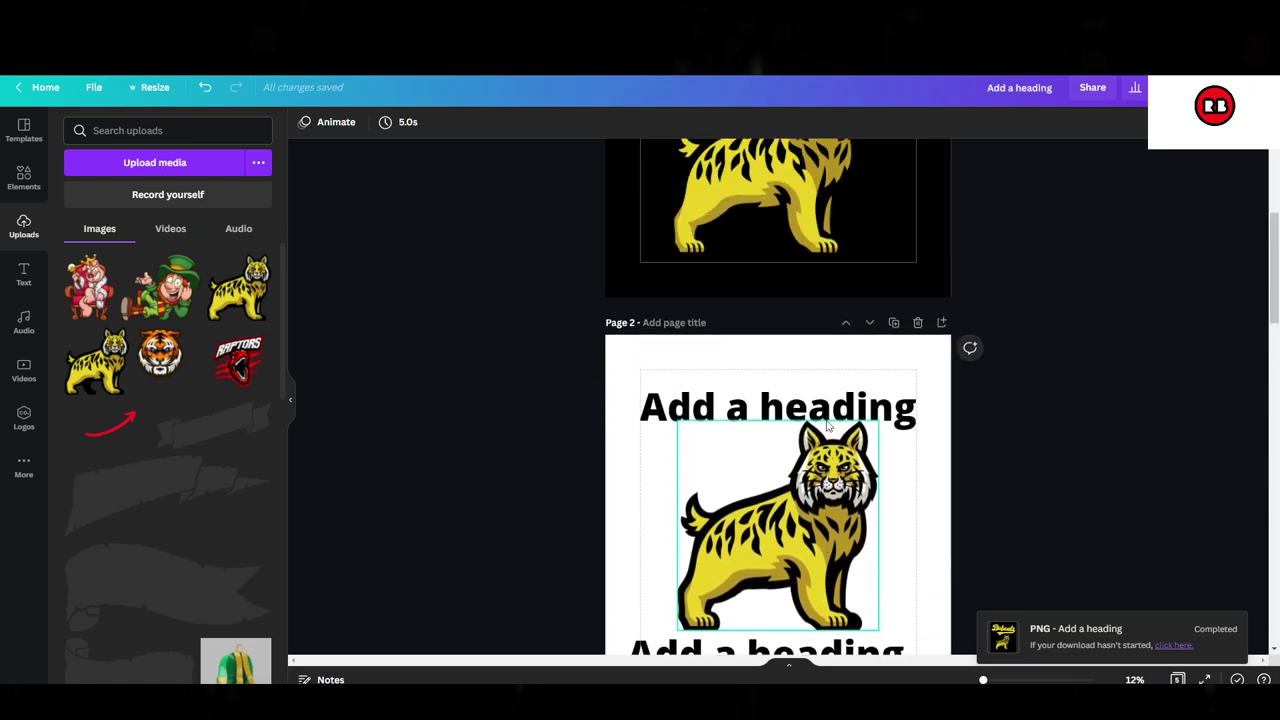
pyautogui.scroll(3, 828, 425)
pyautogui.scroll(1, 903, 350)
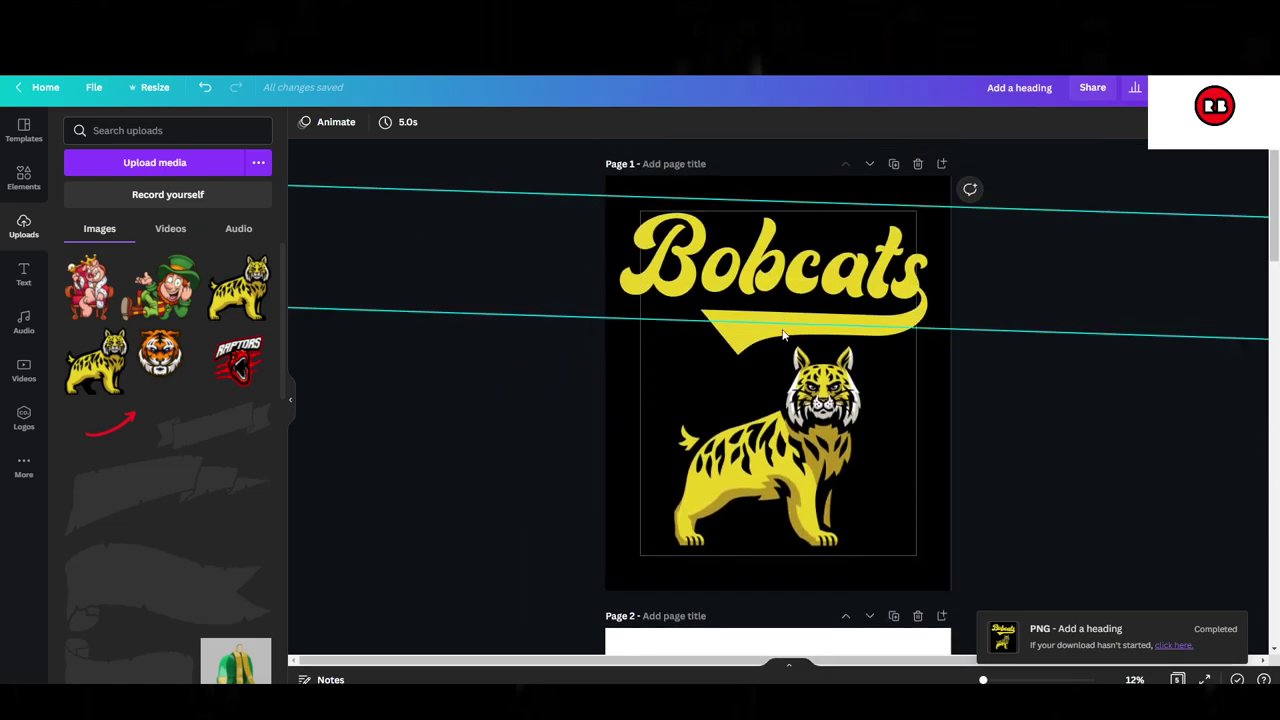
# - Look through the layout variations on all five pages of the Canva wildcat document, including the vertical heading layouts
pyautogui.scroll(-3, 908, 457)
pyautogui.scroll(3, 820, 378)
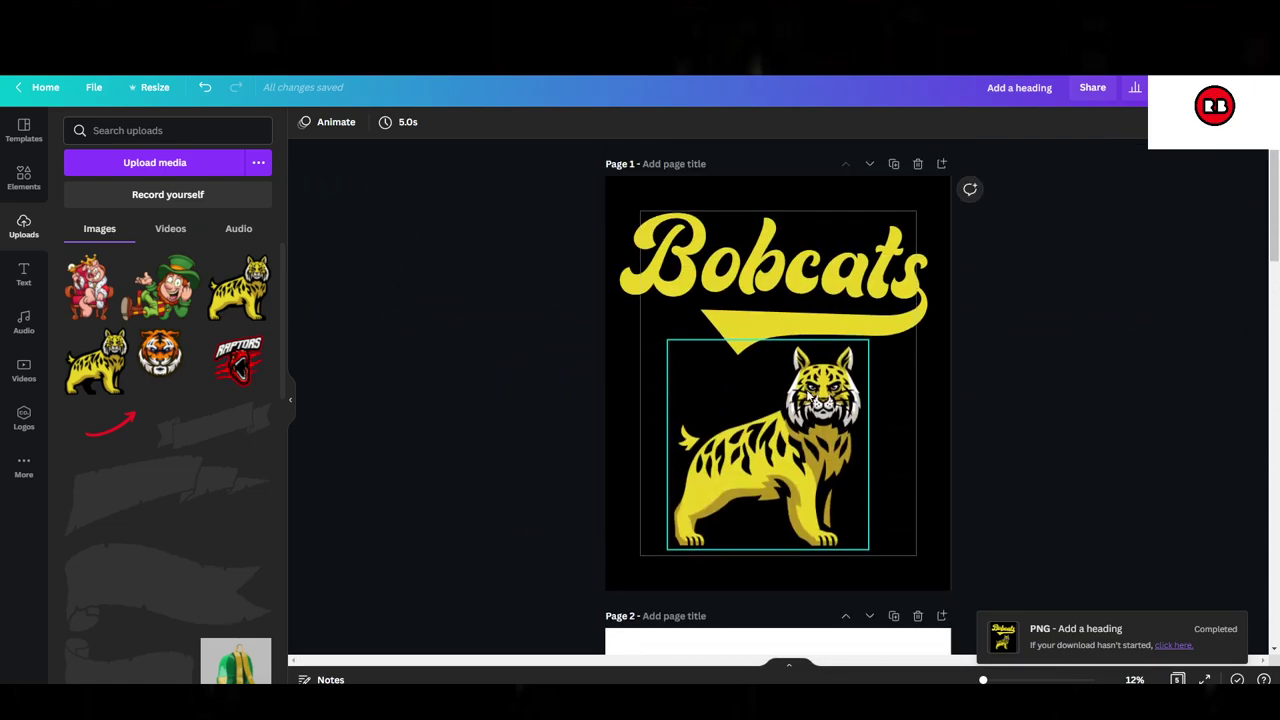
pyautogui.scroll(-1, 795, 405)
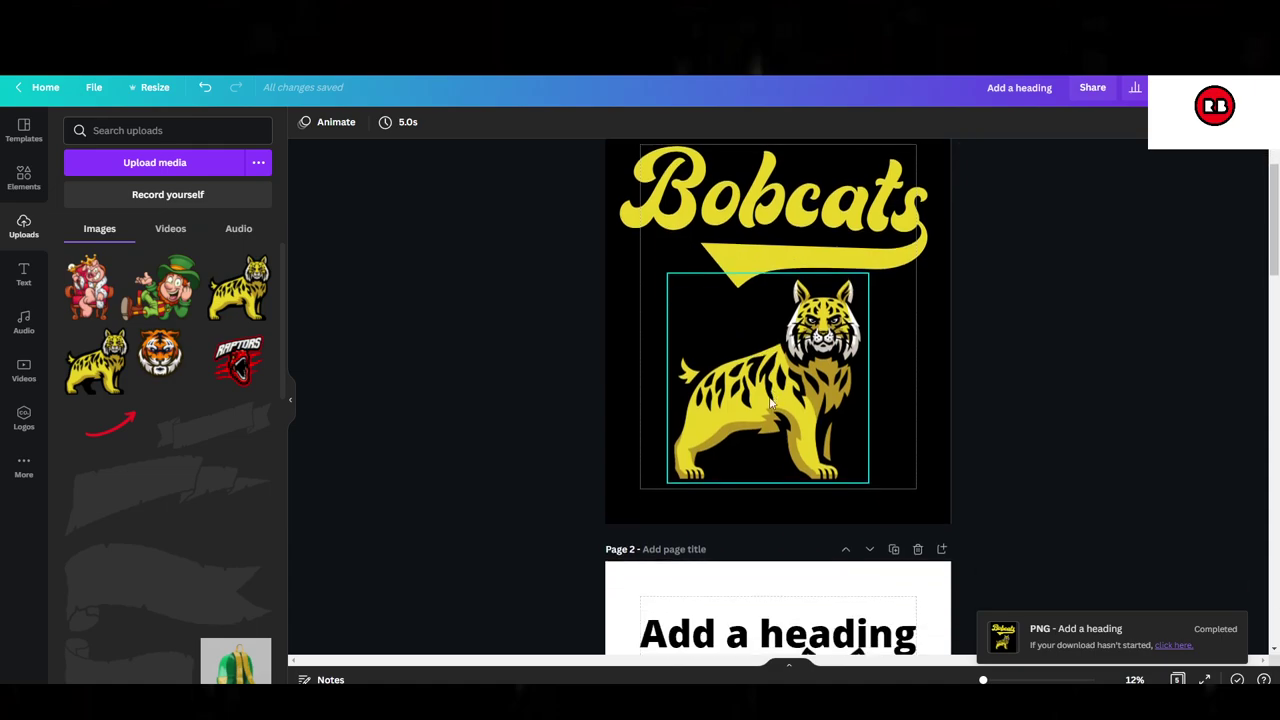
pyautogui.scroll(-2, 772, 398)
pyautogui.scroll(-8, 755, 333)
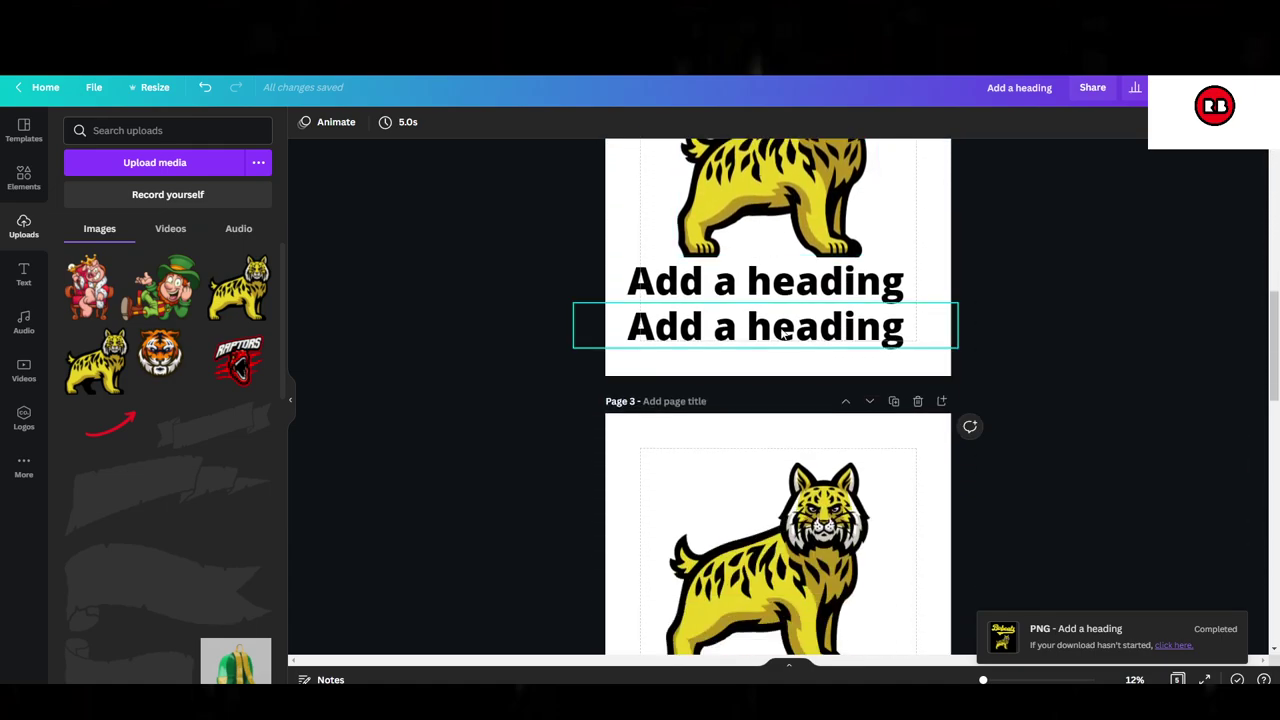
pyautogui.scroll(-1, 845, 357)
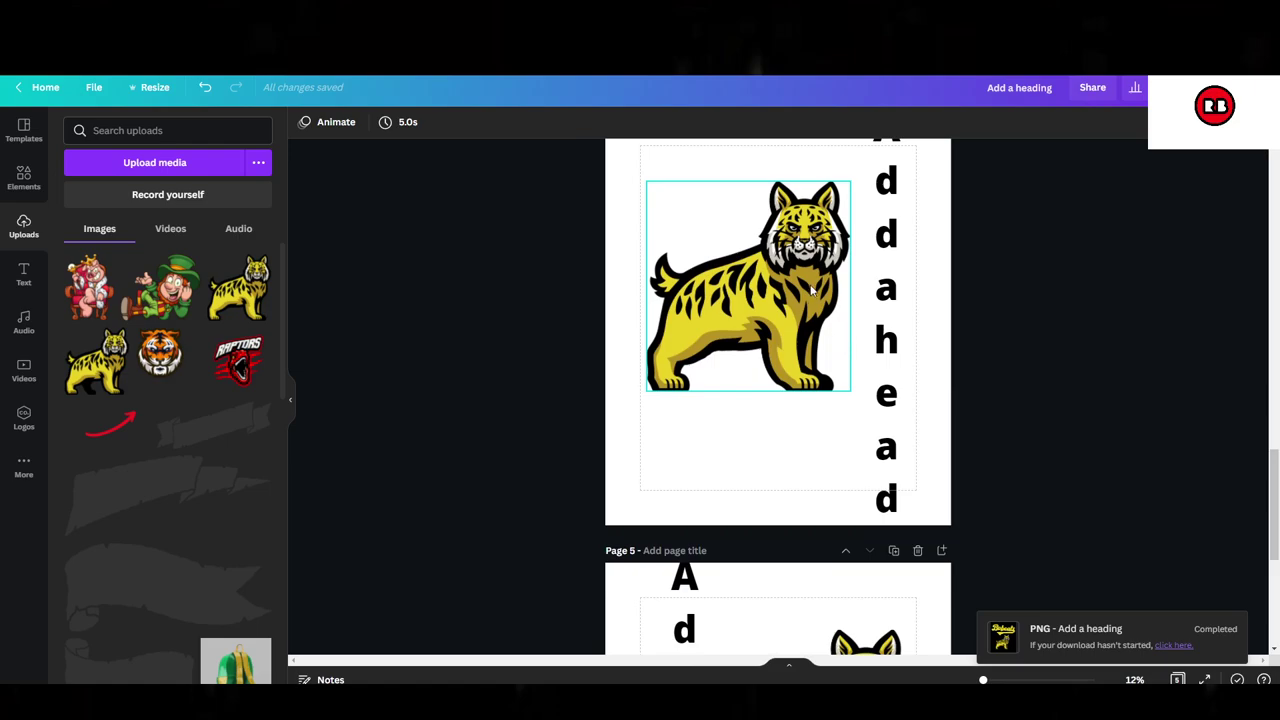
pyautogui.scroll(1, 875, 300)
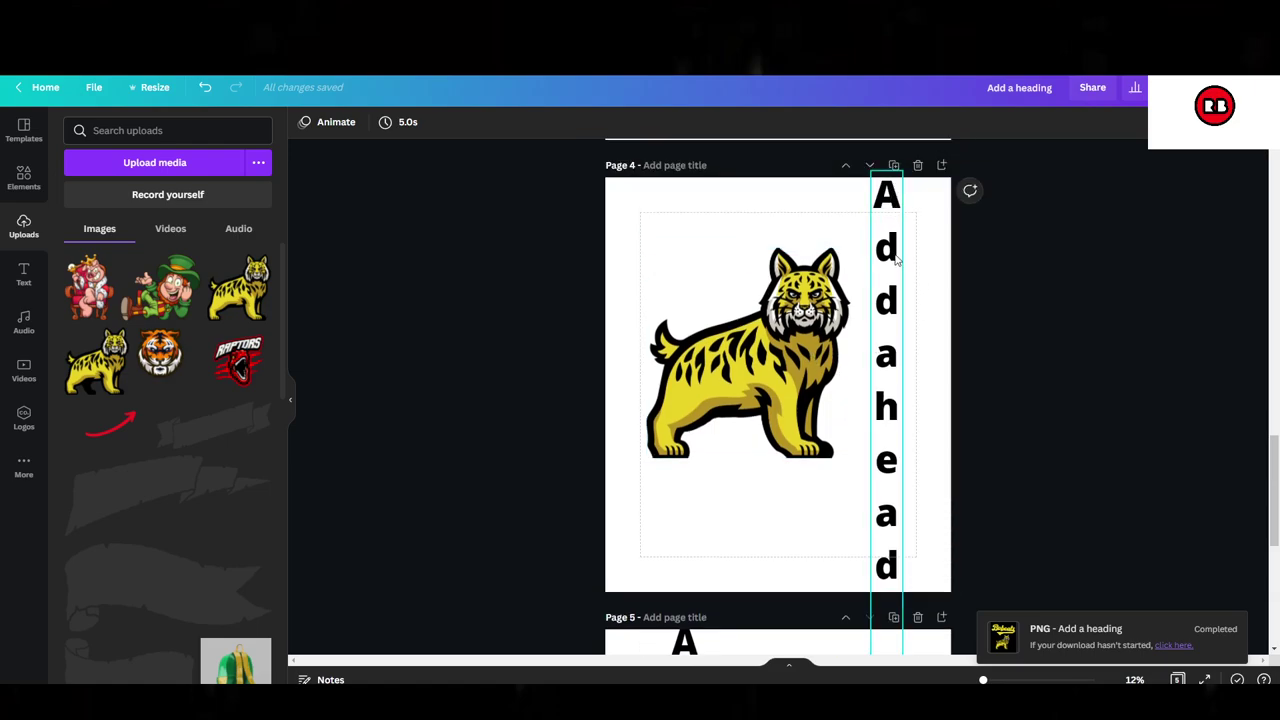
pyautogui.scroll(-4, 805, 338)
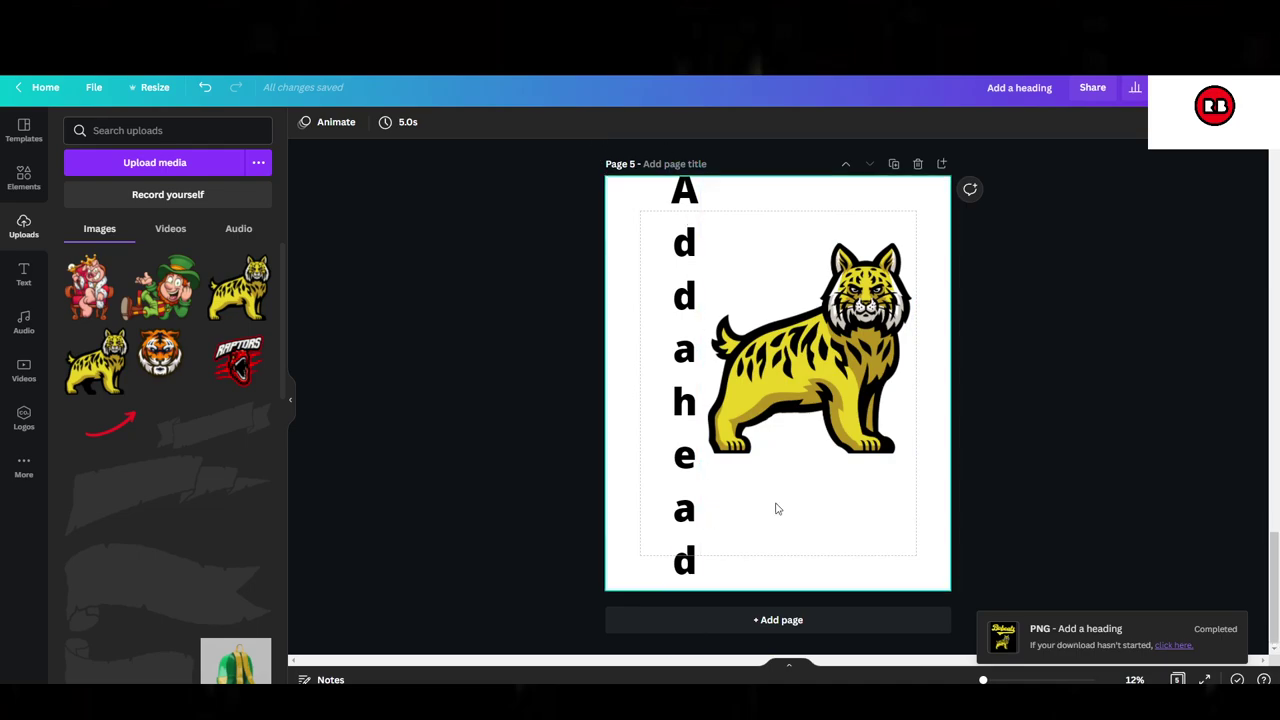
pyautogui.scroll(12, 910, 372)
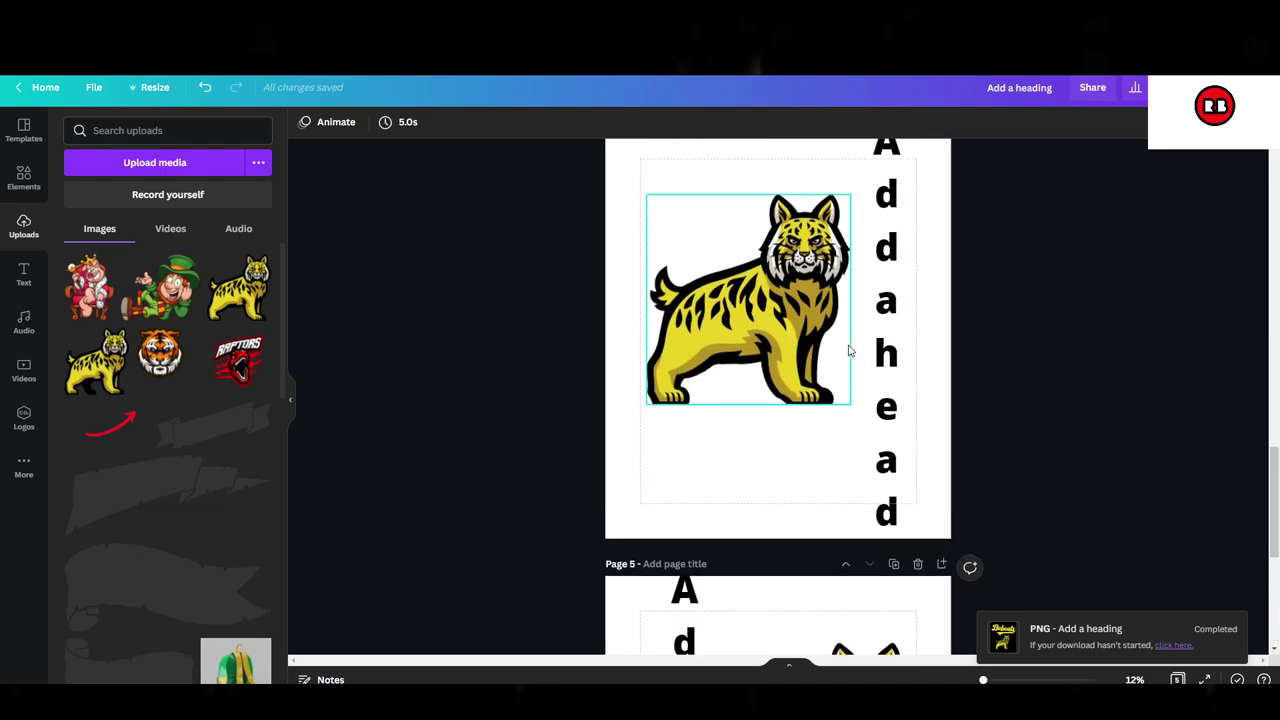
pyautogui.scroll(4, 829, 343)
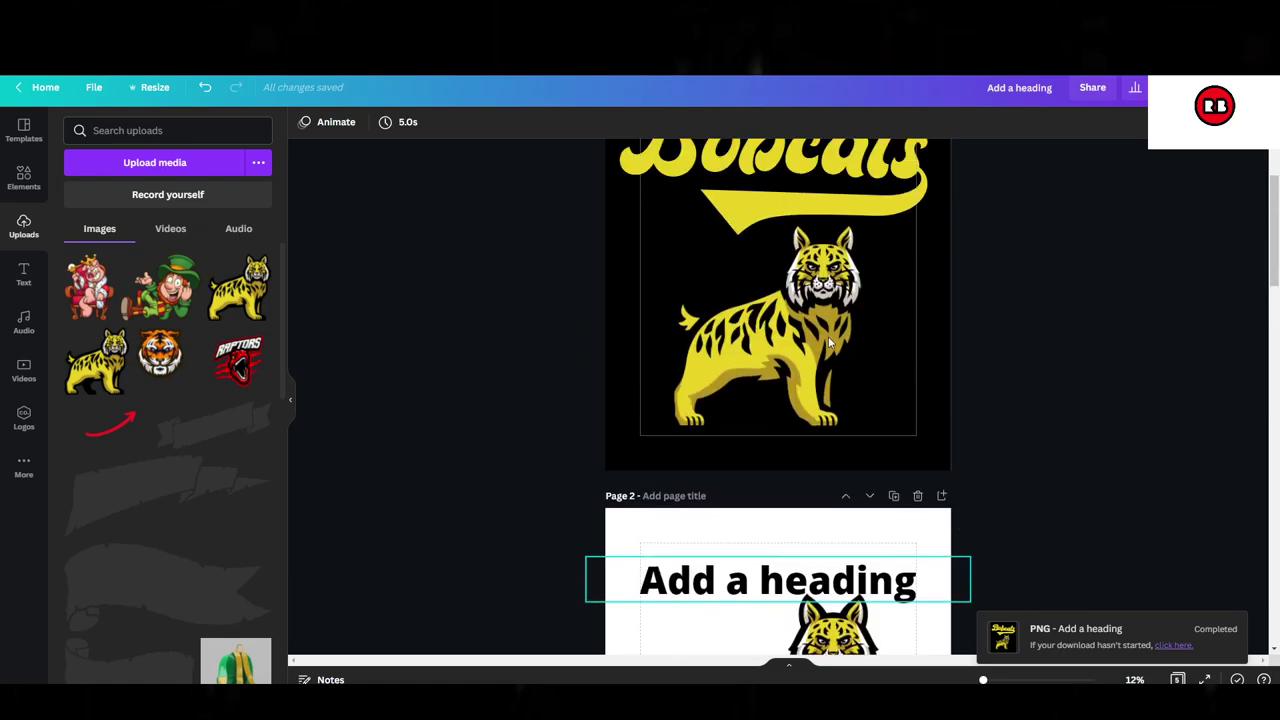
# - Shrink the wildcat on page 1 to about half its size and place it beneath the left part of the Bobcats lettering
pyautogui.click(830, 476)
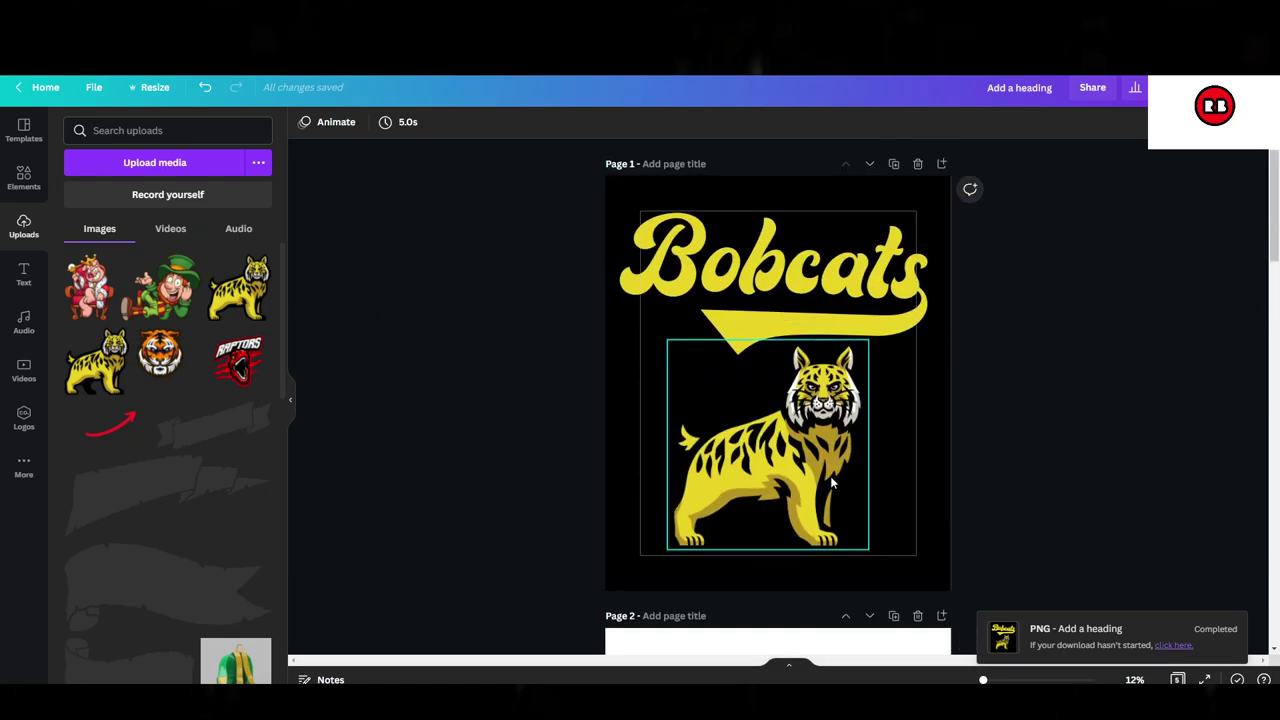
pyautogui.moveTo(864, 340); pyautogui.dragTo(786, 472)
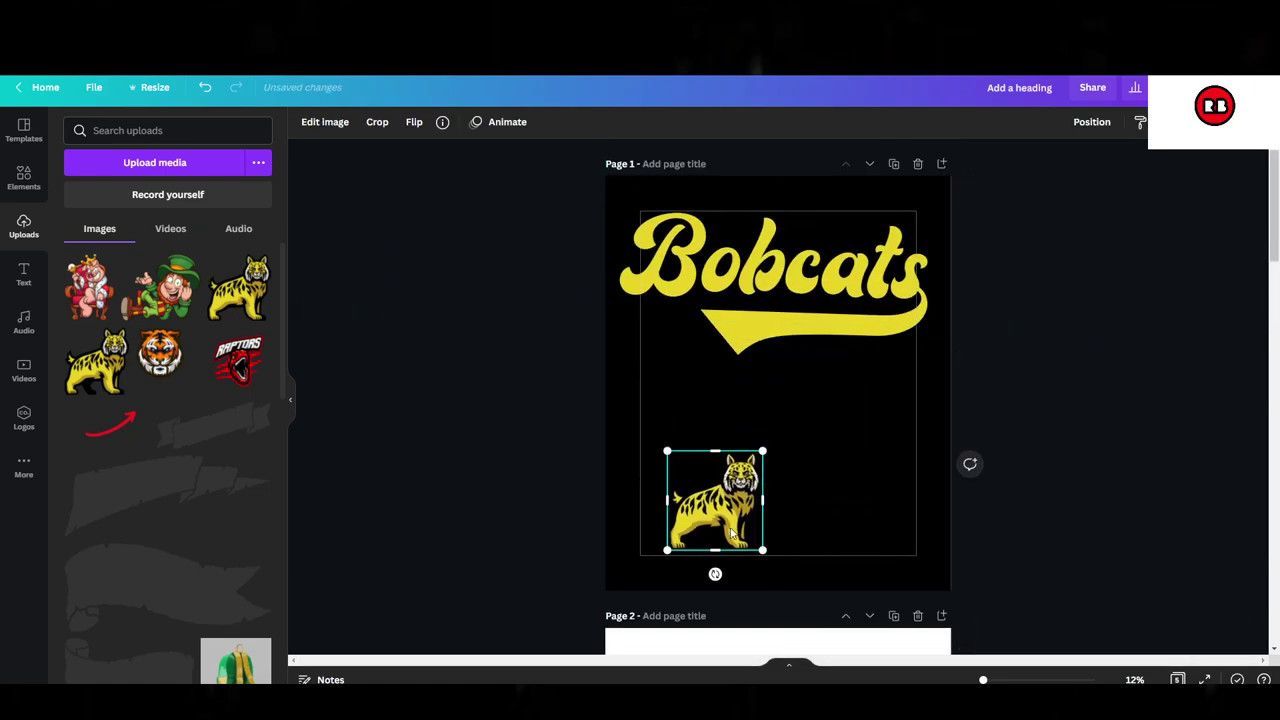
pyautogui.moveTo(730, 521); pyautogui.dragTo(705, 433)
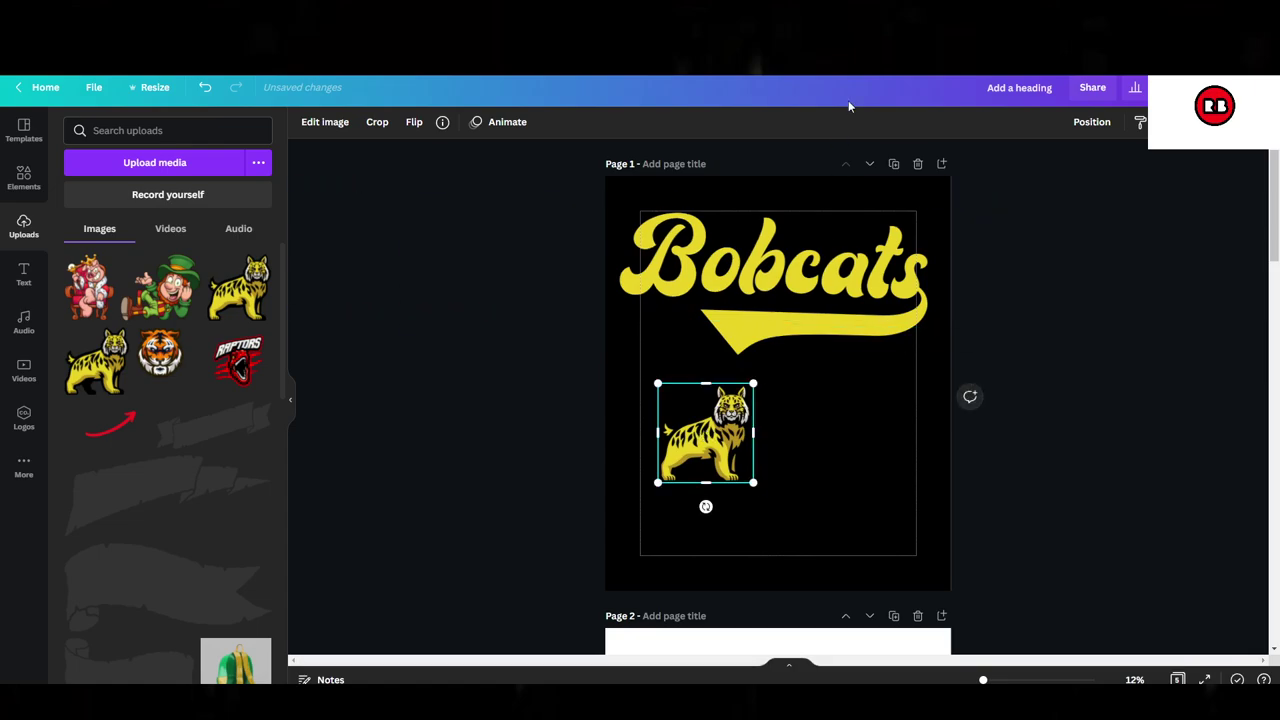
# - Duplicate page 1 and delete the wildcat from the original page
pyautogui.click(893, 163)
pyautogui.click(700, 290)
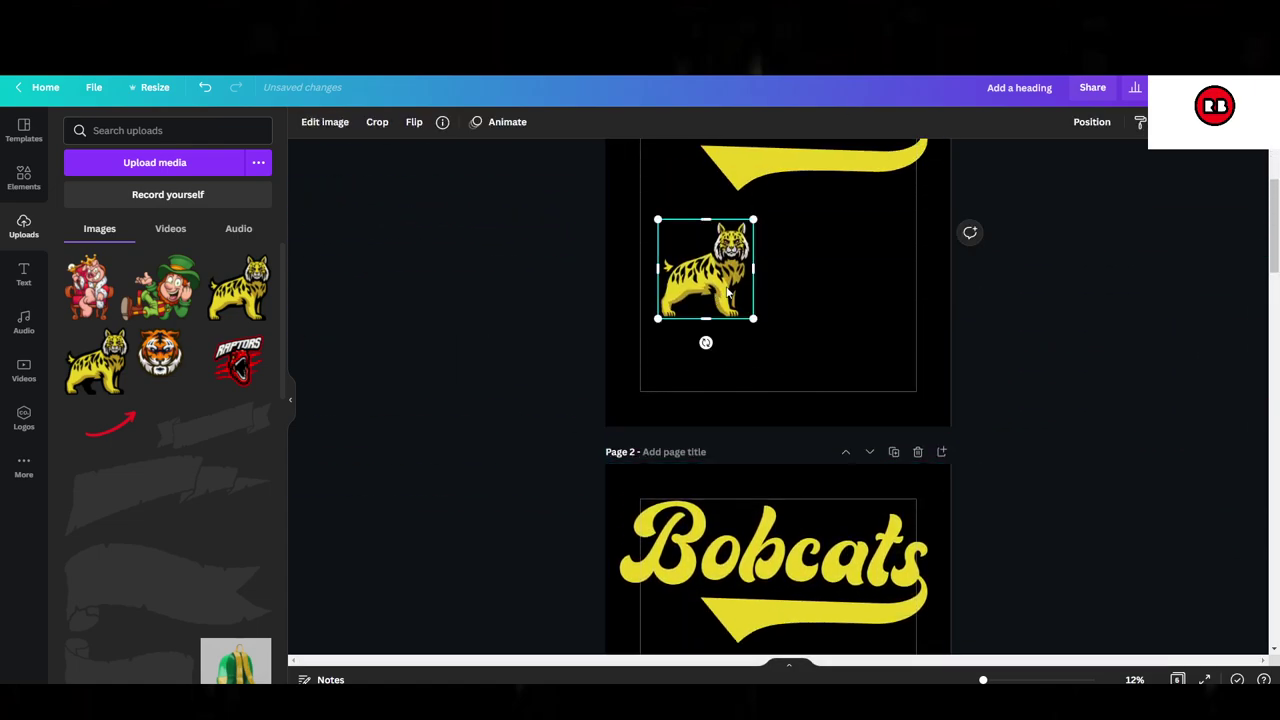
pyautogui.press('Delete')
# - Add a heading reading "1" to page 1 and place it below the right end of the swoosh
pyautogui.click(23, 266)
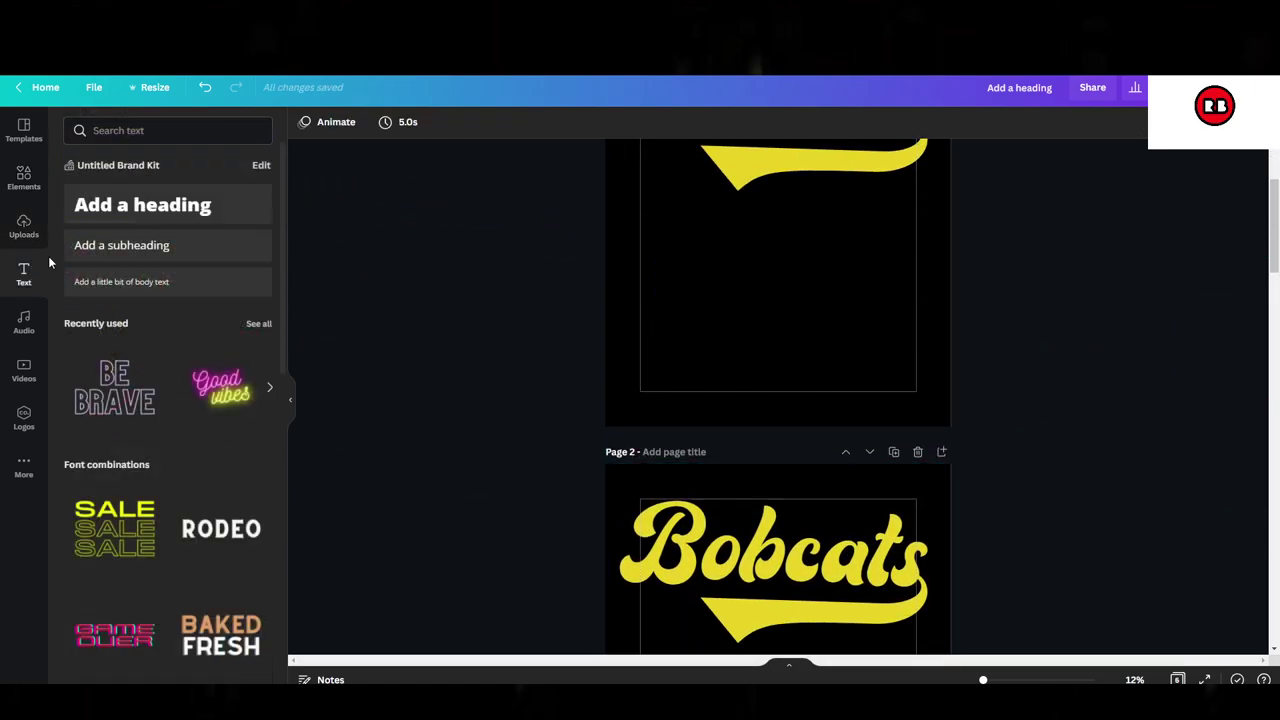
pyautogui.click(120, 206)
pyautogui.press('BackSpace')
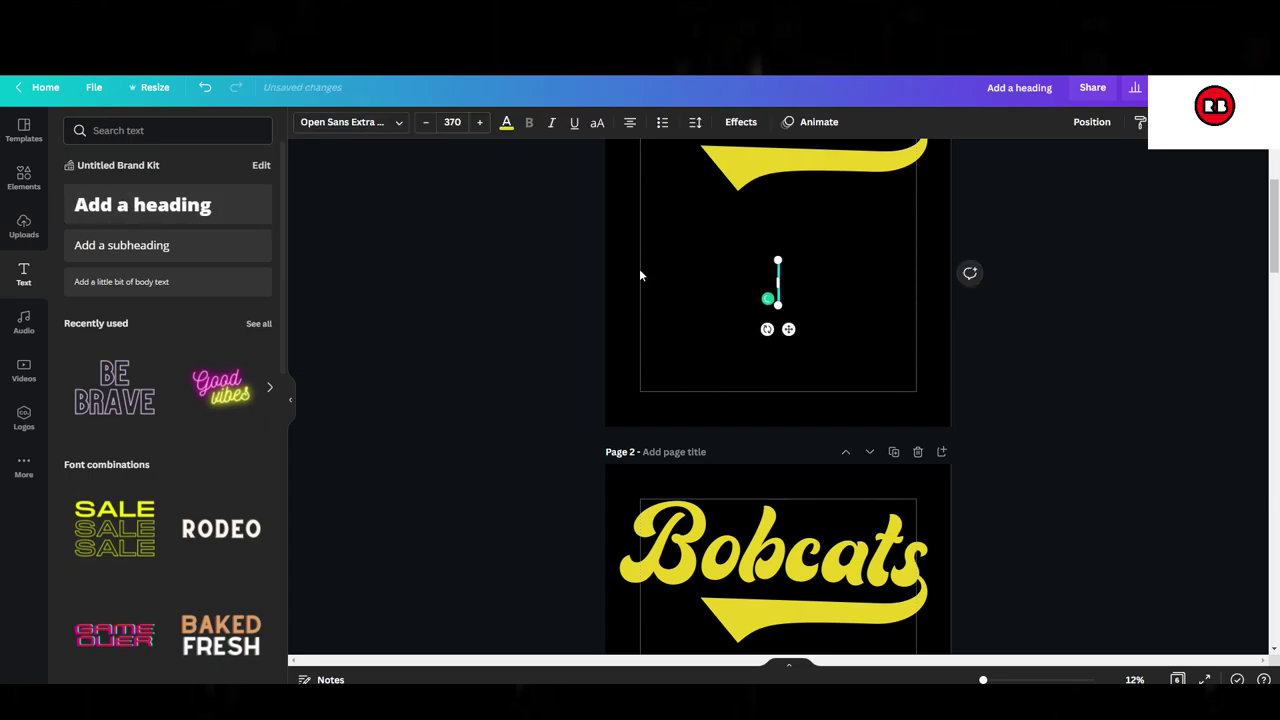
pyautogui.write('1')
pyautogui.click(792, 322)
pyautogui.moveTo(781, 285); pyautogui.dragTo(876, 253)
# - Try several uploaded fonts on the "1", including Krinkes Decor, LifeCraft and Maxwell SmCaps Bold, and settle on Mighty Regular
pyautogui.click(345, 122)
pyautogui.scroll(-5, 93, 268)
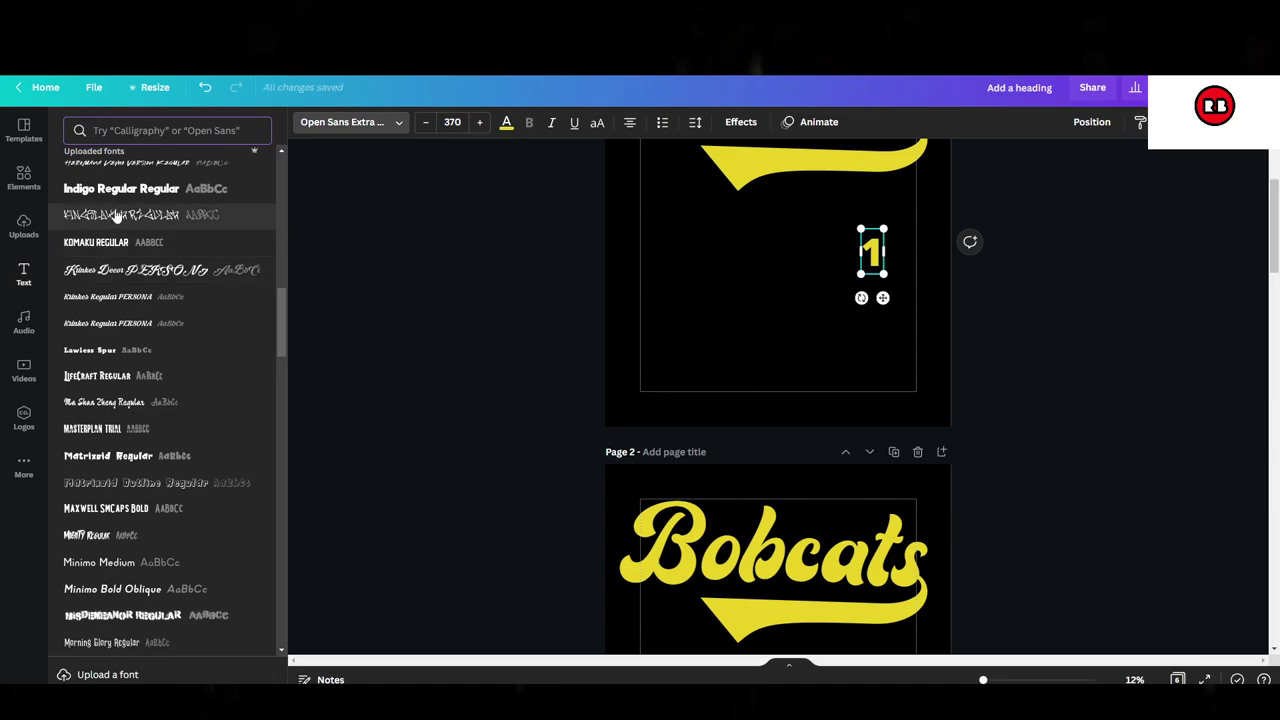
pyautogui.click(114, 270)
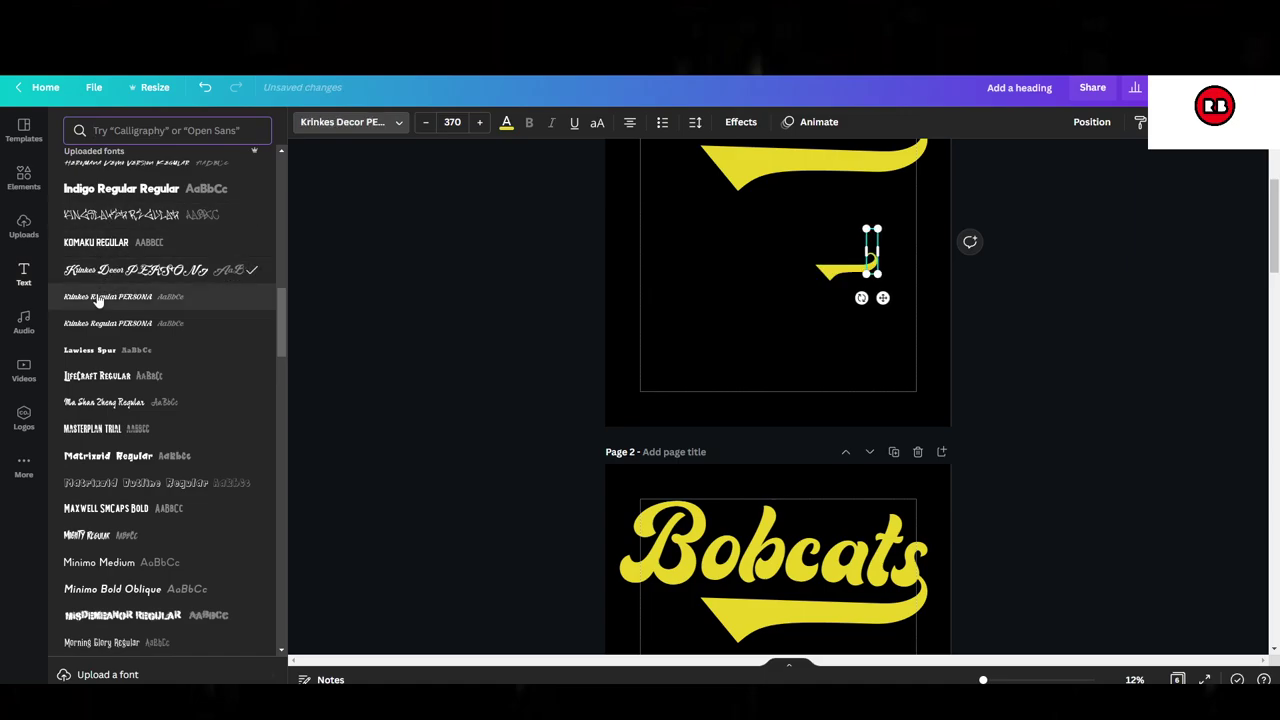
pyautogui.click(85, 376)
pyautogui.click(88, 512)
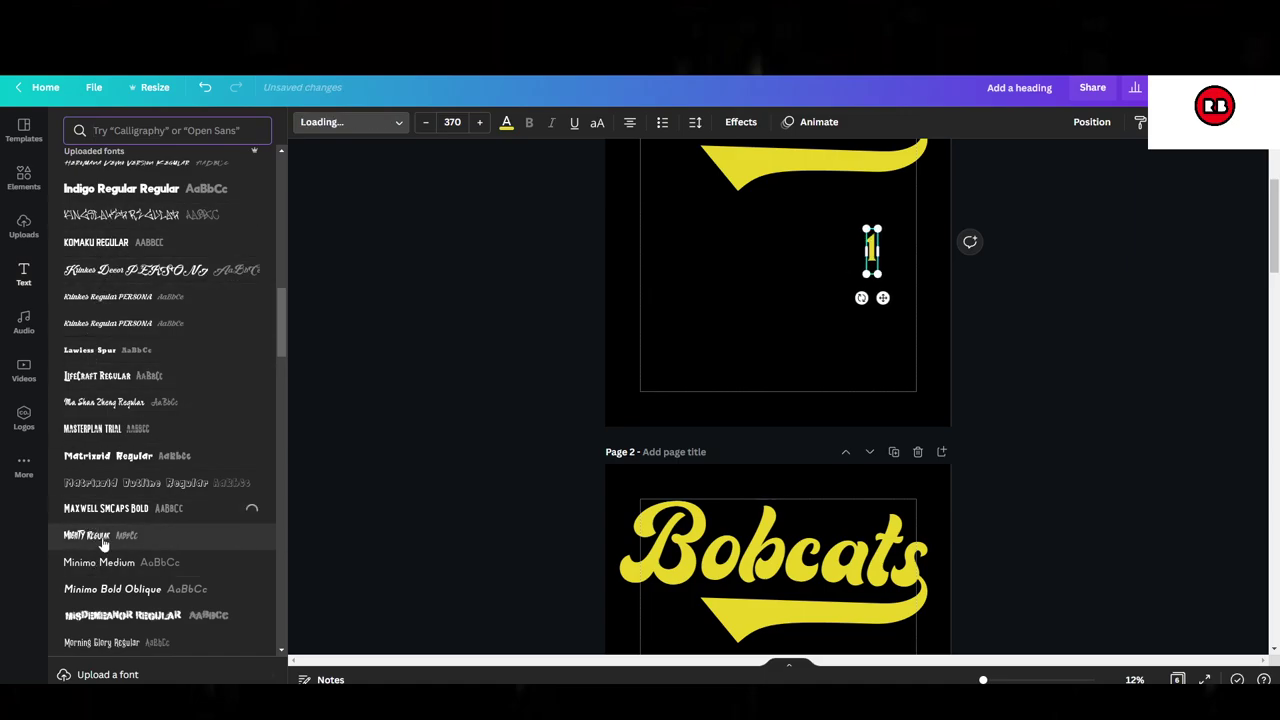
pyautogui.scroll(-3, 88, 515)
pyautogui.click(88, 410)
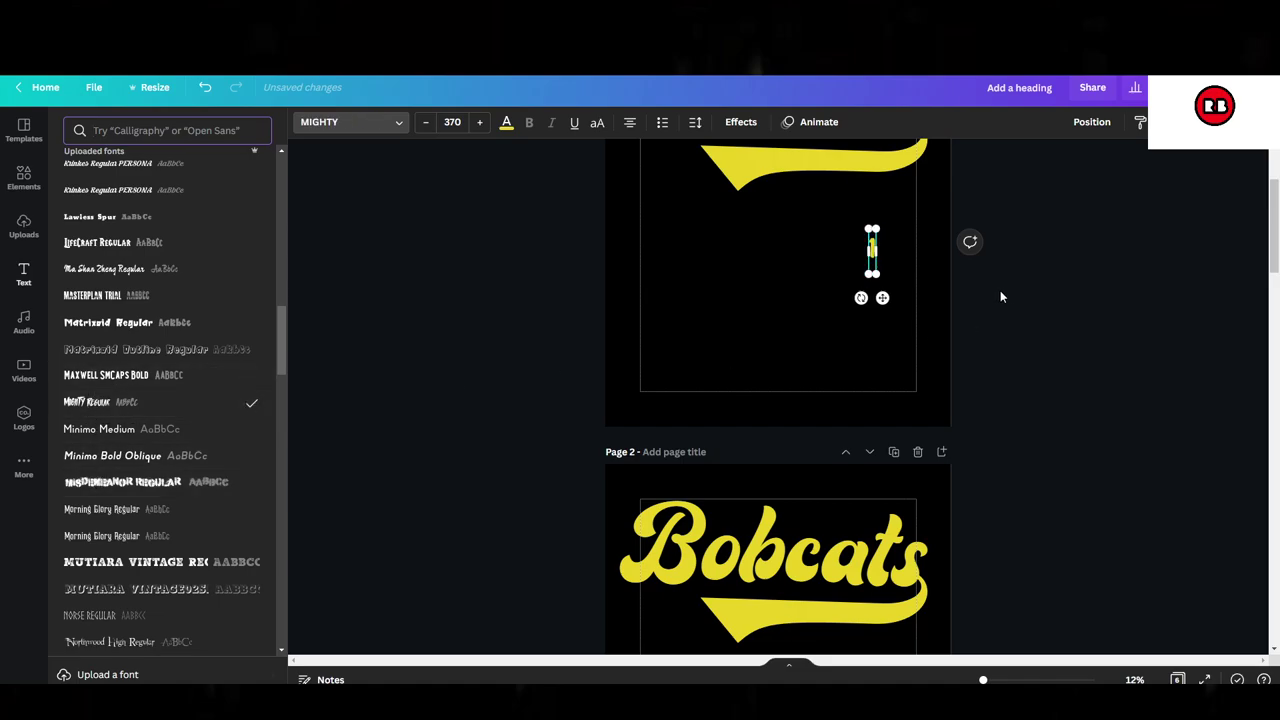
# - Enlarge the "1" to a font size of about 1768 and position it under the right end of the Bobcats swoosh
pyautogui.moveTo(875, 273); pyautogui.dragTo(875, 446)
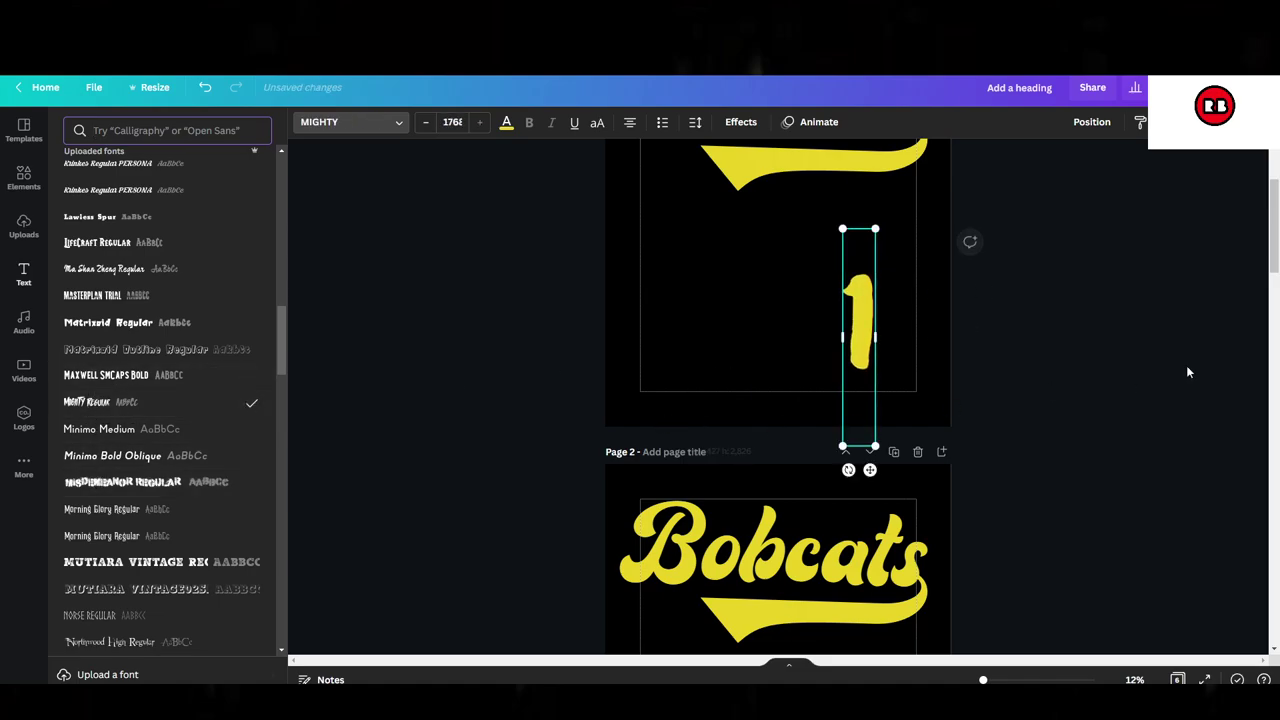
pyautogui.click(1166, 369)
pyautogui.moveTo(878, 295); pyautogui.dragTo(905, 272)
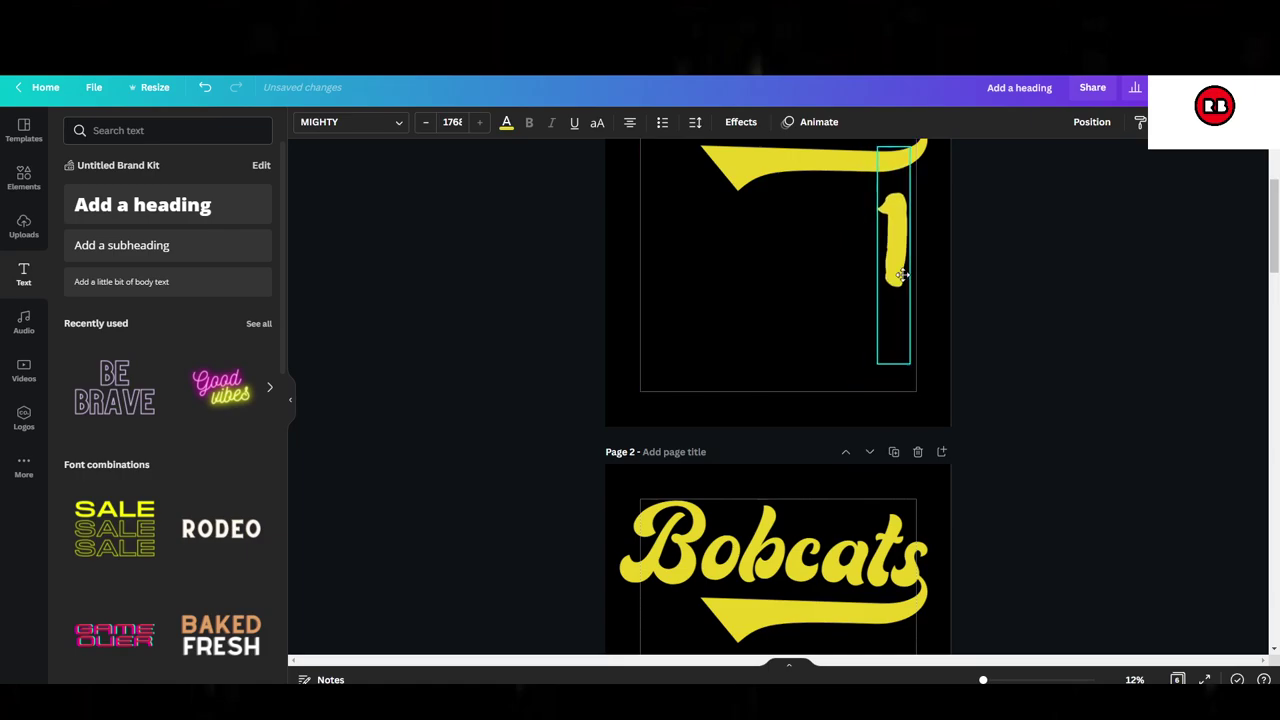
pyautogui.scroll(3, 912, 478)
pyautogui.moveTo(897, 411); pyautogui.dragTo(893, 435)
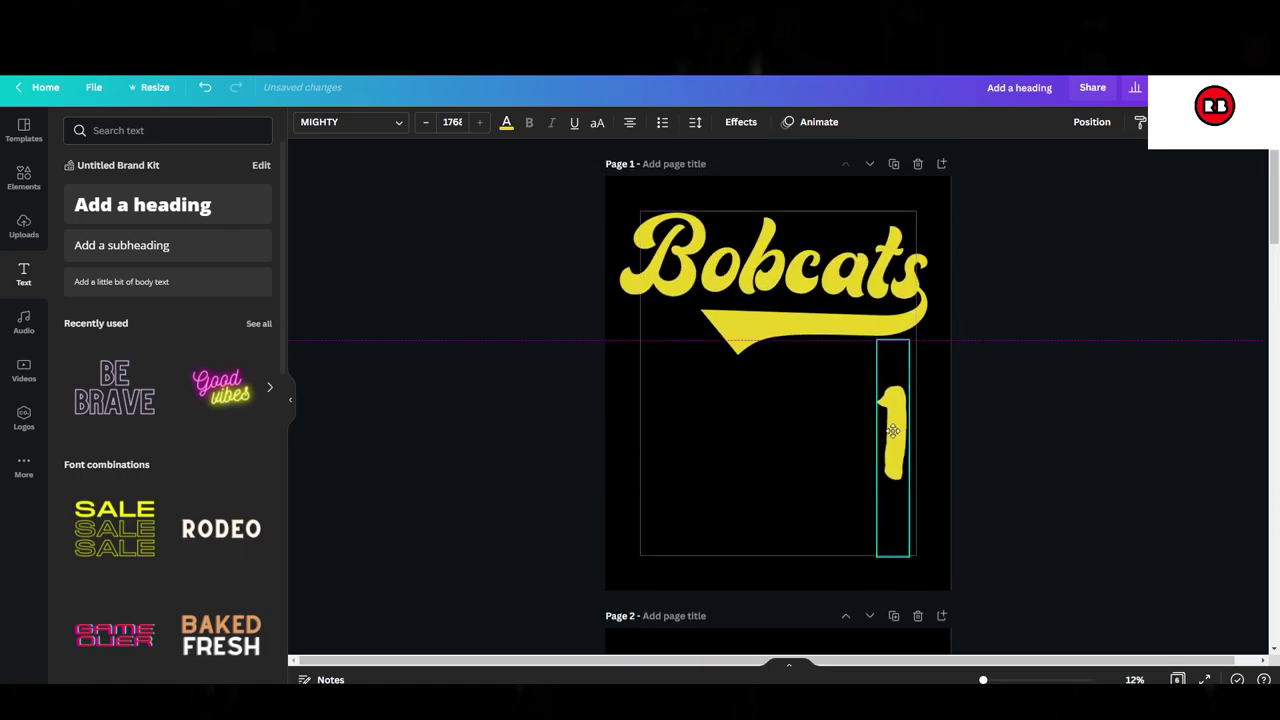
pyautogui.click(1034, 487)
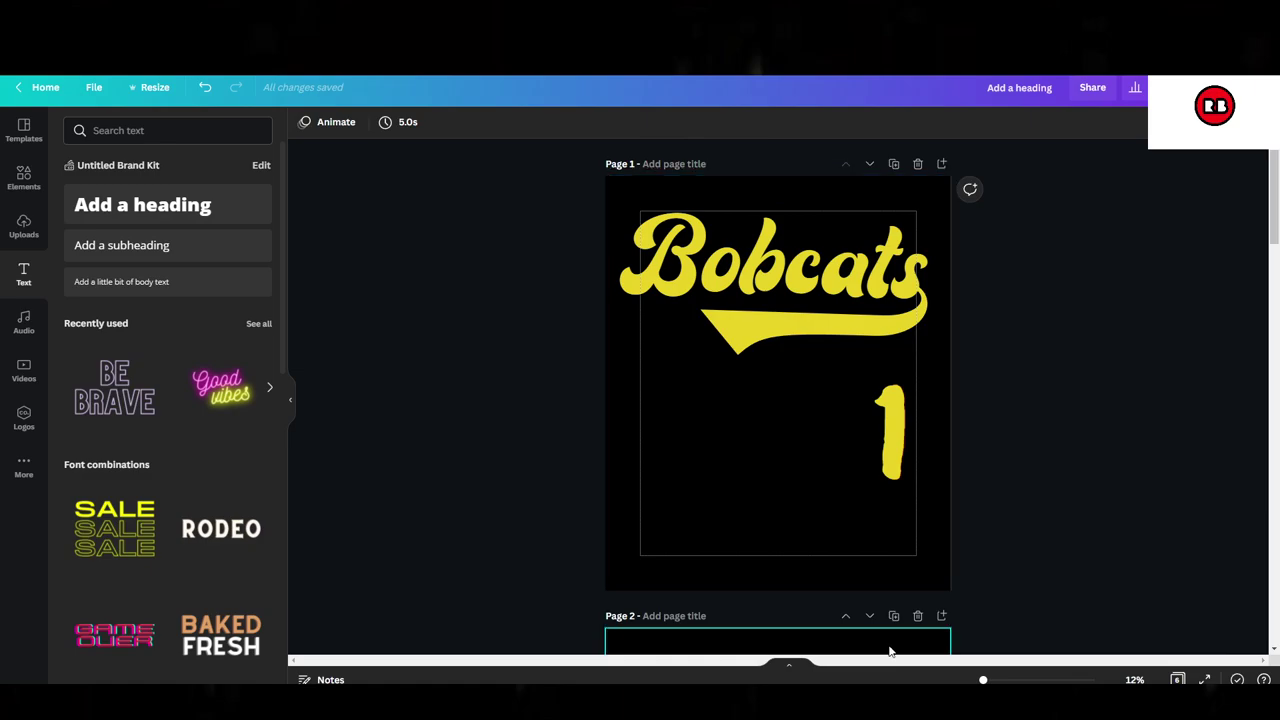
# - Replace the Bobcats lettering on page 1 with "Mom oF The Year"
pyautogui.click(588, 293)
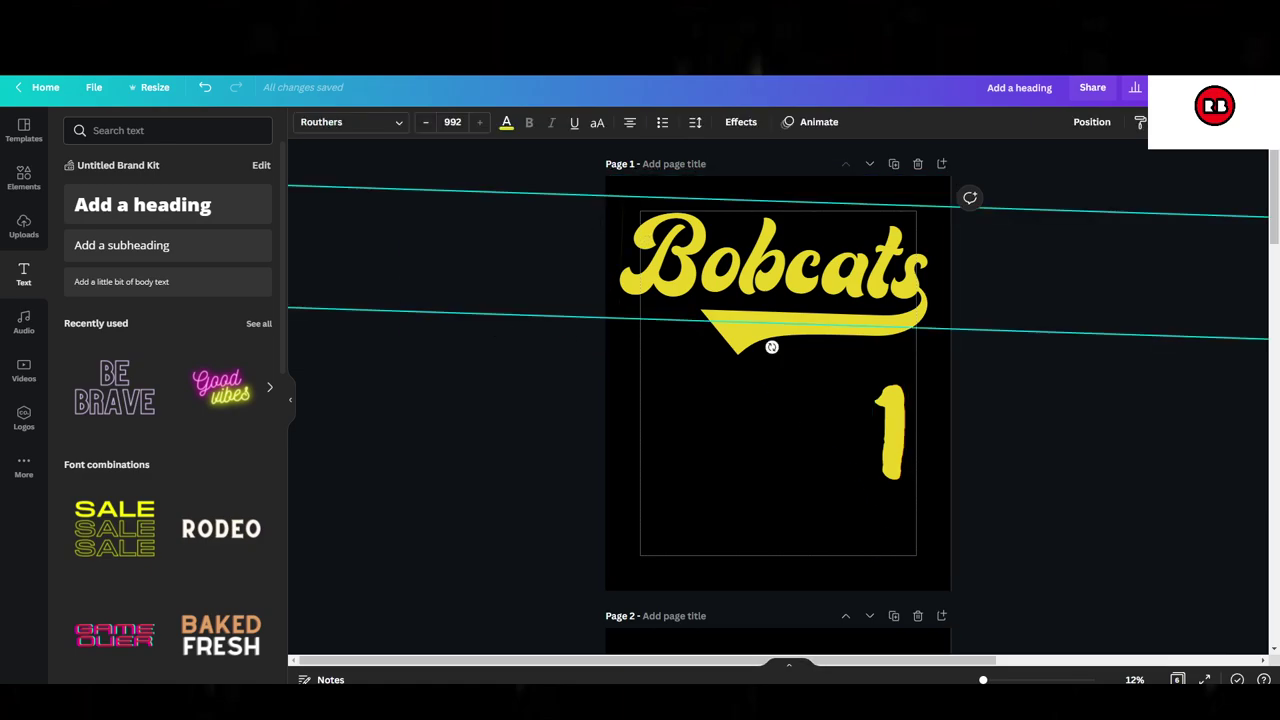
pyautogui.doubleClick(835, 241)
pyautogui.write('Mom')
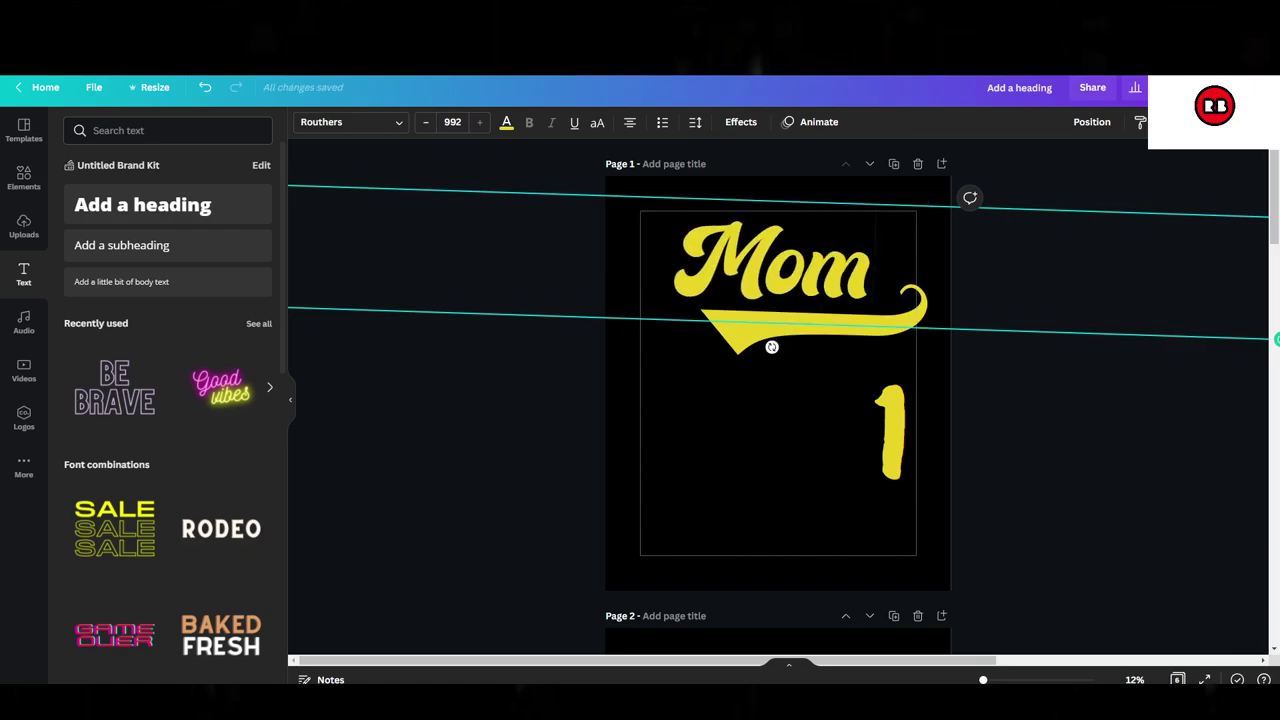
pyautogui.write(' oF The')
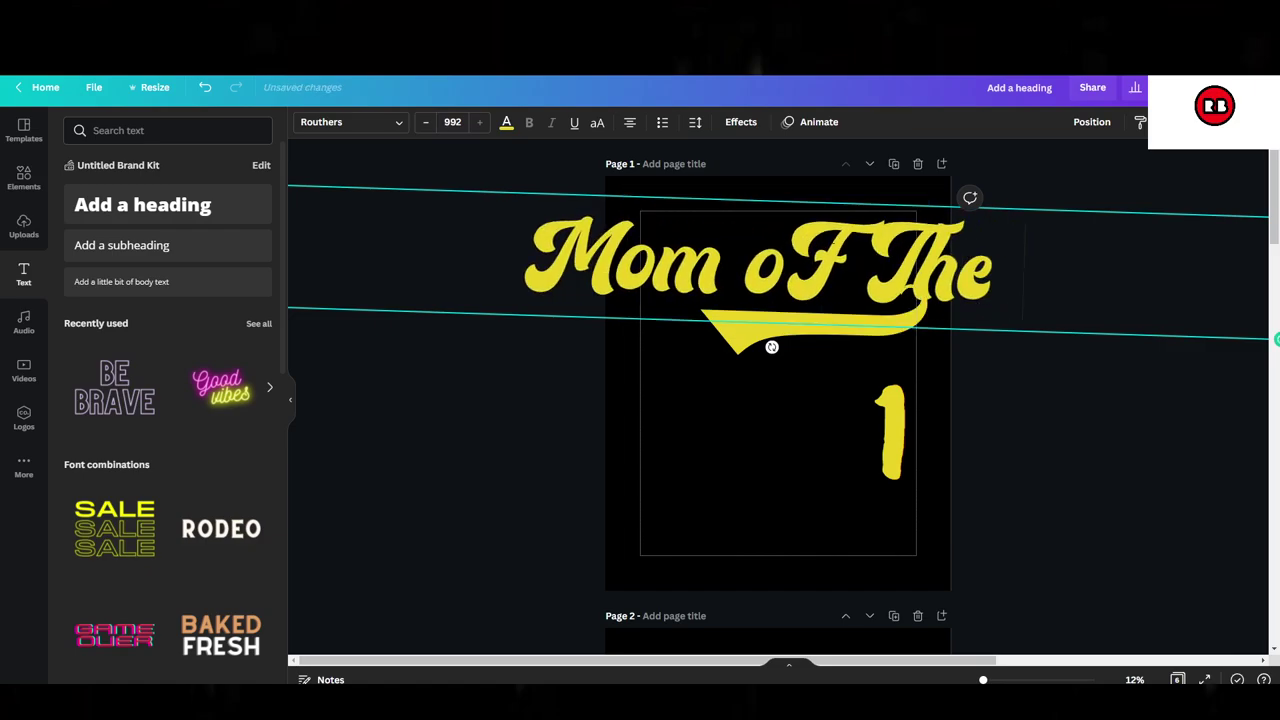
pyautogui.press('BackSpace')
pyautogui.press('BackSpace')
pyautogui.write('he year')
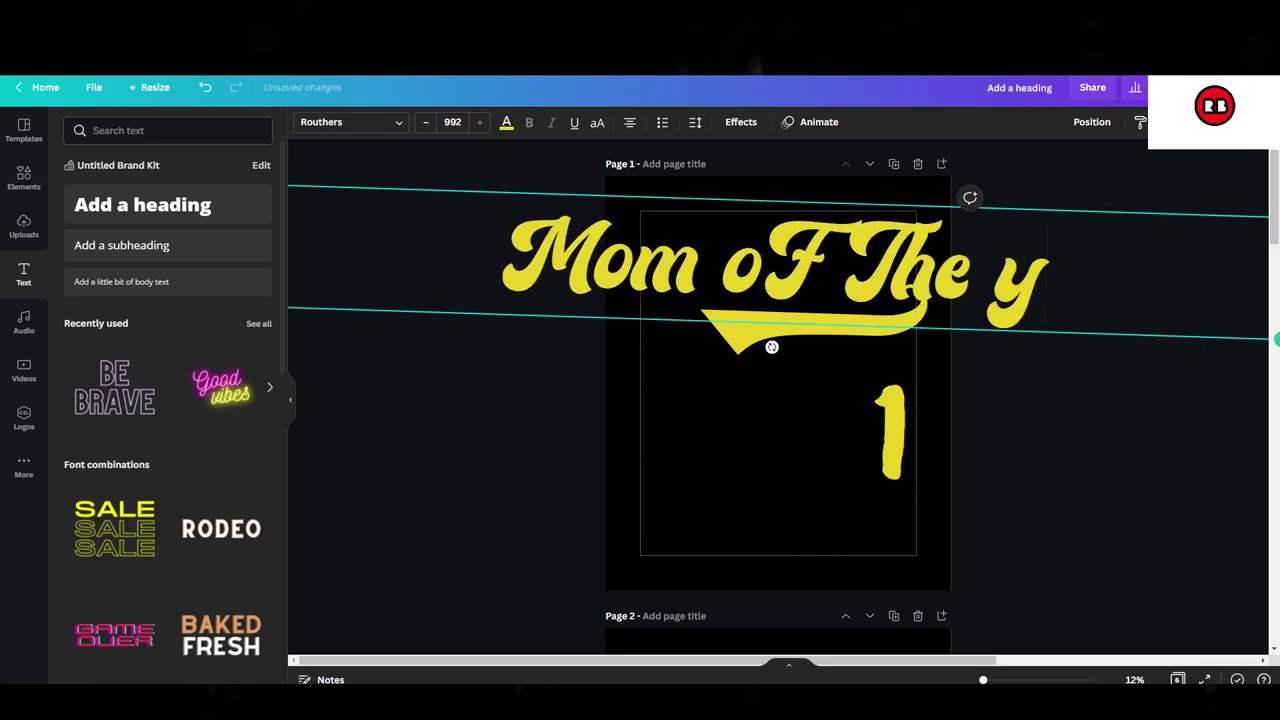
pyautogui.click(998, 394)
pyautogui.click(943, 287)
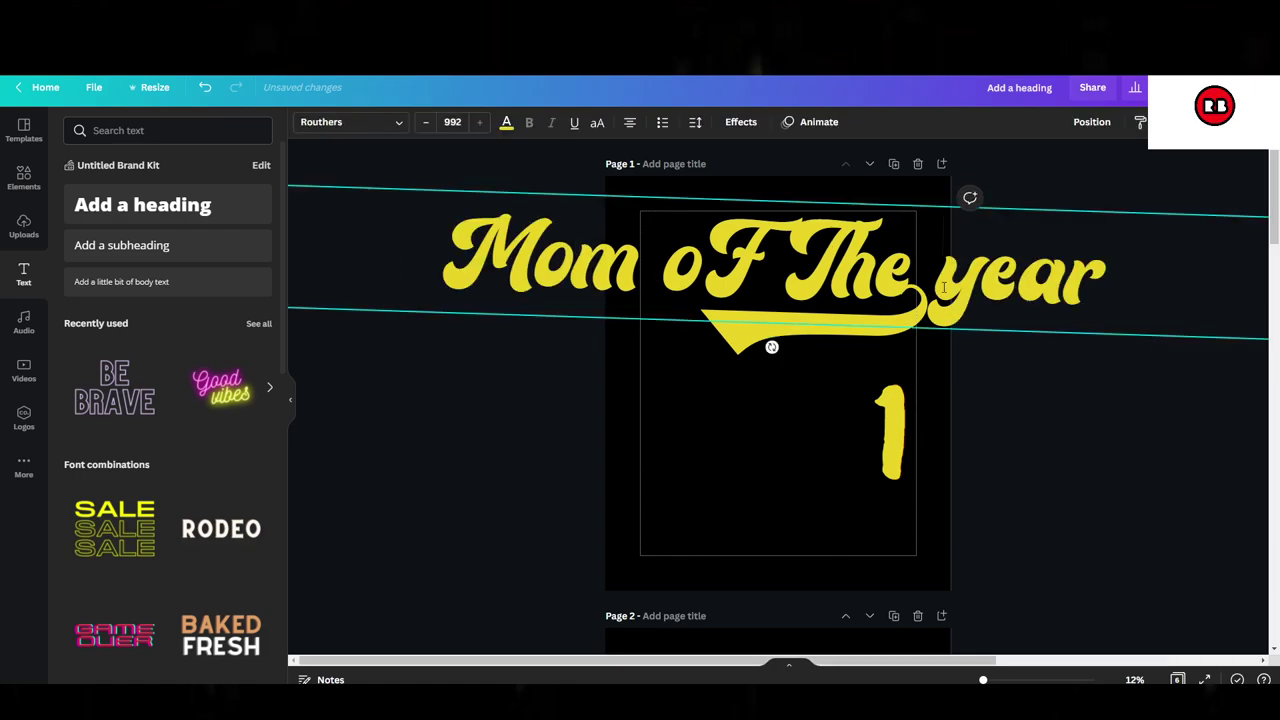
pyautogui.write('Y')
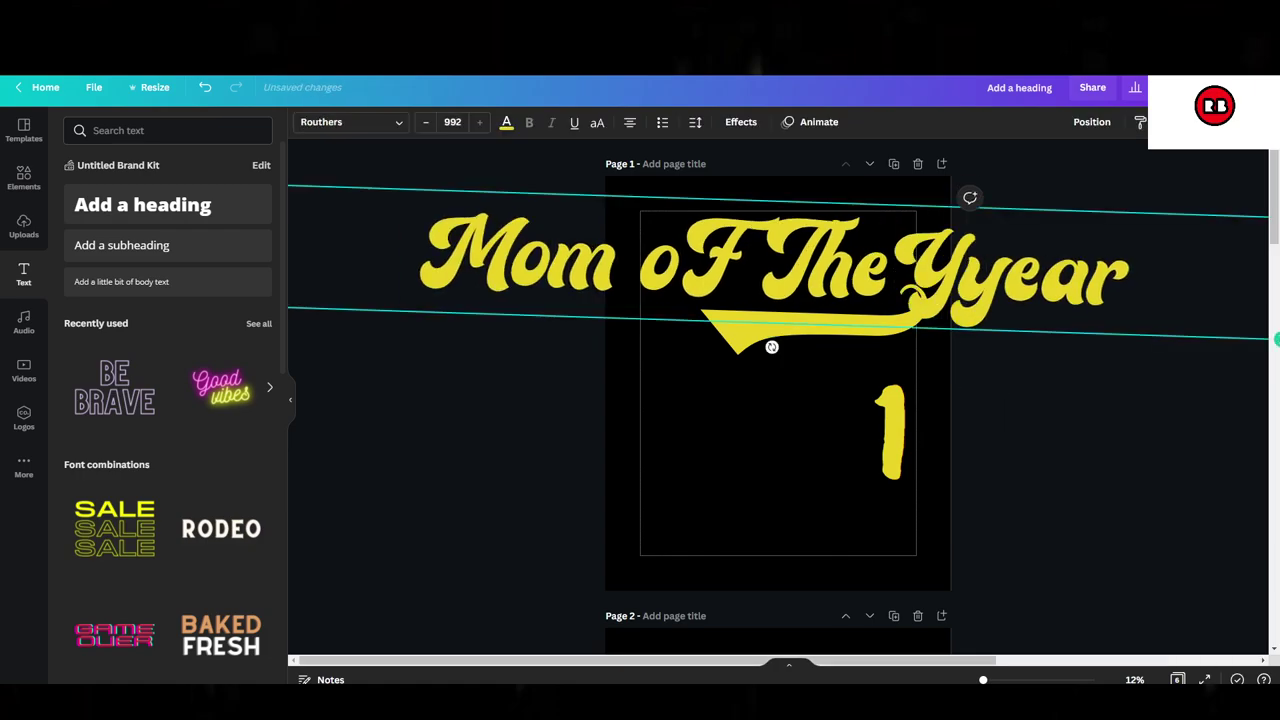
pyautogui.hotkey('shift', 'Right')
pyautogui.press('BackSpace')
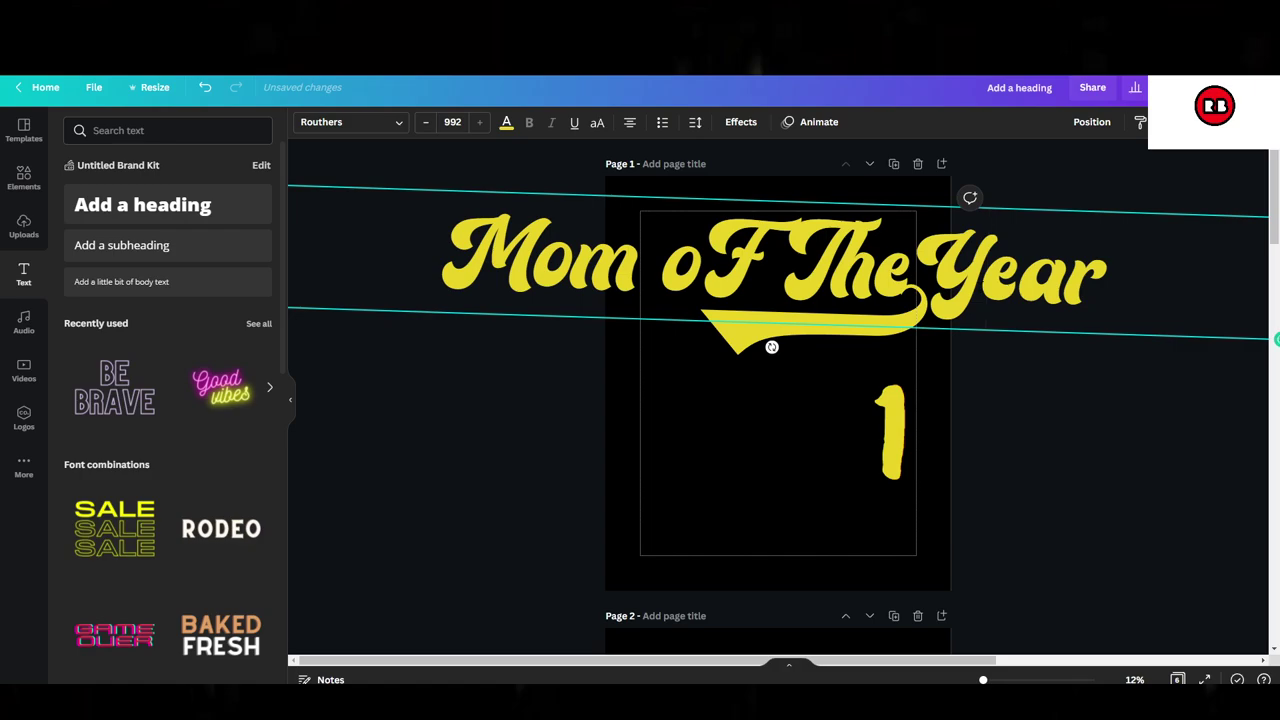
# - Reduce the "Mom oF The Year" text to size 382 and fit it on one line across the page above the swoosh
pyautogui.click(717, 451)
pyautogui.moveTo(897, 265); pyautogui.dragTo(590, 271)
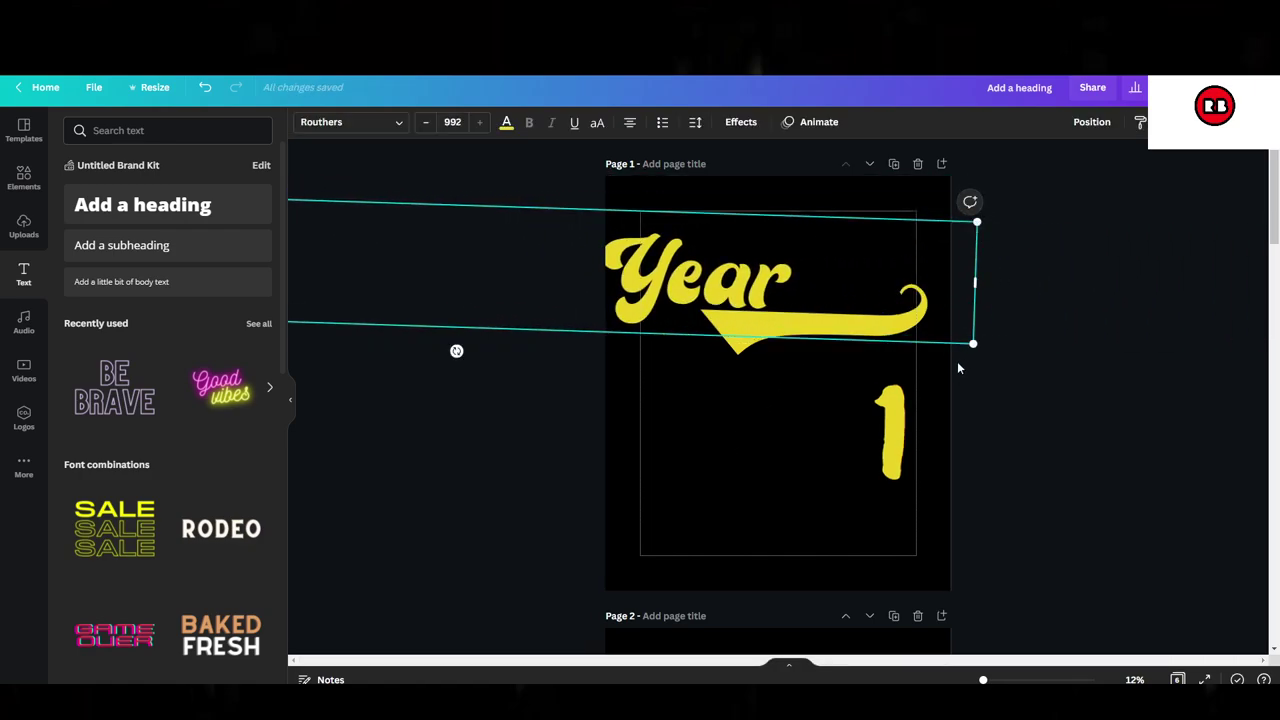
pyautogui.moveTo(973, 345); pyautogui.dragTo(694, 290)
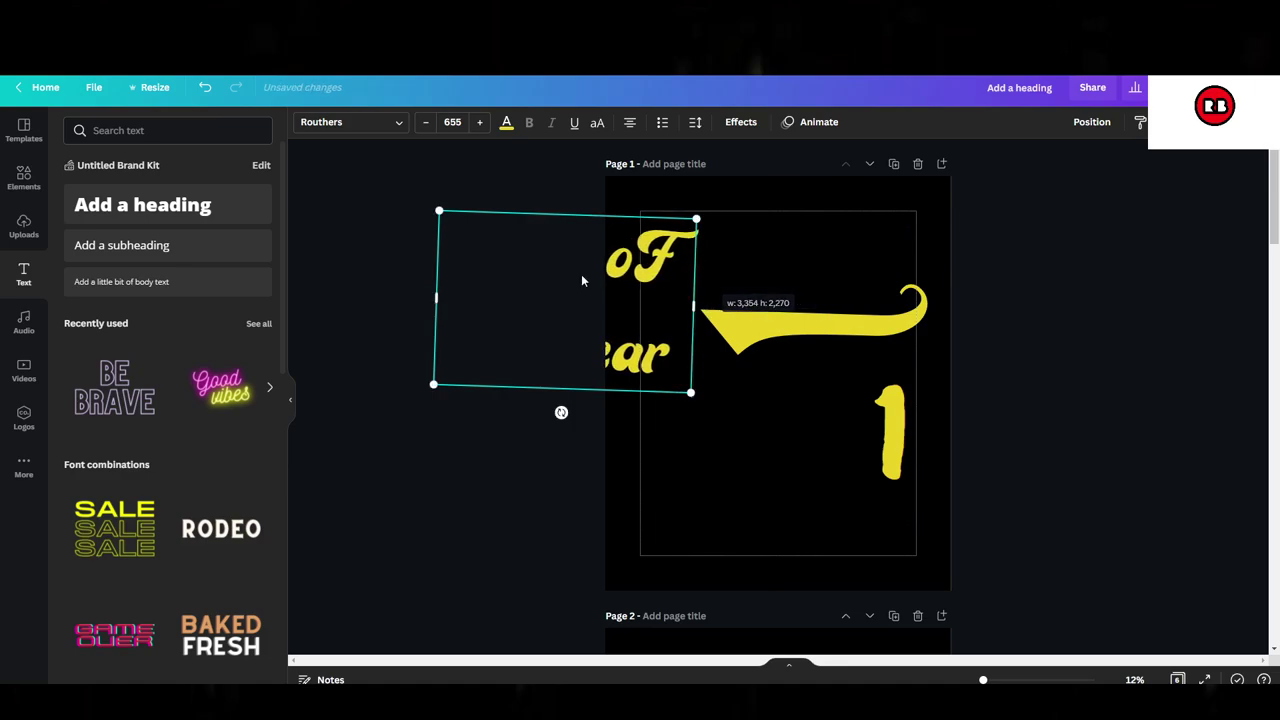
pyautogui.moveTo(540, 267); pyautogui.dragTo(754, 255)
pyautogui.moveTo(905, 292); pyautogui.dragTo(1148, 290)
pyautogui.moveTo(891, 250); pyautogui.dragTo(847, 250)
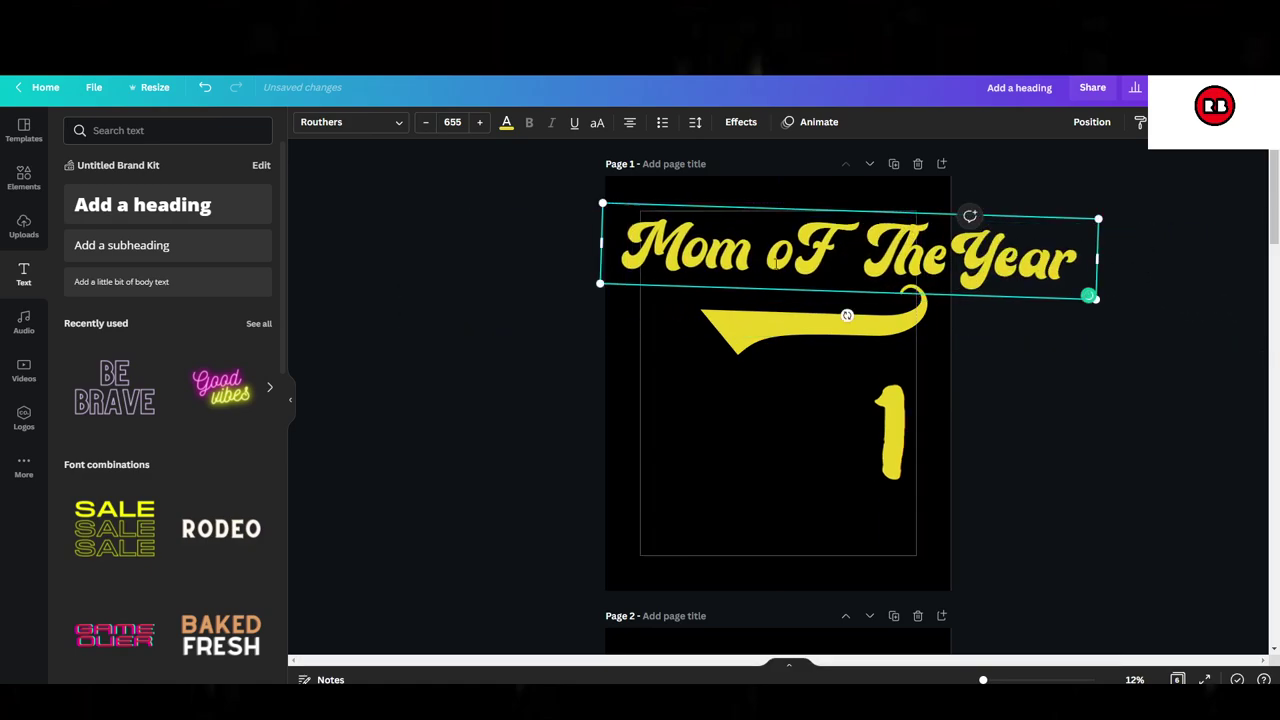
pyautogui.moveTo(1104, 222); pyautogui.dragTo(886, 246)
pyautogui.doubleClick(840, 258)
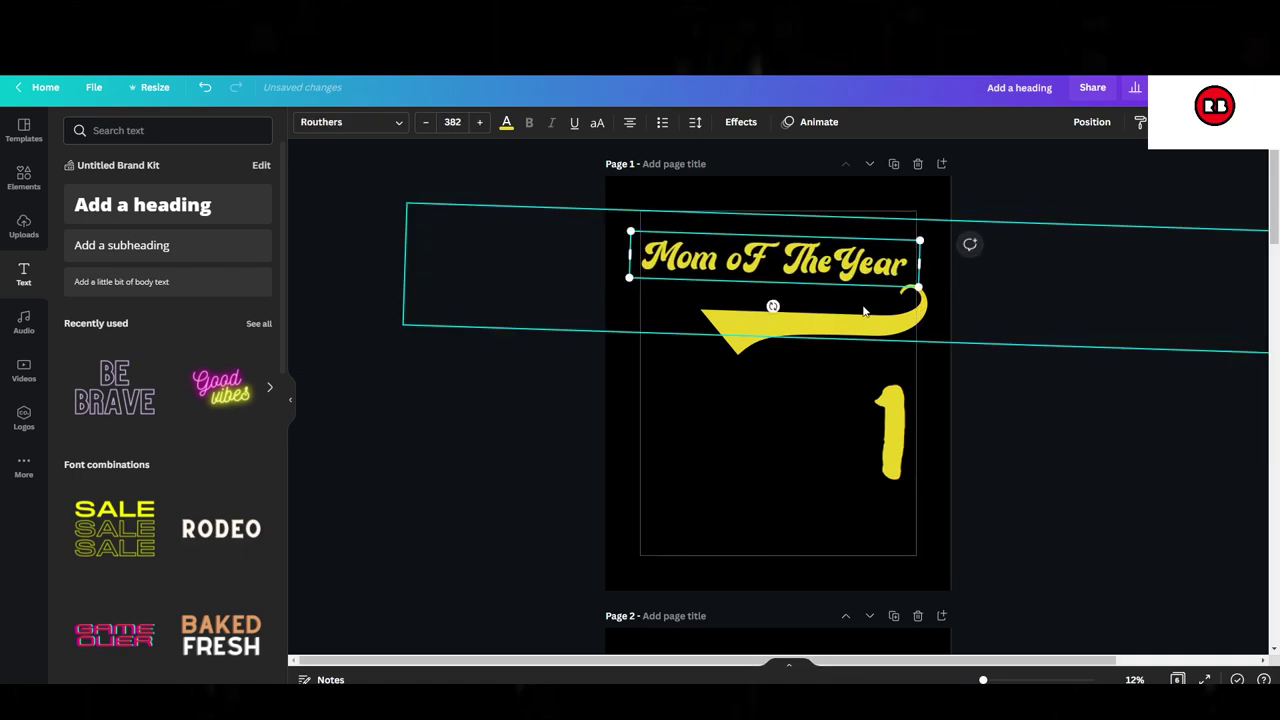
# - Move the swoosh up against the end of "Mom oF The Year" on page 1 and shorten its tail
pyautogui.moveTo(855, 320); pyautogui.dragTo(848, 318)
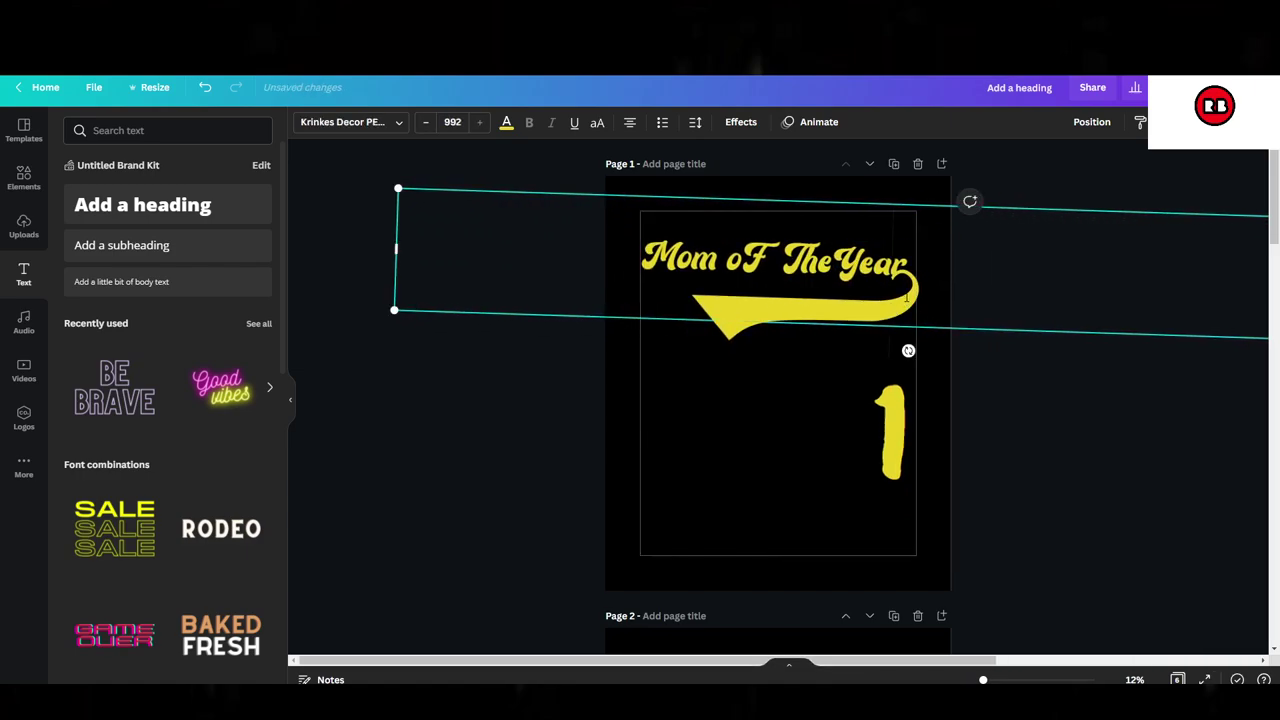
pyautogui.moveTo(908, 350); pyautogui.dragTo(908, 350)
pyautogui.click(908, 350)
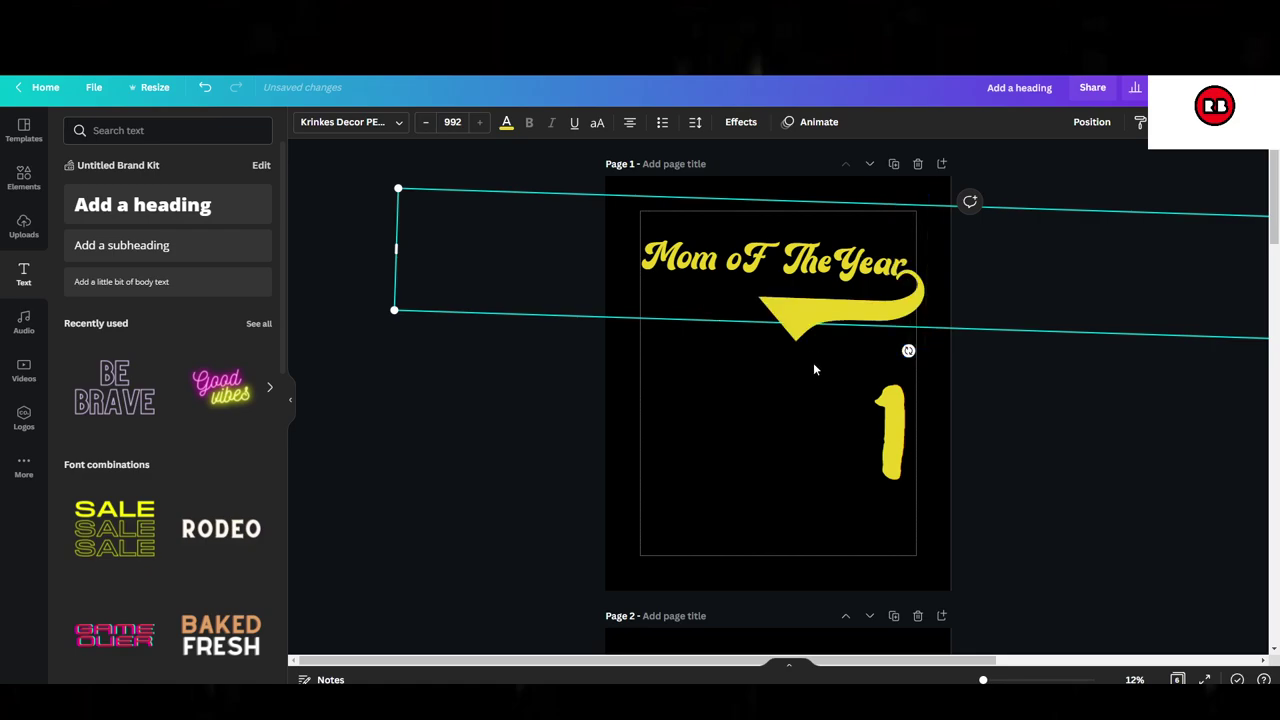
# - Tilt "Mom oF The Year" slightly more, break it into two lines after "oF", and set its line spacing to 0.5
pyautogui.click(812, 258)
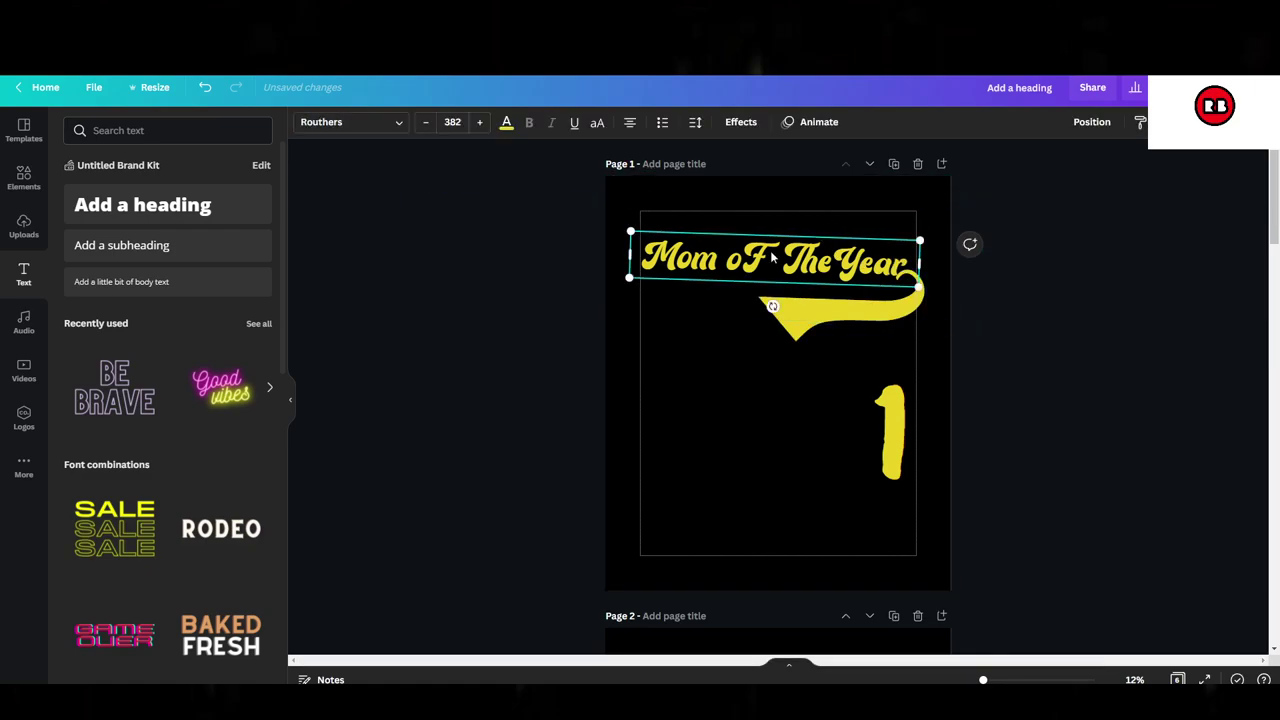
pyautogui.moveTo(772, 306); pyautogui.dragTo(772, 302)
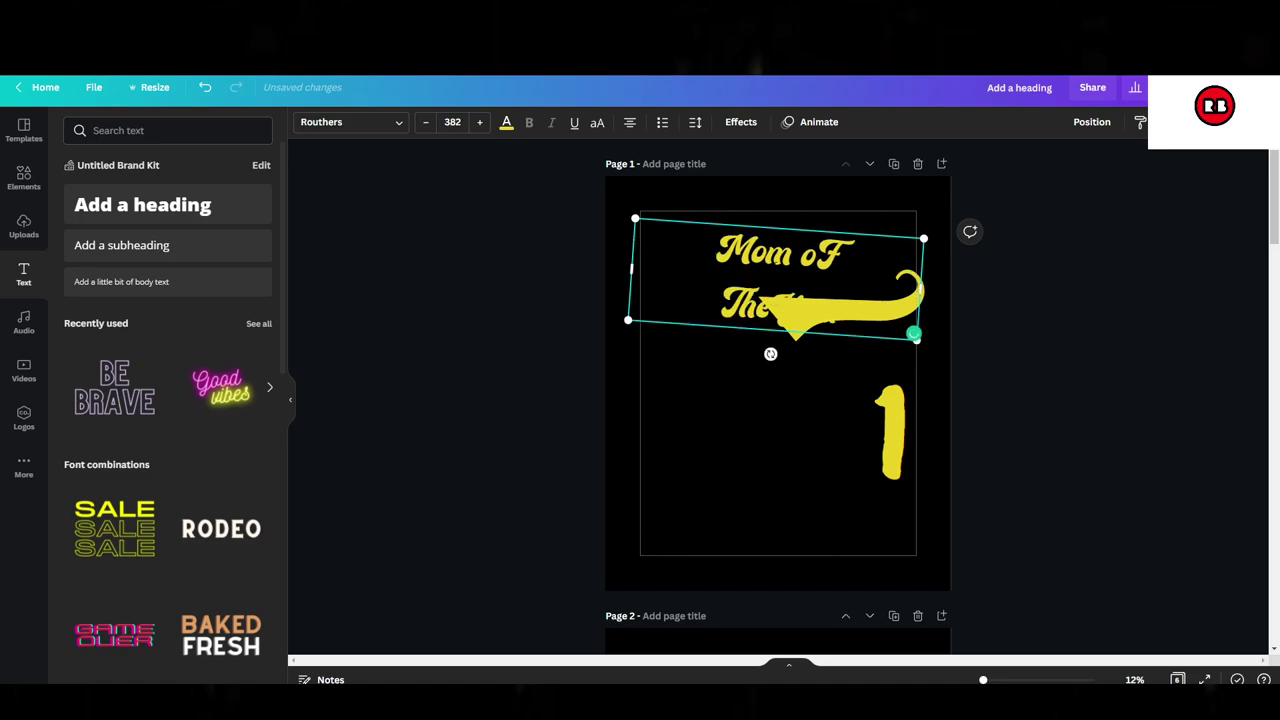
pyautogui.click(696, 122)
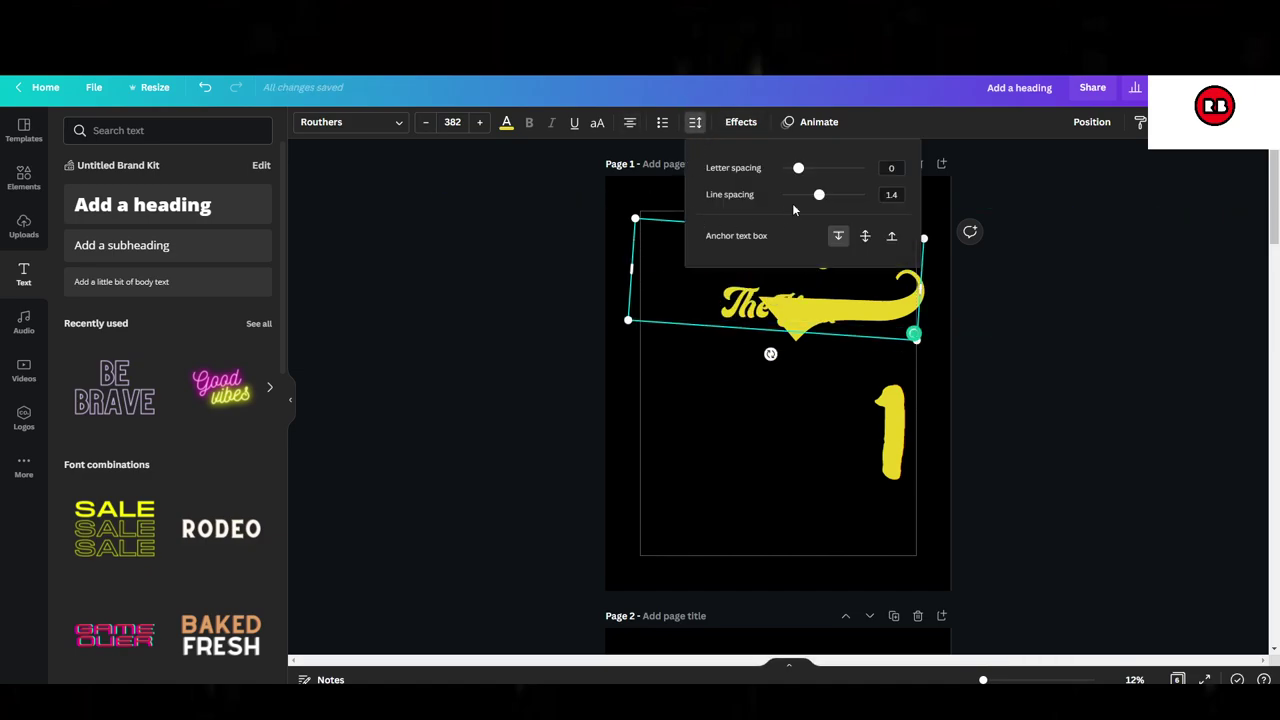
pyautogui.moveTo(827, 199); pyautogui.dragTo(774, 225)
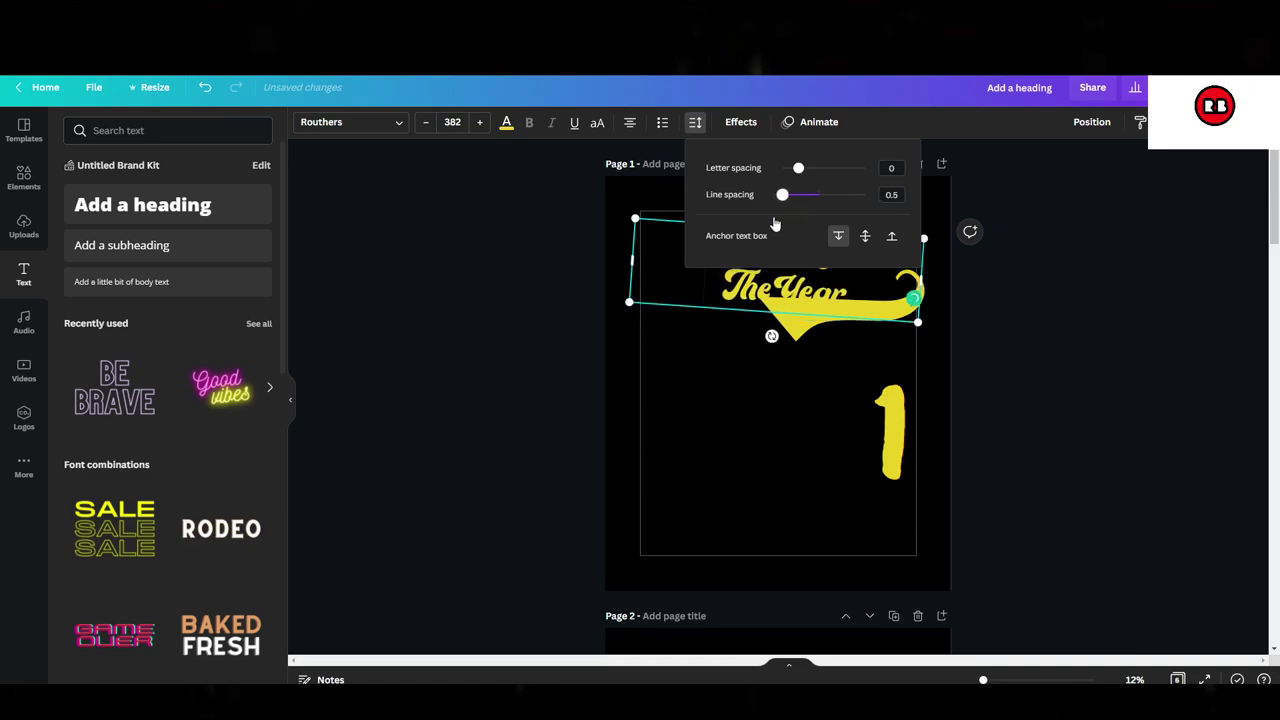
pyautogui.click(957, 255)
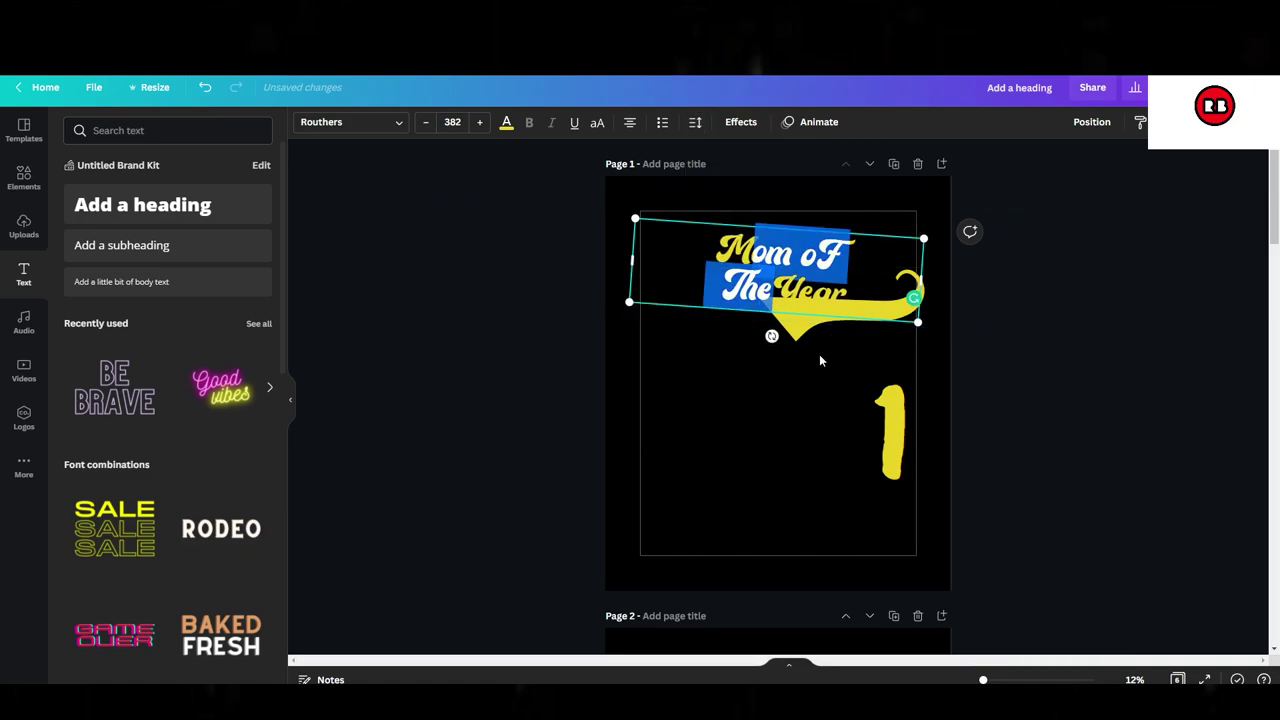
# - Reduce the swoosh to font size 454 and place it directly under "The Year", joined to the final "r"
pyautogui.click(820, 357)
pyautogui.moveTo(802, 322); pyautogui.dragTo(740, 364)
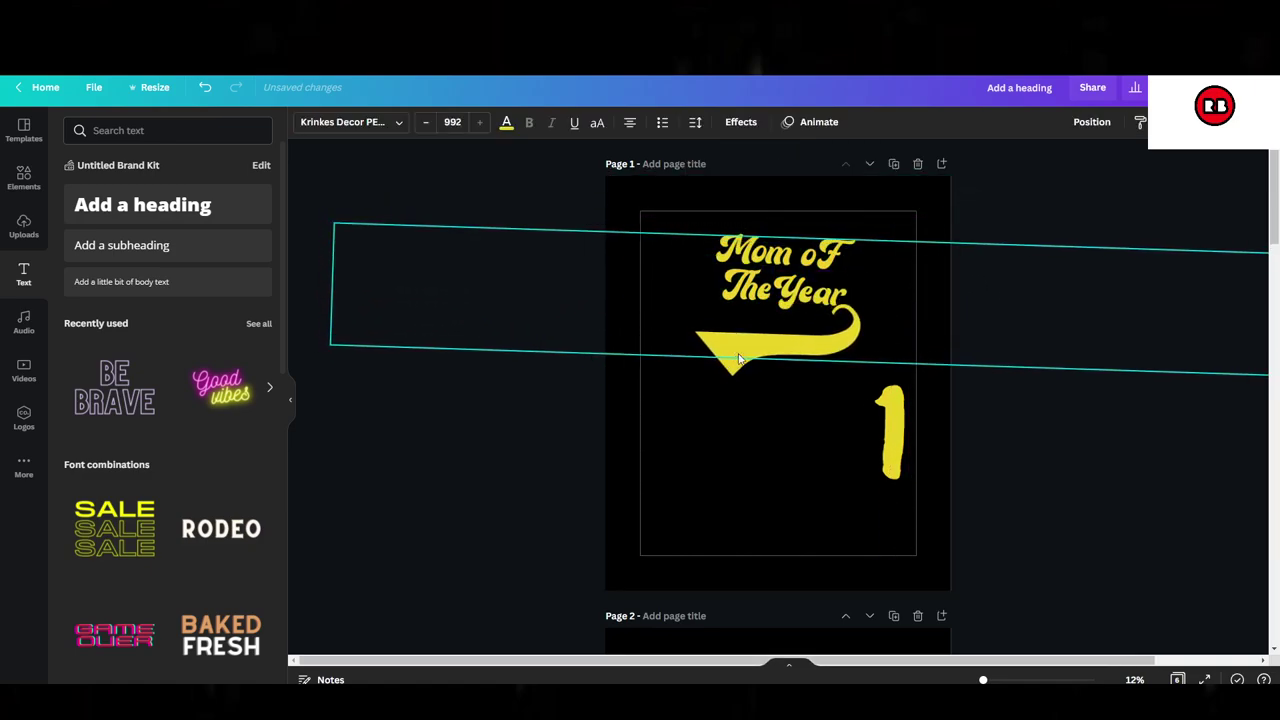
pyautogui.moveTo(331, 346); pyautogui.dragTo(891, 286)
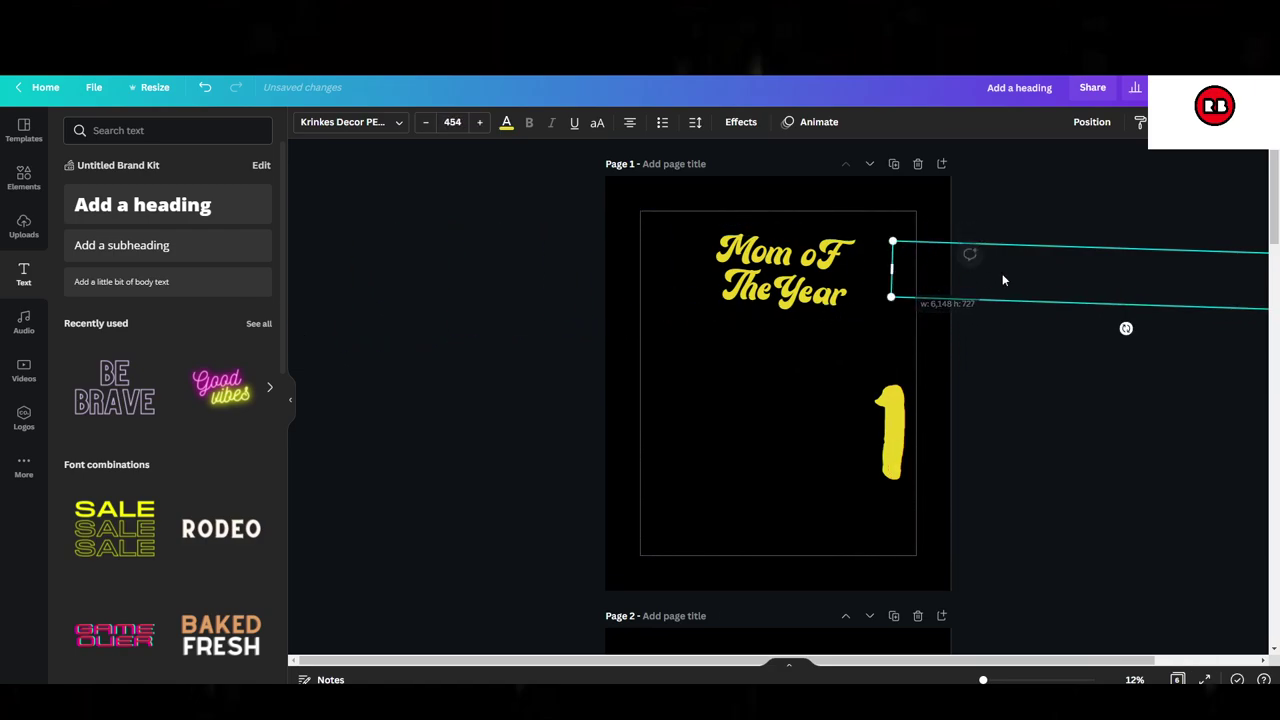
pyautogui.moveTo(1002, 273); pyautogui.dragTo(828, 316)
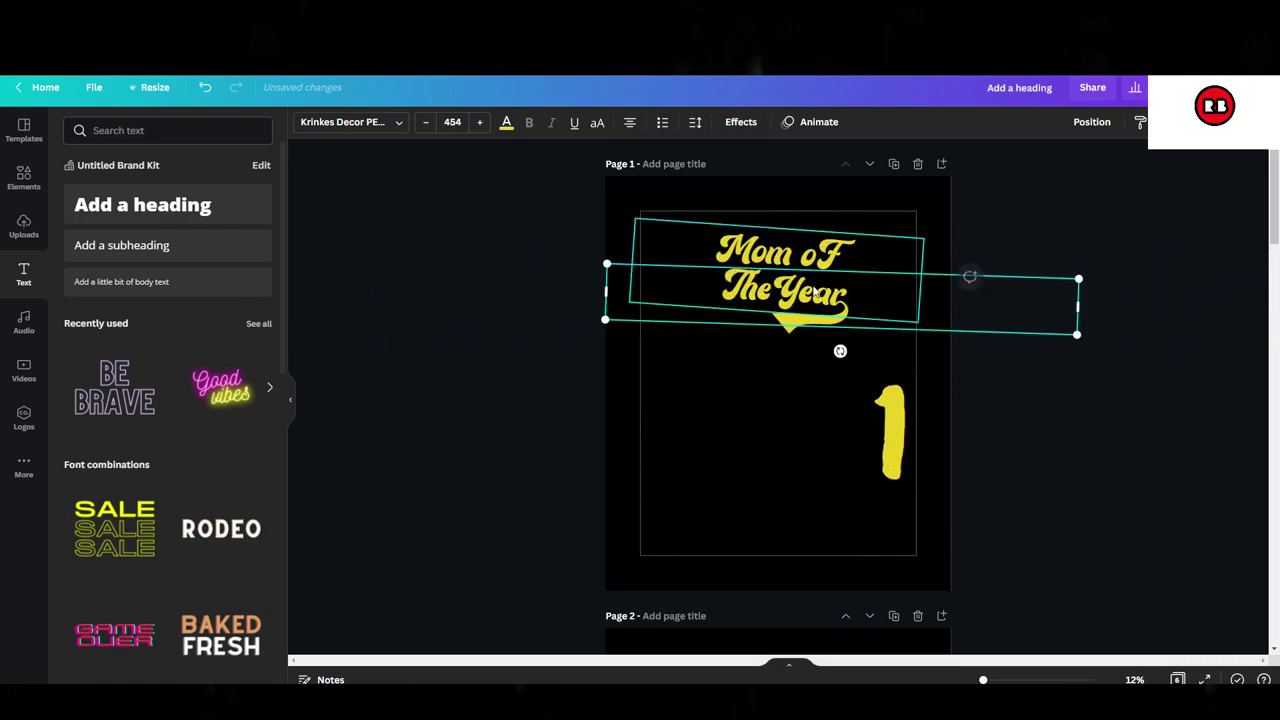
# - Enlarge the "Mom oF The Year" text and the swoosh together and center them across the upper part of the page
pyautogui.click(478, 167)
pyautogui.moveTo(487, 199); pyautogui.dragTo(820, 272)
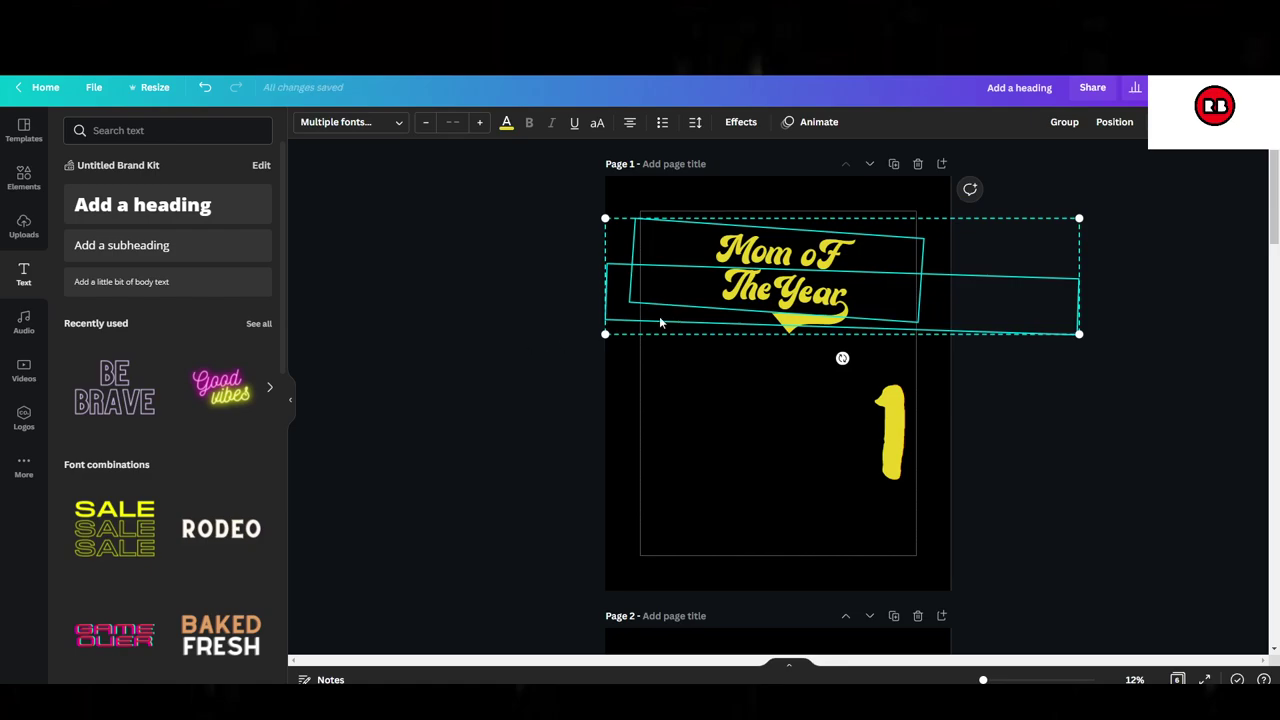
pyautogui.moveTo(605, 334); pyautogui.dragTo(294, 409)
pyautogui.moveTo(749, 363); pyautogui.dragTo(945, 333)
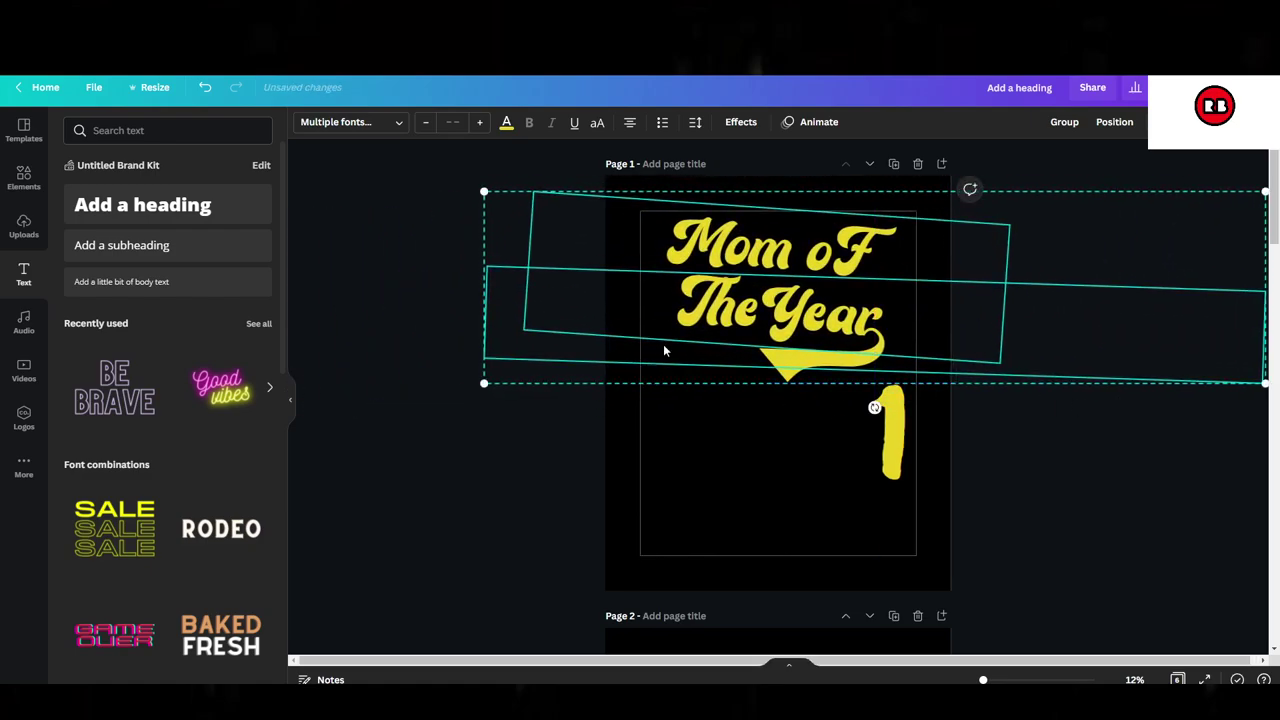
# - Move the "1" further down the page and raise the swoosh so it sits tight under "The Year"
pyautogui.click(819, 466)
pyautogui.moveTo(890, 430); pyautogui.dragTo(890, 465)
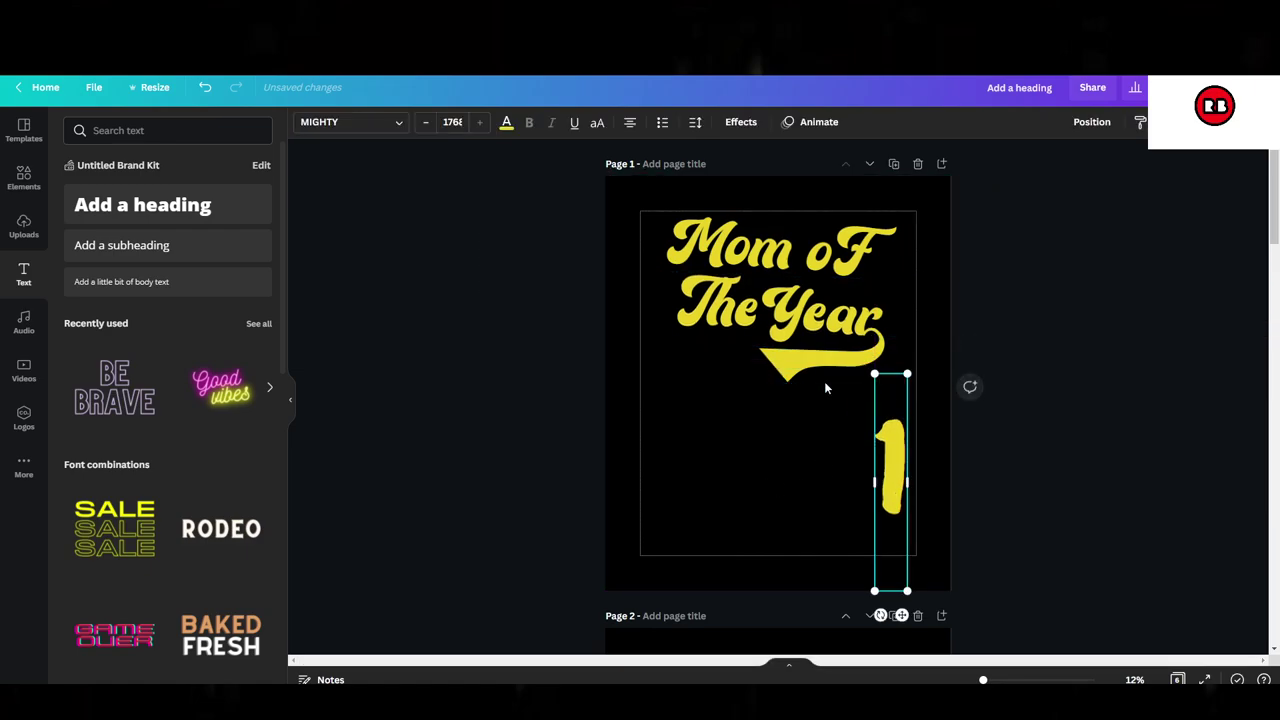
pyautogui.click(785, 345)
pyautogui.moveTo(760, 370); pyautogui.dragTo(804, 363)
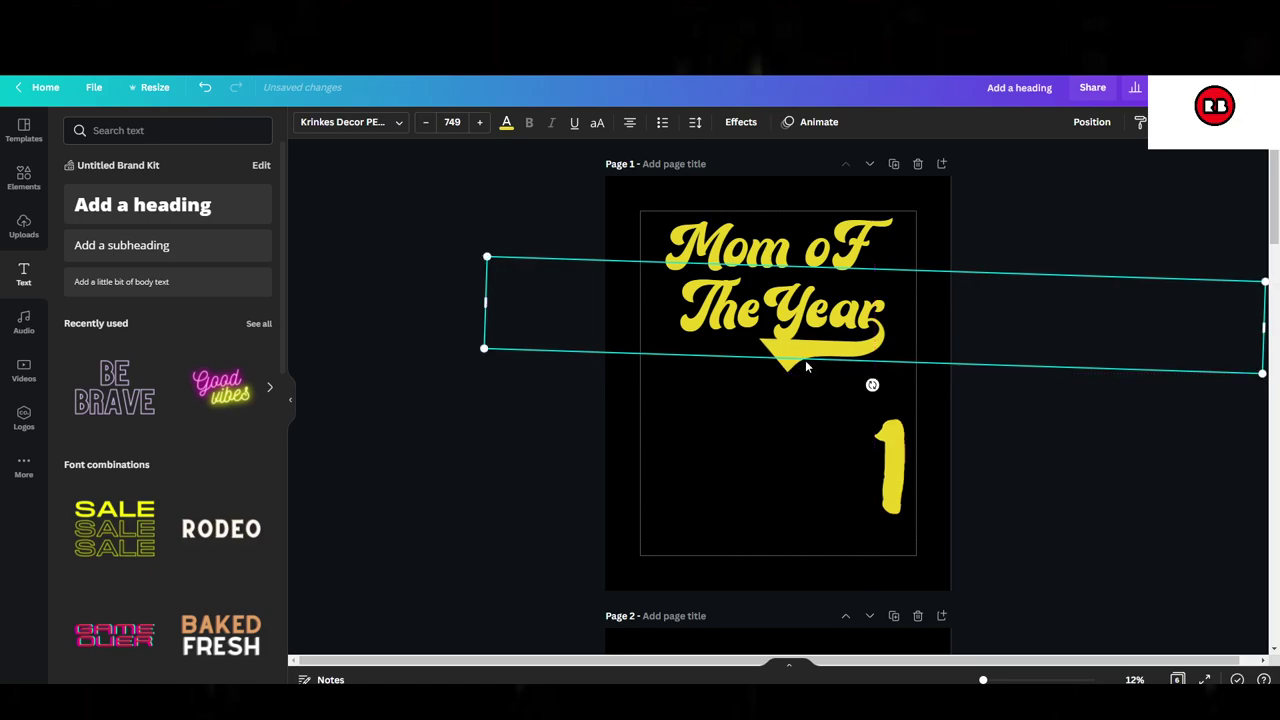
# - Review the bobcat and heading placeholder layouts on the remaining pages through page 6
pyautogui.scroll(-20, 772, 336)
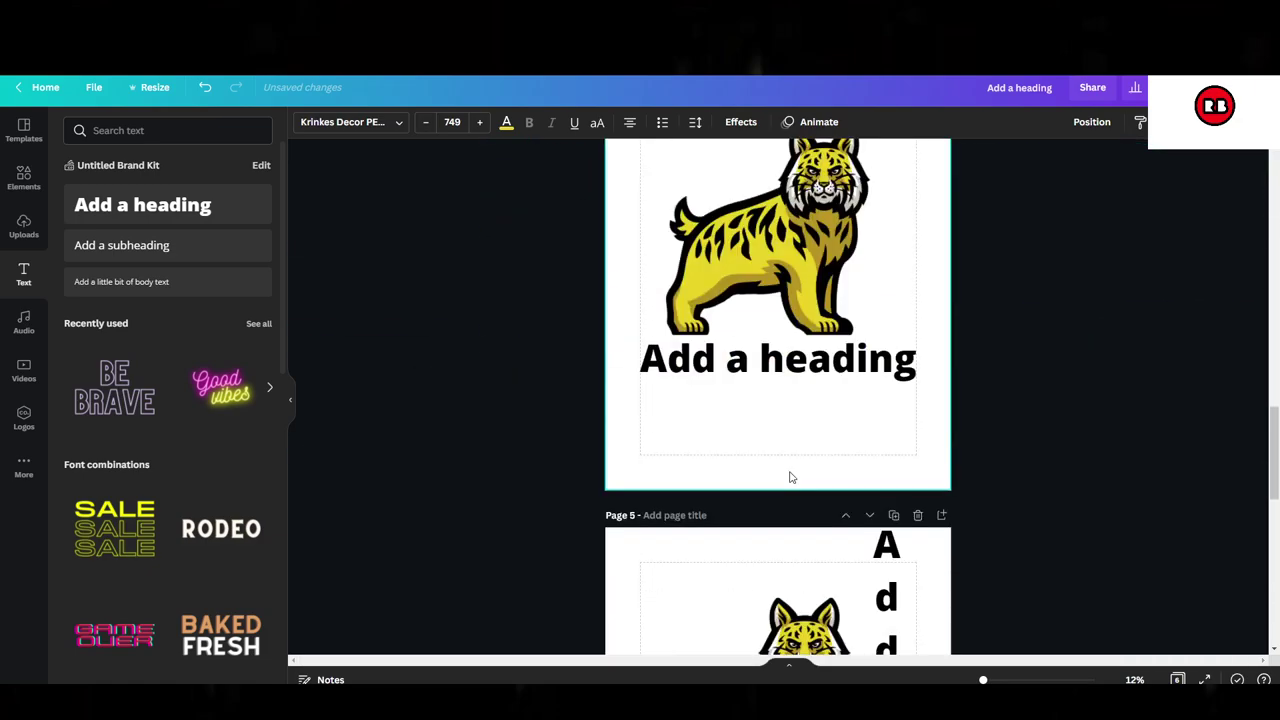
pyautogui.scroll(-3, 738, 430)
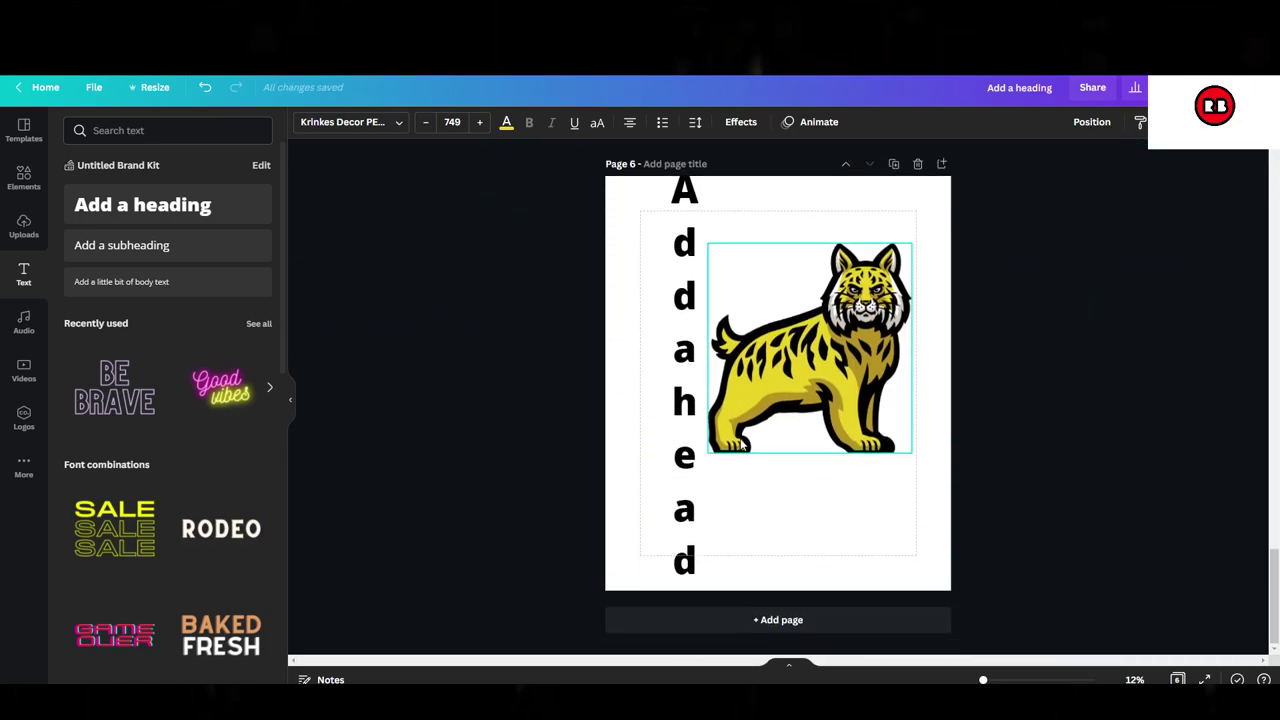
pyautogui.scroll(12, 741, 446)
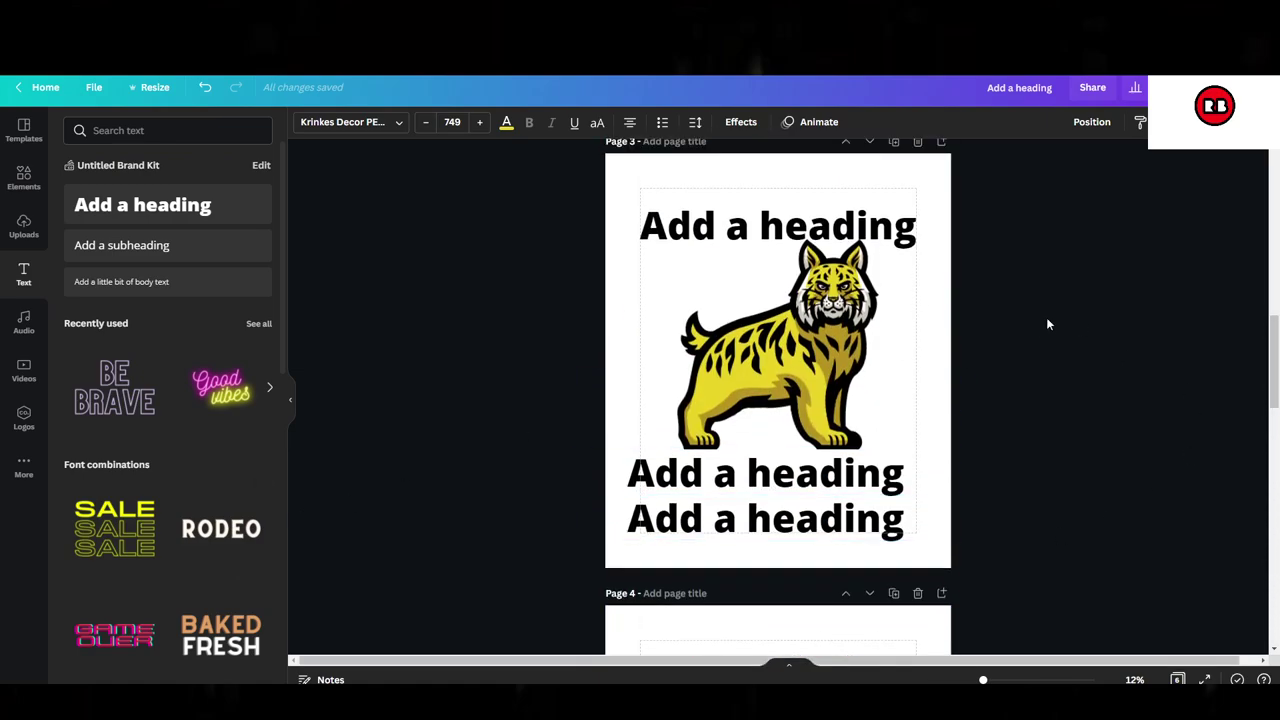
pyautogui.scroll(8, 1000, 340)
pyautogui.scroll(-10, 940, 390)
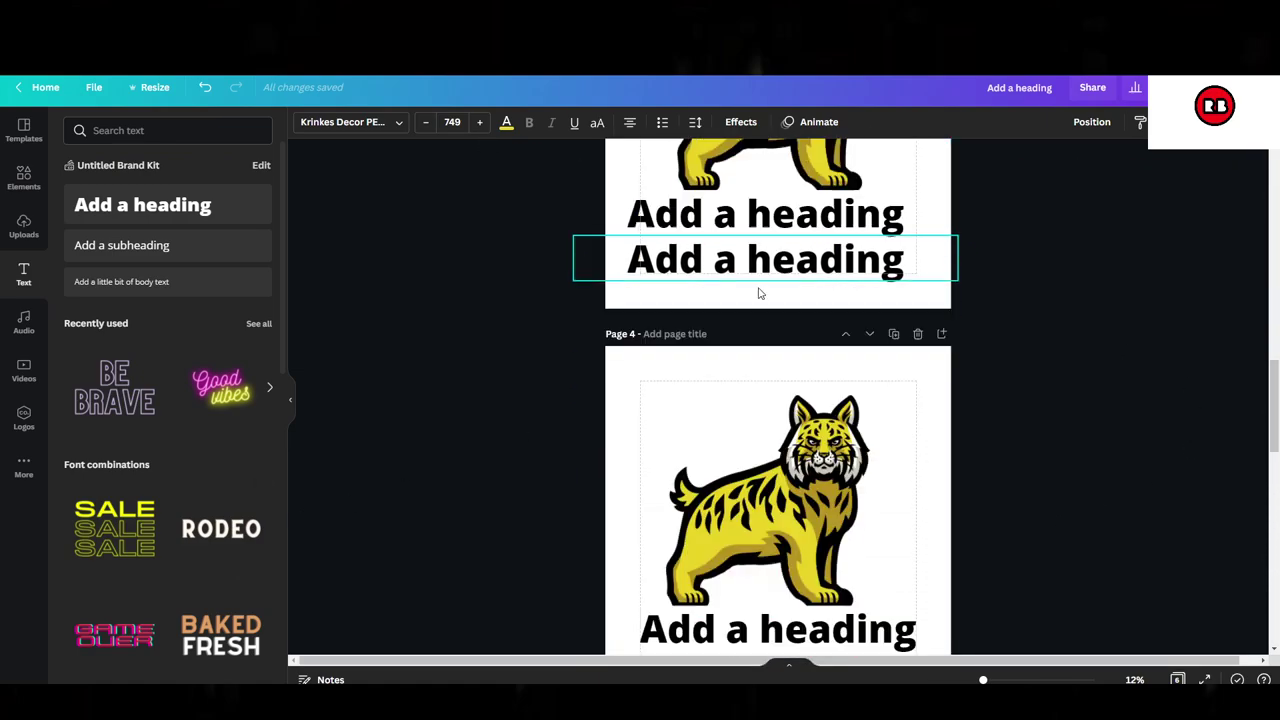
pyautogui.scroll(-10, 758, 293)
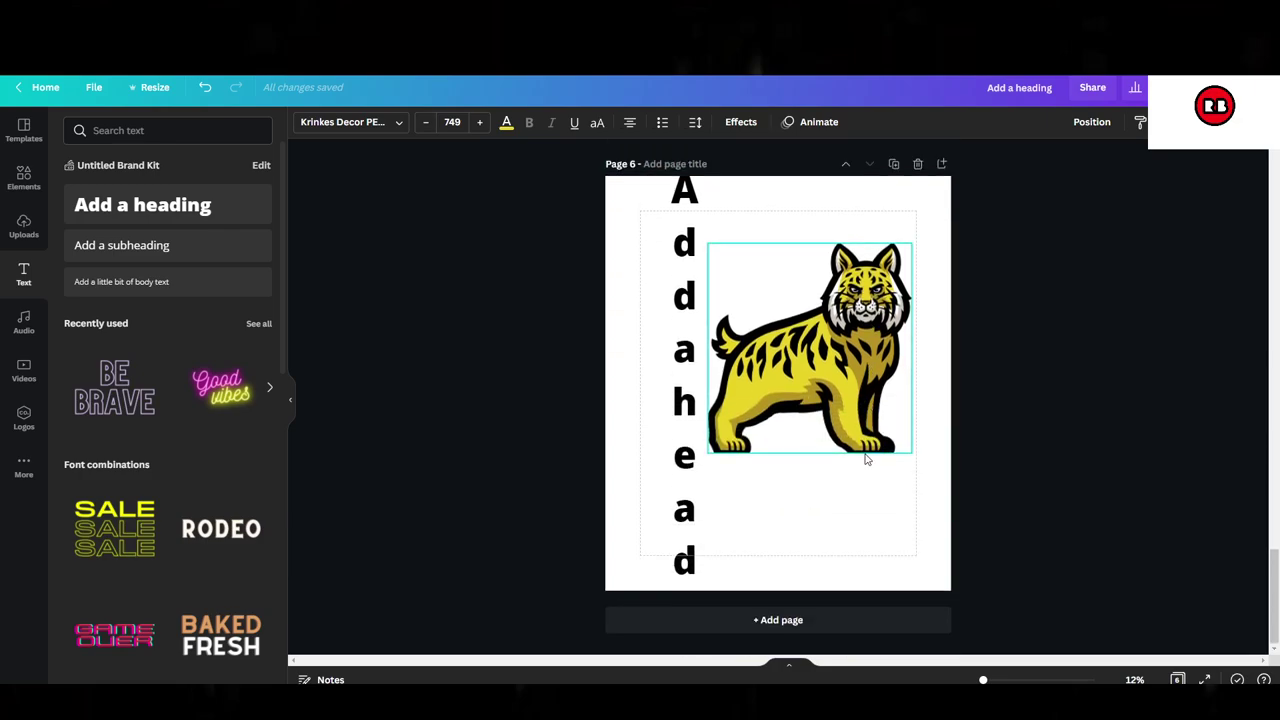
pyautogui.scroll(10, 800, 400)
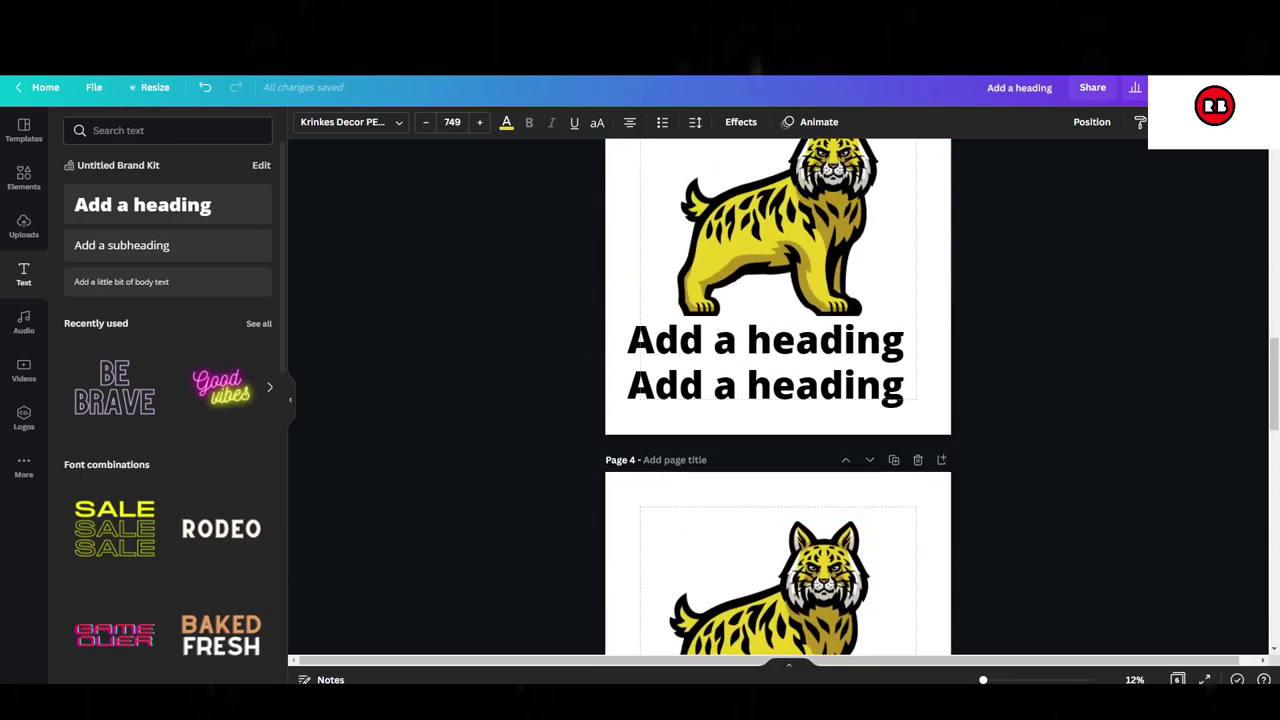
pyautogui.hotkey('alt', 'Tab')
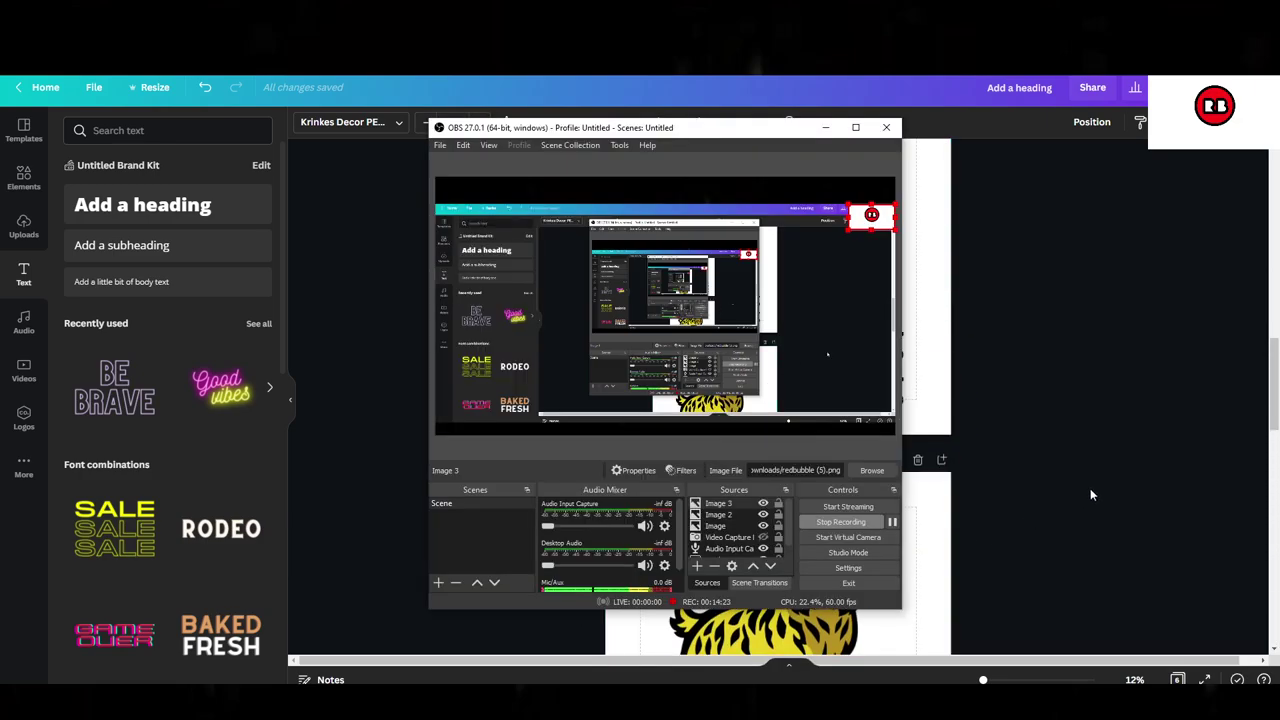
pyautogui.click(1090, 493)
pyautogui.scroll(8, 1075, 492)
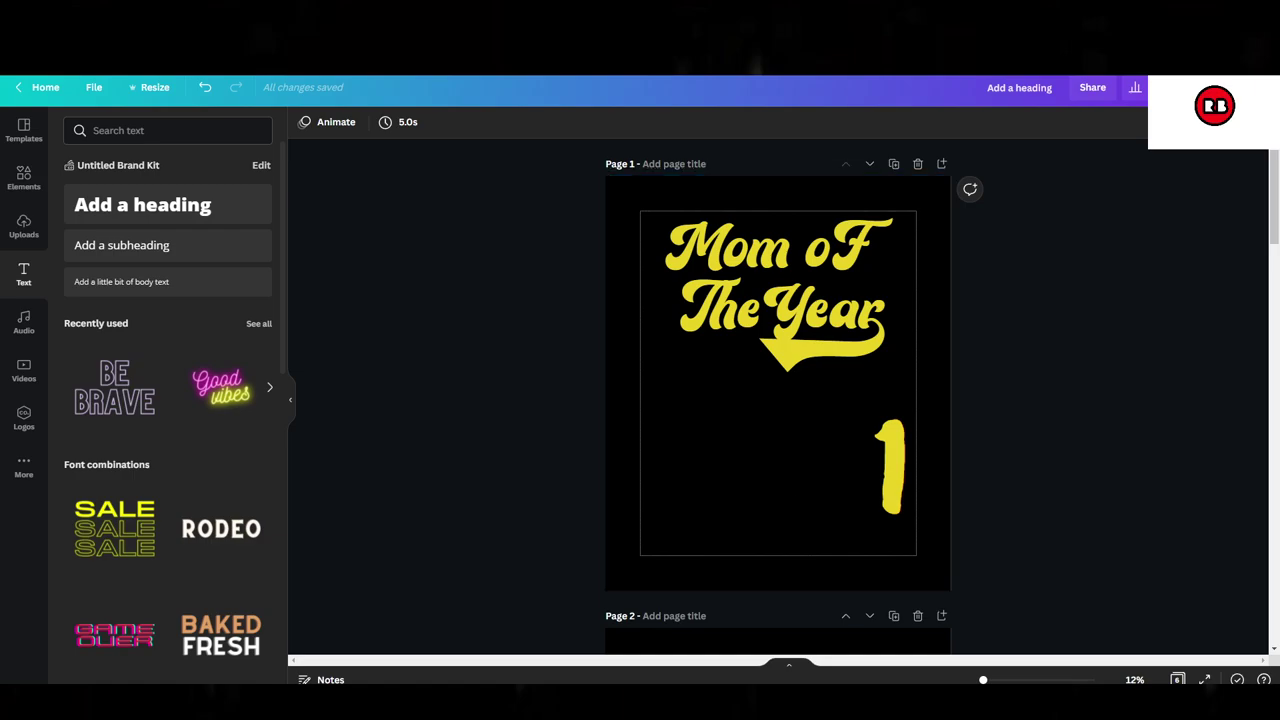
pyautogui.hotkey('alt', 'Tab')
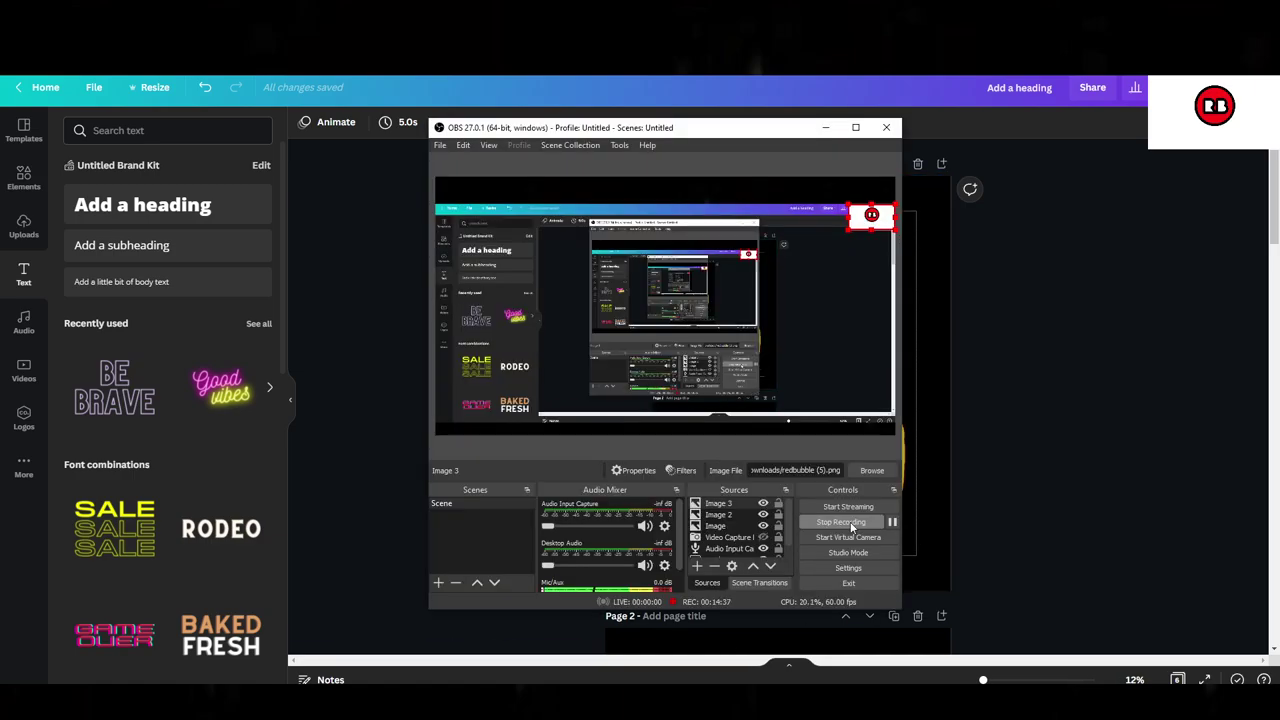